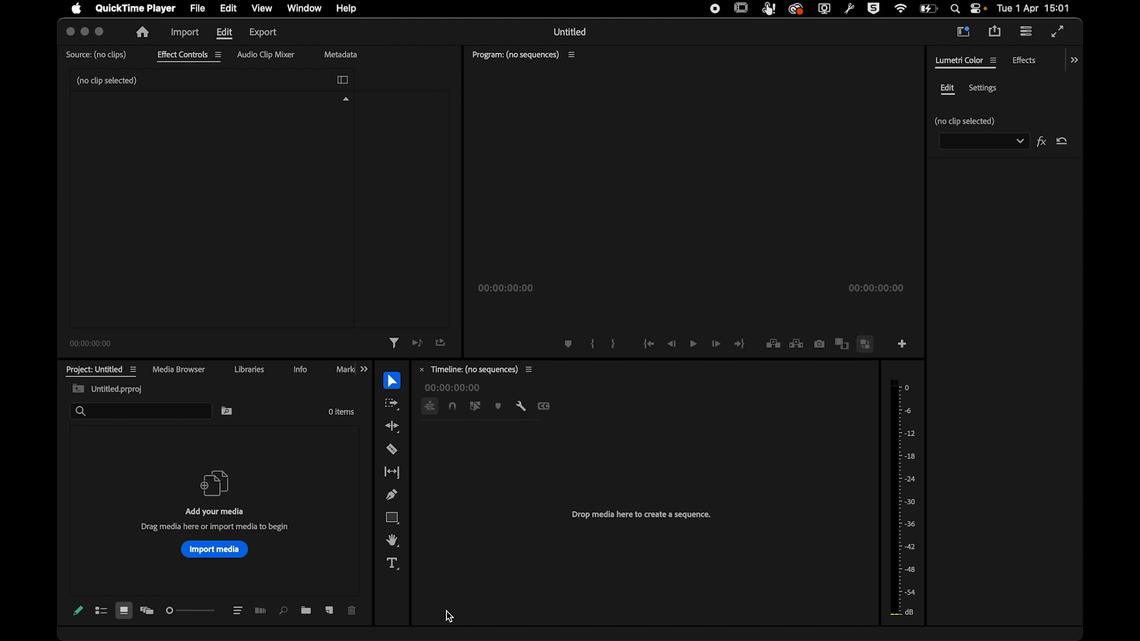
- Switch to the Finder window showing the footage folder
{"action": "key", "text": "super+Tab"}
{"action": "key", "text": "super+Tab"}
{"action": "key", "text": "super+shift+Tab"}
{"action": "key", "text": "super+Tab"}
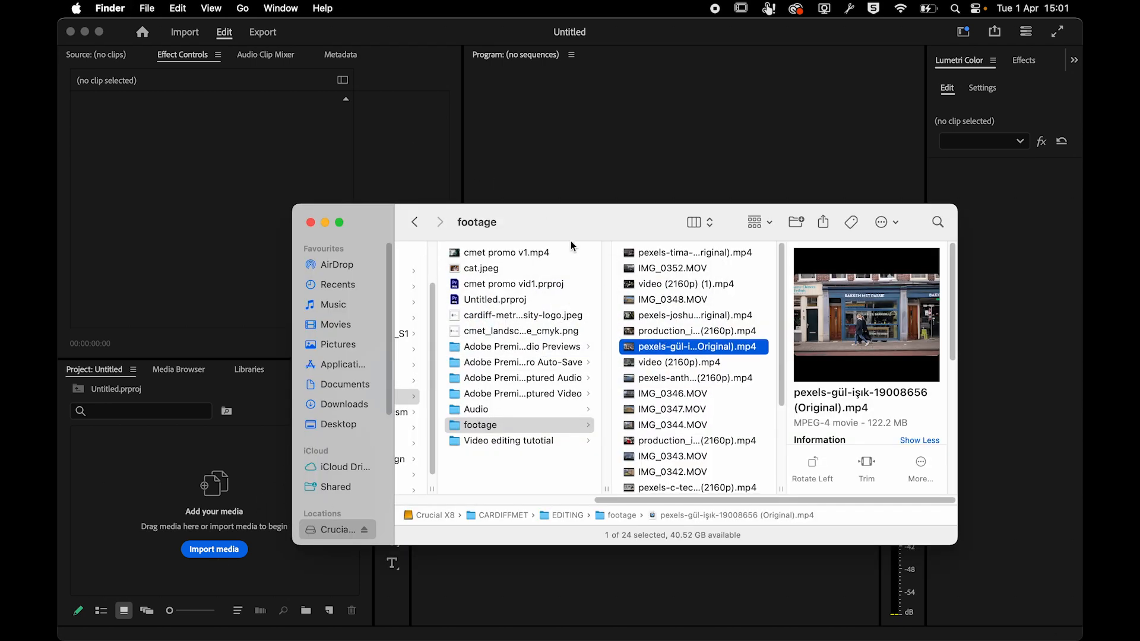
- Import seven footage clips into the Premiere Pro project, including IMG_0352.MOV, video (2160p) (1).mp4, IMG_0348.MOV, IMG_0344.MOV and the bakery storefront clip
{"action": "left_click", "coordinate": [650, 257]}
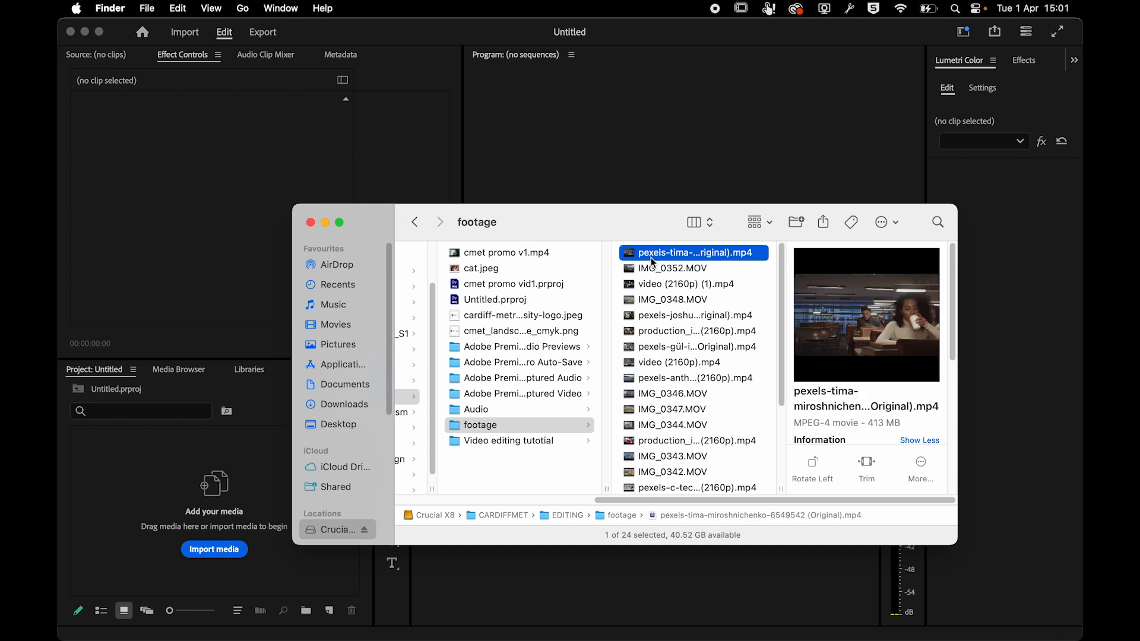
{"action": "left_click", "coordinate": [652, 271]}
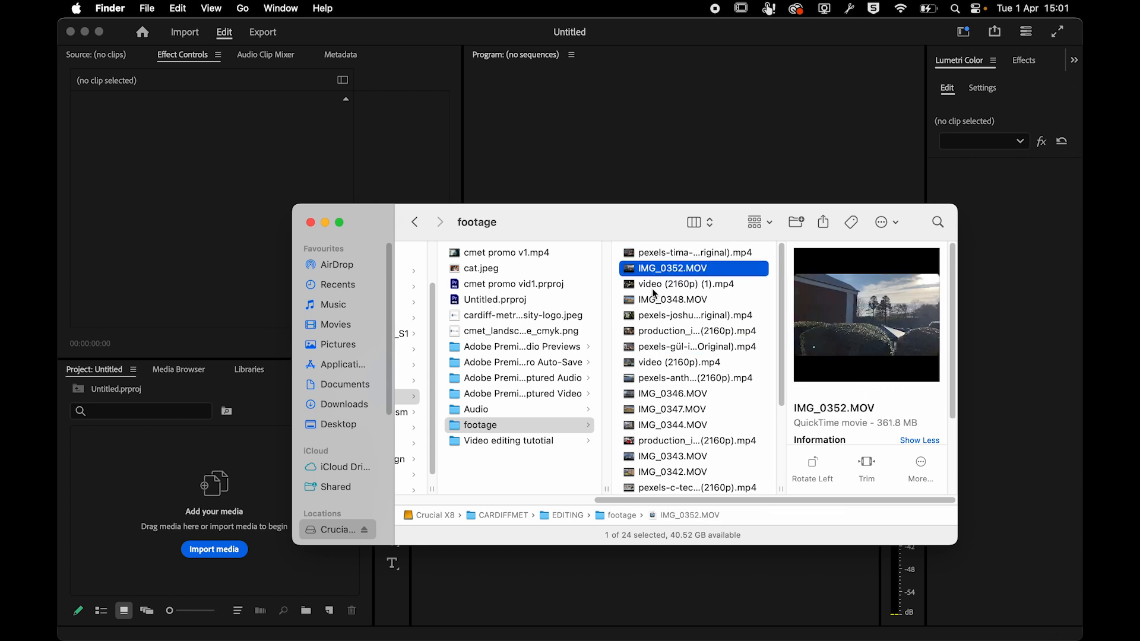
{"action": "left_click", "coordinate": [655, 286], "text": "shift"}
{"action": "left_click", "coordinate": [655, 303], "text": "shift"}
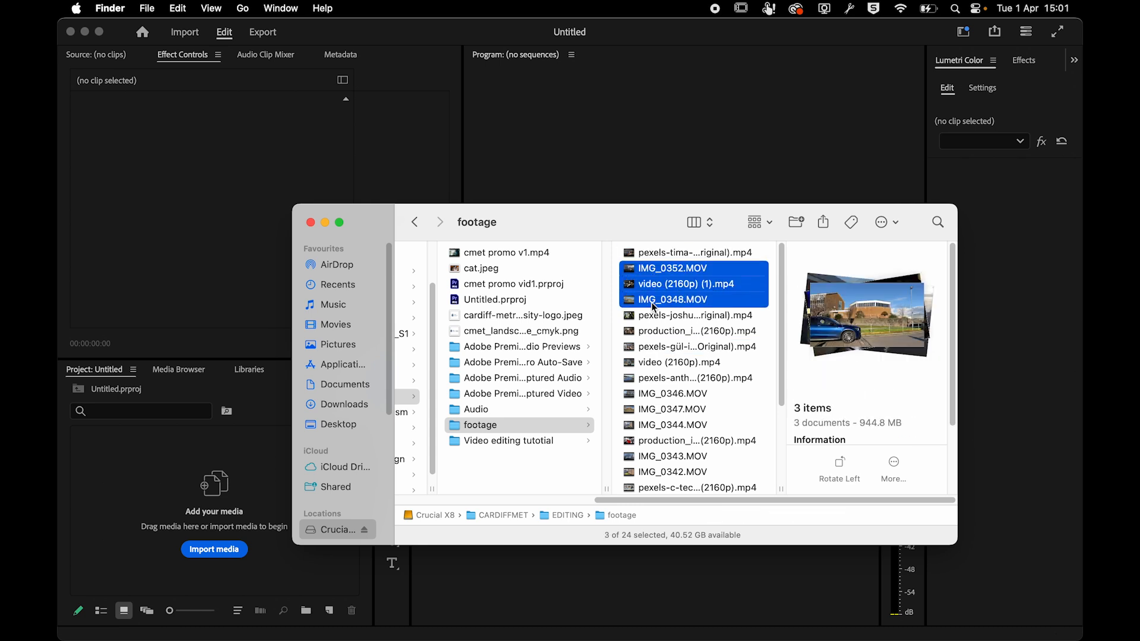
{"action": "left_click", "coordinate": [660, 333], "text": "super"}
{"action": "left_click", "coordinate": [661, 349], "text": "super"}
{"action": "left_click", "coordinate": [661, 426], "text": "super"}
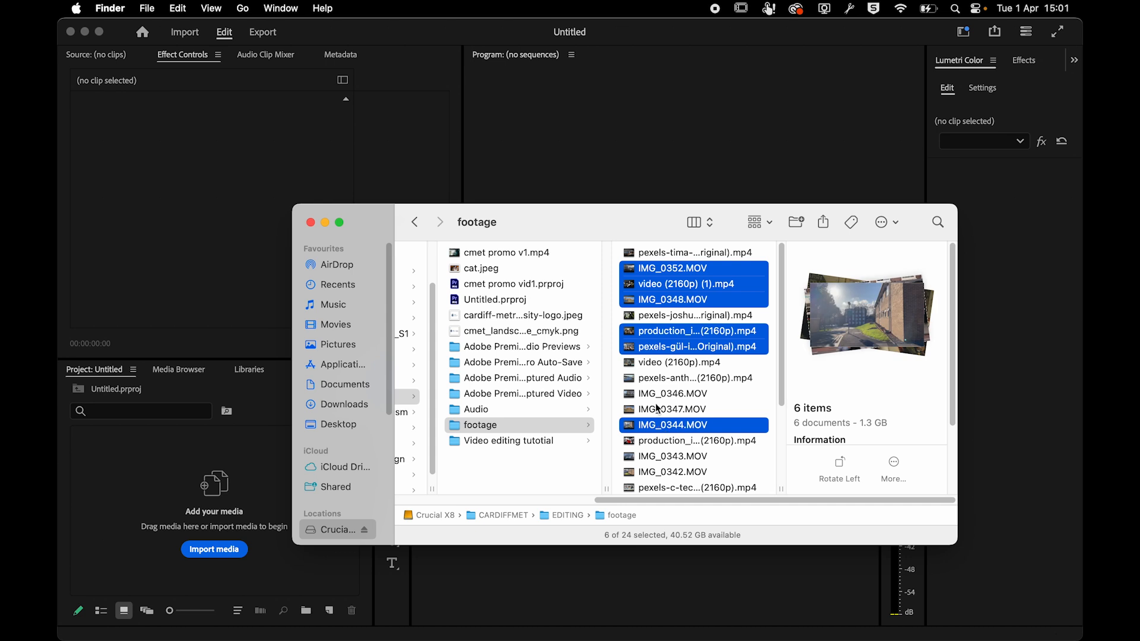
{"action": "left_click", "coordinate": [658, 488], "text": "super"}
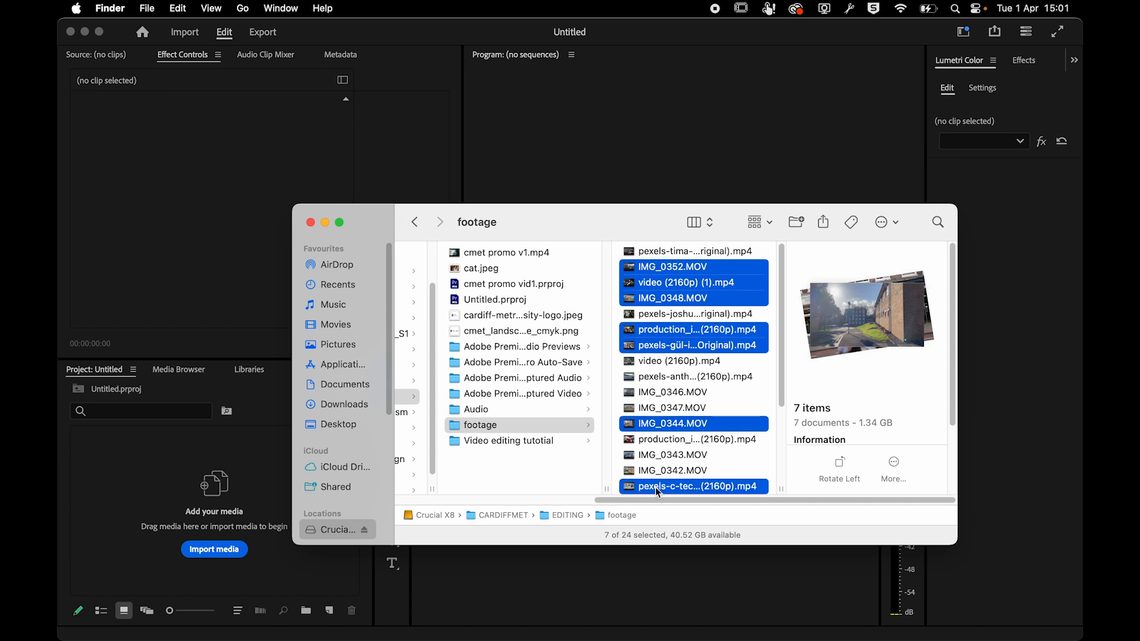
{"action": "left_click_drag", "start_coordinate": [653, 344], "coordinate": [145, 481]}
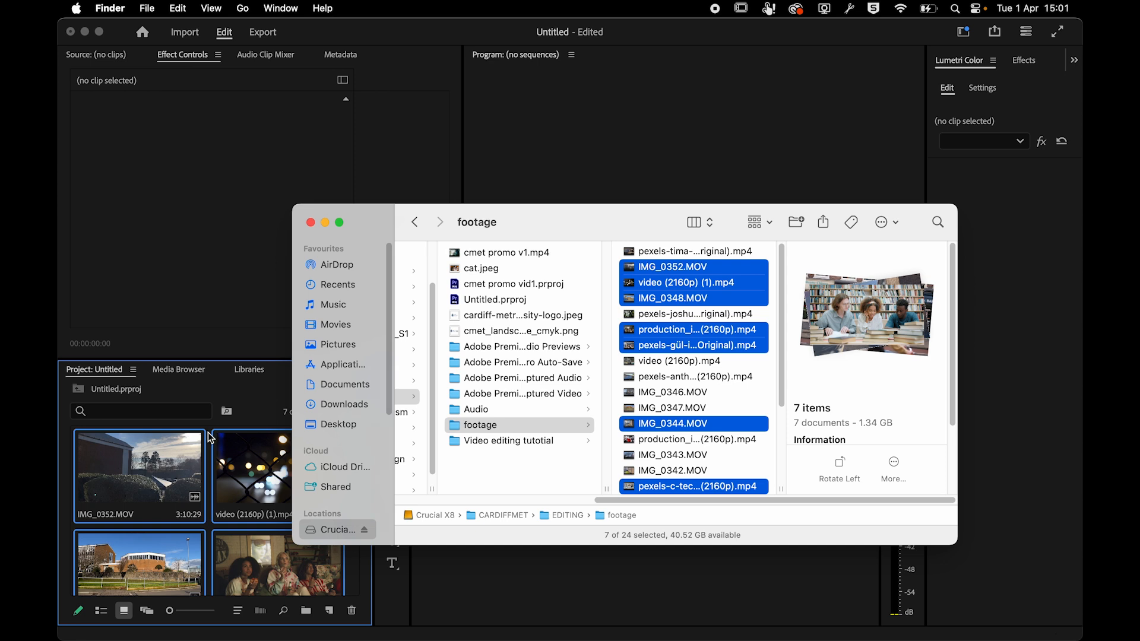
{"action": "left_click", "coordinate": [228, 424]}
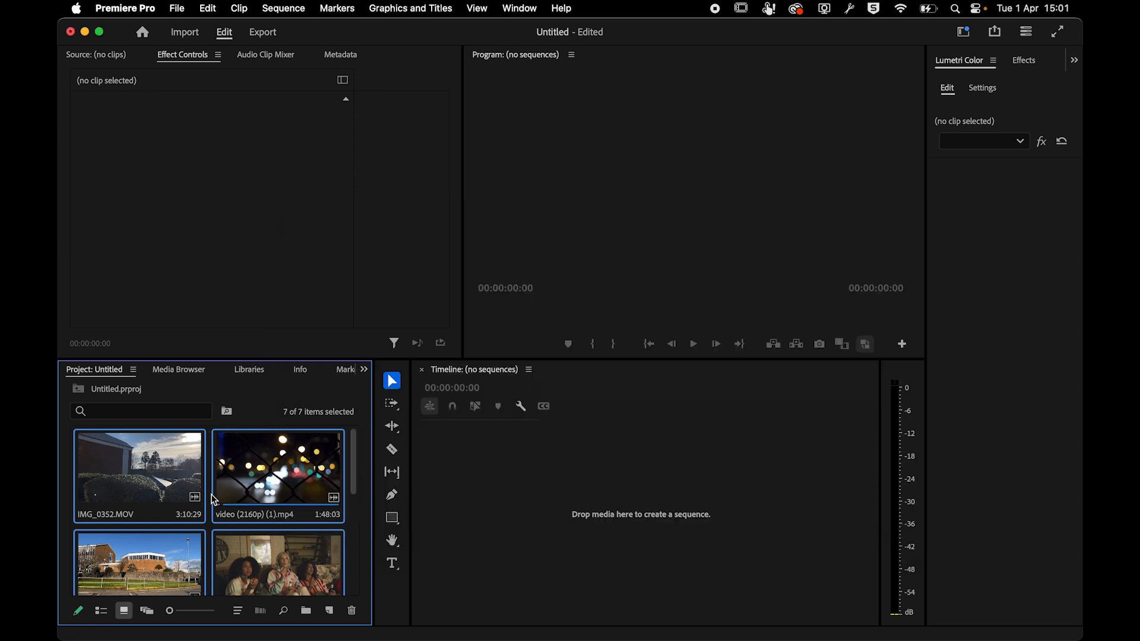
{"action": "left_click", "coordinate": [212, 465]}
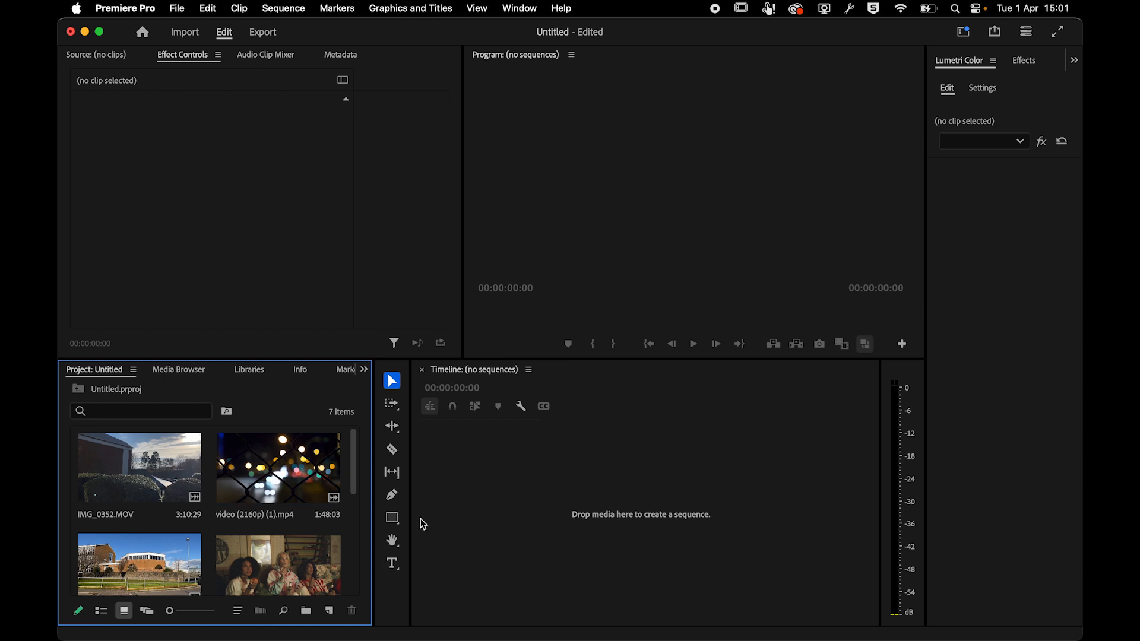
- Create a new sequence named Sequence 01 from the HD 1080p 25 fps preset, checking the Social square and 9x16 presets first
{"action": "left_click", "coordinate": [300, 11]}
{"action": "left_click", "coordinate": [577, 461]}
{"action": "left_click", "coordinate": [631, 417]}
{"action": "left_click", "coordinate": [174, 7]}
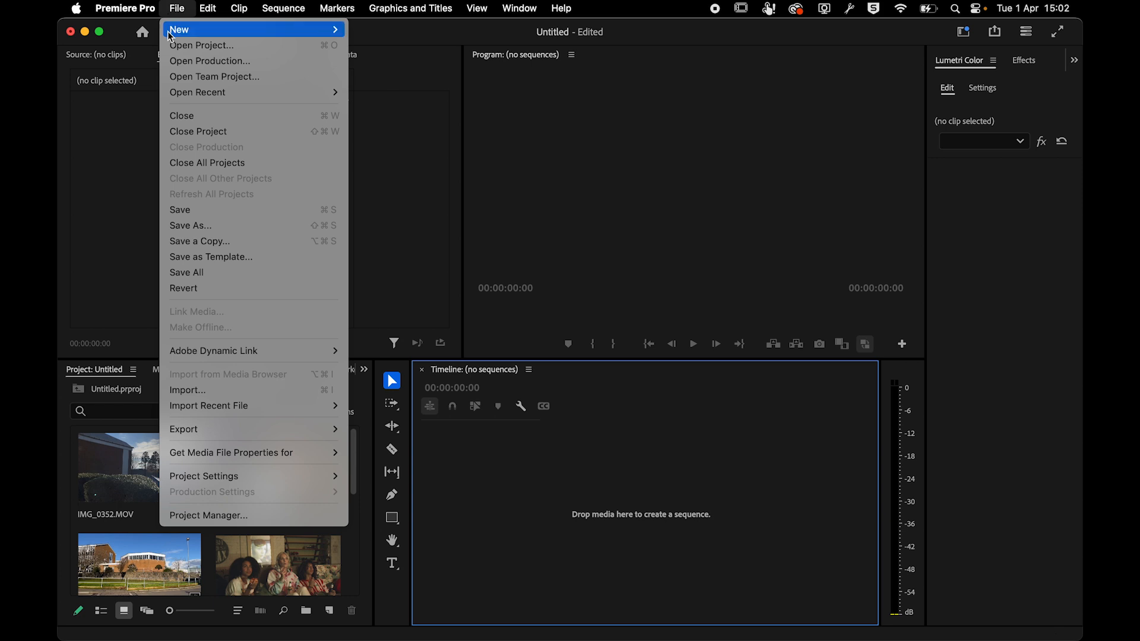
{"action": "mouse_move", "coordinate": [178, 31]}
{"action": "left_click", "coordinate": [414, 82]}
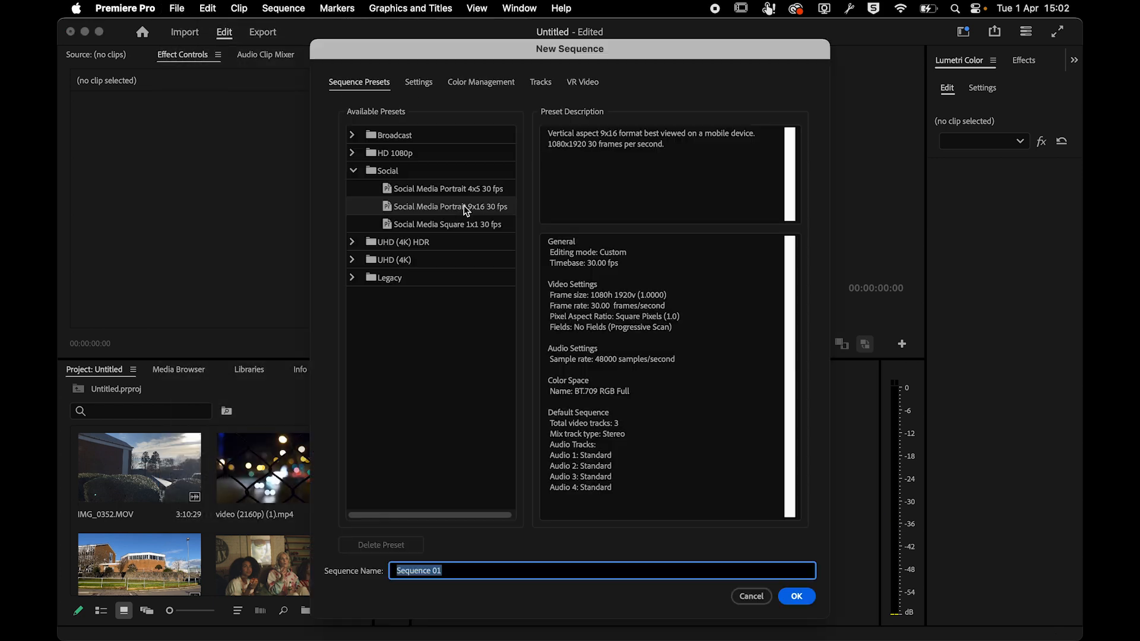
{"action": "left_click", "coordinate": [405, 225]}
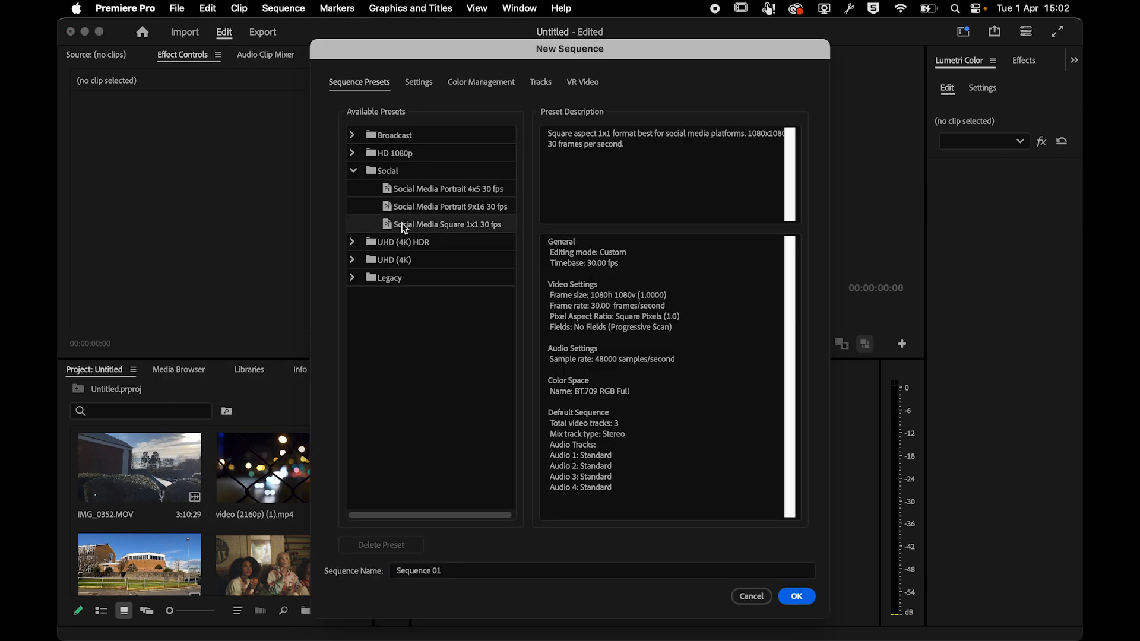
{"action": "left_click", "coordinate": [409, 206]}
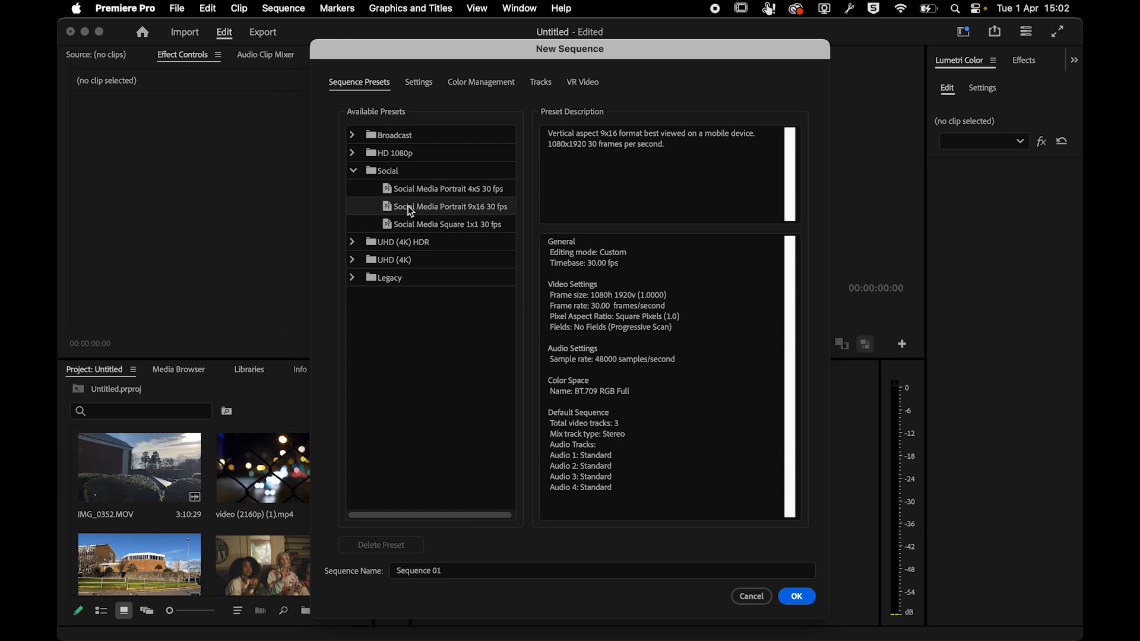
{"action": "left_click", "coordinate": [417, 156]}
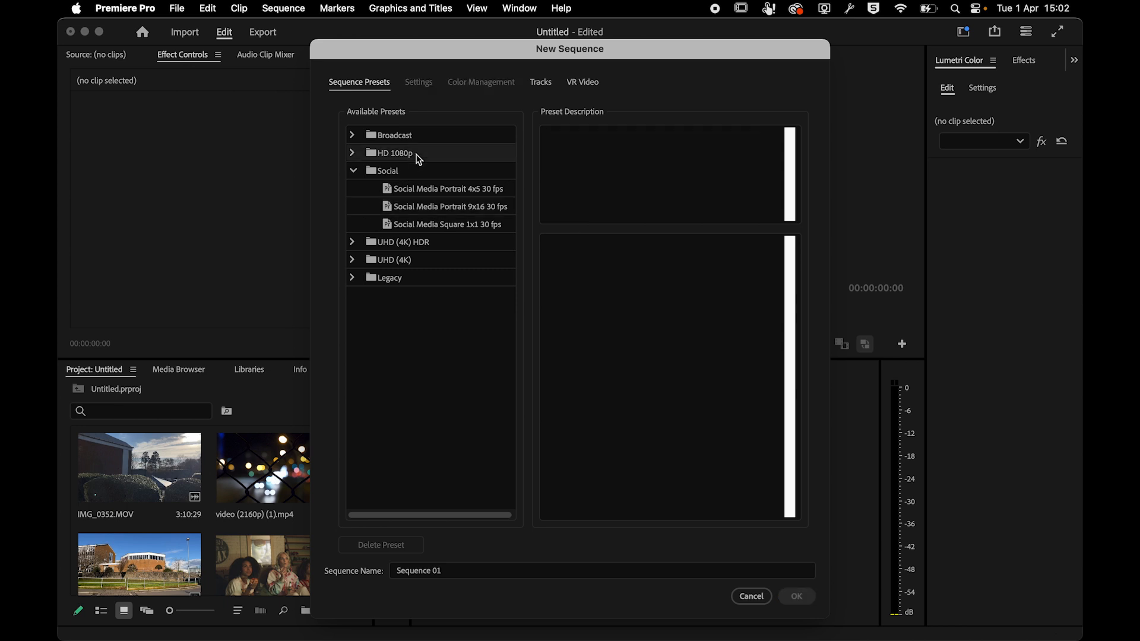
{"action": "left_click", "coordinate": [352, 153]}
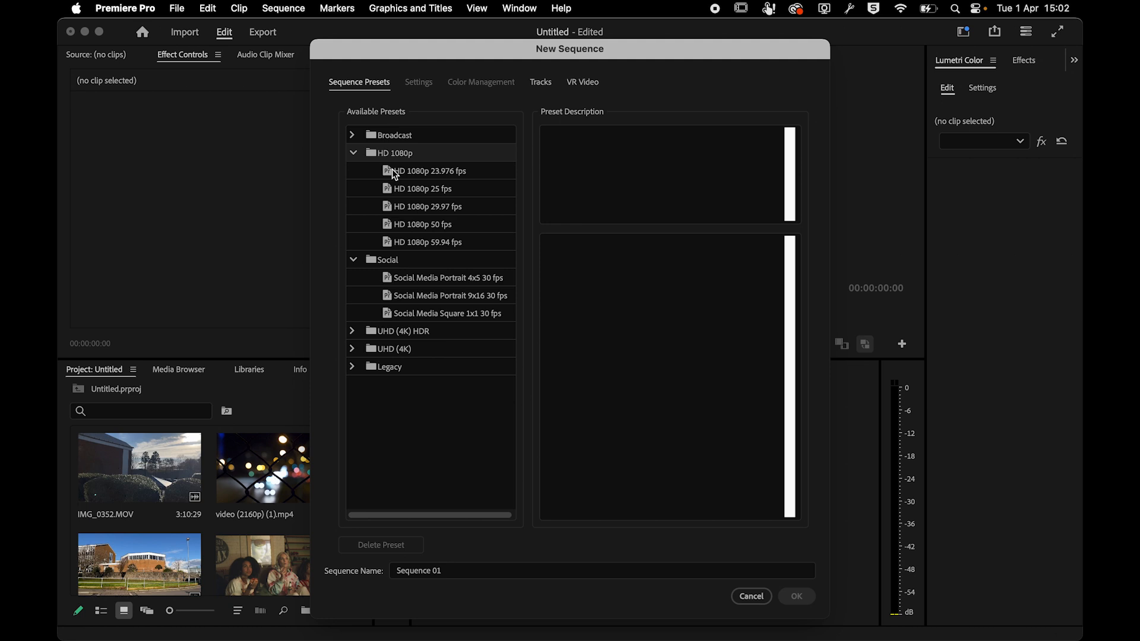
{"action": "left_click", "coordinate": [412, 196]}
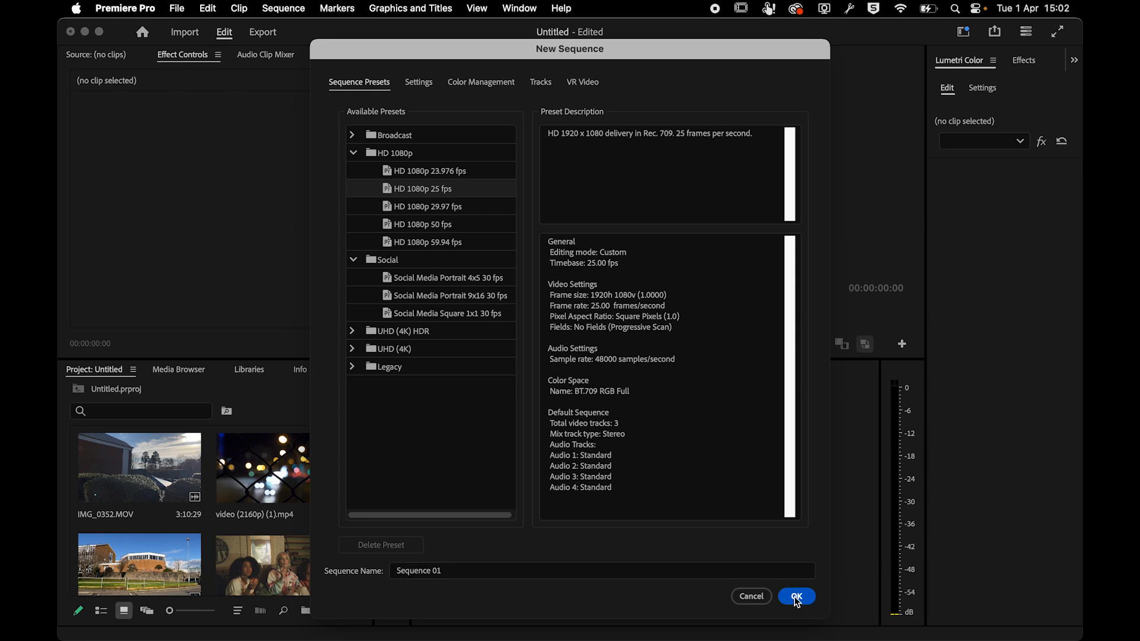
{"action": "triple_click", "coordinate": [398, 571]}
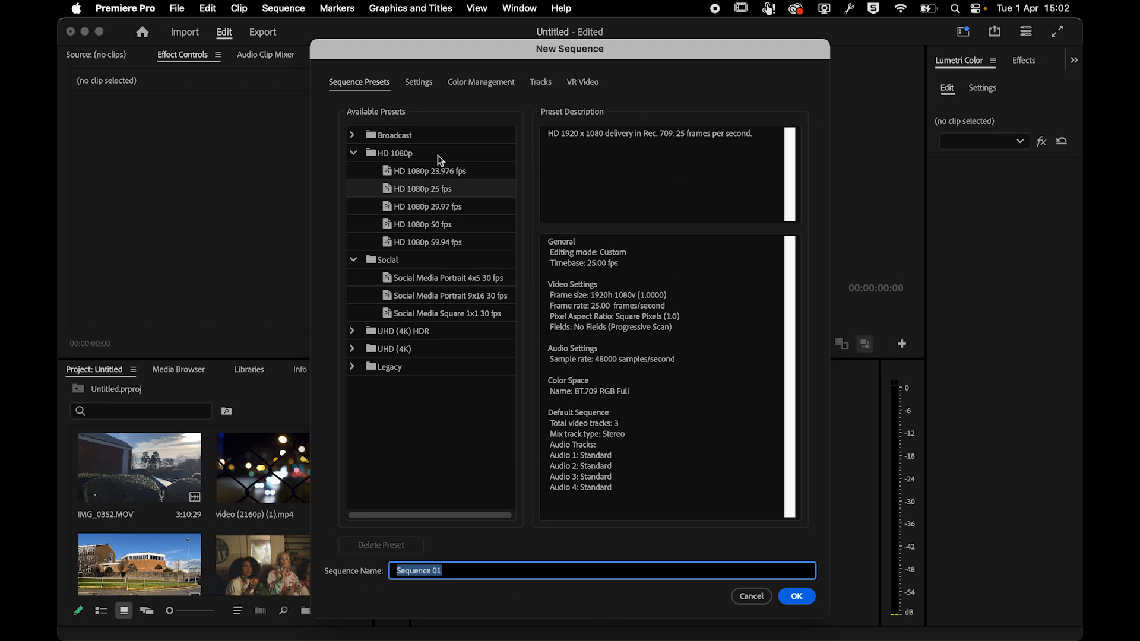
{"action": "left_click", "coordinate": [797, 597]}
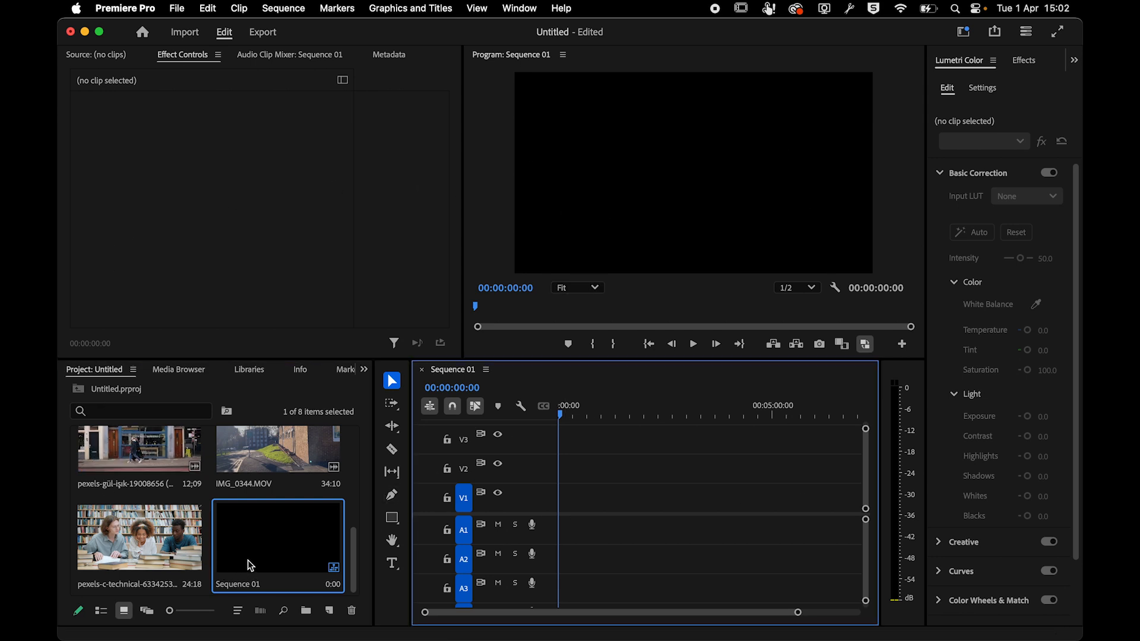
- Open the bakery storefront clip for source preview and mark its in point at 00;00;00;45 and out point at 00;00;04;58
{"action": "double_click", "coordinate": [130, 454]}
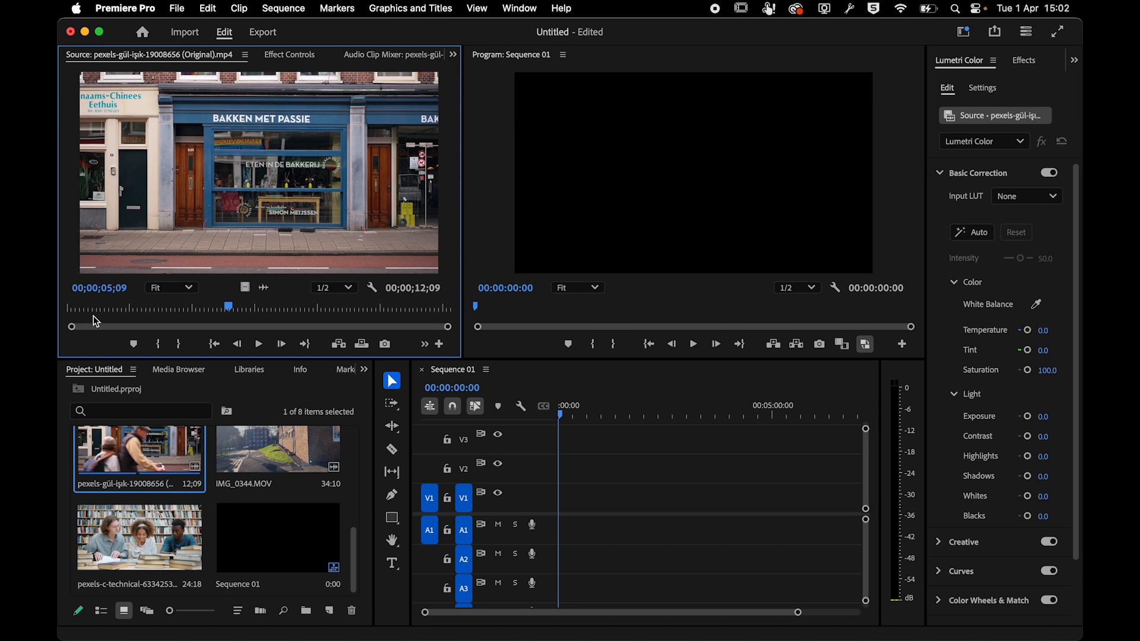
{"action": "mouse_move", "coordinate": [87, 305]}
{"action": "left_mouse_down"}
{"action": "mouse_move", "coordinate": [244, 308]}
{"action": "mouse_move", "coordinate": [94, 304]}
{"action": "left_mouse_up"}
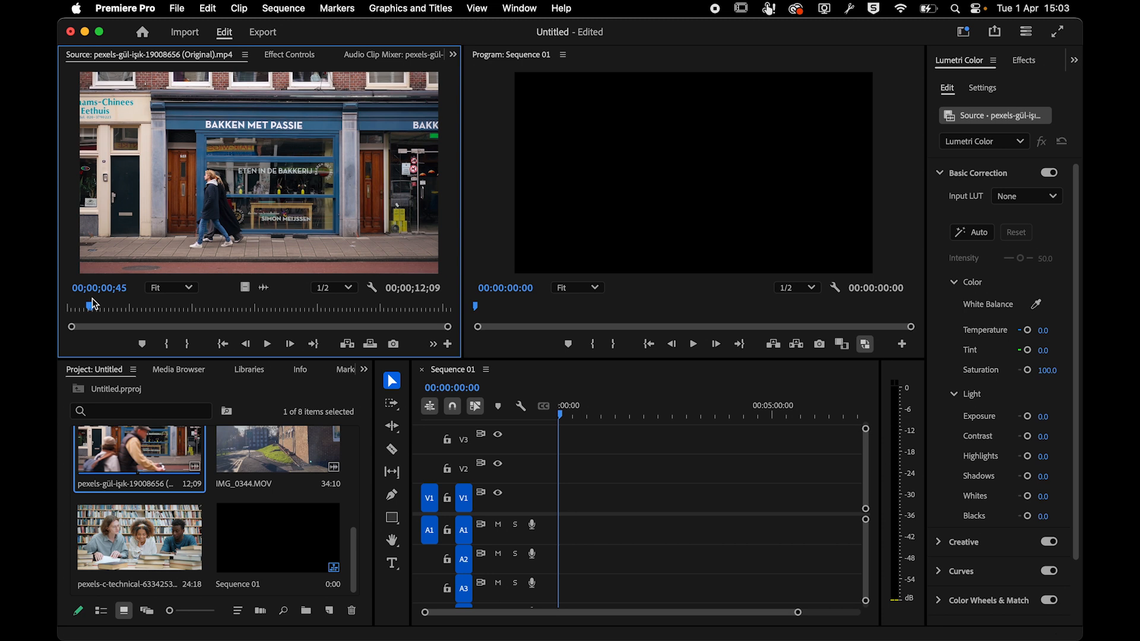
{"action": "key", "text": "i"}
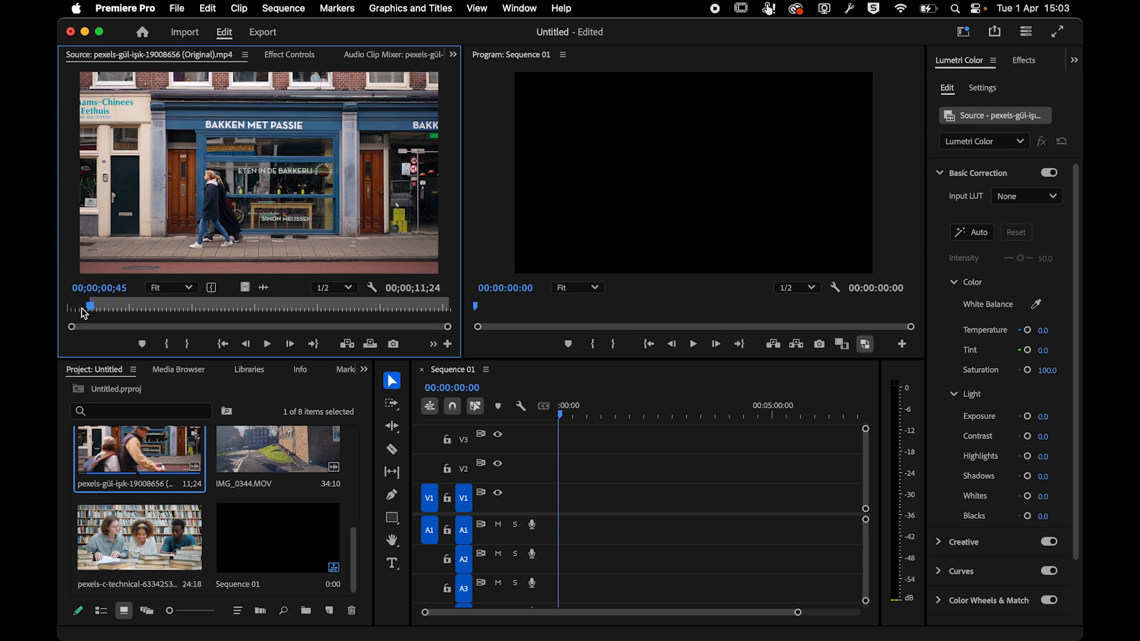
{"action": "left_click_drag", "start_coordinate": [85, 313], "coordinate": [225, 315]}
{"action": "key", "text": "o"}
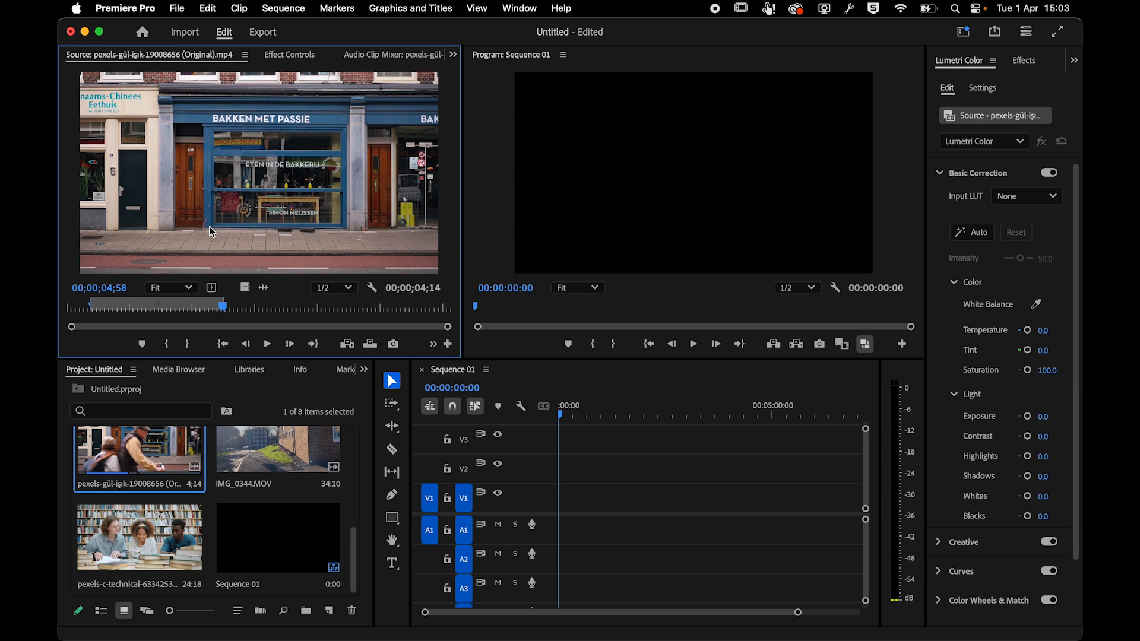
- Place the marked storefront clip at the start of Sequence 01 on V1 and A1, keeping the existing sequence settings
{"action": "left_click_drag", "start_coordinate": [209, 226], "coordinate": [556, 527]}
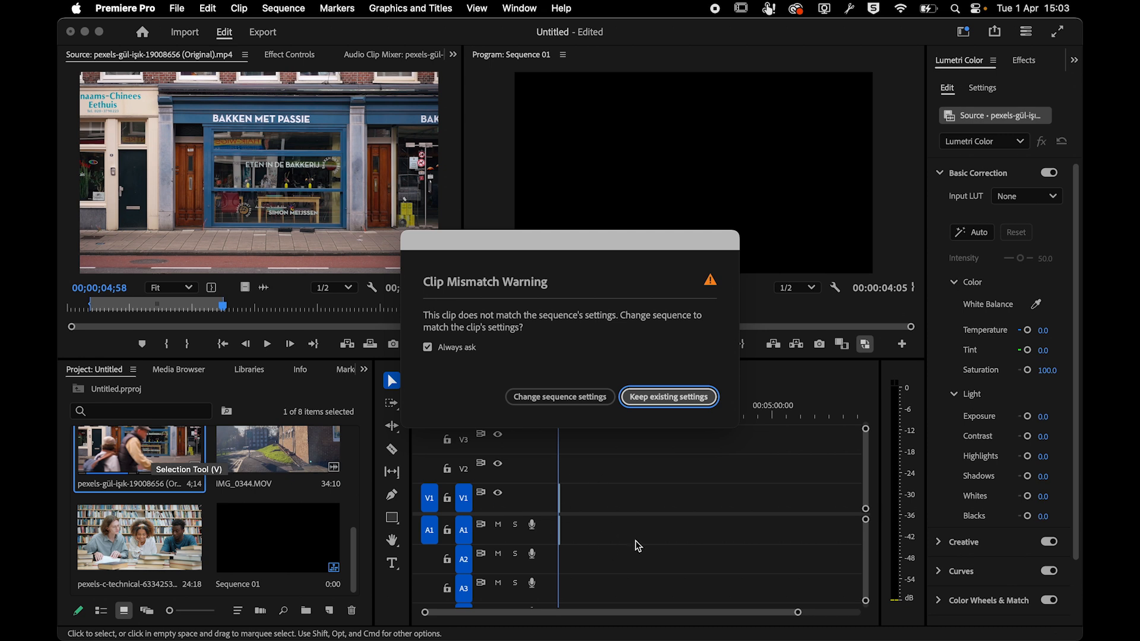
{"action": "left_click", "coordinate": [649, 396]}
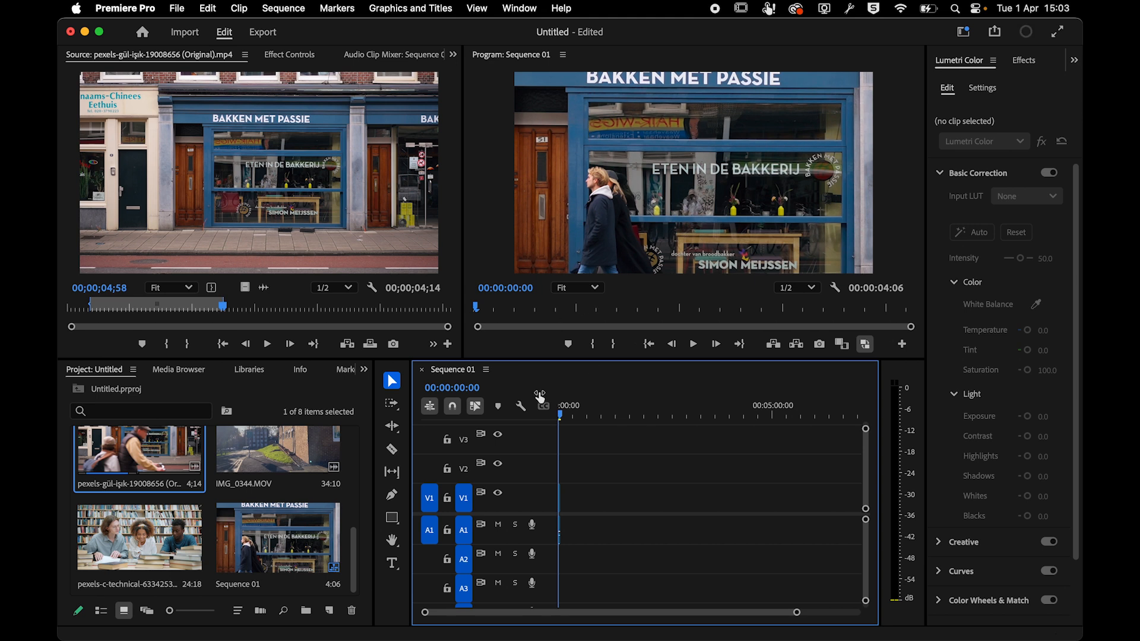
{"action": "key", "text": "equal"}
{"action": "key", "text": "equal"}
{"action": "key", "text": "equal"}
{"action": "key", "text": "equal"}
{"action": "key", "text": "equal"}
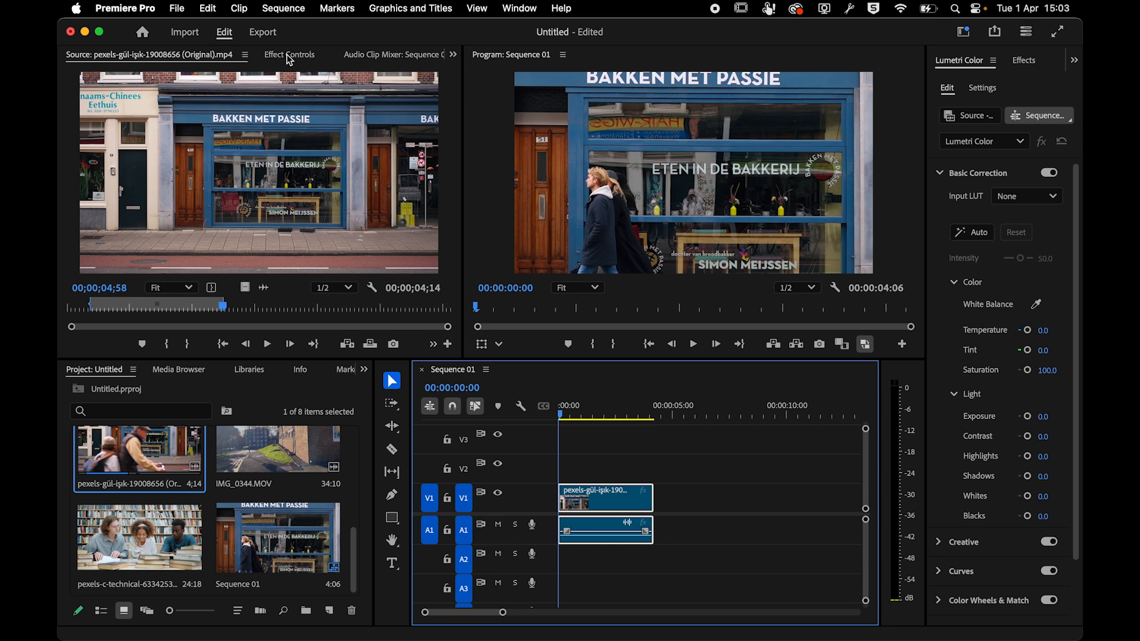
- Show the storefront clip's effect controls and switch to the All Panels workspace
{"action": "left_click", "coordinate": [287, 56]}
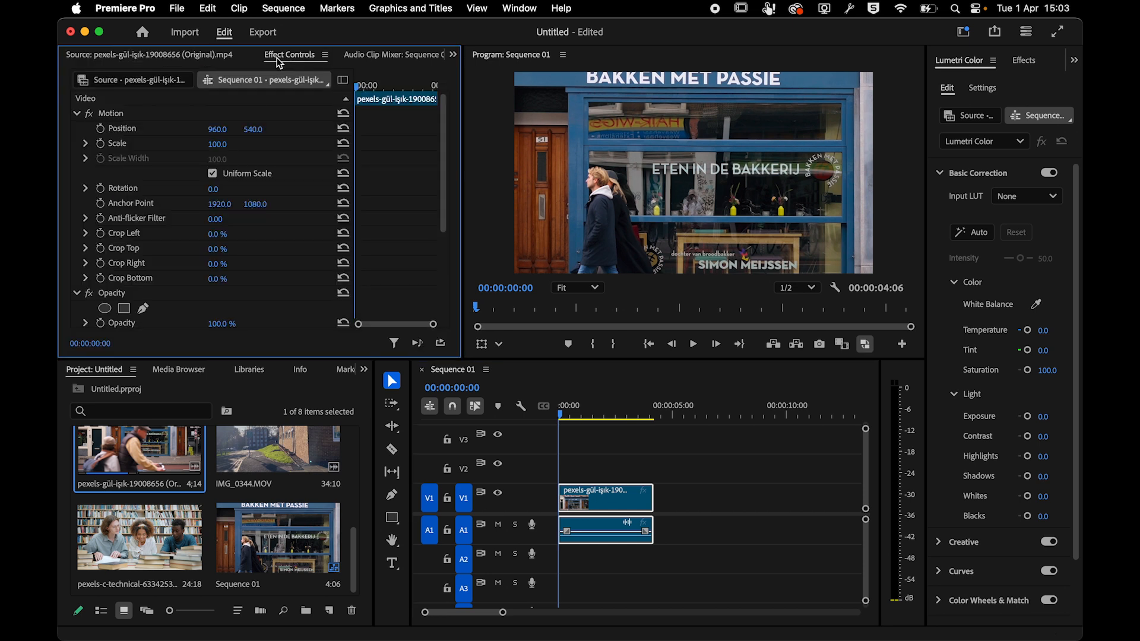
{"action": "left_click", "coordinate": [520, 8]}
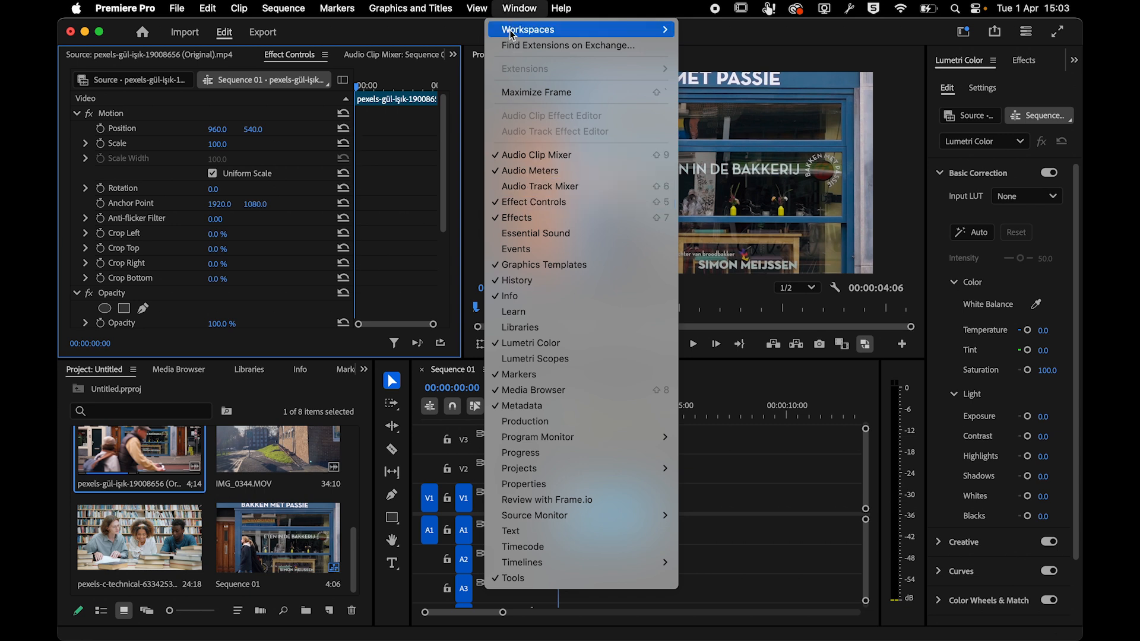
{"action": "mouse_move", "coordinate": [511, 34]}
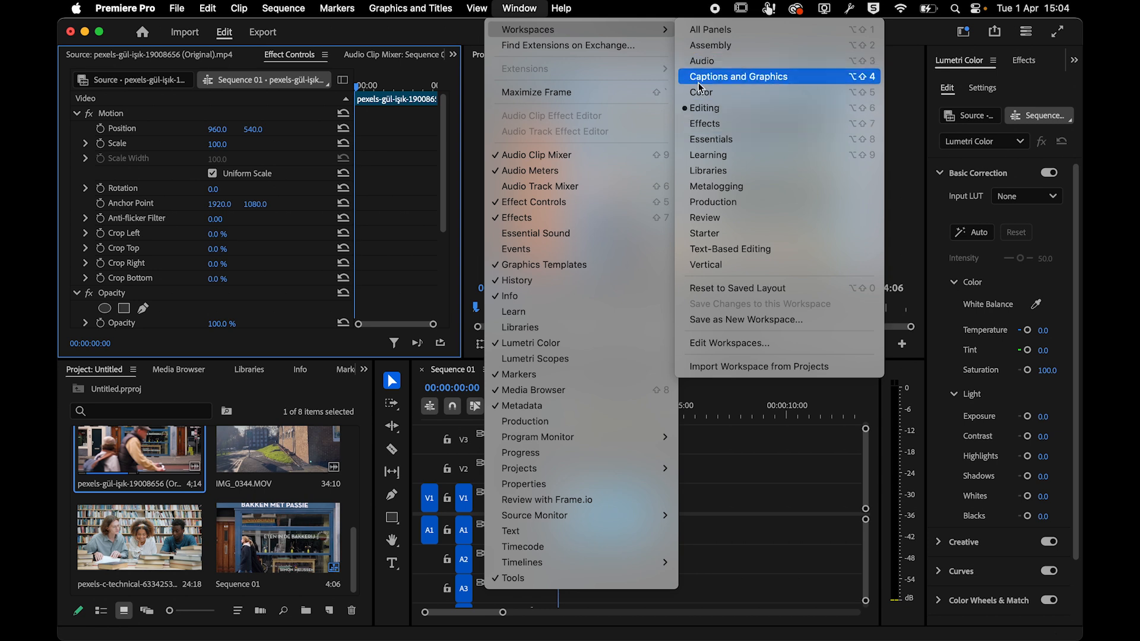
{"action": "left_click", "coordinate": [699, 37]}
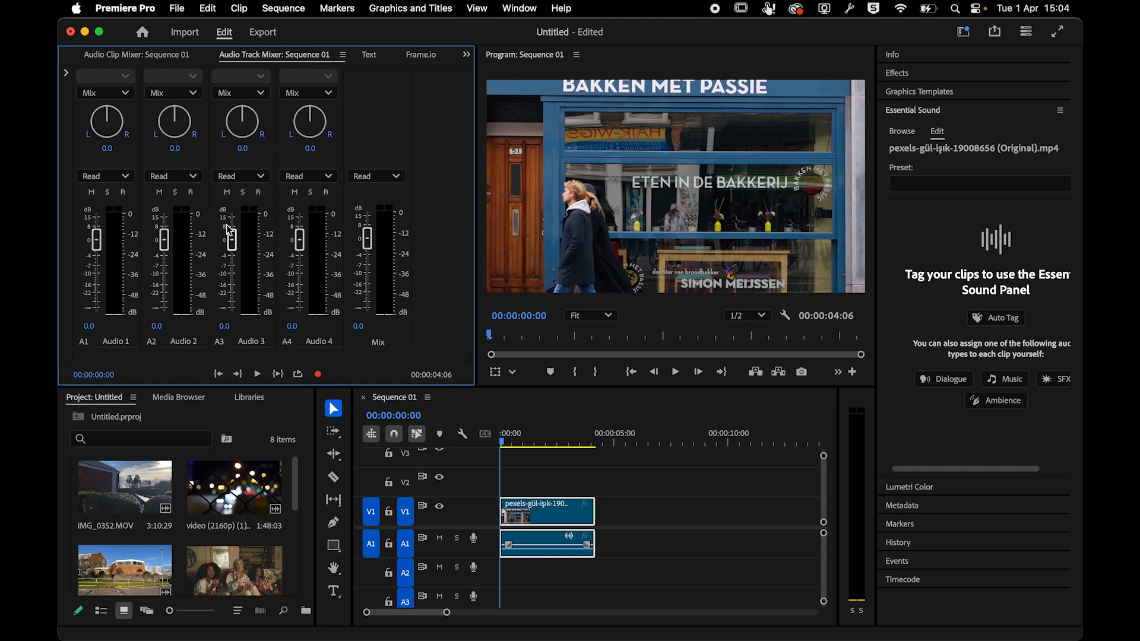
- Set the storefront clip's Motion Scale to 50 in its effect controls
{"action": "left_click", "coordinate": [467, 56]}
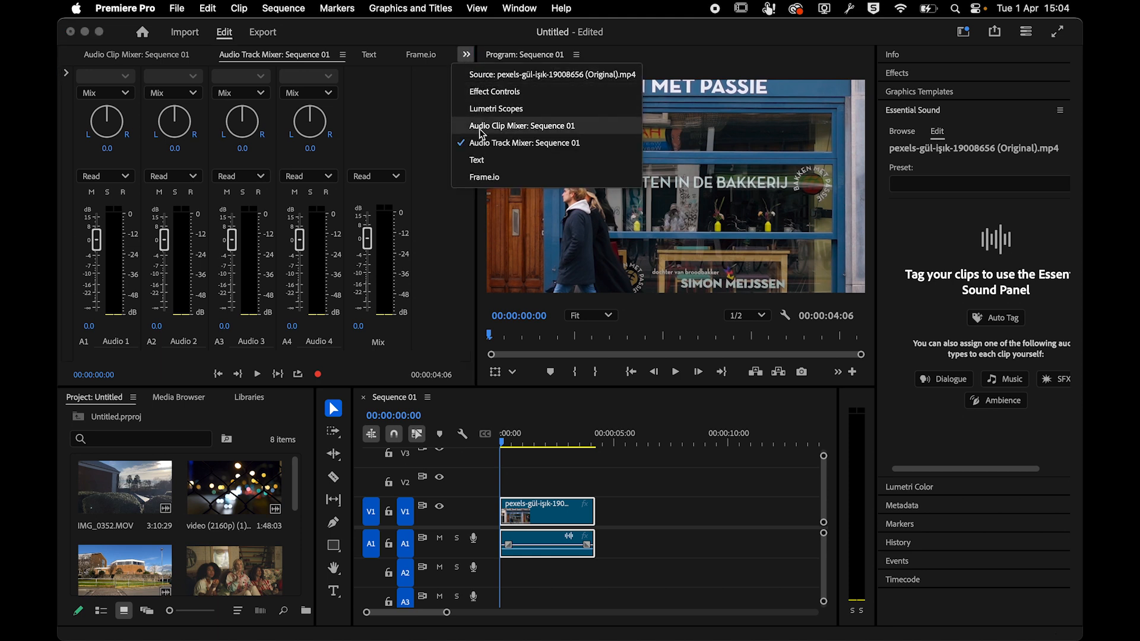
{"action": "left_click", "coordinate": [484, 92]}
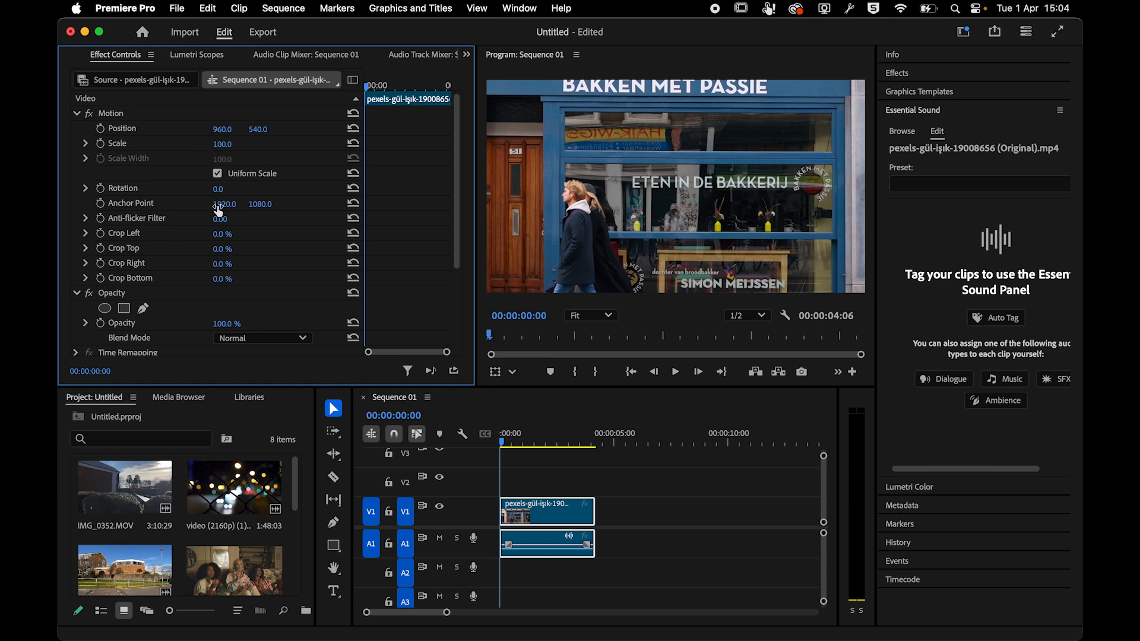
{"action": "left_click_drag", "start_coordinate": [222, 144], "coordinate": [196, 144]}
{"action": "left_click", "coordinate": [232, 143]}
{"action": "type", "text": "50"}
{"action": "key", "text": "Return"}
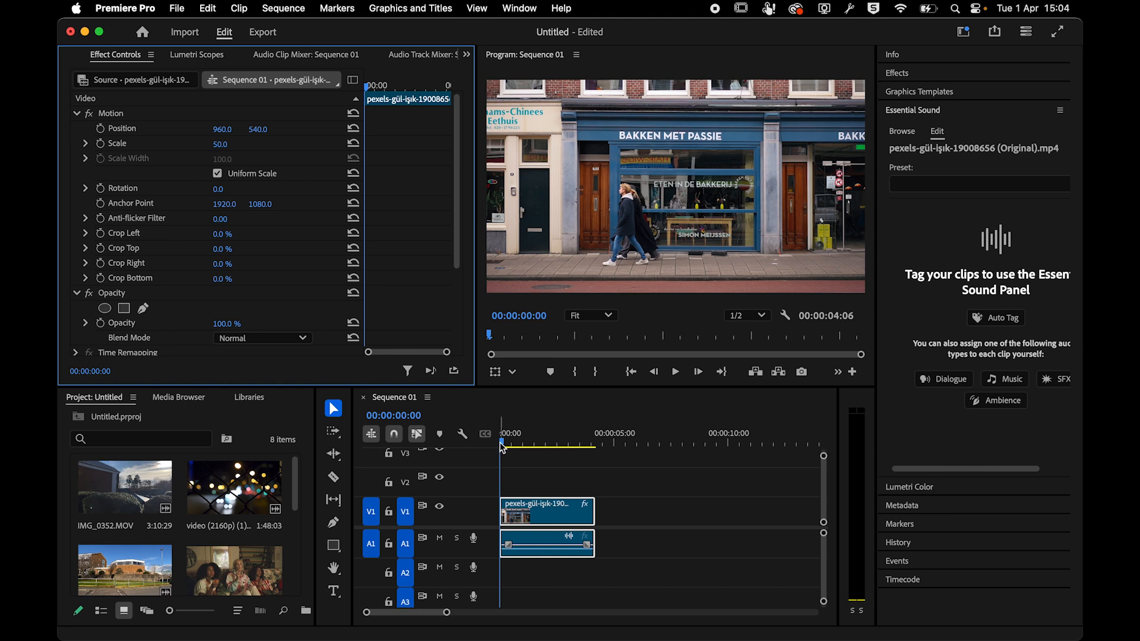
- Mark an out point at 00:00:51:15 on IMG_0348.MOV and add the clip directly after the storefront clip in Sequence 01
{"action": "double_click", "coordinate": [119, 569]}
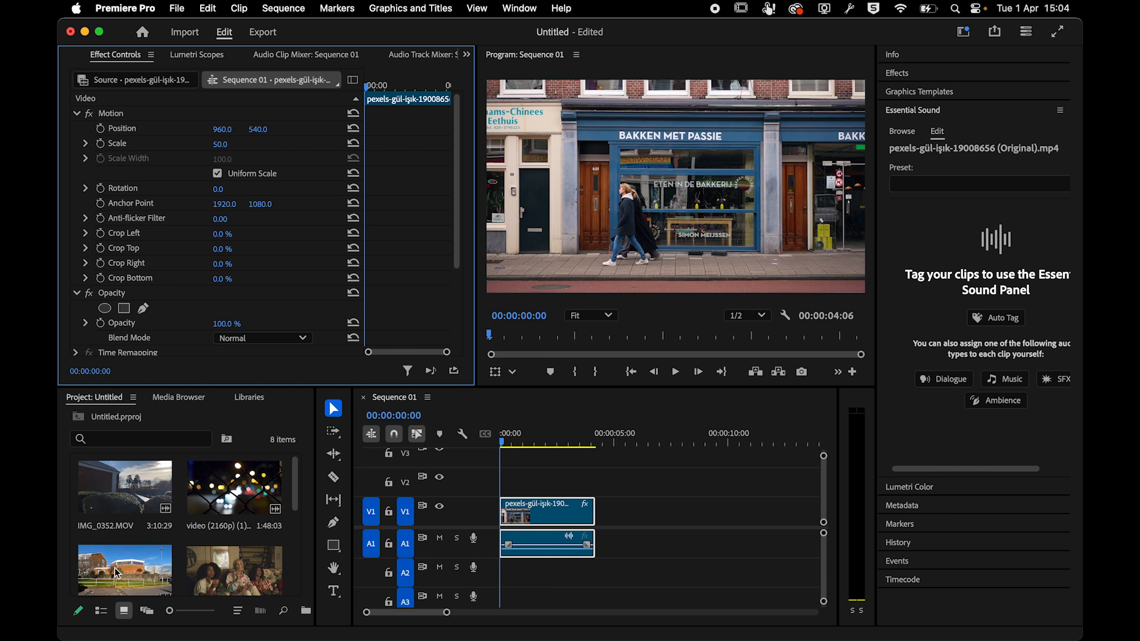
{"action": "mouse_move", "coordinate": [132, 334]}
{"action": "left_mouse_down"}
{"action": "mouse_move", "coordinate": [178, 333]}
{"action": "mouse_move", "coordinate": [65, 321]}
{"action": "mouse_move", "coordinate": [225, 334]}
{"action": "left_mouse_up"}
{"action": "key", "text": "o"}
{"action": "left_click_drag", "start_coordinate": [419, 336], "coordinate": [597, 523]}
- Play IMG_0348.MOV in the sequence and trim about 3.7 seconds off its start, keeping it against the storefront clip
{"action": "left_click", "coordinate": [597, 445]}
{"action": "left_click_drag", "start_coordinate": [598, 445], "coordinate": [624, 444]}
{"action": "key", "text": "space"}
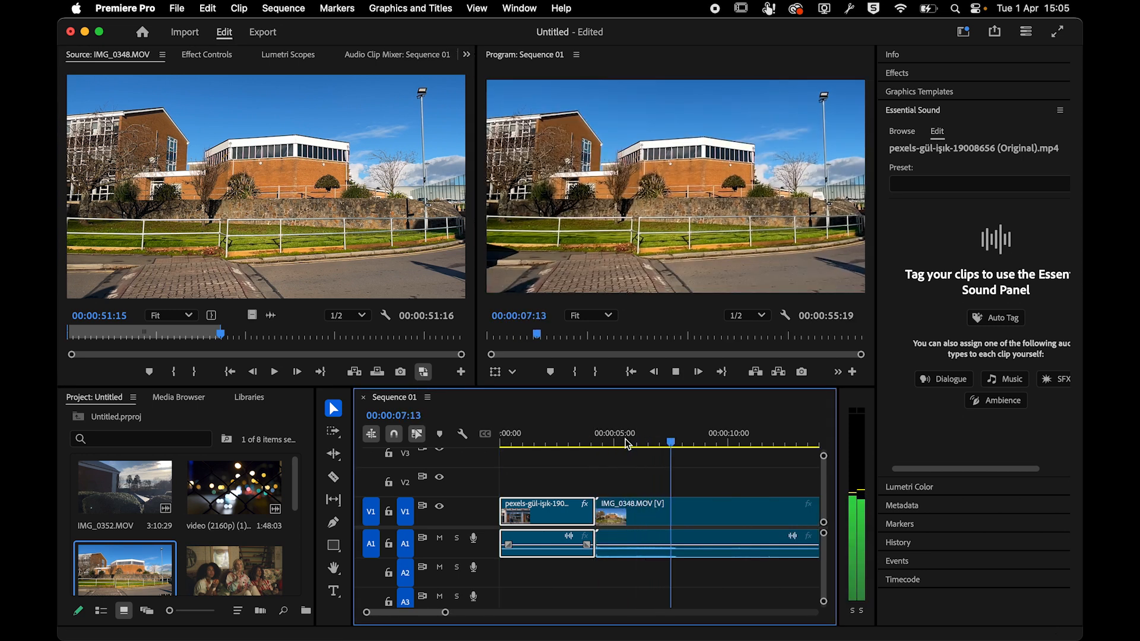
{"action": "key", "text": "space"}
{"action": "left_click_drag", "start_coordinate": [609, 510], "coordinate": [648, 511]}
{"action": "left_click", "coordinate": [612, 442]}
{"action": "left_click_drag", "start_coordinate": [612, 442], "coordinate": [677, 442]}
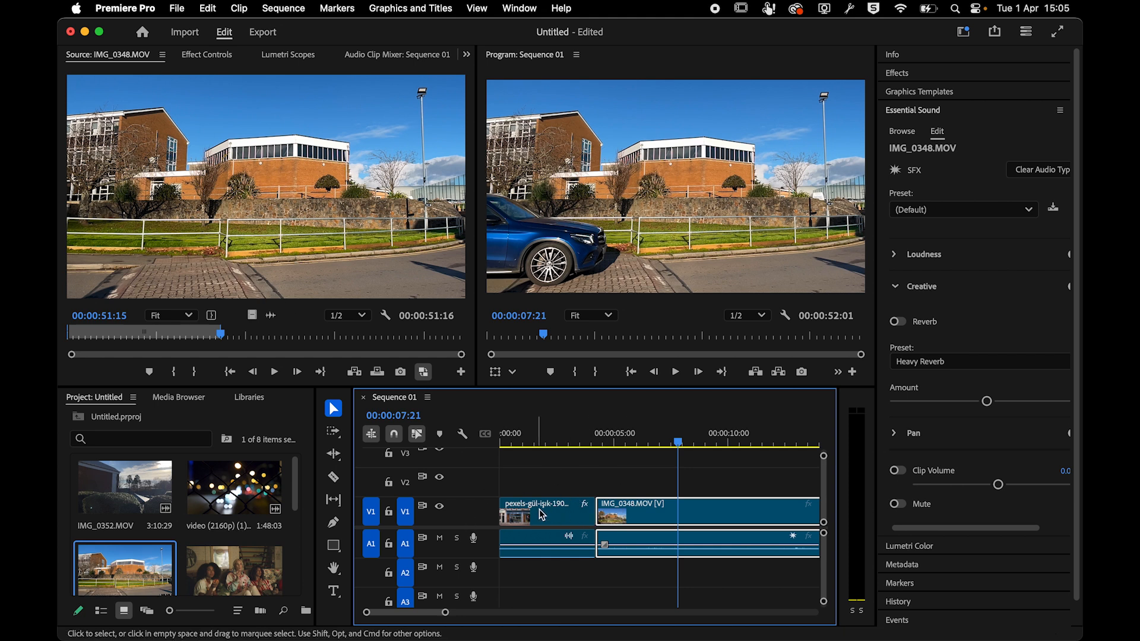
- Trim the end of IMG_0348.MOV in Sequence 01 so the clip finishes at 00:00:14:19
{"action": "scroll", "coordinate": [653, 505], "scroll_direction": "right", "scroll_amount": 10}
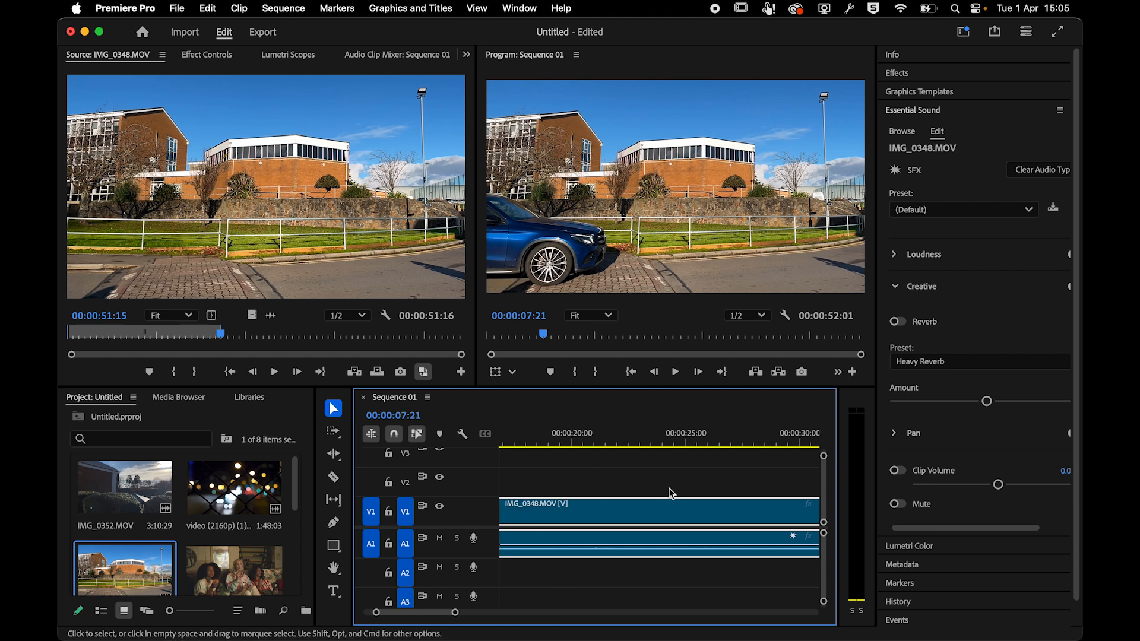
{"action": "scroll", "coordinate": [671, 494], "scroll_direction": "right", "scroll_amount": 10}
{"action": "left_click_drag", "start_coordinate": [534, 442], "coordinate": [567, 446]}
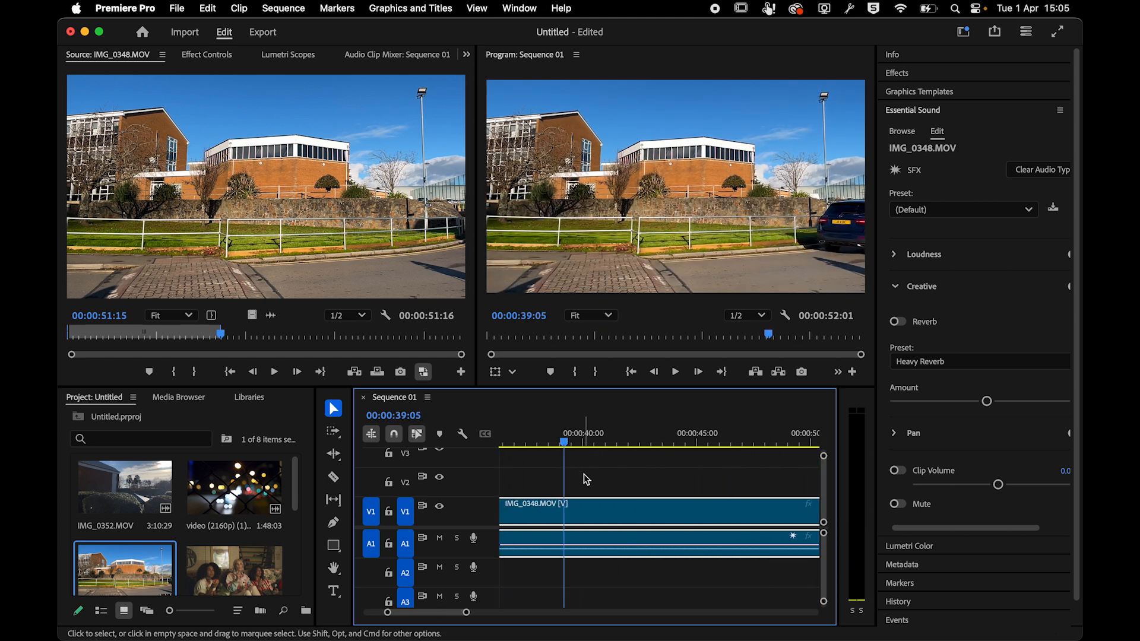
{"action": "key", "text": "minus"}
{"action": "key", "text": "minus"}
{"action": "key", "text": "minus"}
{"action": "key", "text": "minus"}
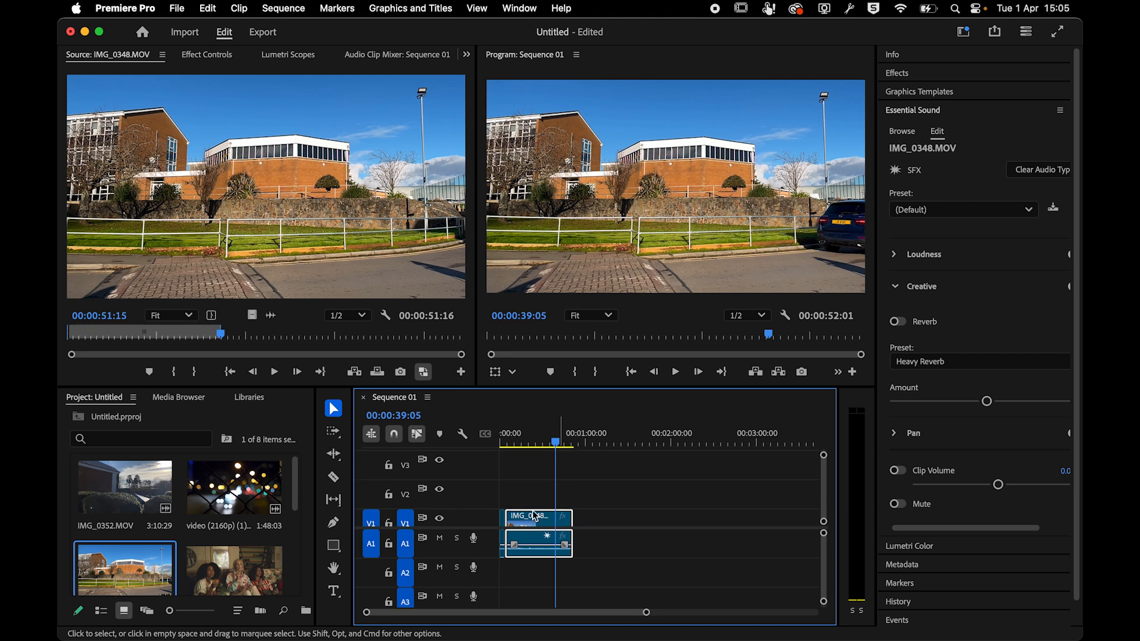
{"action": "left_click", "coordinate": [521, 441]}
{"action": "left_click_drag", "start_coordinate": [521, 441], "coordinate": [525, 441]}
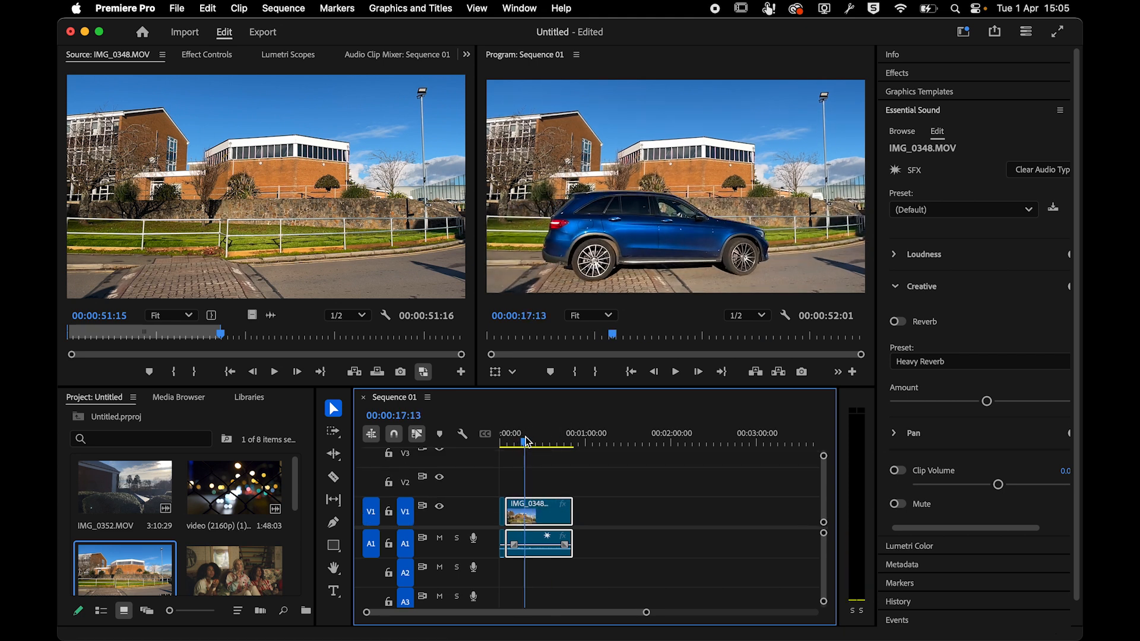
{"action": "mouse_move", "coordinate": [507, 512]}
{"action": "left_mouse_down"}
{"action": "mouse_move", "coordinate": [571, 514]}
{"action": "mouse_move", "coordinate": [513, 518]}
{"action": "left_mouse_up"}
- Mark a 21:09 range ending at 00:00:53:00 on video (2160p) (1).mp4 and add it directly after IMG_0348.MOV on V1 and A1
{"action": "scroll", "coordinate": [254, 529], "scroll_direction": "down", "scroll_amount": 4}
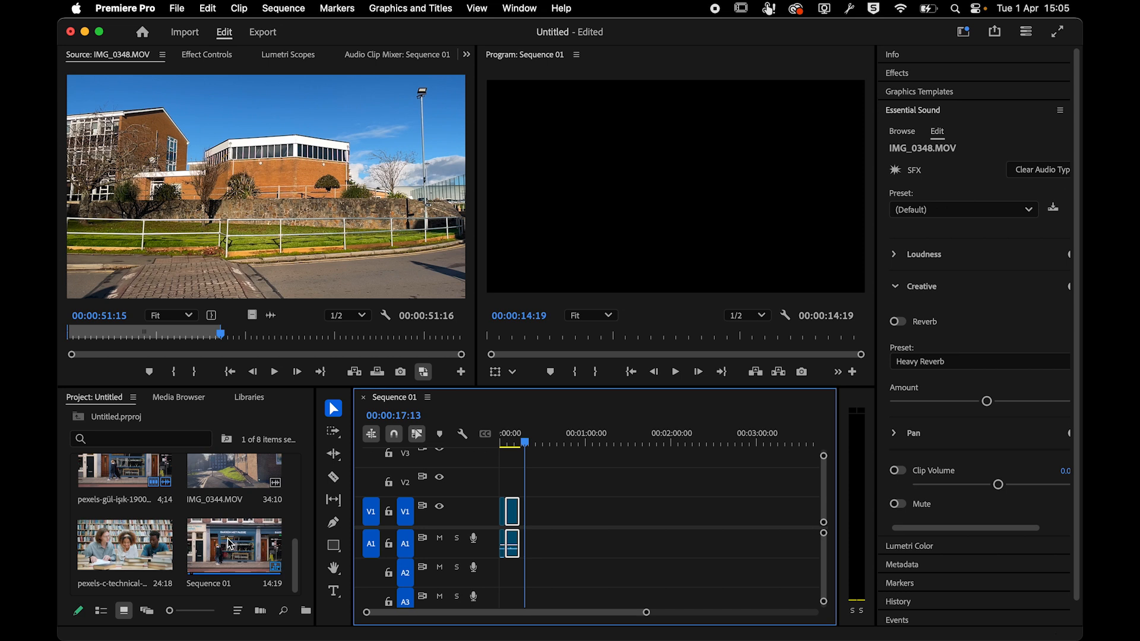
{"action": "scroll", "coordinate": [230, 543], "scroll_direction": "up", "scroll_amount": 2}
{"action": "double_click", "coordinate": [230, 494]}
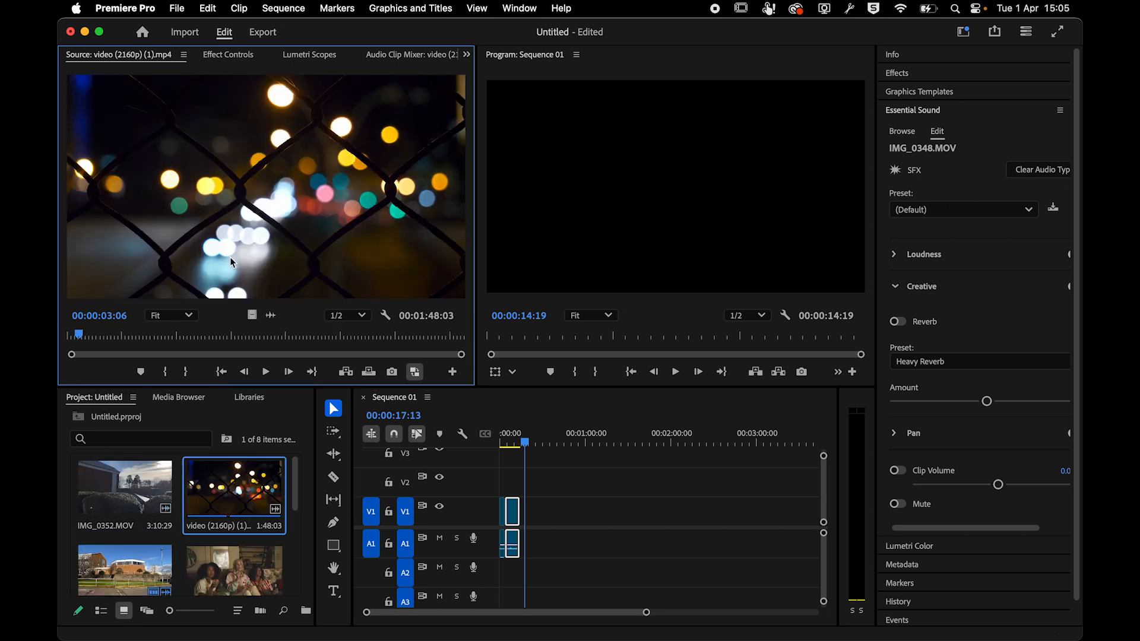
{"action": "left_click_drag", "start_coordinate": [179, 330], "coordinate": [262, 325]}
{"action": "key", "text": "i"}
{"action": "key", "text": "o"}
{"action": "left_click_drag", "start_coordinate": [240, 229], "coordinate": [527, 516]}
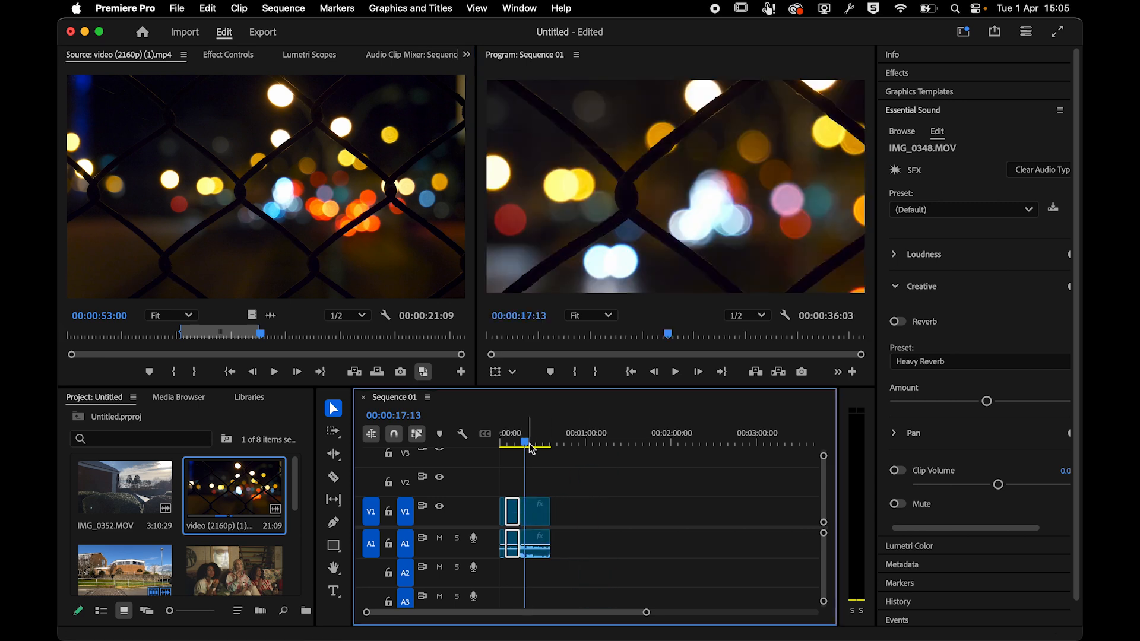
- Set the Motion Scale of video (2160p) (1).mp4 in Sequence 01 to 50 in its effect controls
{"action": "left_click", "coordinate": [530, 429]}
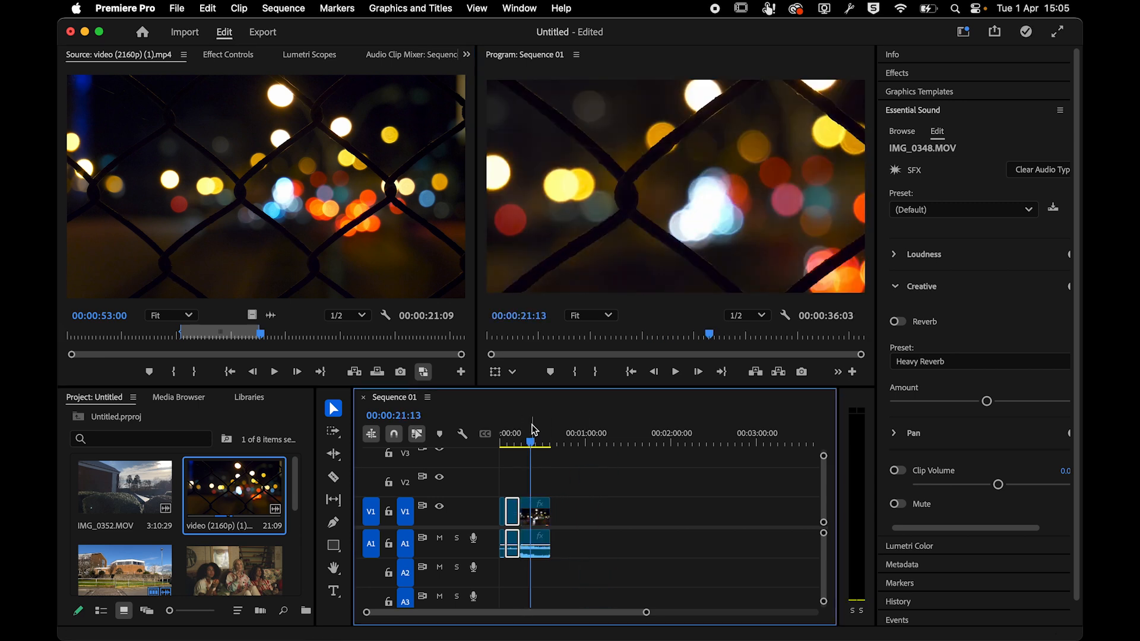
{"action": "left_click", "coordinate": [531, 518]}
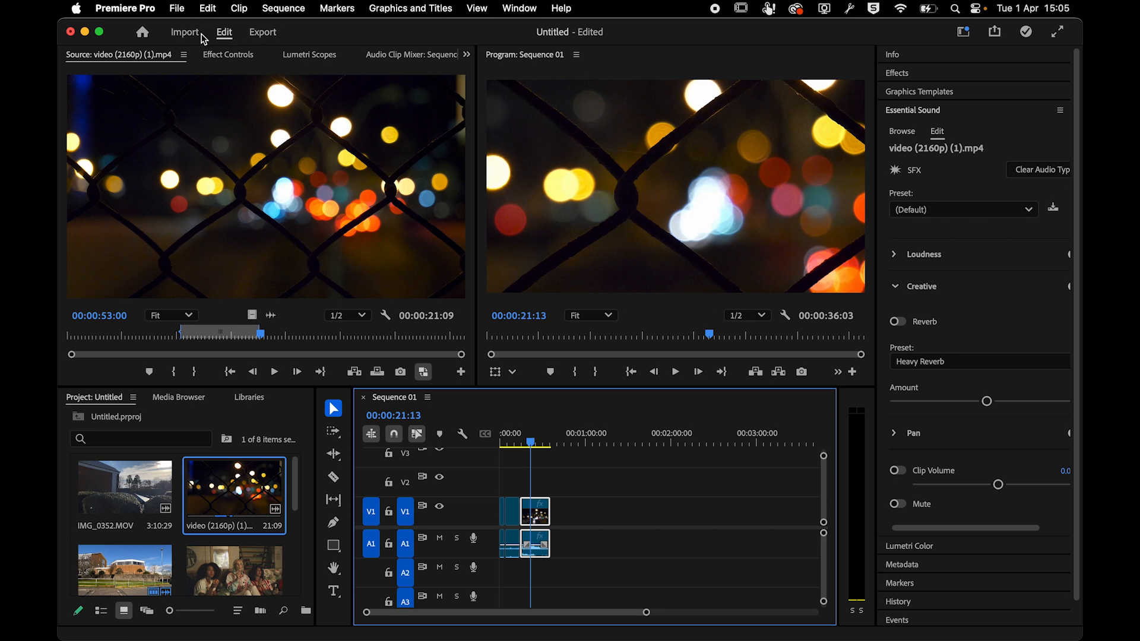
{"action": "left_click", "coordinate": [228, 54]}
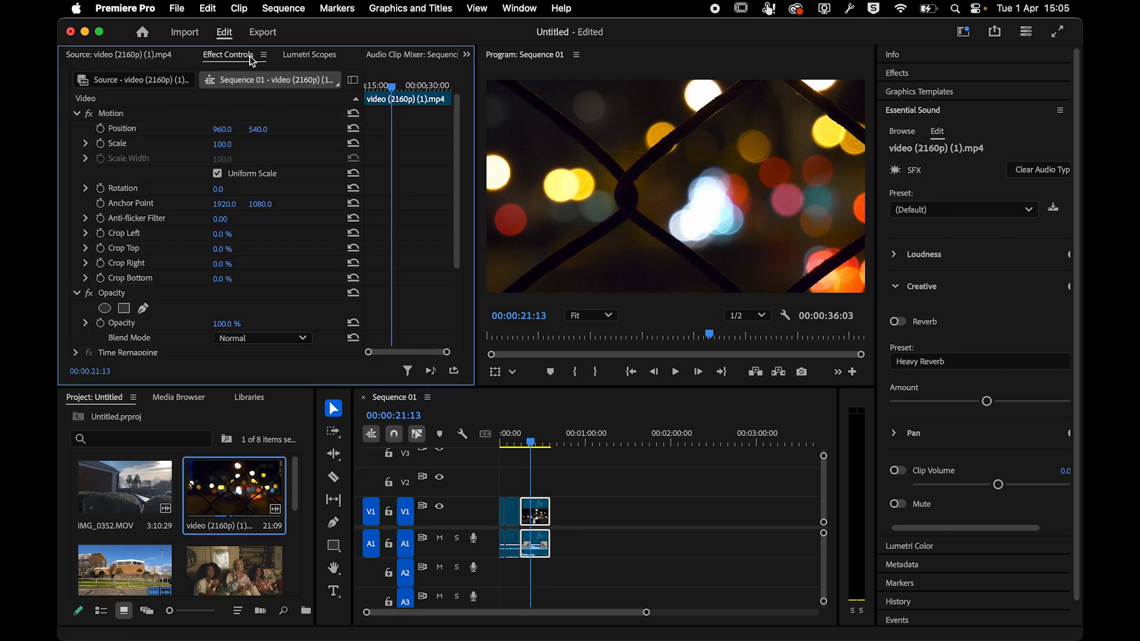
{"action": "left_click", "coordinate": [222, 146]}
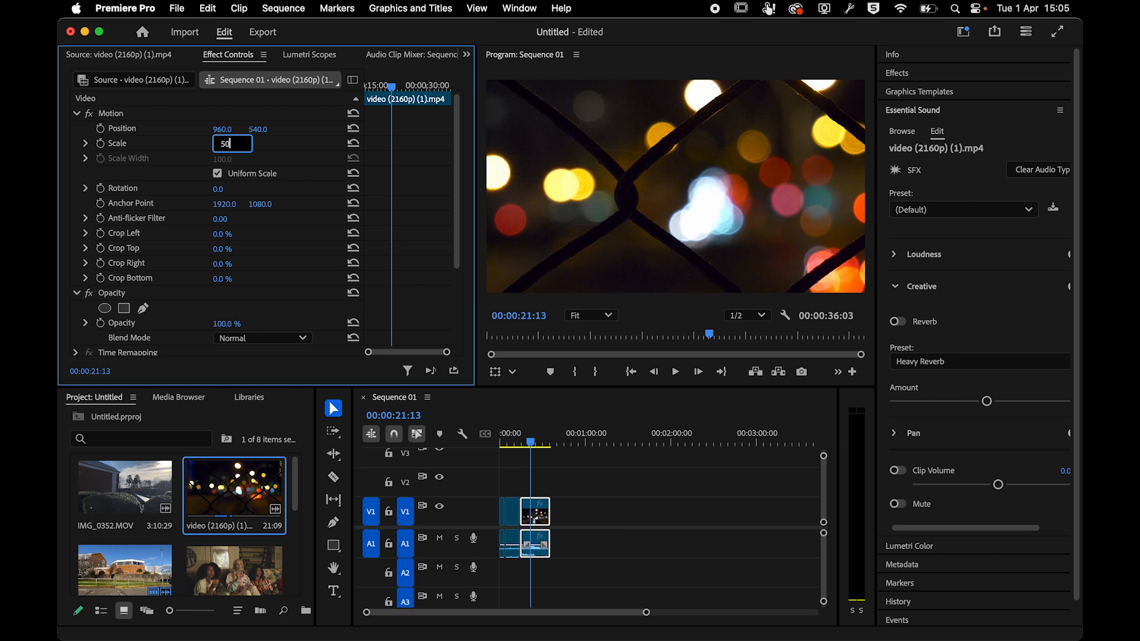
{"action": "key", "text": "Return"}
- Play Sequence 01 from its start to review the three assembled clips
{"action": "left_click_drag", "start_coordinate": [531, 443], "coordinate": [473, 438]}
{"action": "key", "text": "="}
{"action": "key", "text": "="}
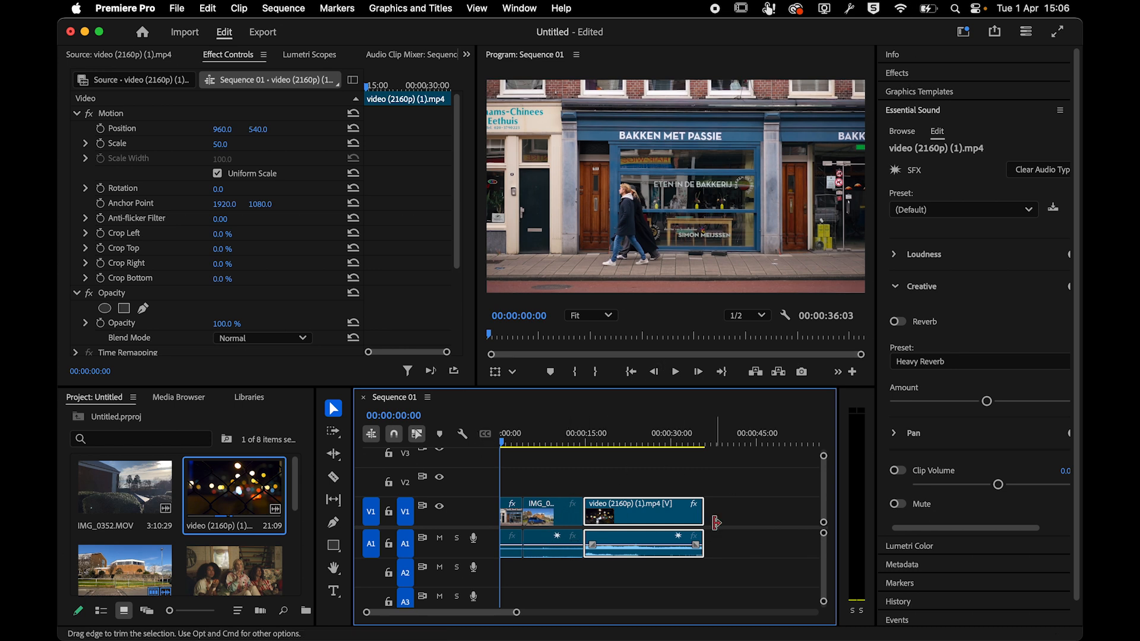
{"action": "left_click_drag", "start_coordinate": [579, 438], "coordinate": [486, 424]}
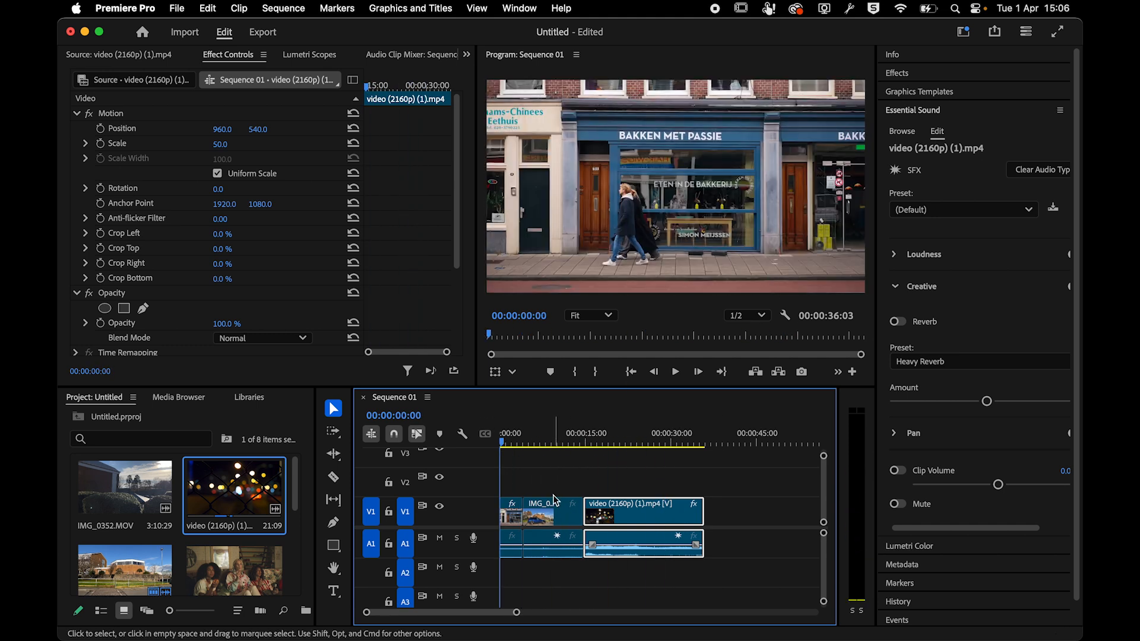
{"action": "key", "text": "space"}
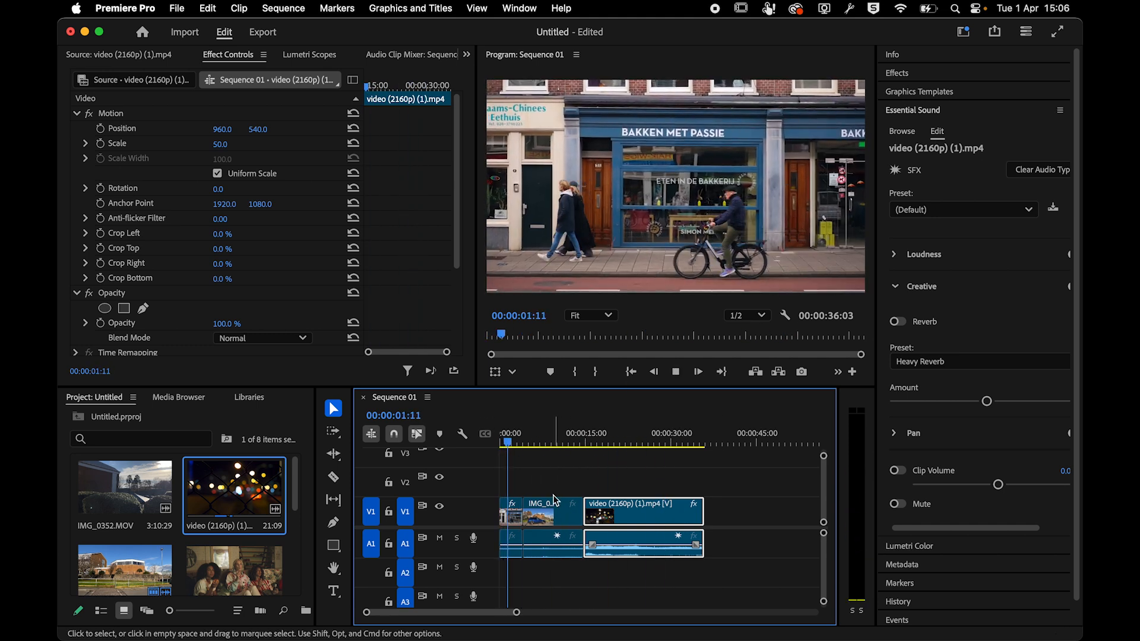
{"action": "key", "text": "XF86AudioRaiseVolume"}
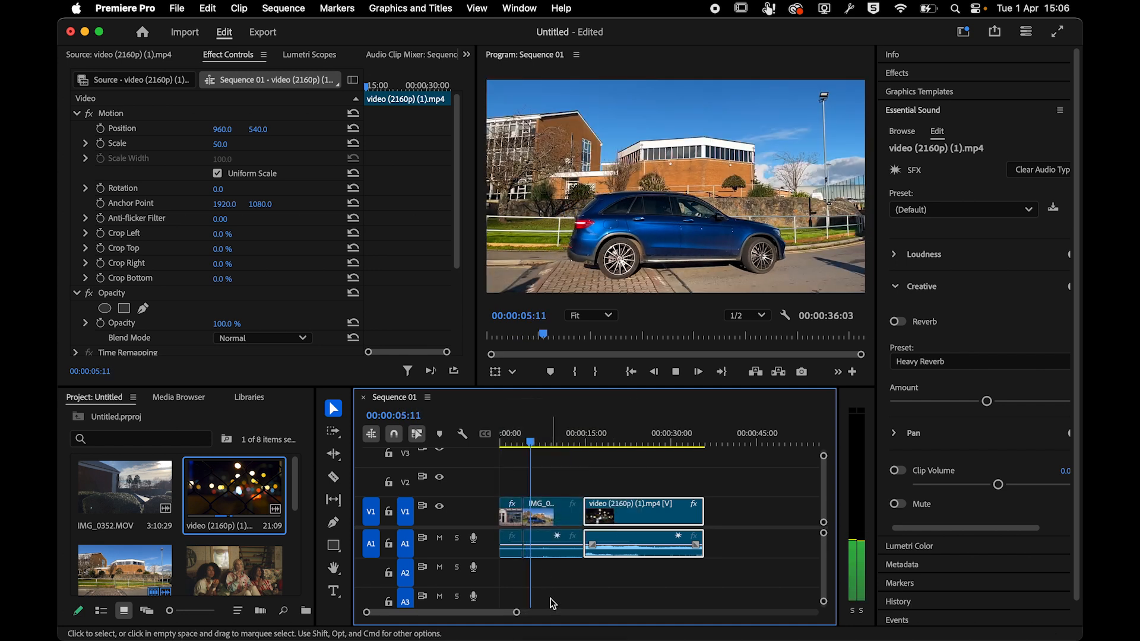
{"action": "left_click", "coordinate": [552, 604]}
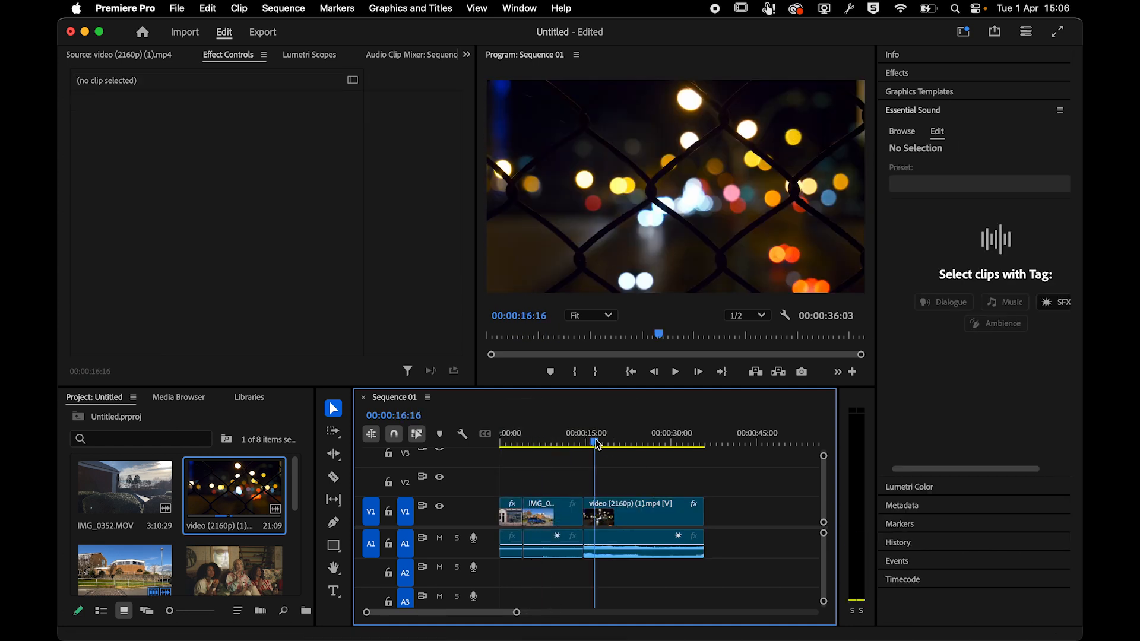
- Play video (2160p) (1).mp4 from about 00:00:16:16 in the sequence and mute audio track A1
{"action": "left_click", "coordinate": [597, 443]}
{"action": "key", "text": "space"}
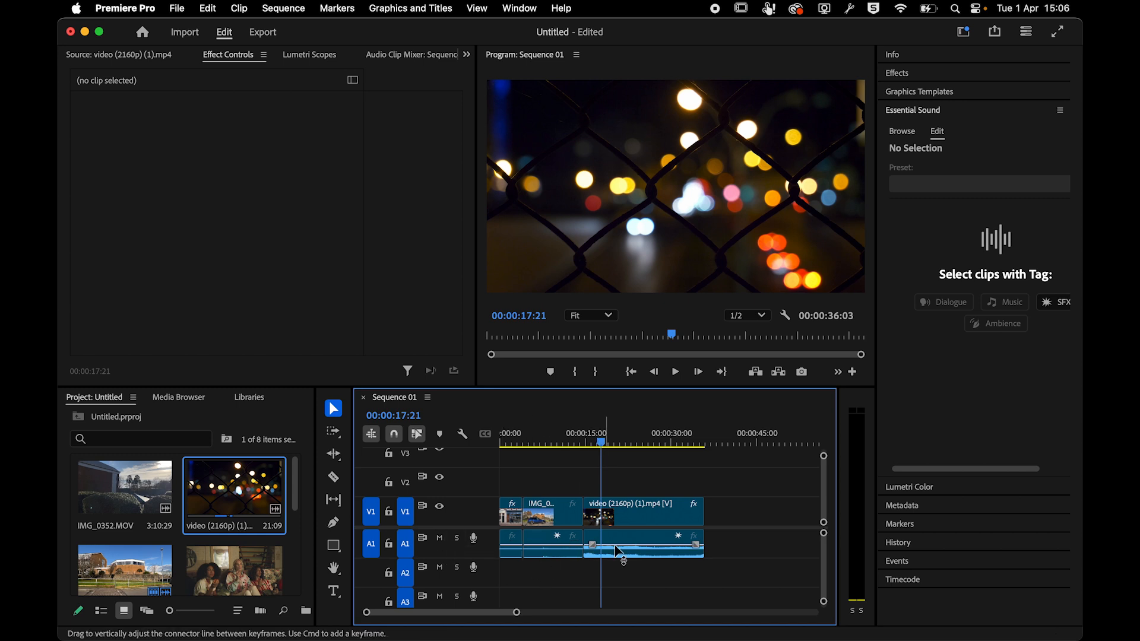
{"action": "left_click", "coordinate": [440, 538]}
- Append only the video of the marked video (2160p) (1).mp4 range to the sequence's end and delete that extra copy
{"action": "left_click", "coordinate": [220, 481]}
{"action": "double_click", "coordinate": [220, 481]}
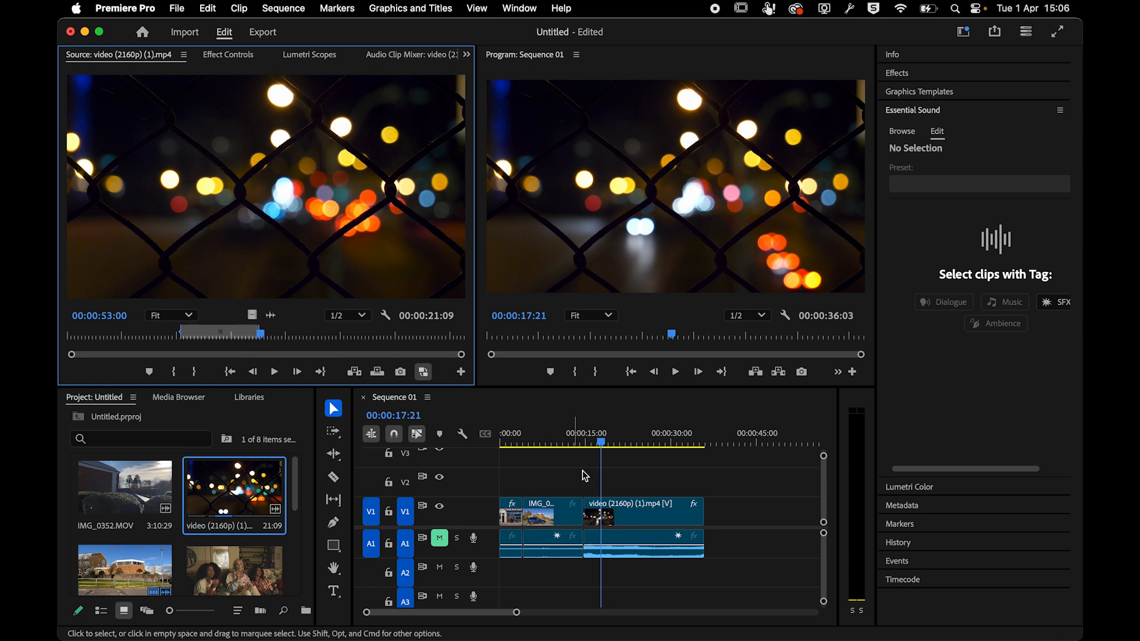
{"action": "left_click_drag", "start_coordinate": [251, 316], "coordinate": [718, 515]}
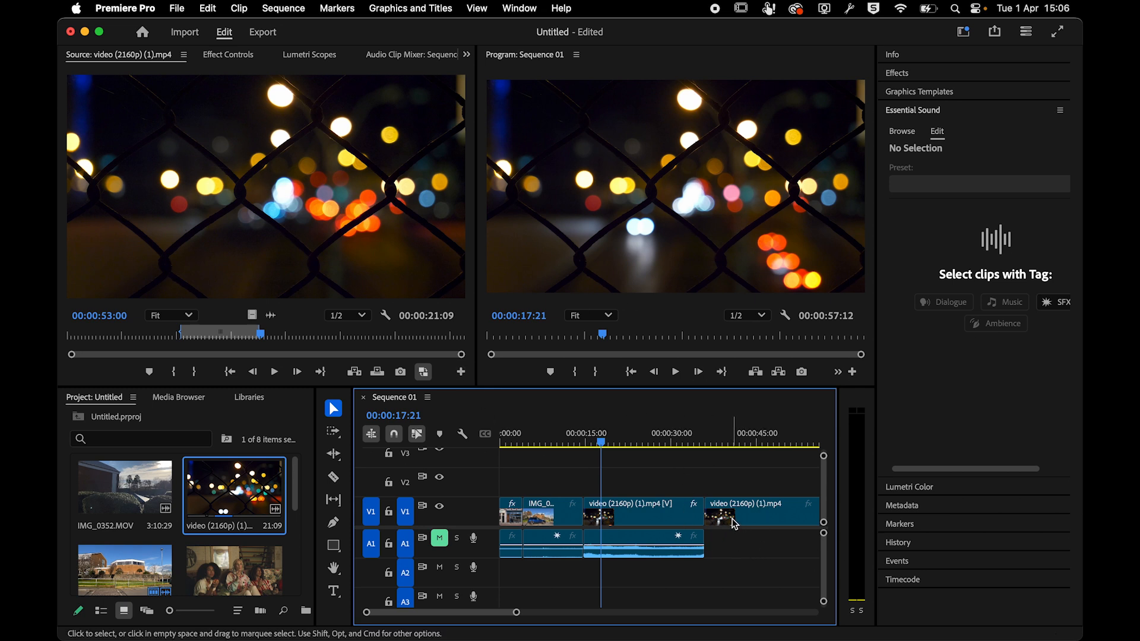
{"action": "left_click", "coordinate": [759, 523]}
{"action": "key", "text": "Delete"}
- Lower the volume level of the video (2160p) (1).mp4 clip on track A1 and play a short part of it
{"action": "left_click", "coordinate": [626, 540]}
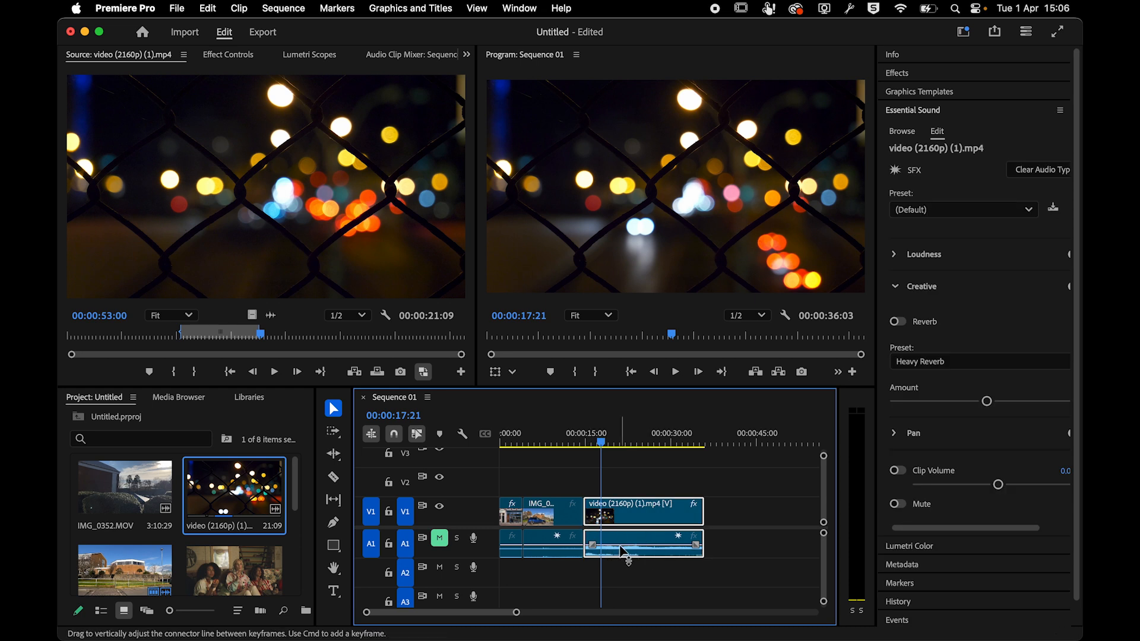
{"action": "left_click_drag", "start_coordinate": [621, 547], "coordinate": [621, 569]}
{"action": "key", "text": "space"}
{"action": "key", "text": "space"}
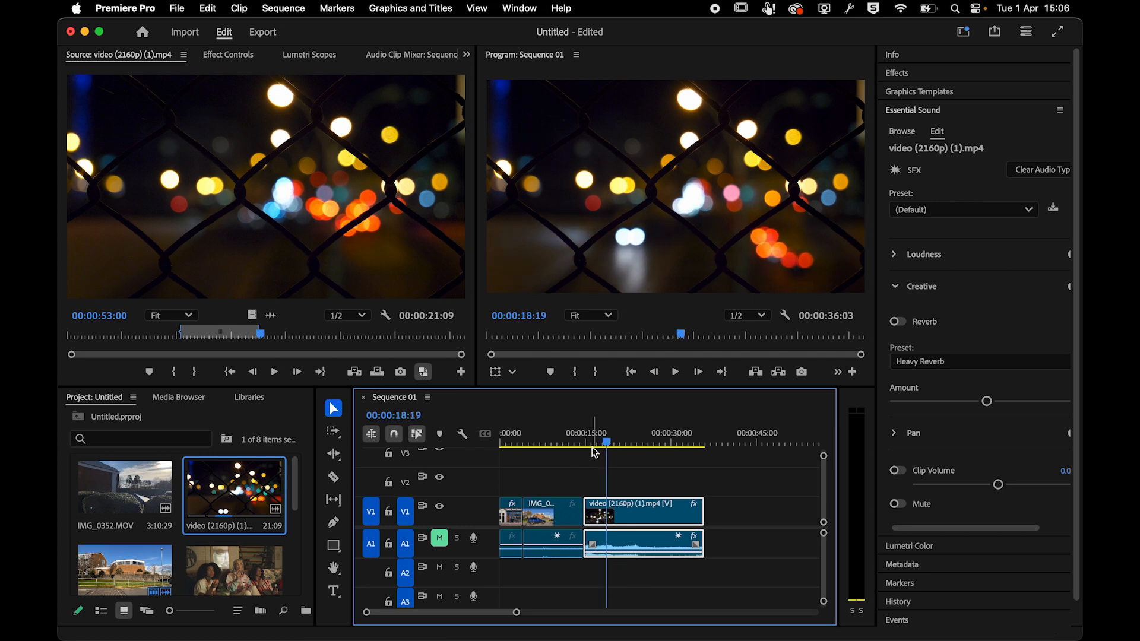
{"action": "key", "text": "super+space"}
{"action": "key", "text": "Escape"}
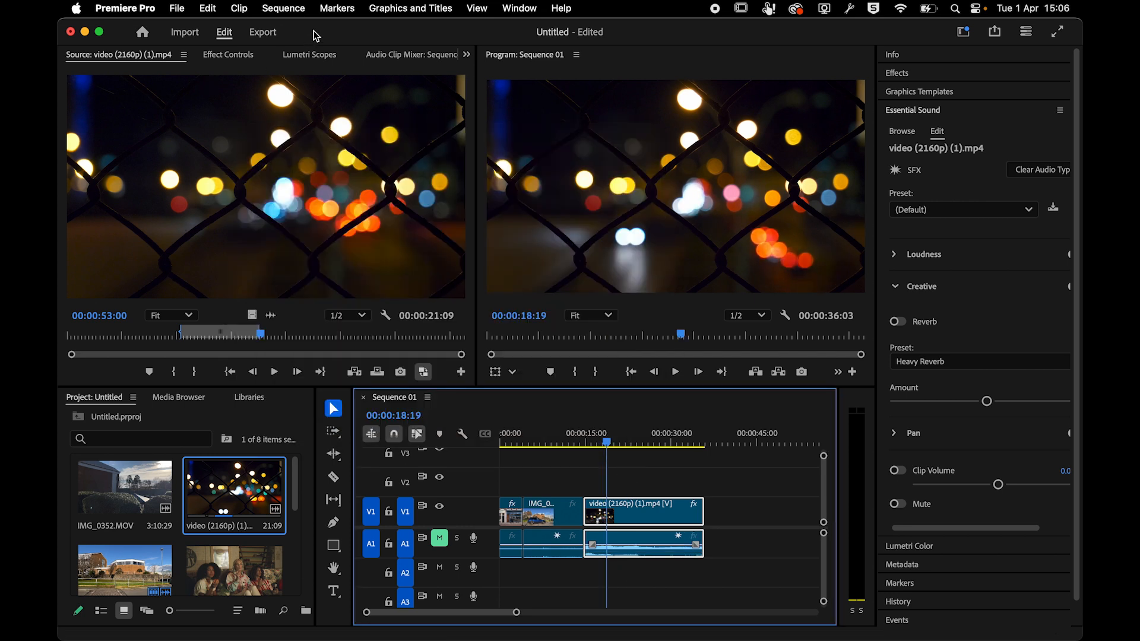
{"action": "mouse_move", "coordinate": [630, 508]}
{"action": "left_mouse_down"}
{"action": "mouse_move", "coordinate": [663, 509]}
{"action": "mouse_move", "coordinate": [635, 509]}
{"action": "left_mouse_up"}
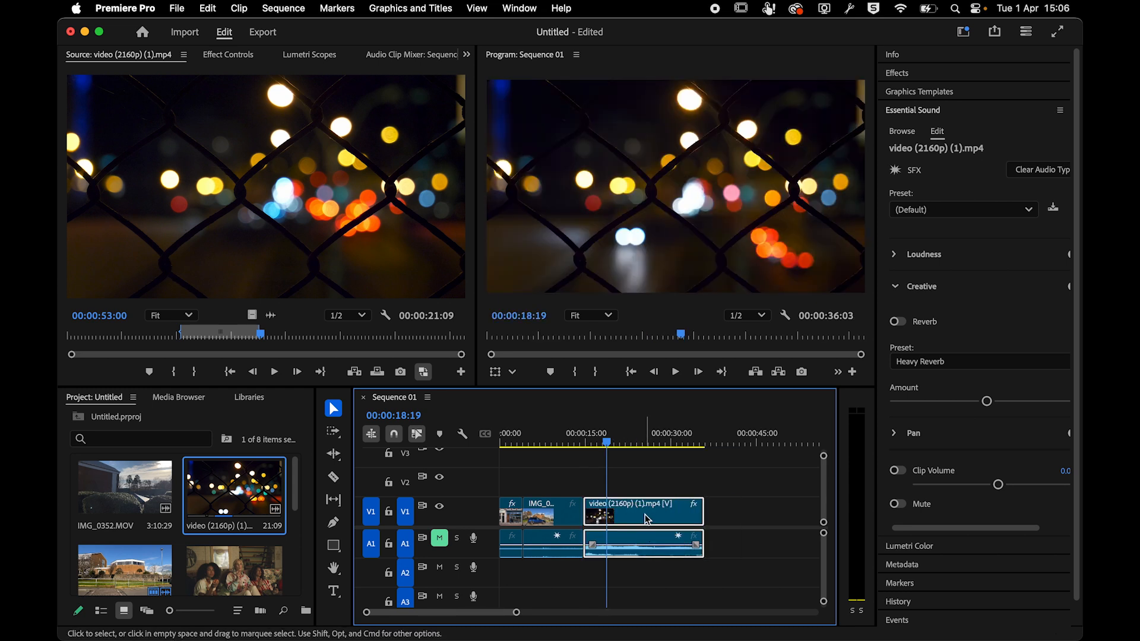
{"action": "right_click", "coordinate": [647, 520]}
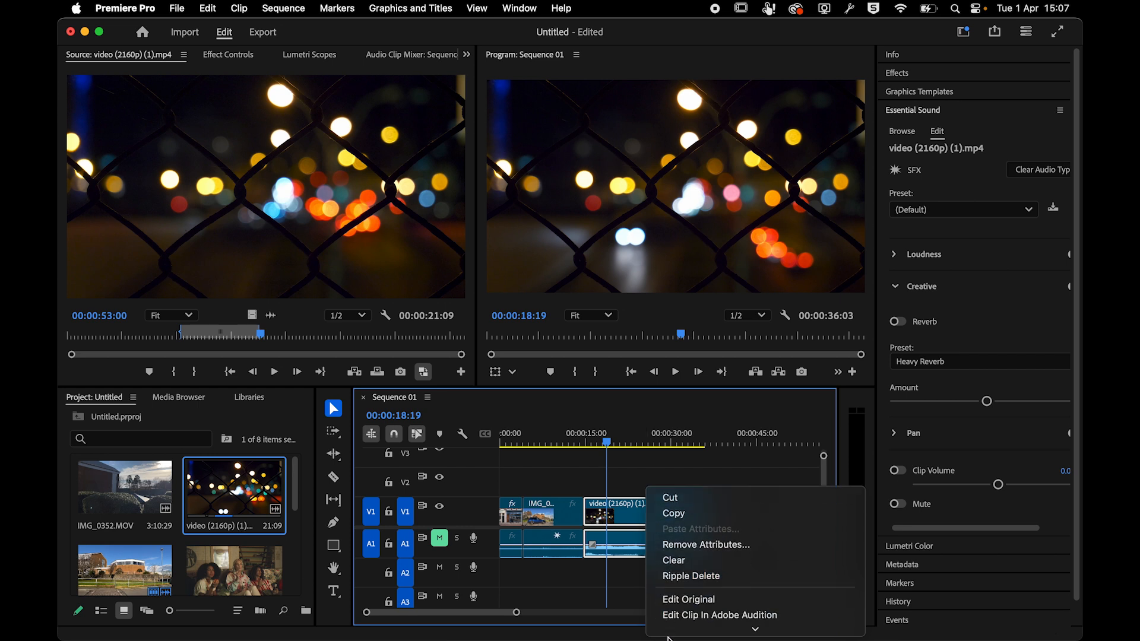
{"action": "left_click", "coordinate": [677, 560]}
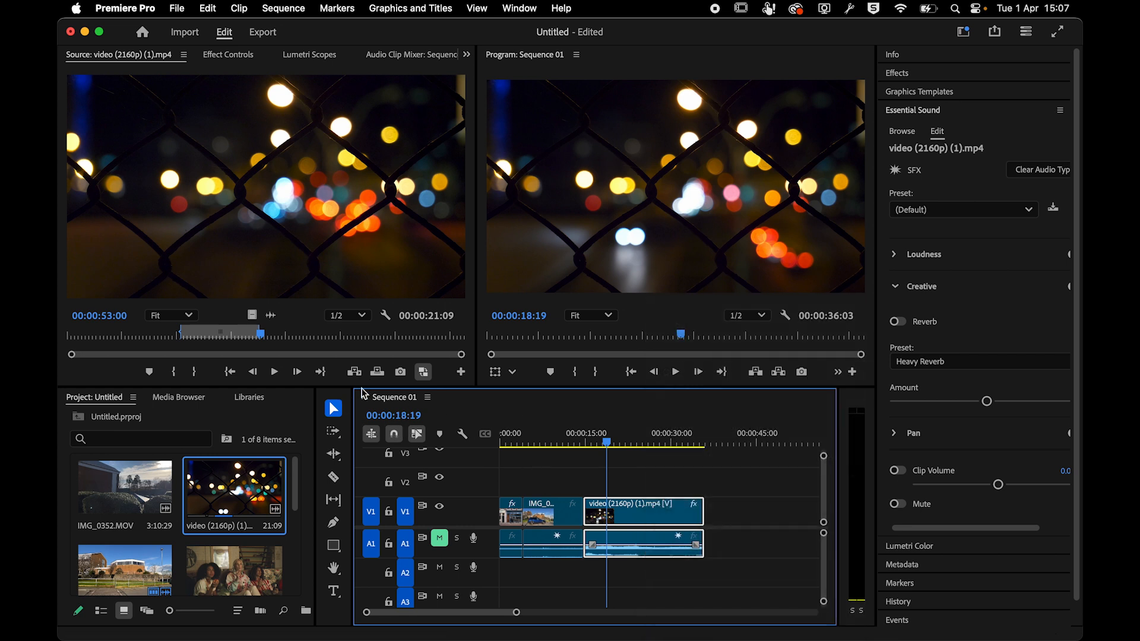
- With linked selection switched off, delete only the audio of video (2160p) (1).mp4 from track A1 and restore linked selection
{"action": "left_click", "coordinate": [418, 438]}
{"action": "left_click", "coordinate": [748, 545]}
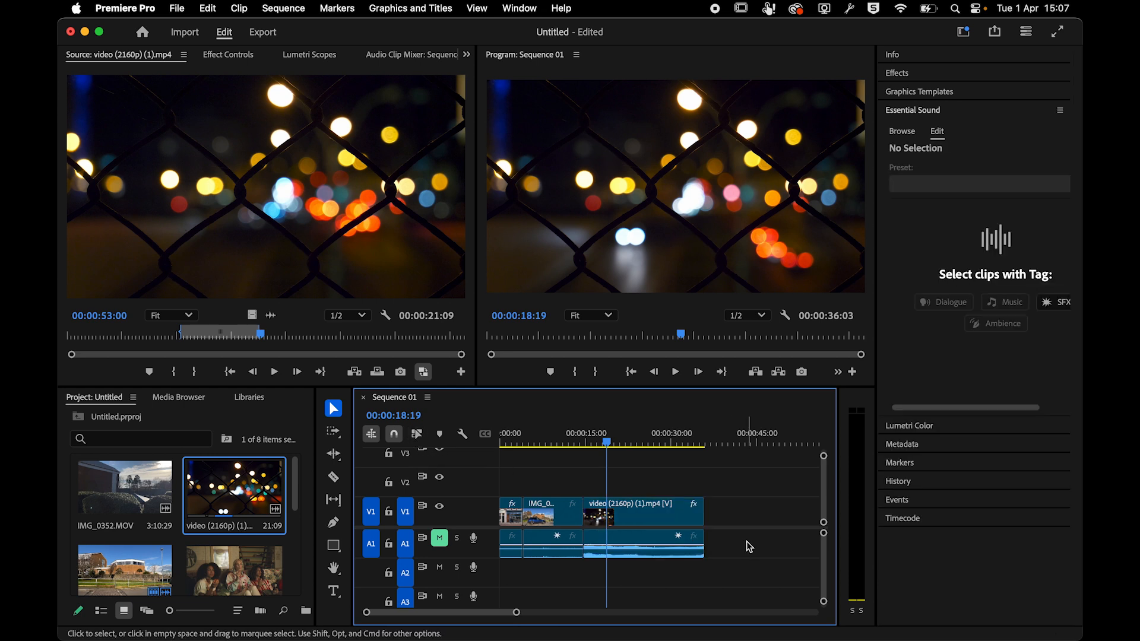
{"action": "left_click", "coordinate": [651, 538]}
{"action": "key", "text": "Delete"}
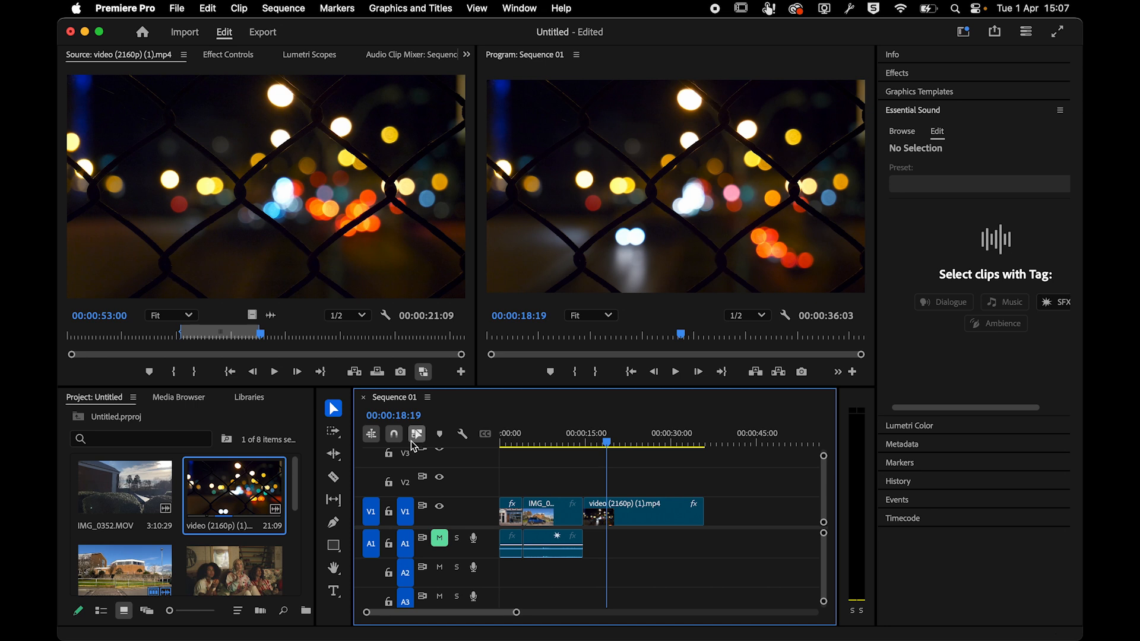
- Select IMG_0348.MOV in Sequence 01 and enlarge the timeline and audio meters by resizing the neighbouring panels
{"action": "left_click", "coordinate": [541, 517]}
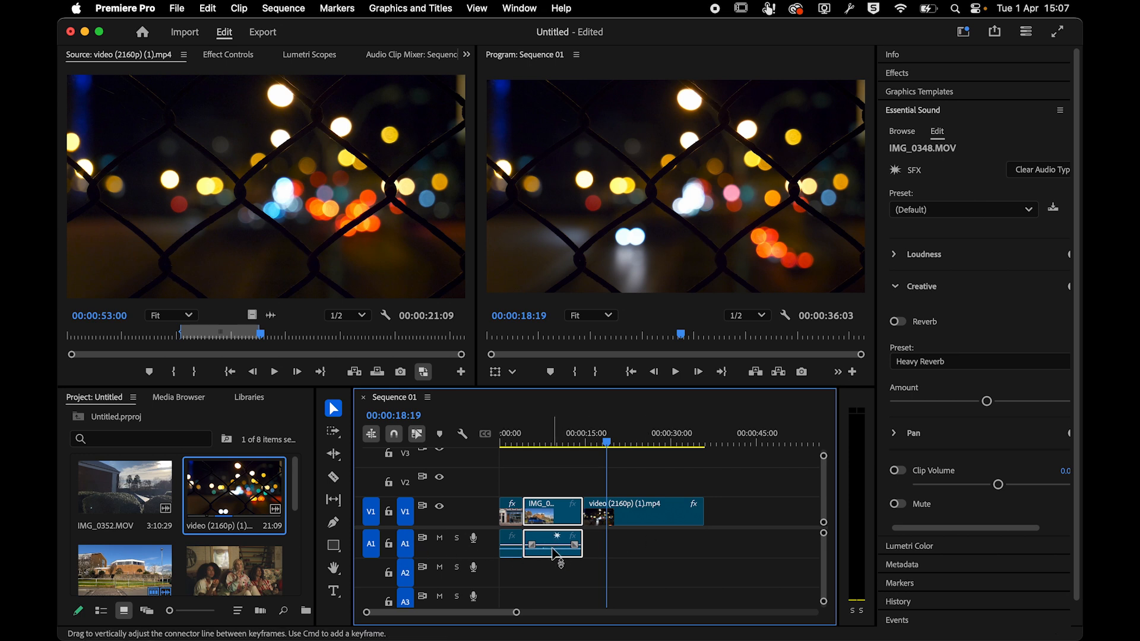
{"action": "key", "text": "equal"}
{"action": "key", "text": "equal"}
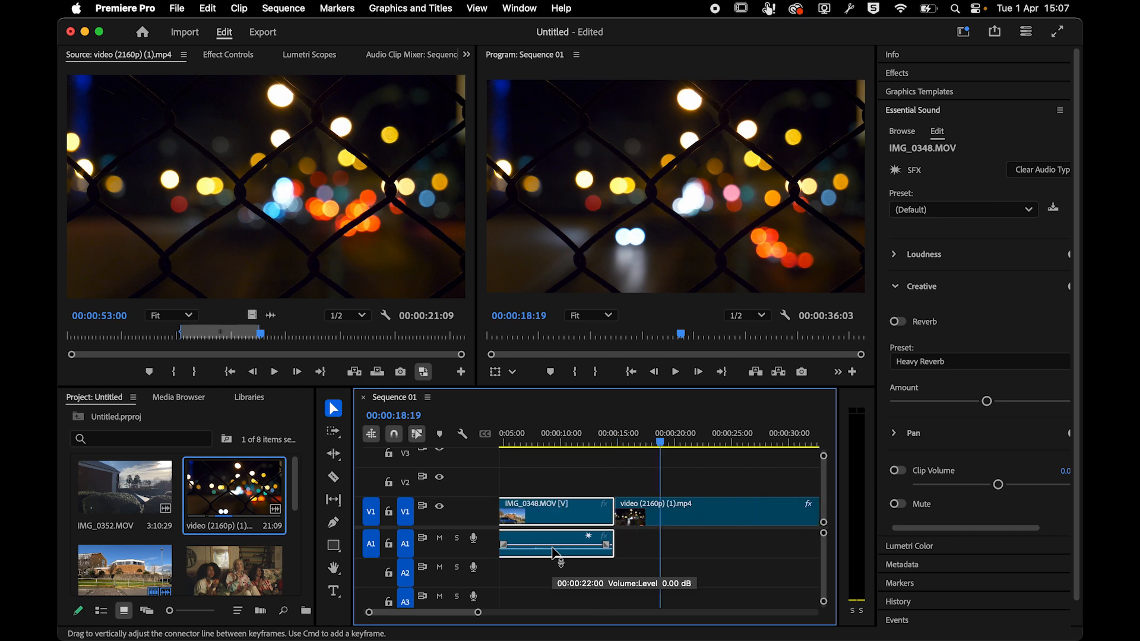
{"action": "scroll", "coordinate": [548, 552], "scroll_direction": "right", "scroll_amount": 2}
{"action": "scroll", "coordinate": [547, 551], "scroll_direction": "left", "scroll_amount": 8}
{"action": "scroll", "coordinate": [547, 551], "scroll_direction": "down", "scroll_amount": 1}
{"action": "scroll", "coordinate": [547, 551], "scroll_direction": "right", "scroll_amount": 1}
{"action": "scroll", "coordinate": [547, 551], "scroll_direction": "up", "scroll_amount": 1}
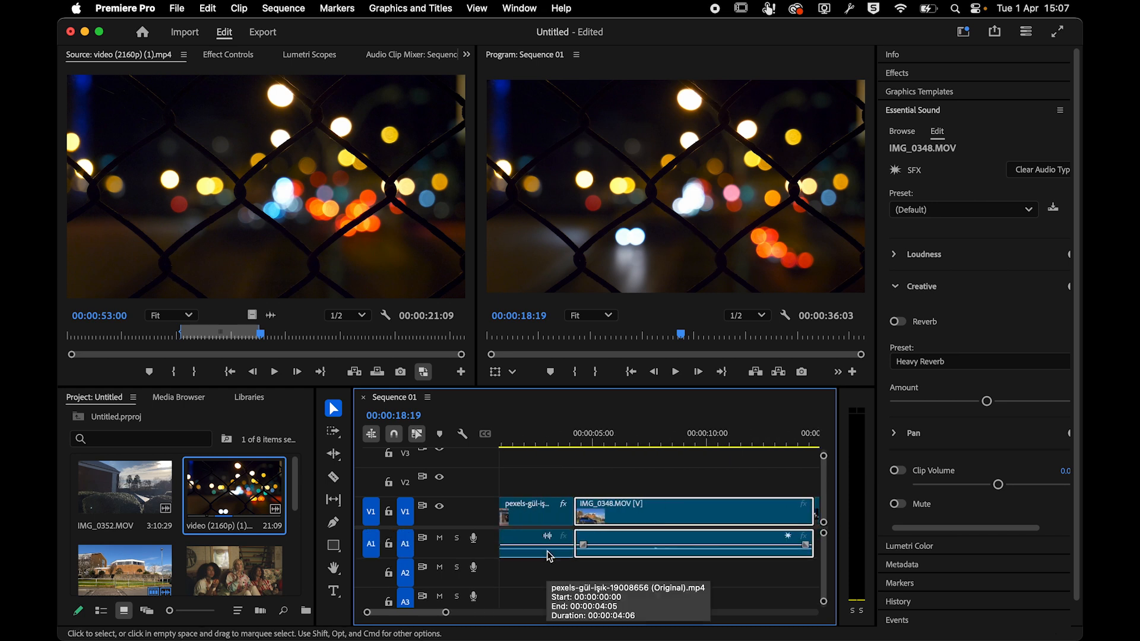
{"action": "left_click_drag", "start_coordinate": [354, 476], "coordinate": [280, 475]}
{"action": "left_click_drag", "start_coordinate": [876, 430], "coordinate": [1019, 425]}
{"action": "left_click_drag", "start_coordinate": [838, 429], "coordinate": [944, 427]}
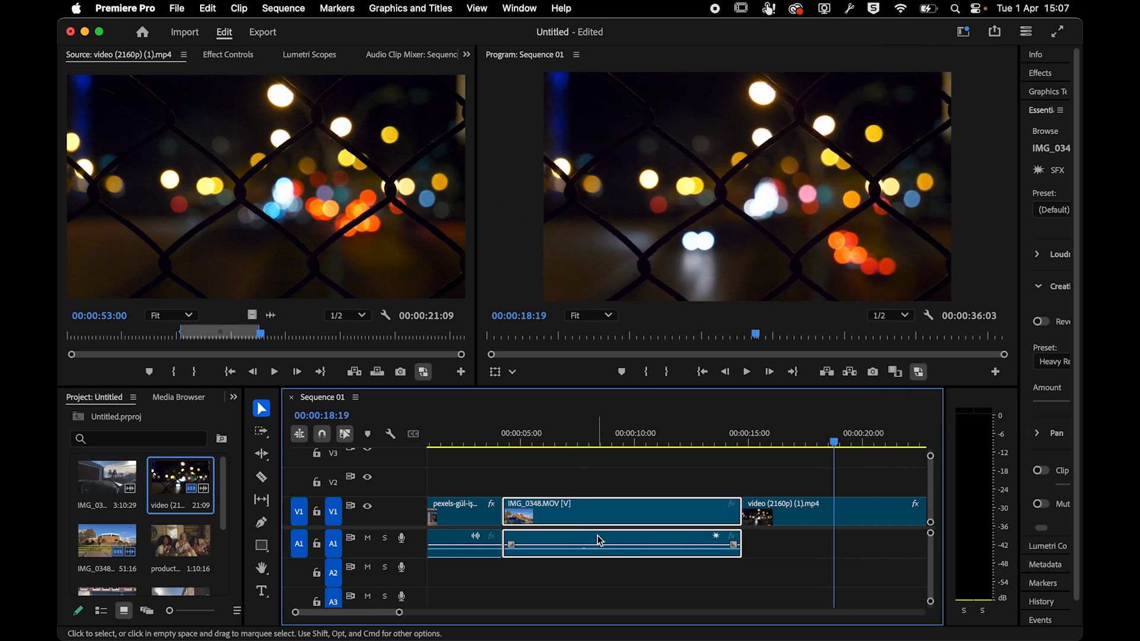
- Place the playhead at 00:00:04:19, increase audio track A1's height and slightly raise IMG_0348.MOV's volume level
{"action": "left_click", "coordinate": [515, 440]}
{"action": "key", "text": "equal"}
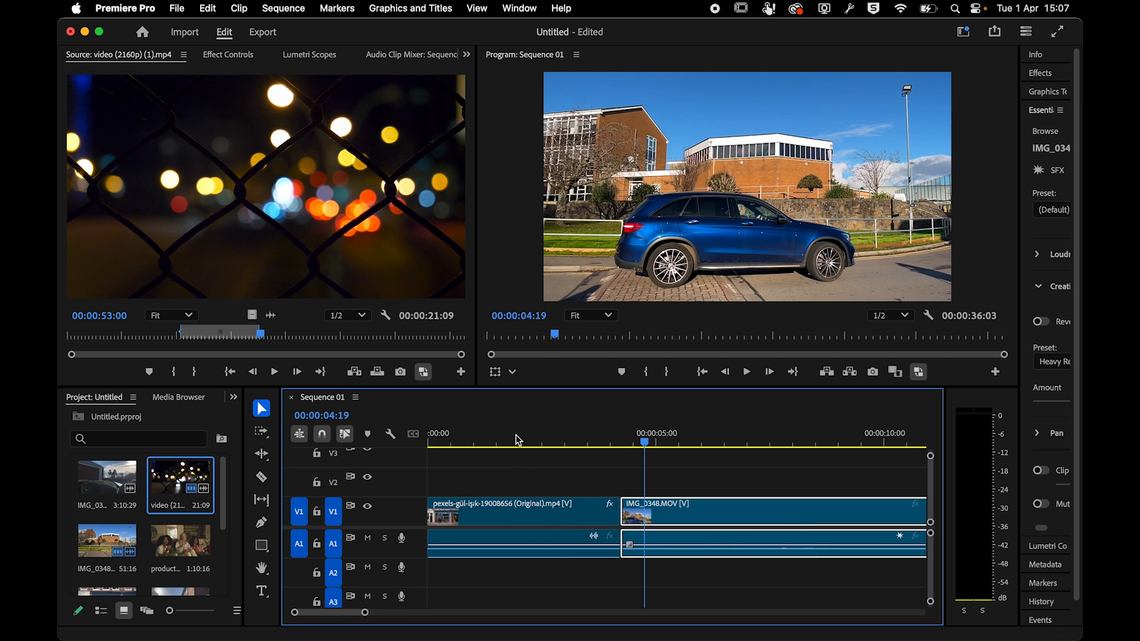
{"action": "key", "text": "minus"}
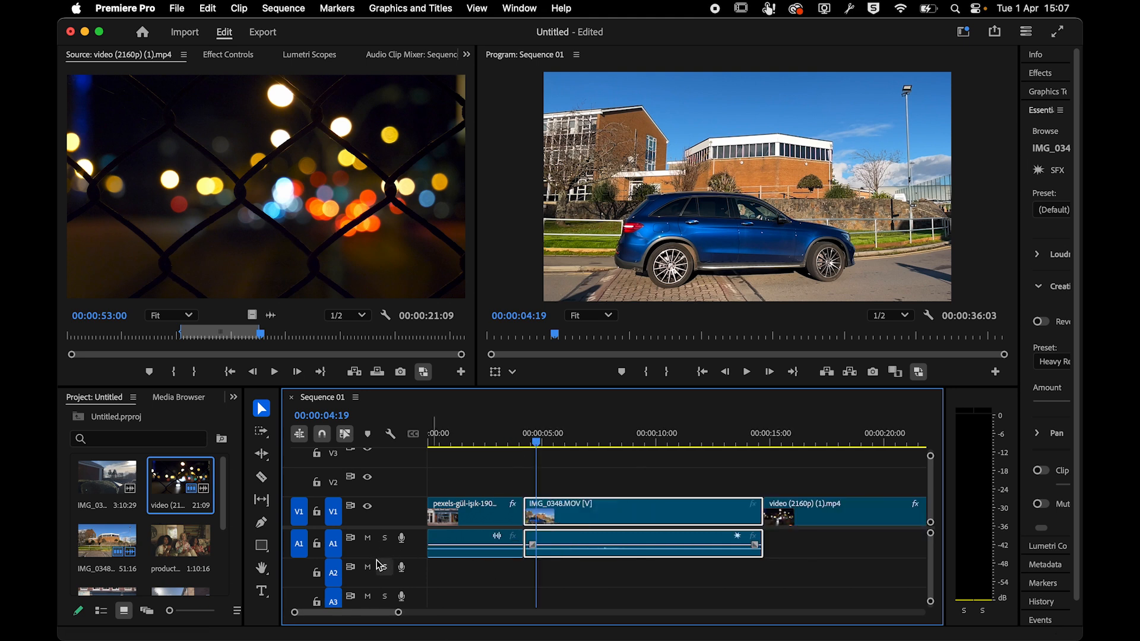
{"action": "left_click_drag", "start_coordinate": [383, 559], "coordinate": [383, 586]}
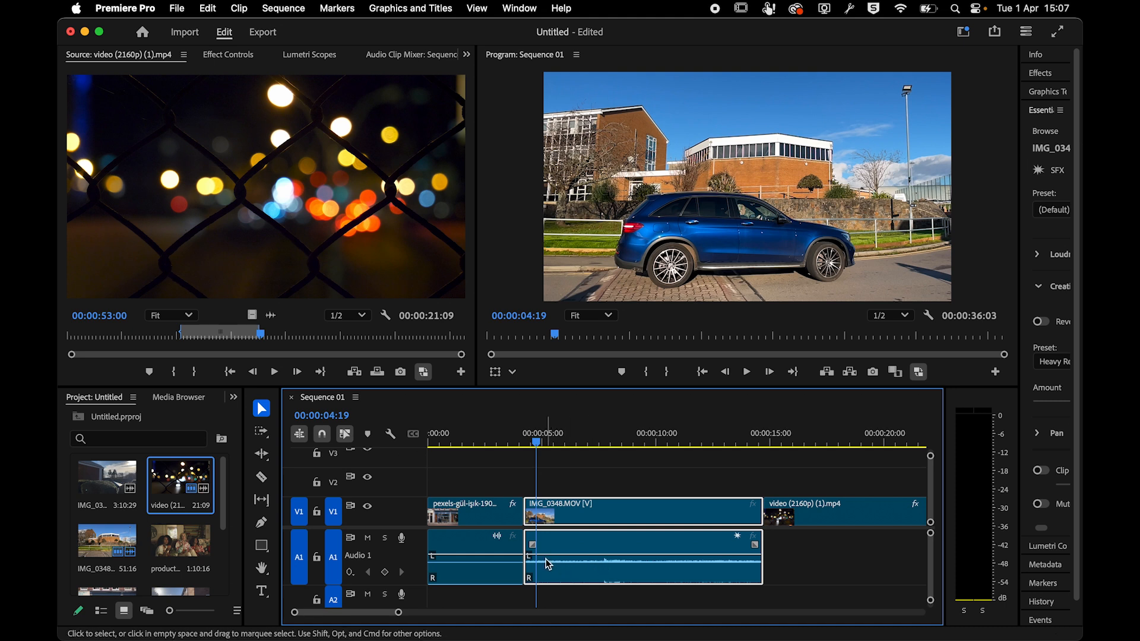
{"action": "mouse_move", "coordinate": [579, 560]}
{"action": "left_mouse_down"}
{"action": "mouse_move", "coordinate": [579, 578]}
{"action": "mouse_move", "coordinate": [579, 556]}
{"action": "left_mouse_up"}
{"action": "left_click", "coordinate": [503, 473]}
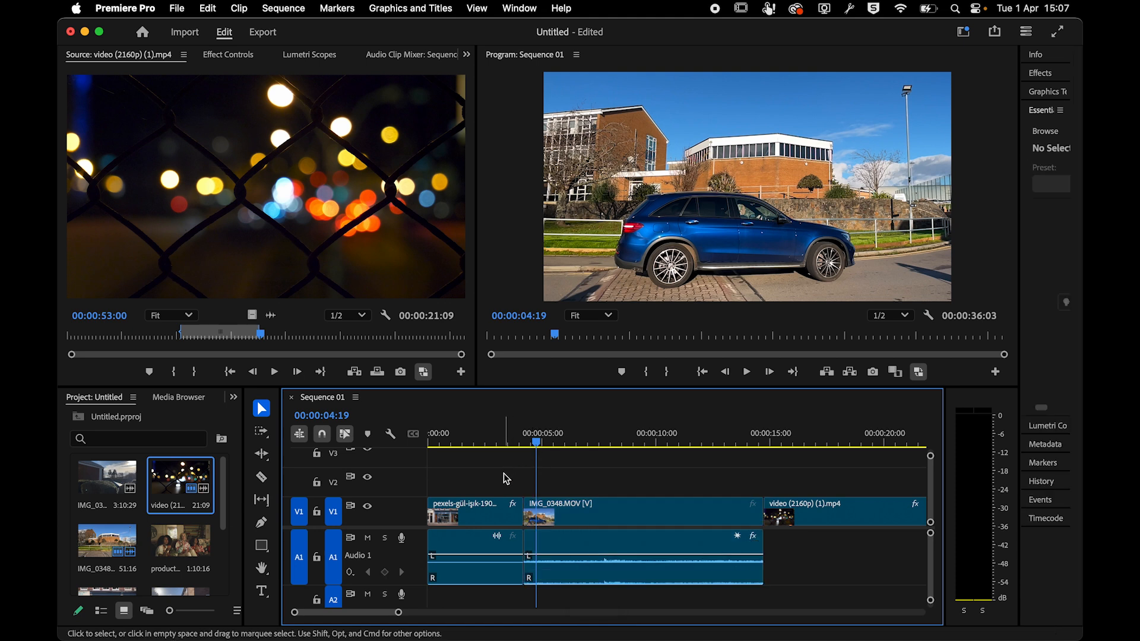
- Widen the panel group containing Essential Sound and return the playhead to the start of Sequence 01
{"action": "key", "text": "minus"}
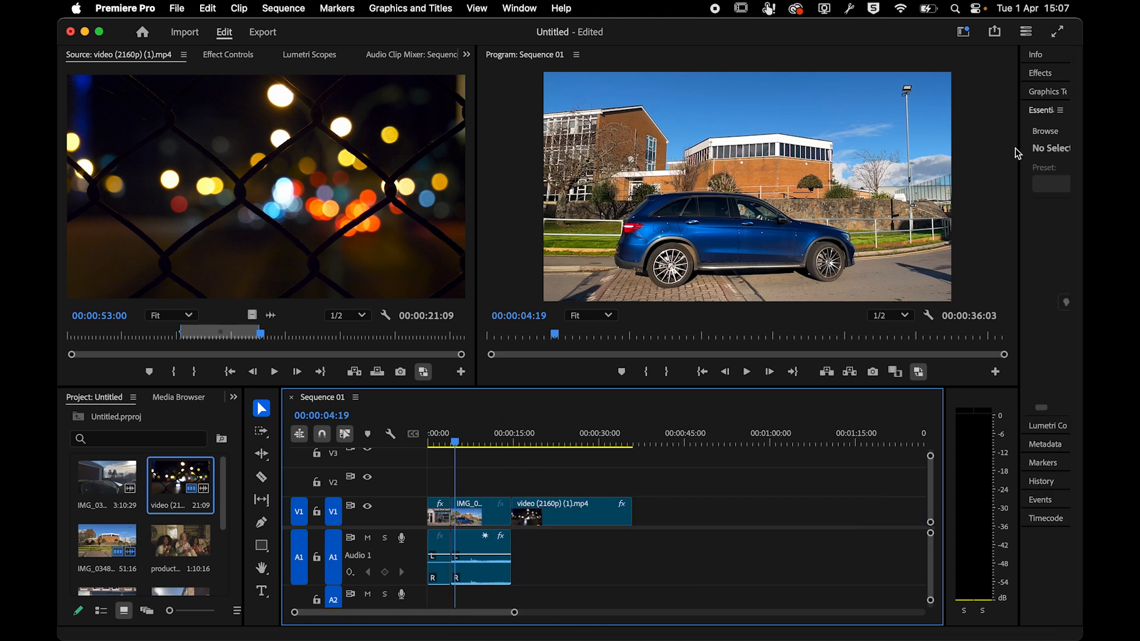
{"action": "left_click_drag", "start_coordinate": [1020, 149], "coordinate": [907, 151]}
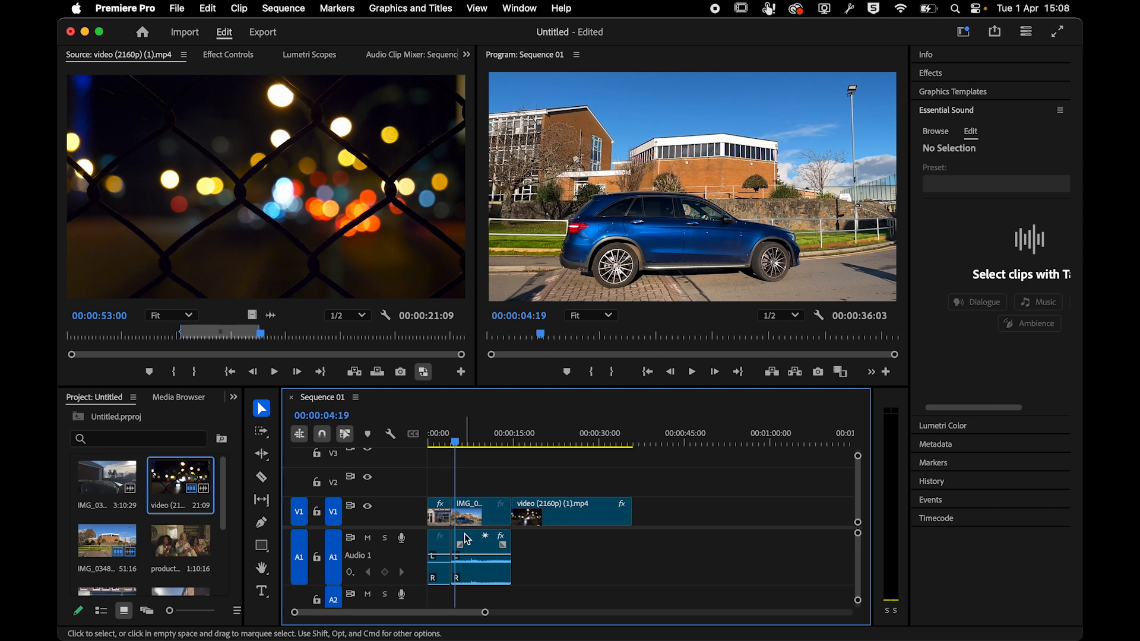
{"action": "left_click_drag", "start_coordinate": [453, 451], "coordinate": [422, 449]}
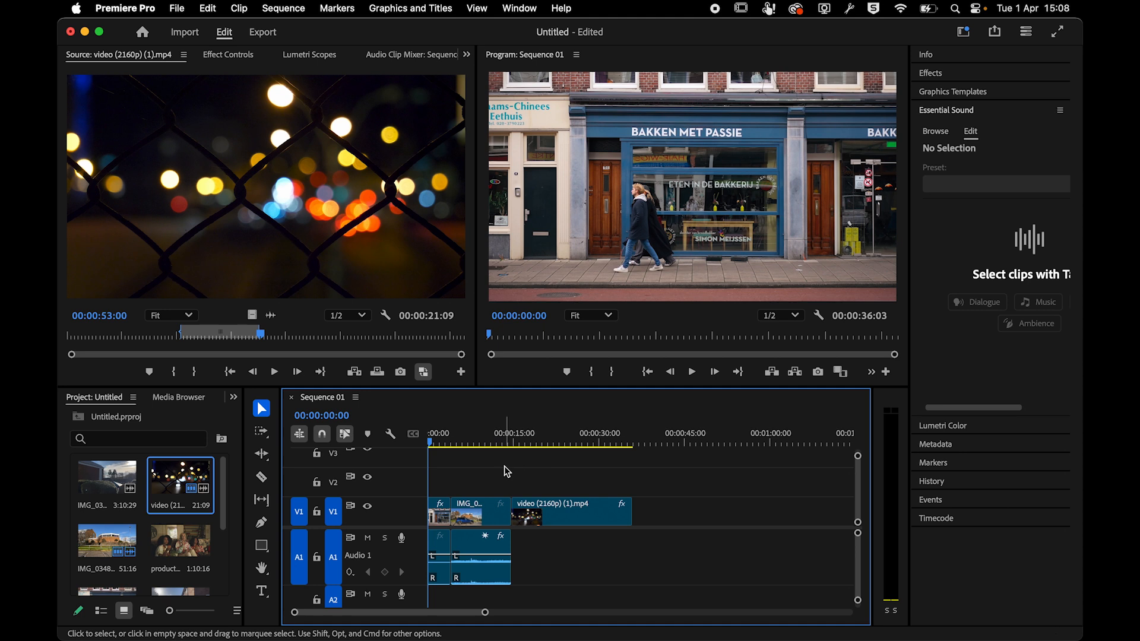
{"action": "left_click", "coordinate": [447, 442]}
{"action": "mouse_move", "coordinate": [449, 443]}
{"action": "left_mouse_down"}
{"action": "mouse_move", "coordinate": [525, 441]}
{"action": "mouse_move", "coordinate": [454, 424]}
{"action": "mouse_move", "coordinate": [521, 433]}
{"action": "mouse_move", "coordinate": [428, 438]}
{"action": "left_mouse_up"}
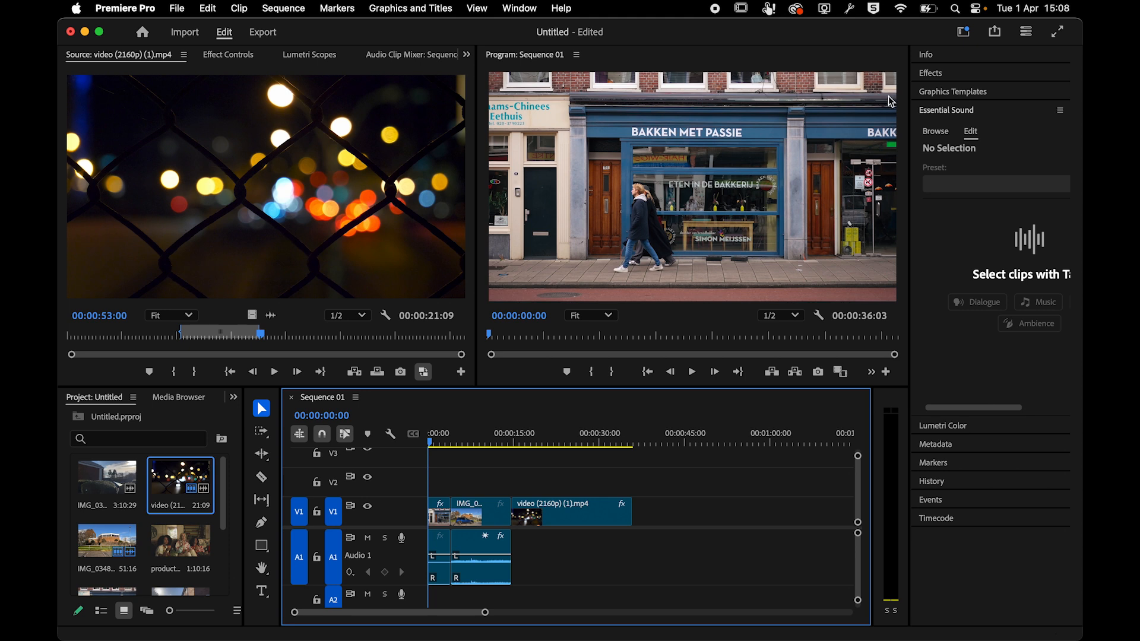
- Open the Effects panel, expand the Dissolve folder under Video Transitions, and briefly look over the Video Effects categories
{"action": "left_click", "coordinate": [930, 74]}
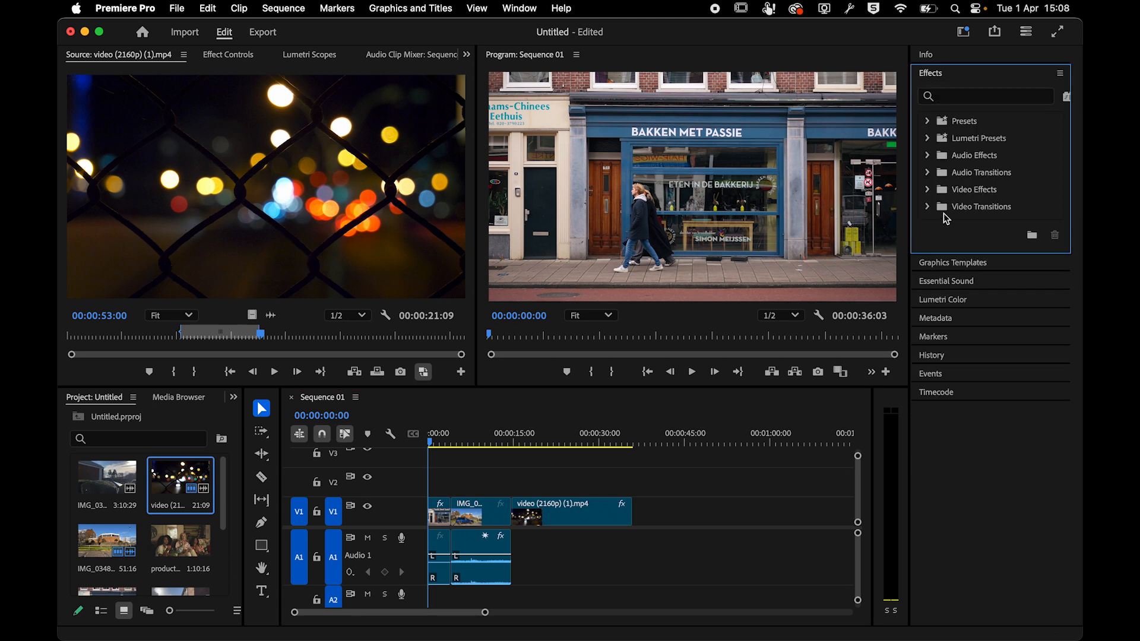
{"action": "left_click", "coordinate": [511, 8]}
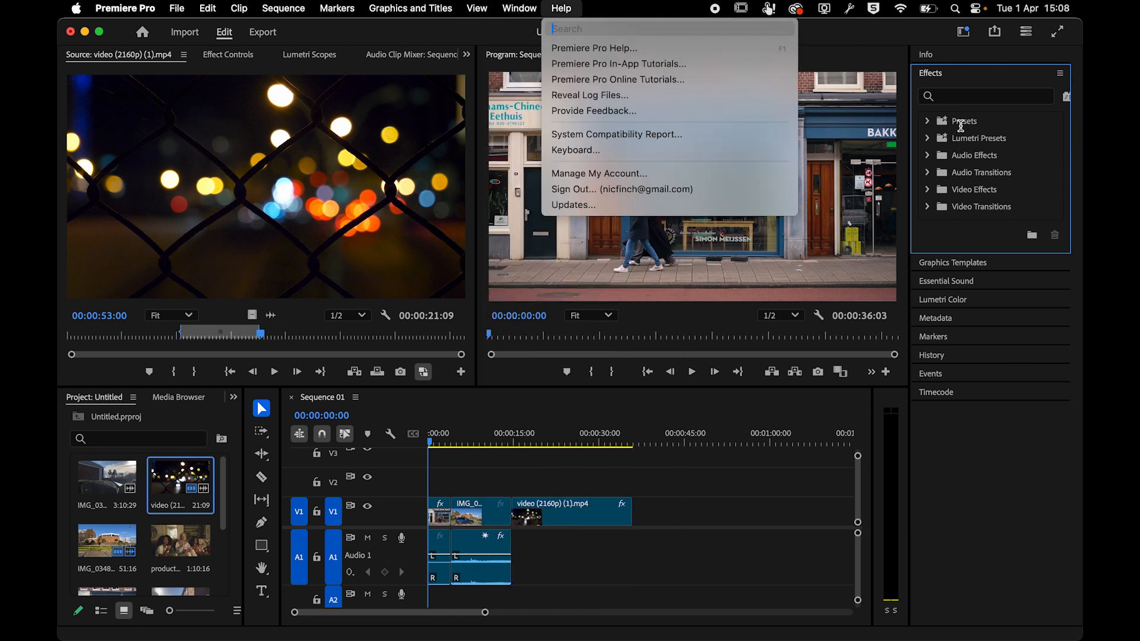
{"action": "left_click", "coordinate": [928, 207]}
{"action": "left_click", "coordinate": [928, 207]}
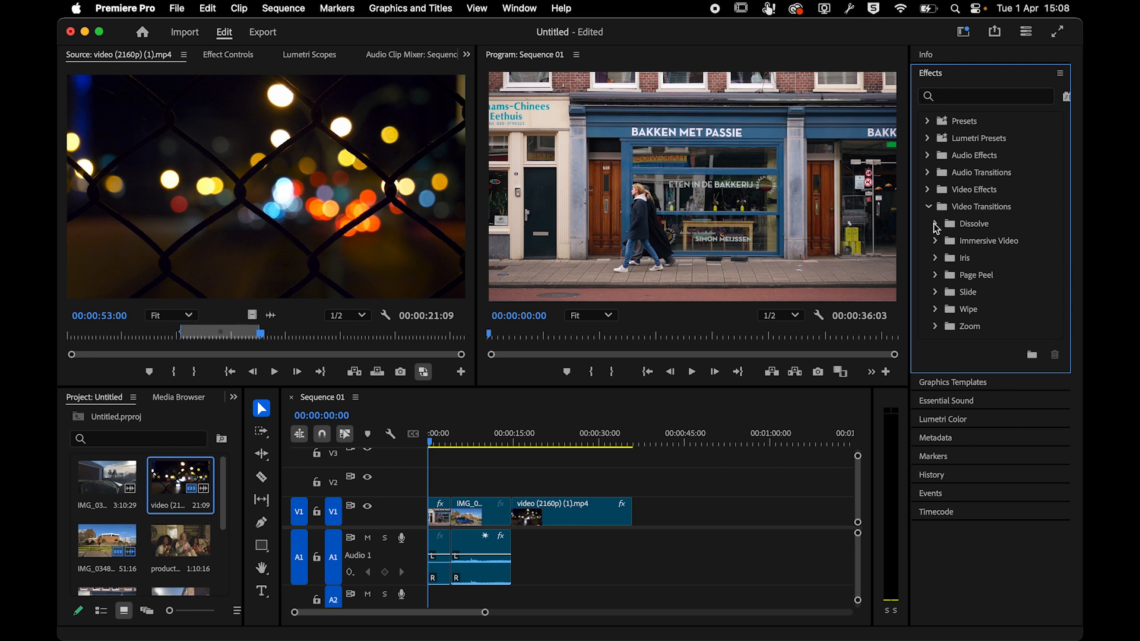
{"action": "left_click", "coordinate": [935, 225]}
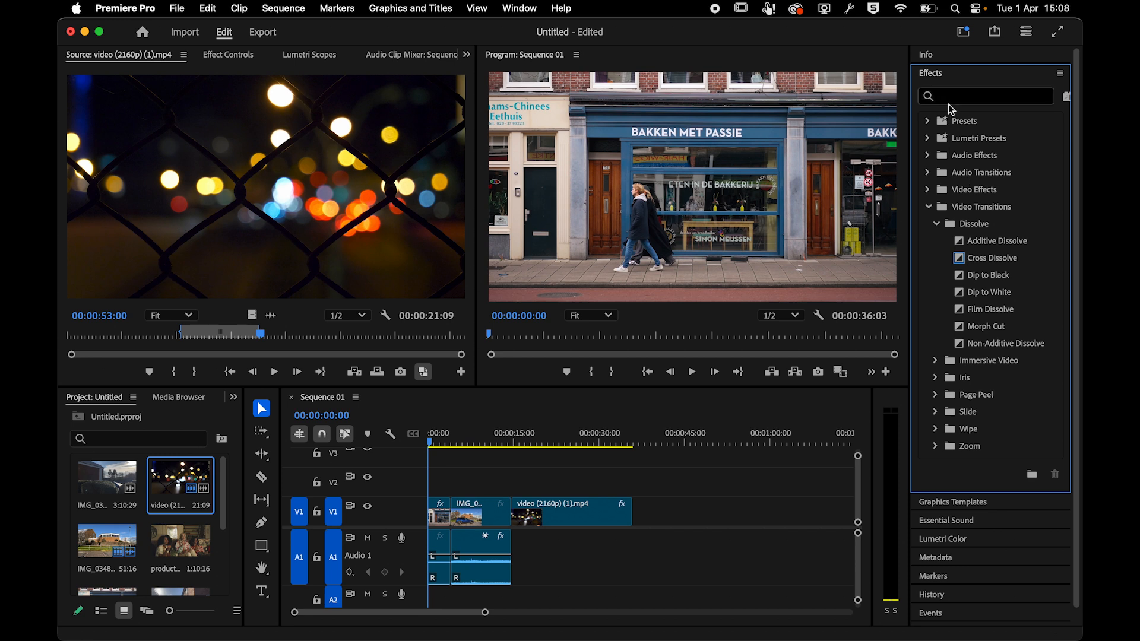
{"action": "left_click", "coordinate": [927, 189]}
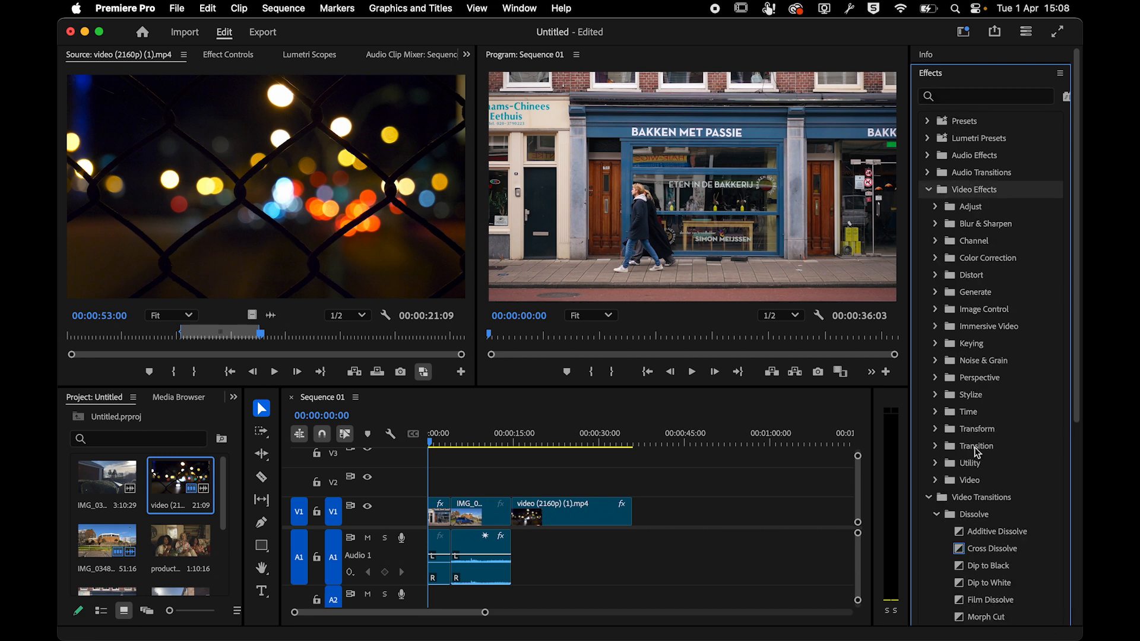
{"action": "left_click", "coordinate": [927, 190]}
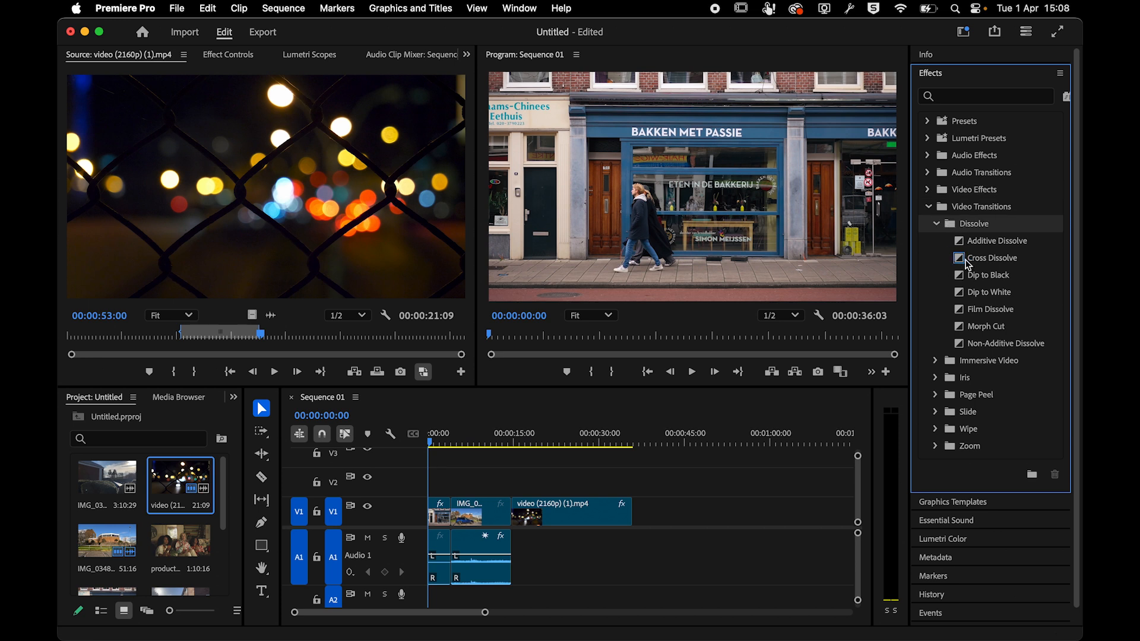
{"action": "left_click", "coordinate": [961, 278]}
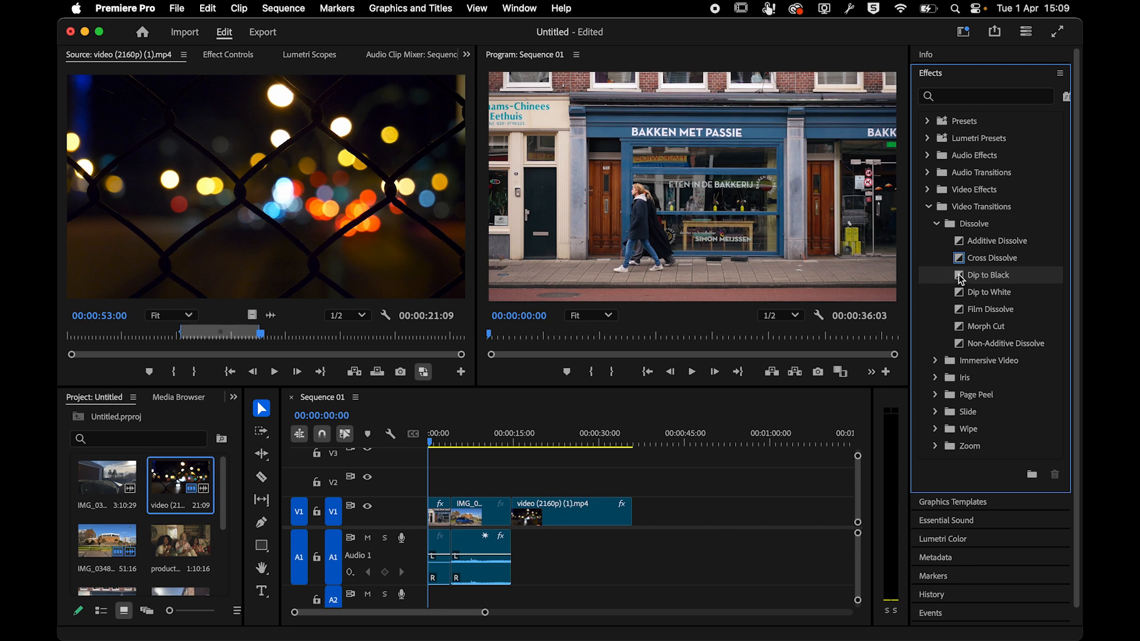
{"action": "right_click", "coordinate": [961, 278]}
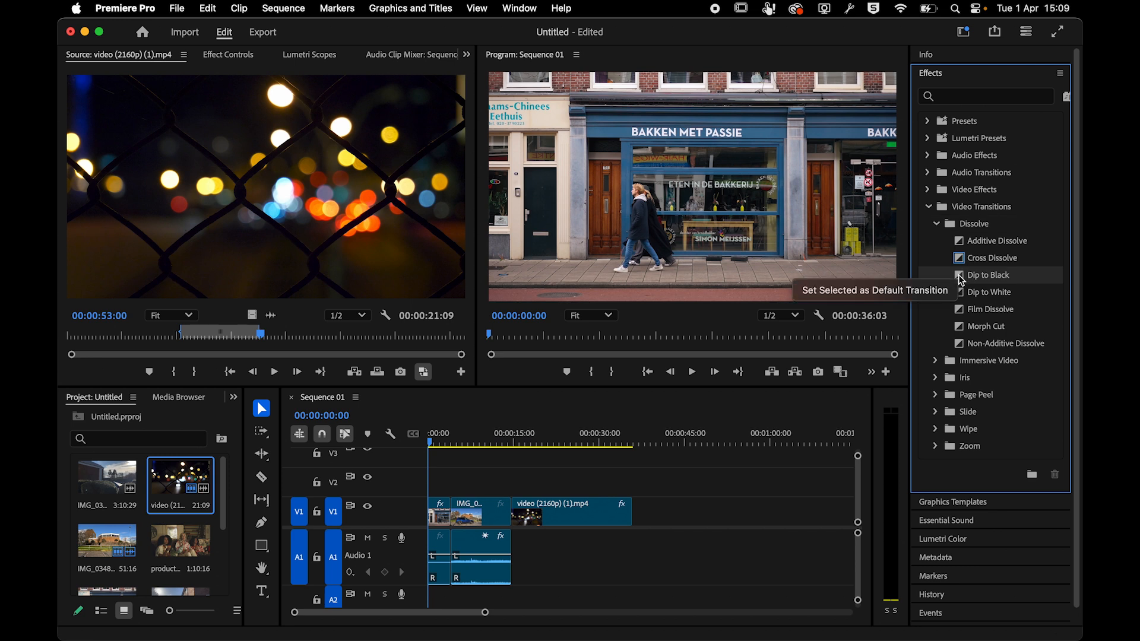
{"action": "left_click", "coordinate": [897, 294]}
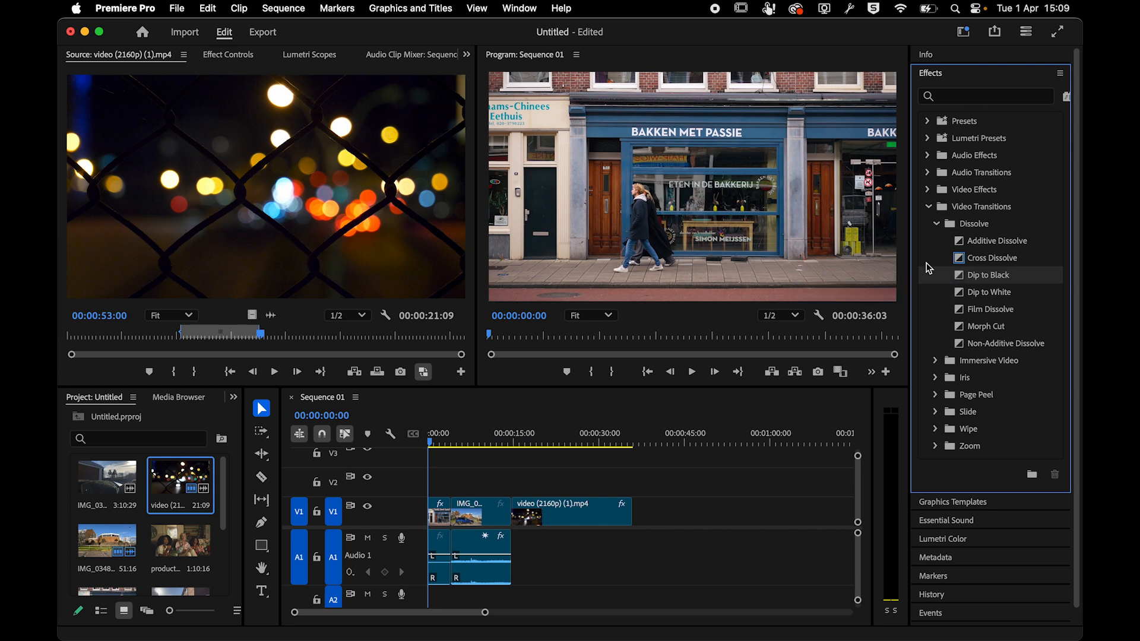
- Add a Cross Dissolve to the end of video (2160p) (1).mp4 on track V1 and scrub through the fade
{"action": "left_click", "coordinate": [962, 259]}
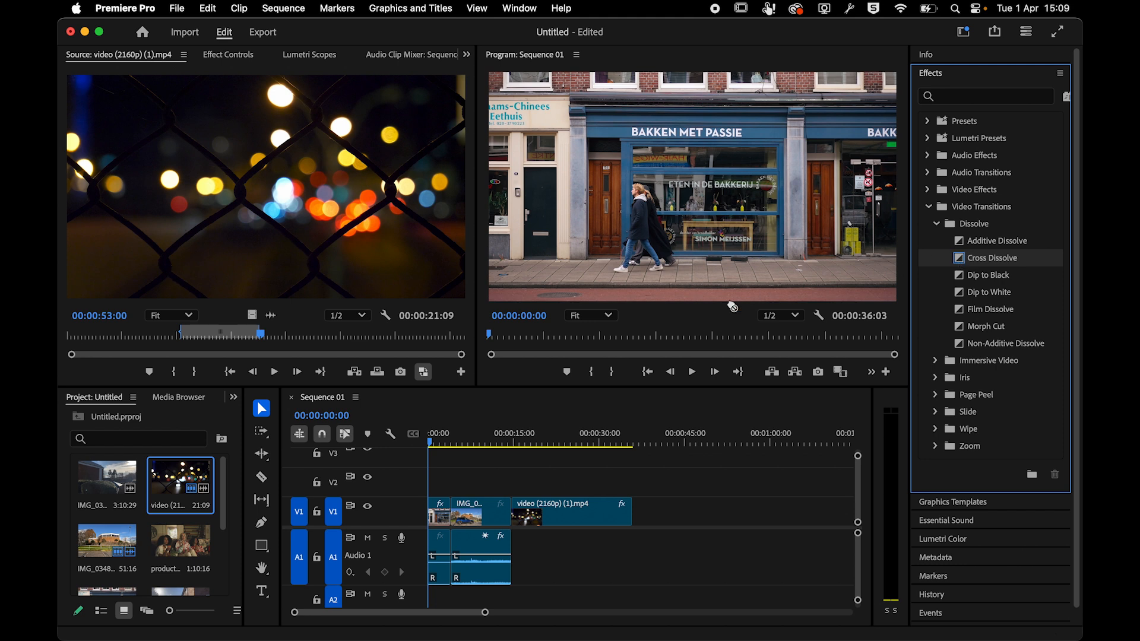
{"action": "left_click_drag", "start_coordinate": [733, 307], "coordinate": [628, 517]}
{"action": "left_click", "coordinate": [628, 443]}
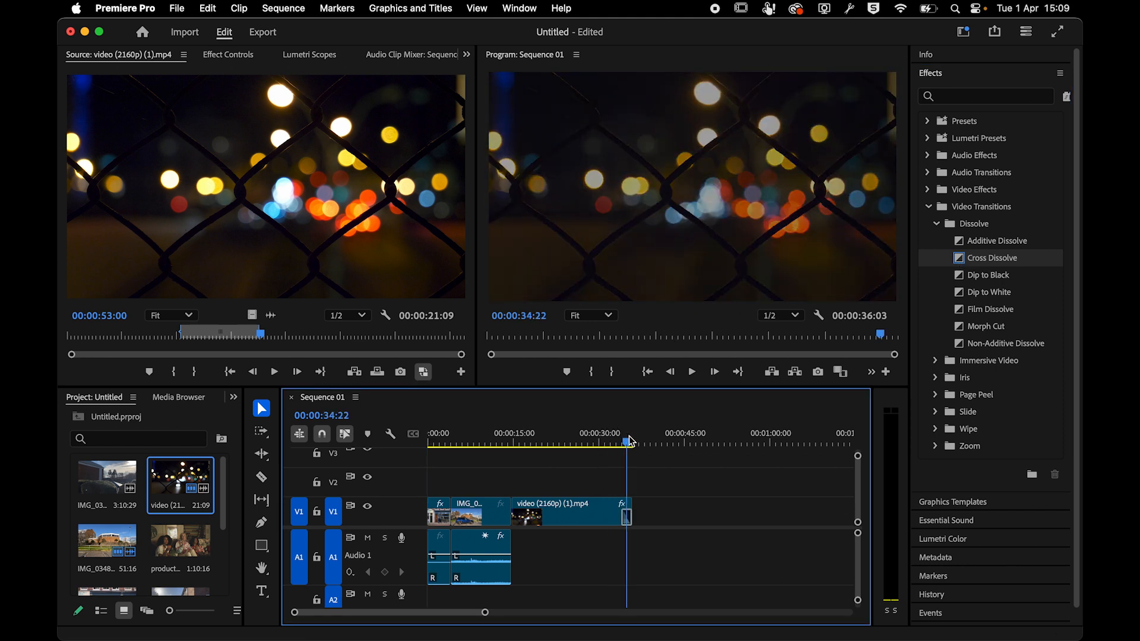
{"action": "left_click_drag", "start_coordinate": [629, 441], "coordinate": [627, 441]}
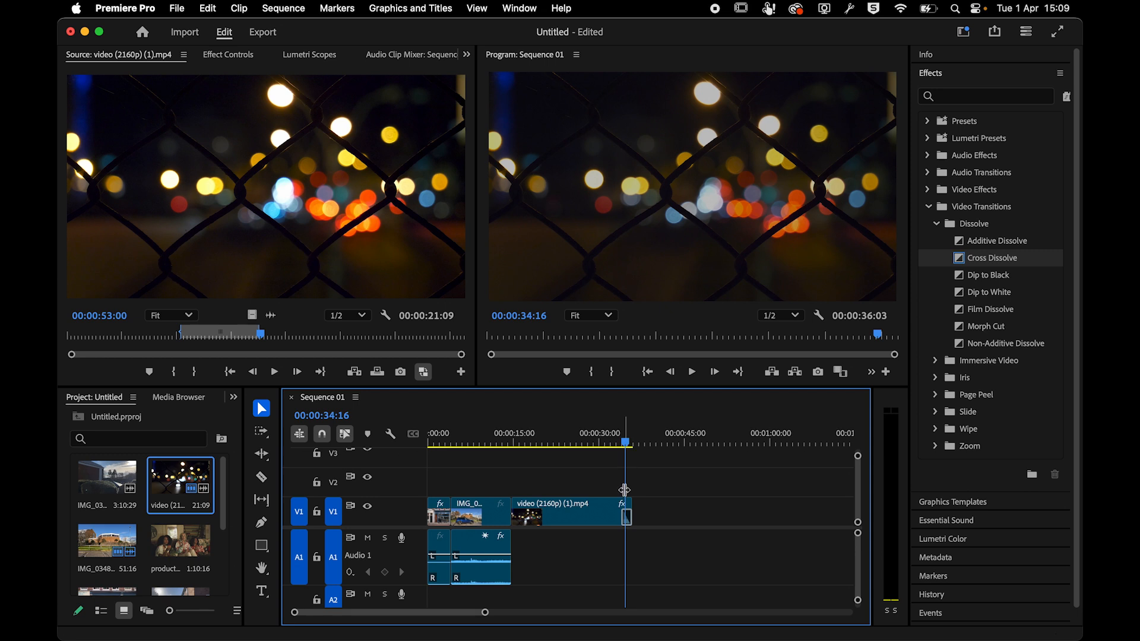
- Lengthen the closing Cross Dissolve on video (2160p) (1).mp4 to about 9 seconds and play the fade-out
{"action": "key", "text": "="}
{"action": "key", "text": "="}
{"action": "left_click_drag", "start_coordinate": [622, 517], "coordinate": [469, 516]}
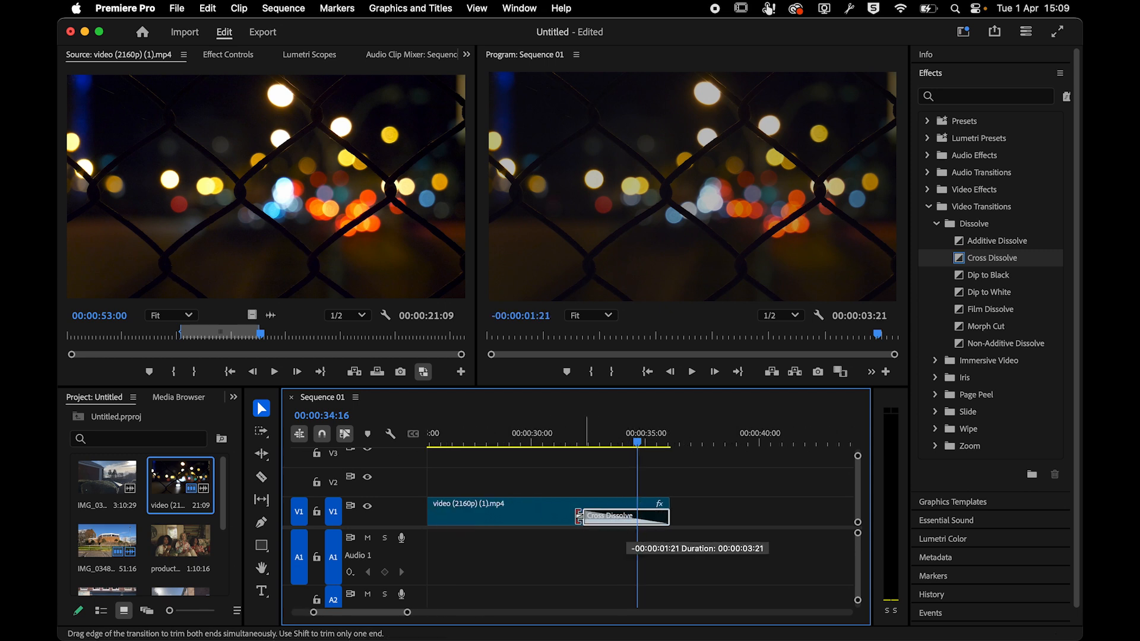
{"action": "left_click", "coordinate": [441, 424]}
{"action": "key", "text": "space"}
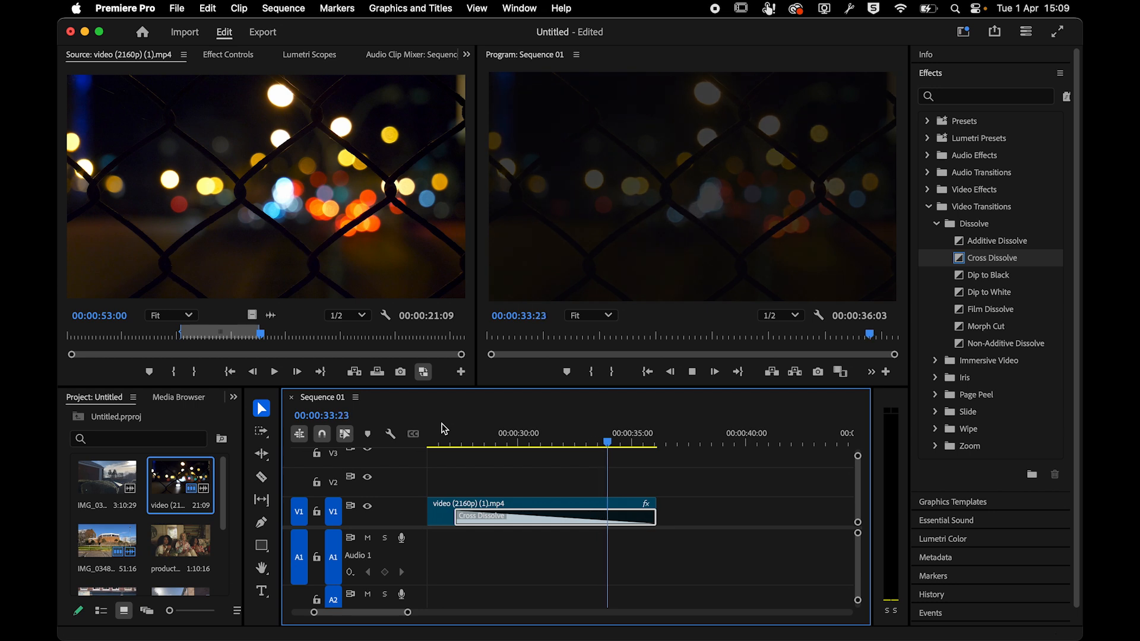
{"action": "key", "text": "space"}
- Show the opening clips of Sequence 01 in the timeline and look over the list of application Settings categories
{"action": "key", "text": "minus"}
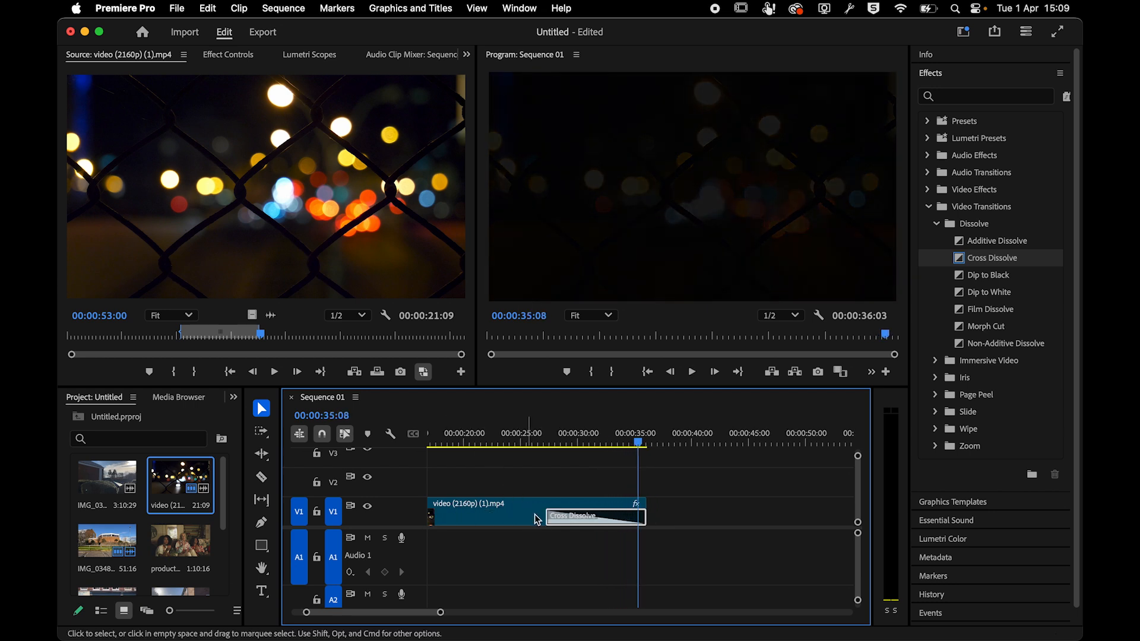
{"action": "key", "text": "minus"}
{"action": "key", "text": "minus"}
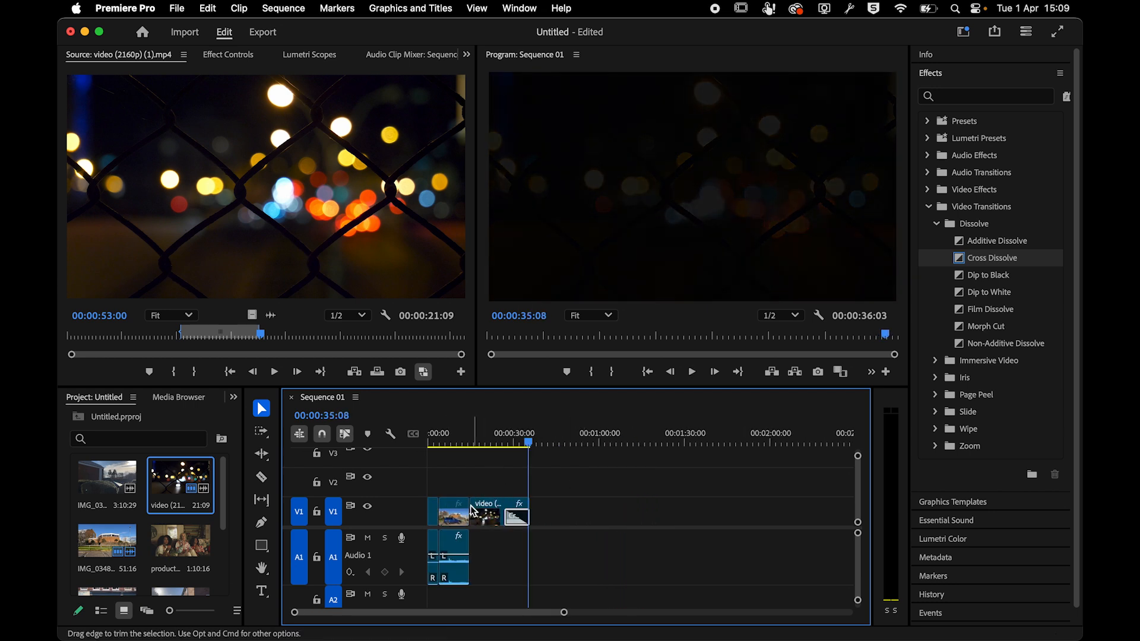
{"action": "key", "text": "equal"}
{"action": "key", "text": "equal"}
{"action": "key", "text": "equal"}
{"action": "scroll", "coordinate": [436, 509], "scroll_direction": "left", "scroll_amount": 10}
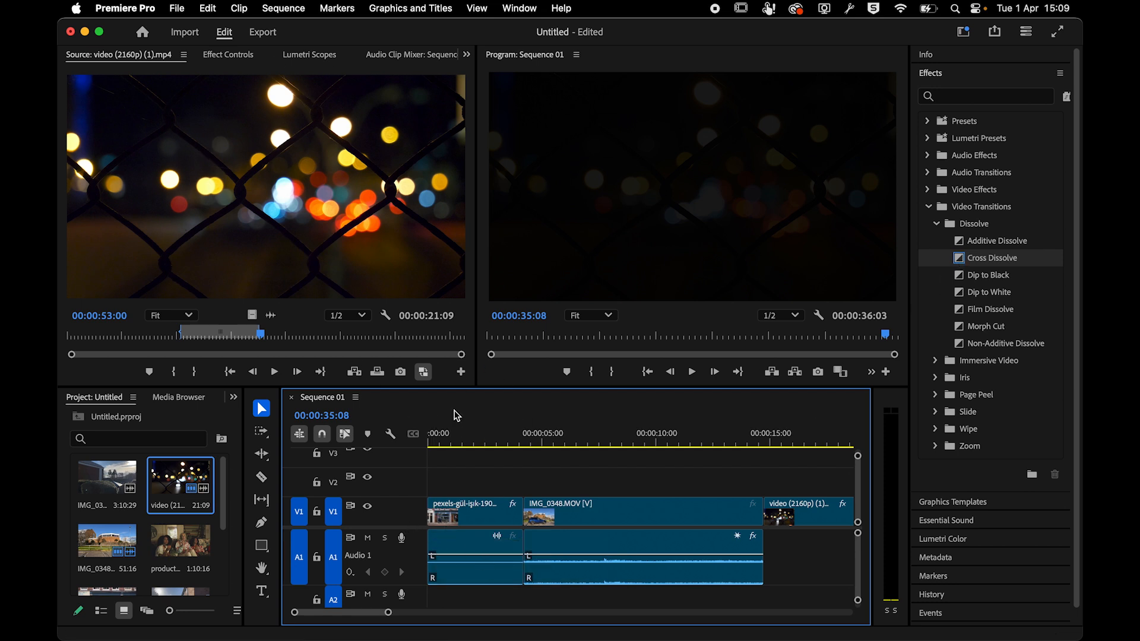
{"action": "left_click", "coordinate": [119, 7]}
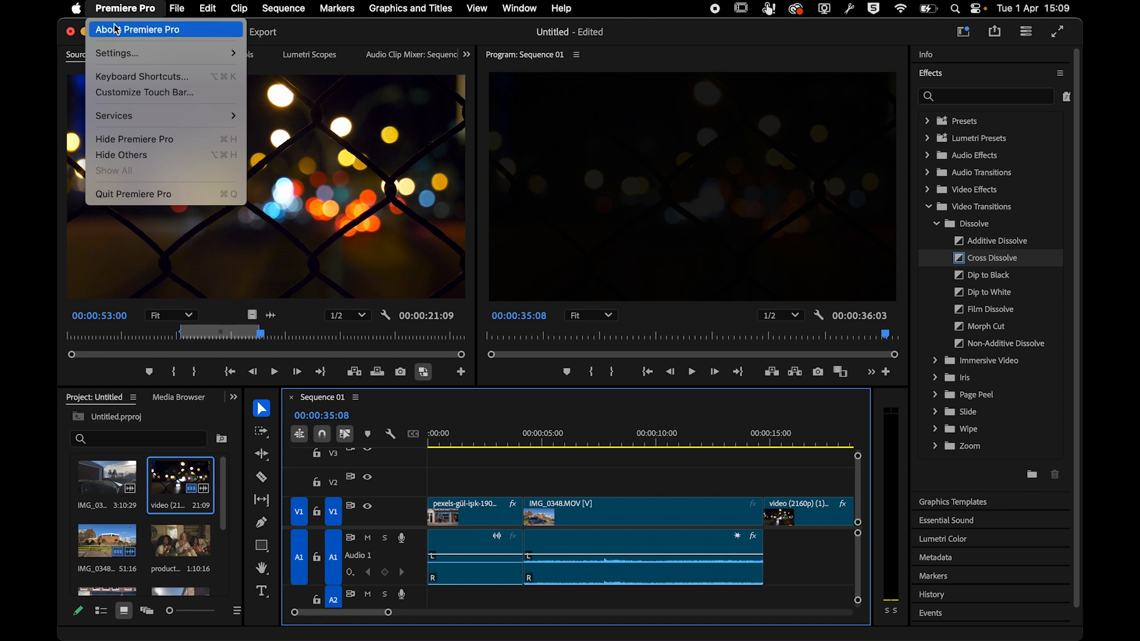
{"action": "mouse_move", "coordinate": [114, 54]}
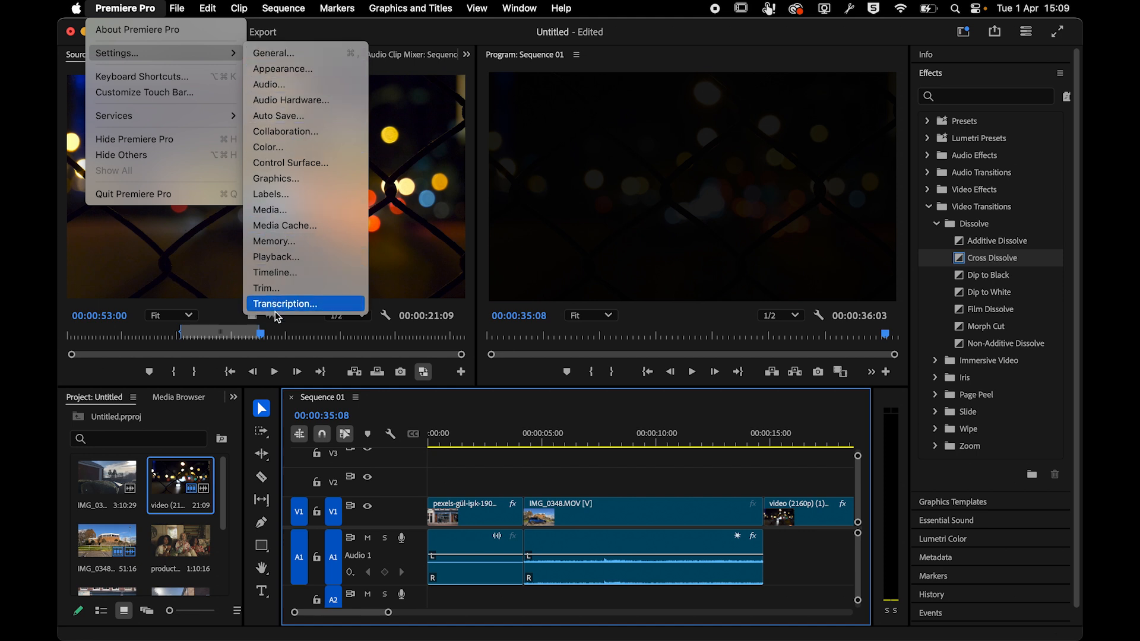
{"action": "left_click", "coordinate": [472, 410]}
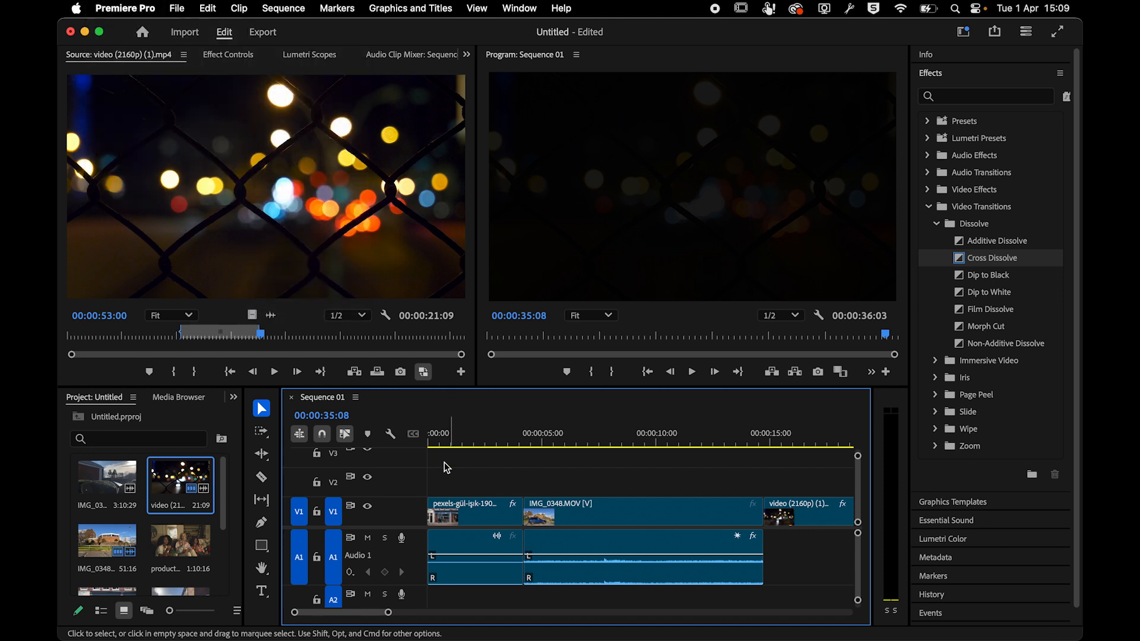
- Undo a manually placed Cross Dissolve at the start of the first clip and apply the default video and audio transitions there instead
{"action": "left_click_drag", "start_coordinate": [964, 263], "coordinate": [437, 512]}
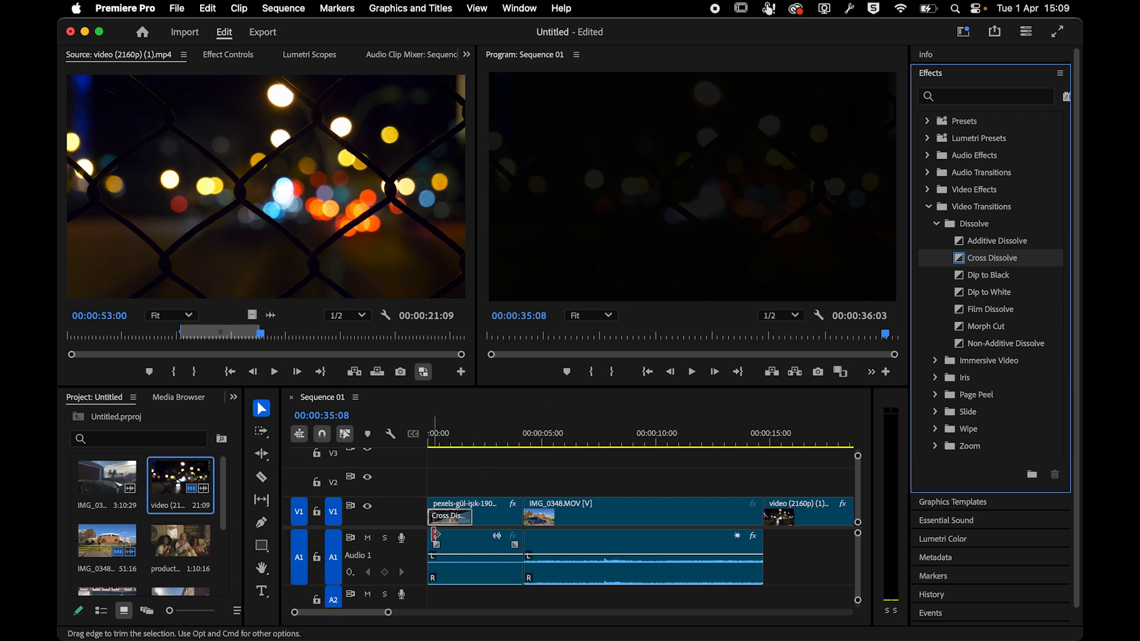
{"action": "key", "text": "super+z"}
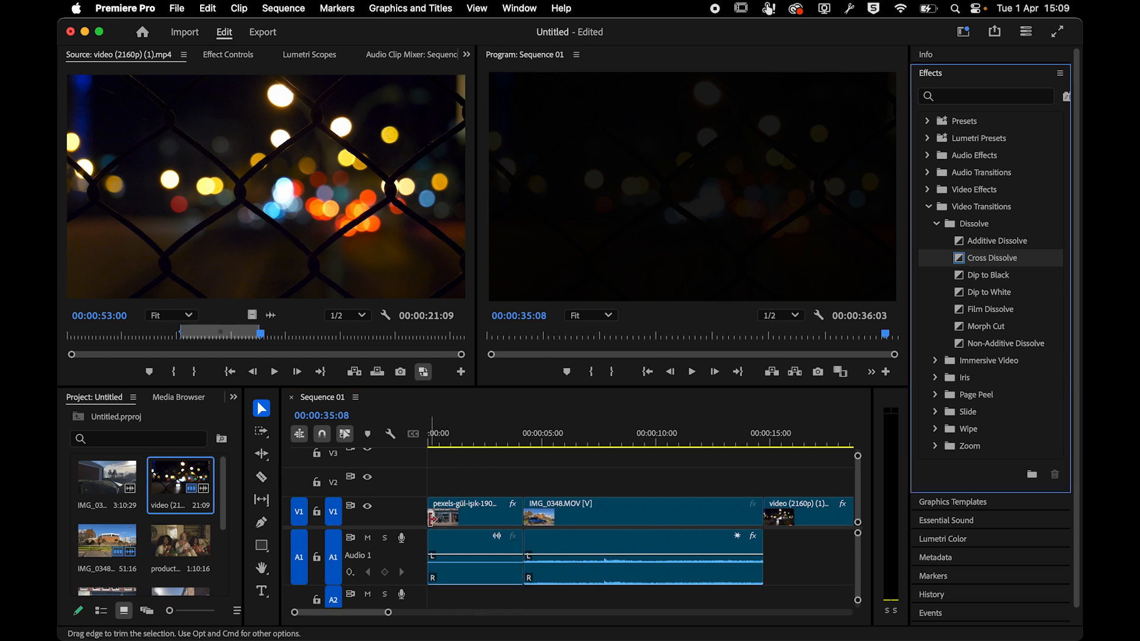
{"action": "right_click", "coordinate": [431, 522]}
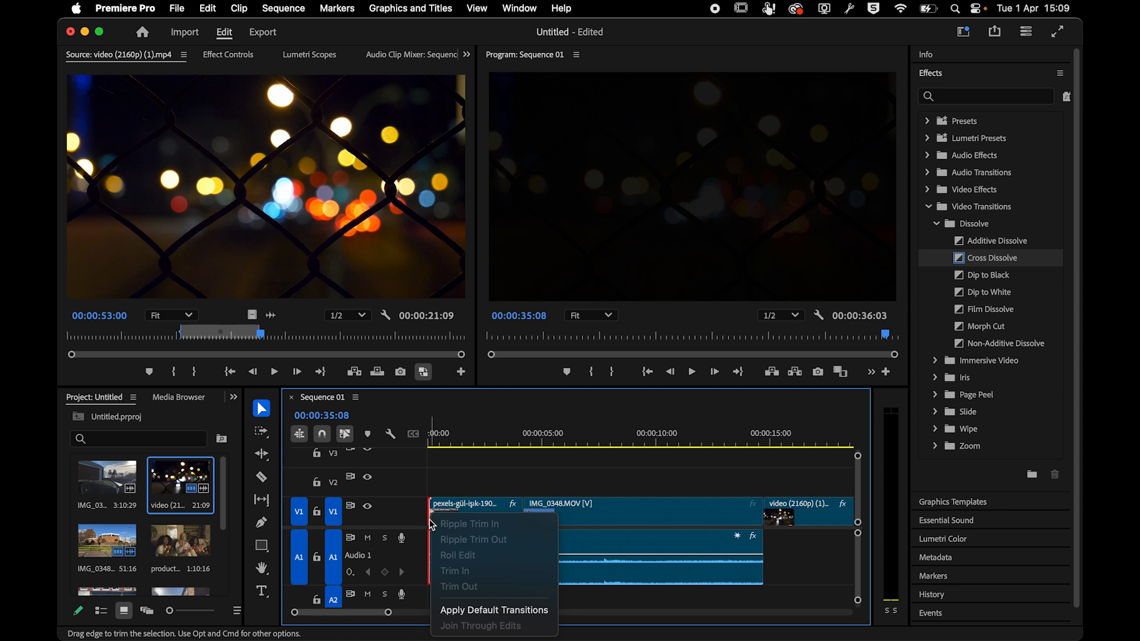
{"action": "left_click", "coordinate": [459, 612]}
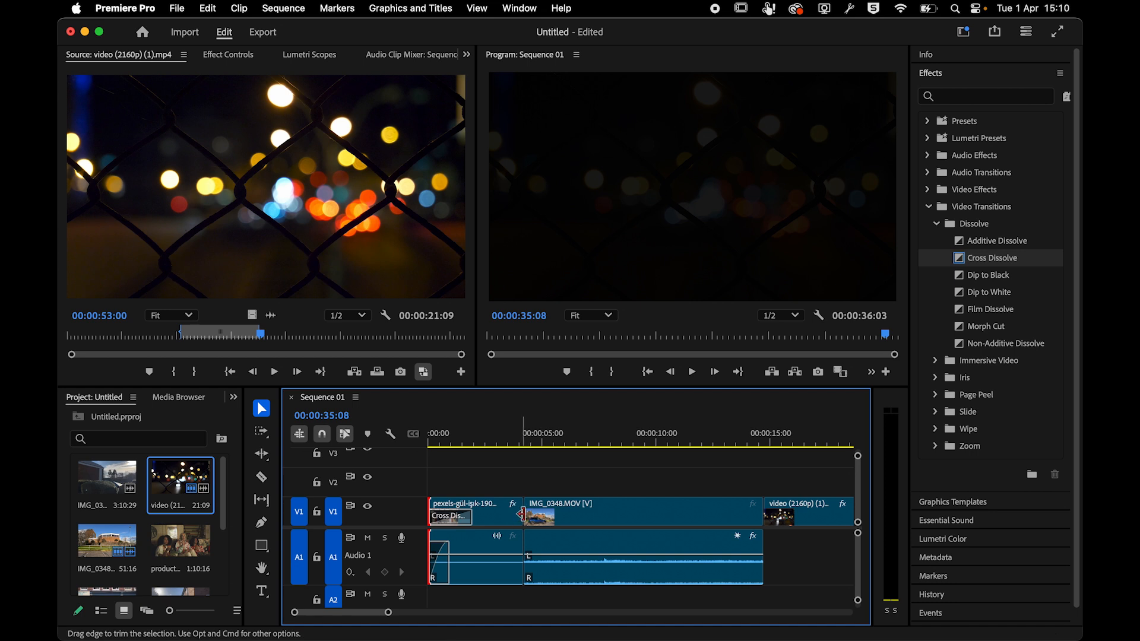
- Add a Cross Dissolve on track V1 at the cuts before and after IMG_0348.MOV
{"action": "left_click", "coordinate": [494, 440]}
{"action": "left_click_drag", "start_coordinate": [494, 441], "coordinate": [525, 437]}
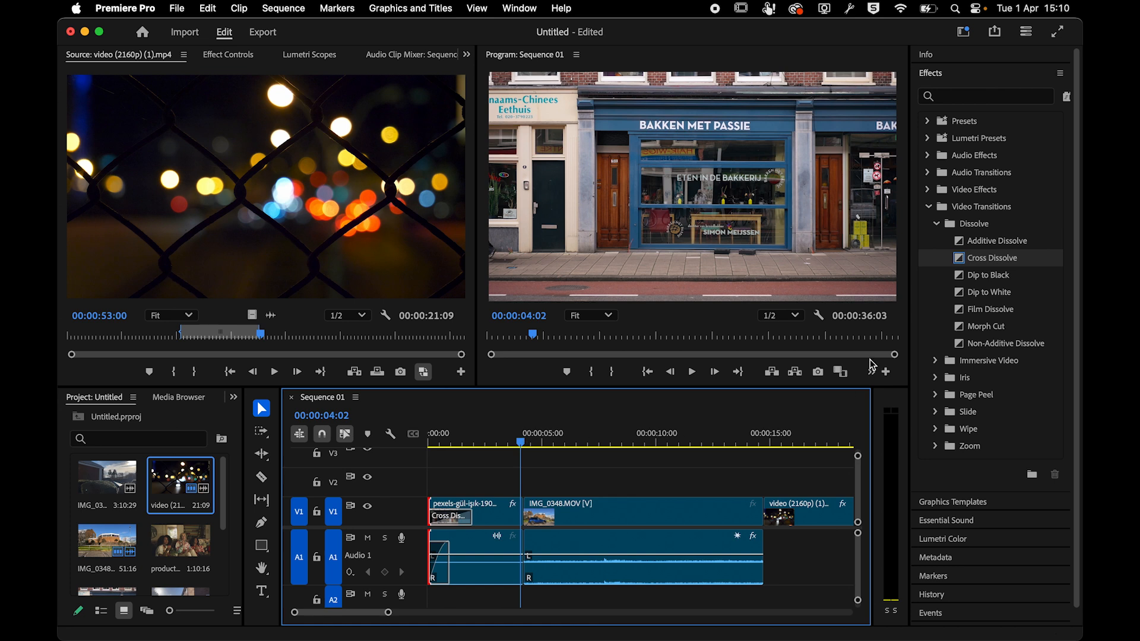
{"action": "left_click_drag", "start_coordinate": [962, 261], "coordinate": [528, 525]}
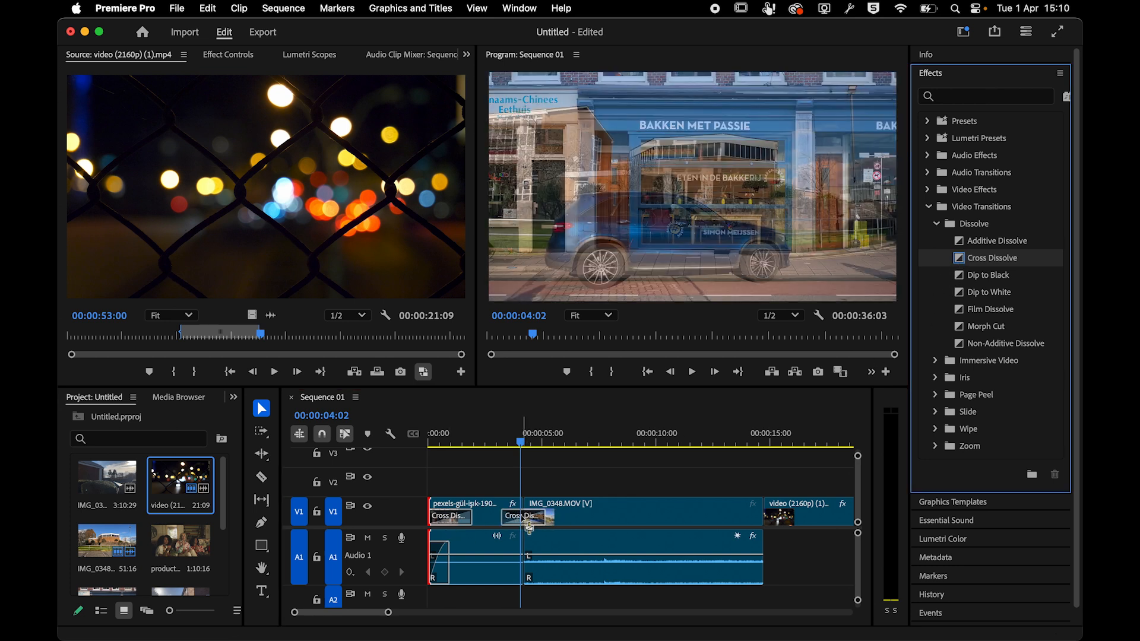
{"action": "left_click_drag", "start_coordinate": [502, 438], "coordinate": [743, 430]}
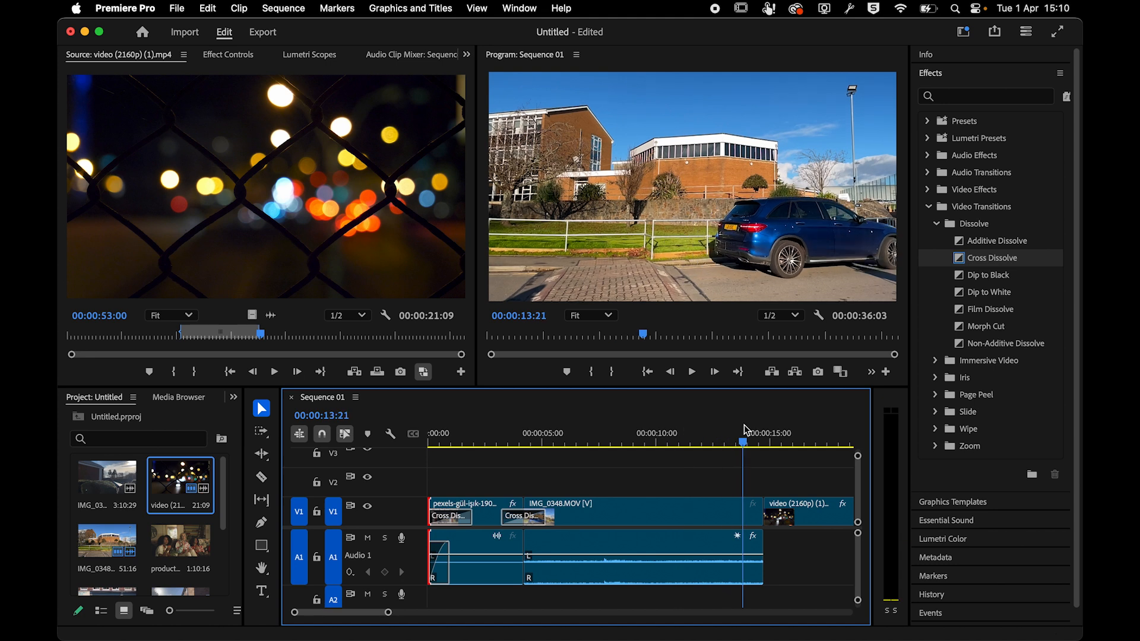
{"action": "left_click_drag", "start_coordinate": [962, 262], "coordinate": [764, 515]}
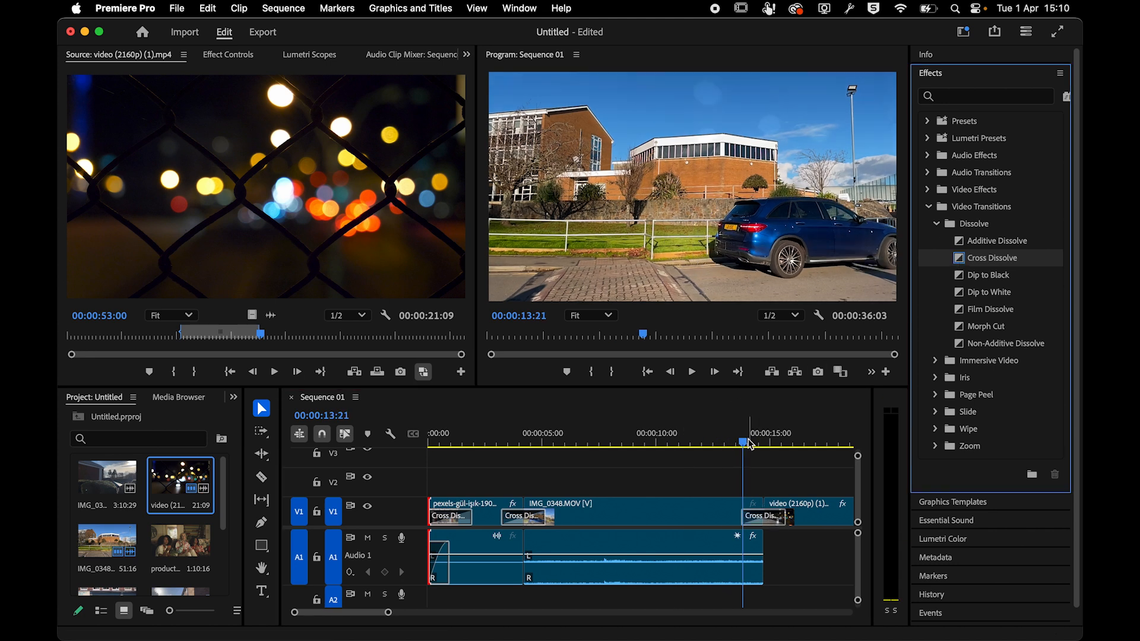
- Scrub back through IMG_0348.MOV and return the playhead to the start of Sequence 01 with all clips in view
{"action": "left_click_drag", "start_coordinate": [749, 444], "coordinate": [701, 448]}
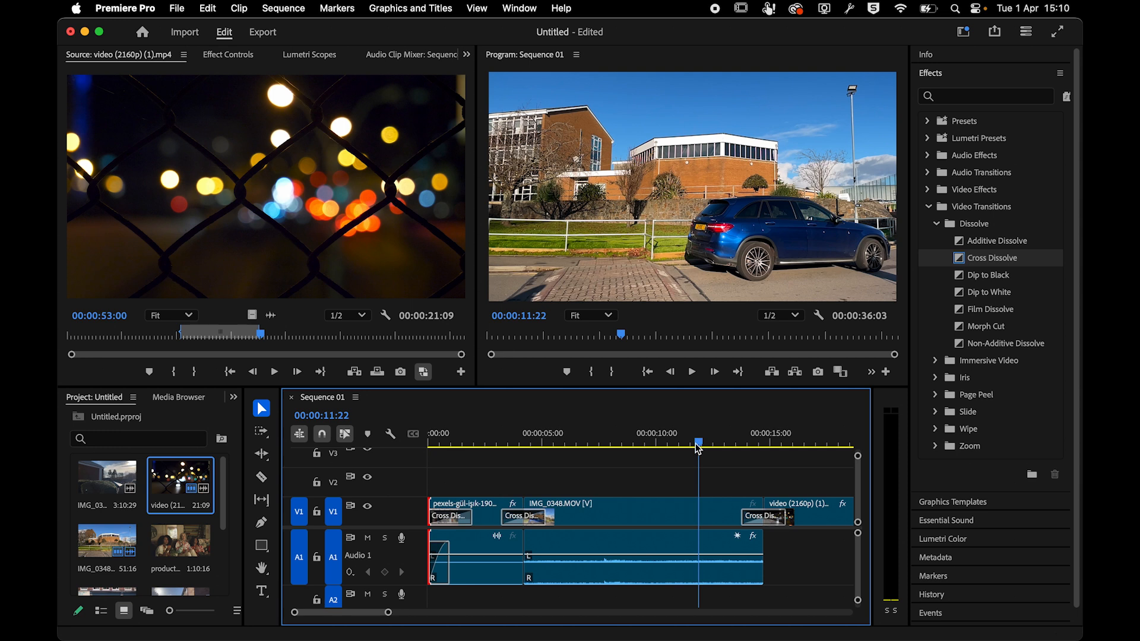
{"action": "key", "text": "minus"}
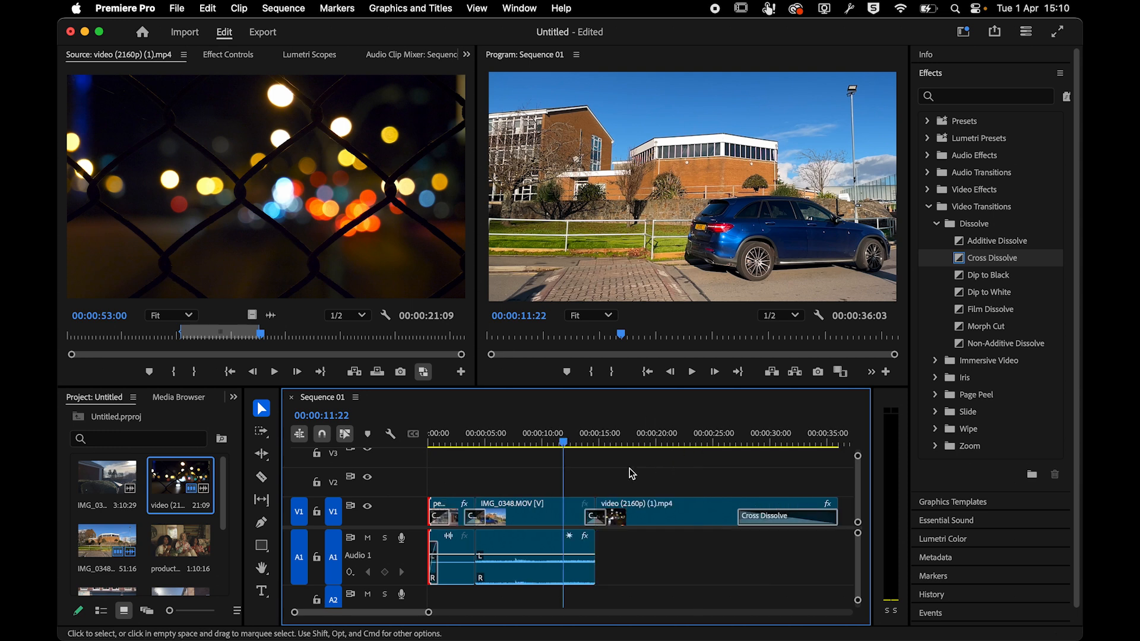
{"action": "key", "text": "Up"}
{"action": "key", "text": "Up"}
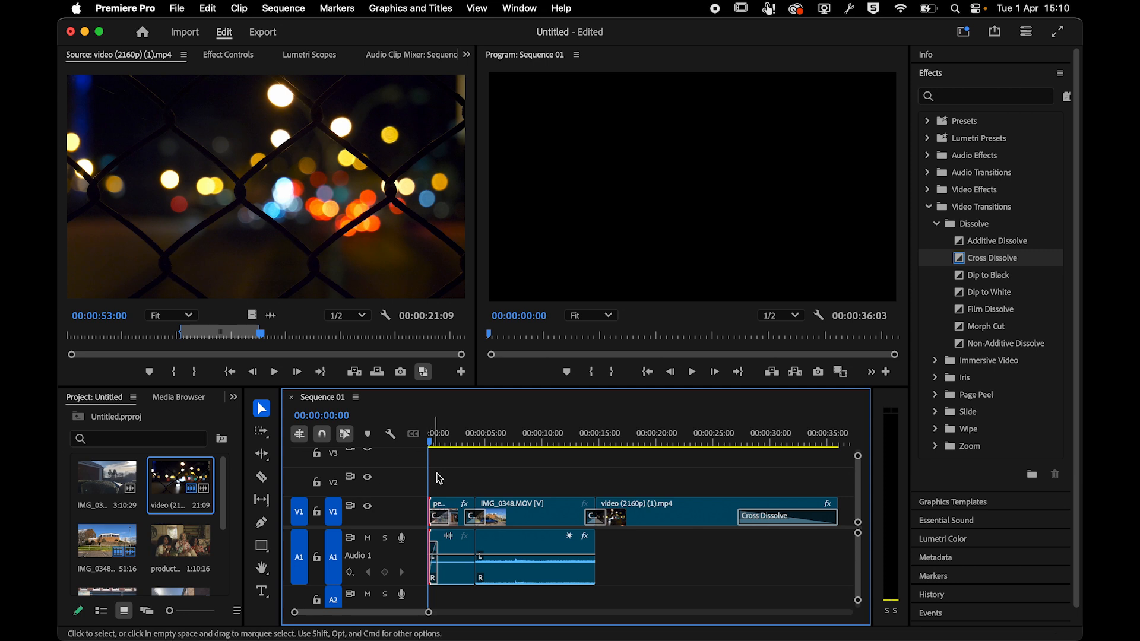
- Create a text box in the middle of the frame at the start of Sequence 01 and enter the title MY AMAZING VIDEO
{"action": "scroll", "coordinate": [447, 478], "scroll_direction": "up", "scroll_amount": 2}
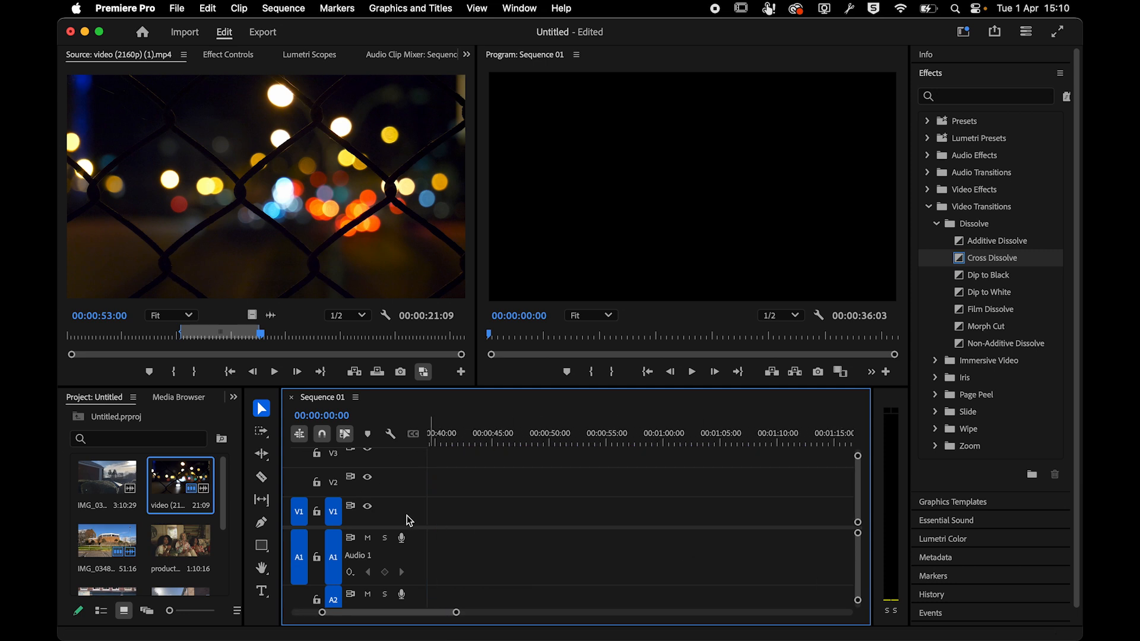
{"action": "scroll", "coordinate": [436, 479], "scroll_direction": "down", "scroll_amount": 2}
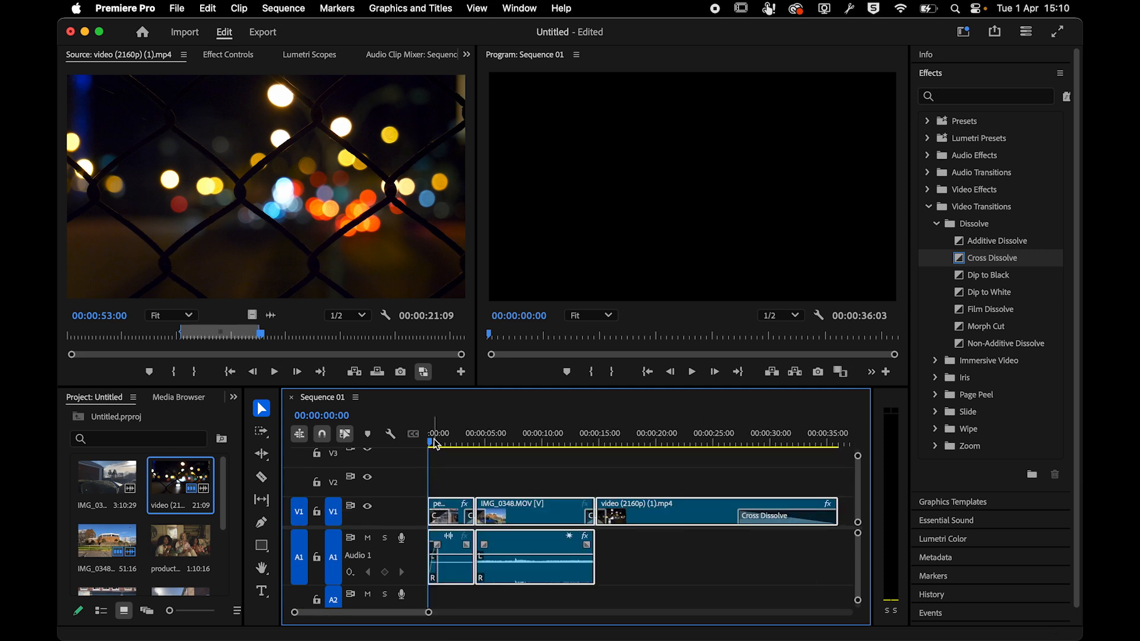
{"action": "left_click", "coordinate": [458, 480]}
{"action": "mouse_move", "coordinate": [433, 443]}
{"action": "left_mouse_down"}
{"action": "mouse_move", "coordinate": [455, 440]}
{"action": "mouse_move", "coordinate": [428, 443]}
{"action": "left_mouse_up"}
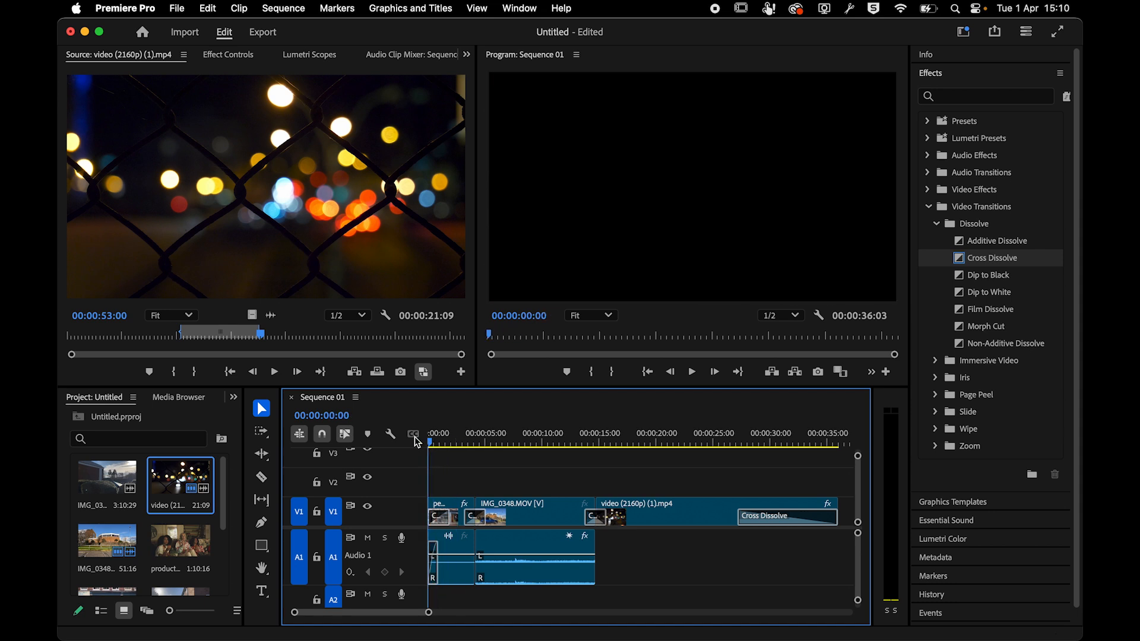
{"action": "left_click", "coordinate": [262, 592]}
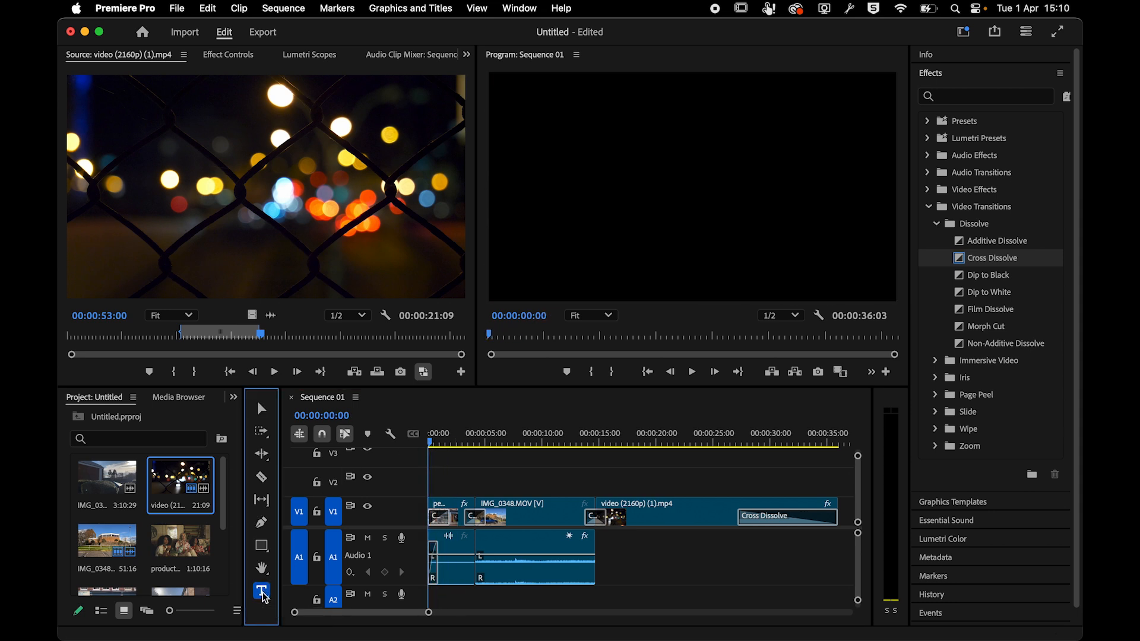
{"action": "left_click", "coordinate": [264, 598]}
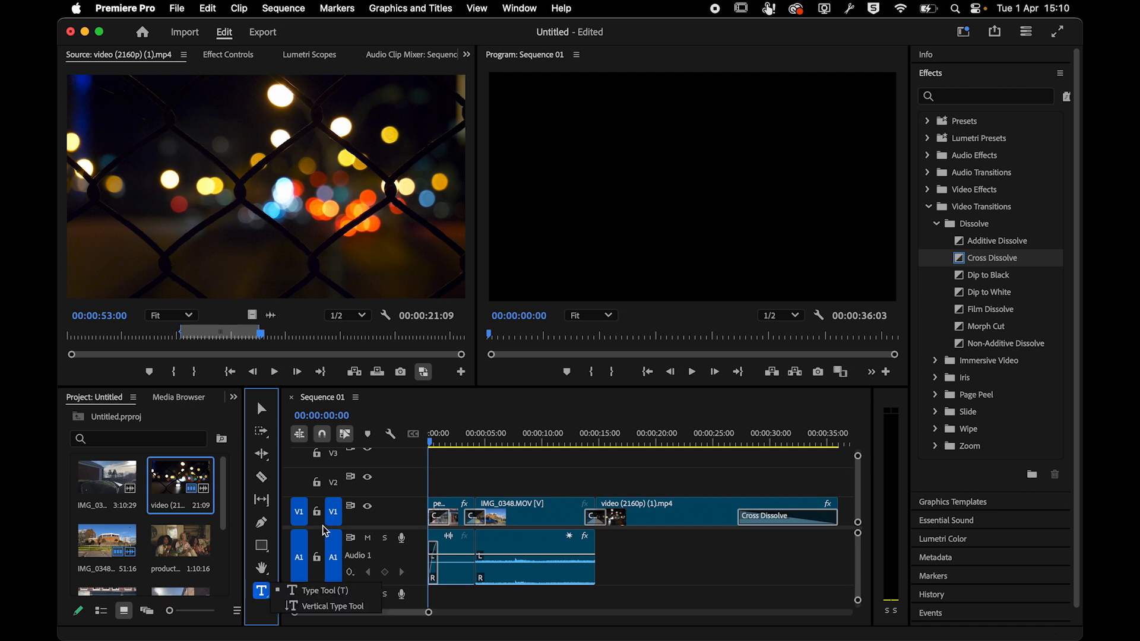
{"action": "left_click_drag", "start_coordinate": [555, 119], "coordinate": [838, 251]}
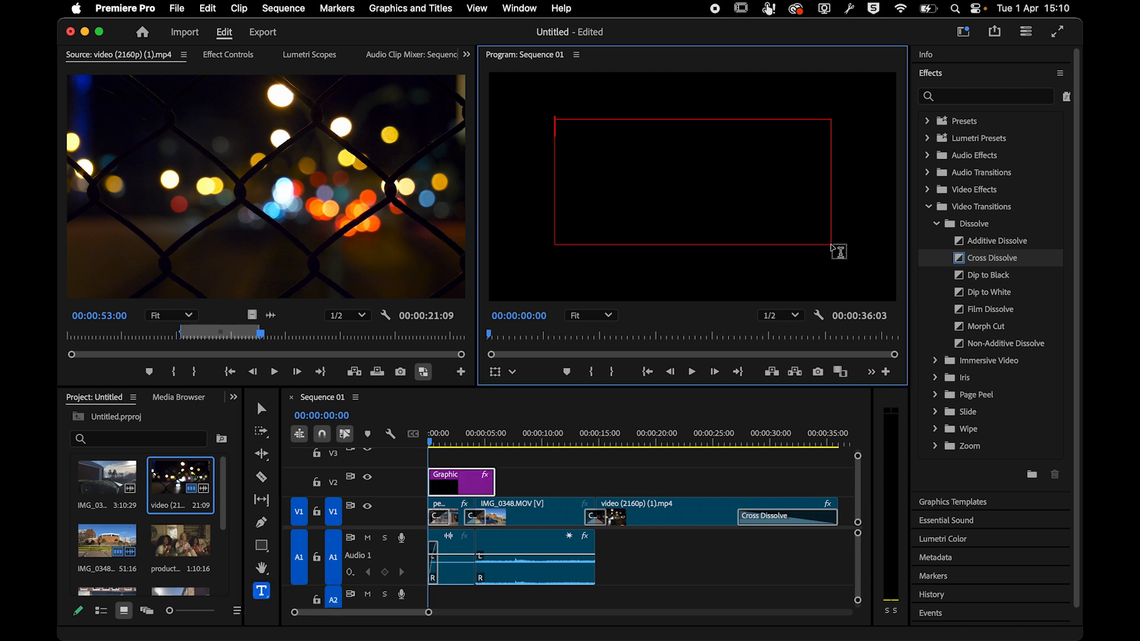
{"action": "type", "text": "MY AMAZIN"}
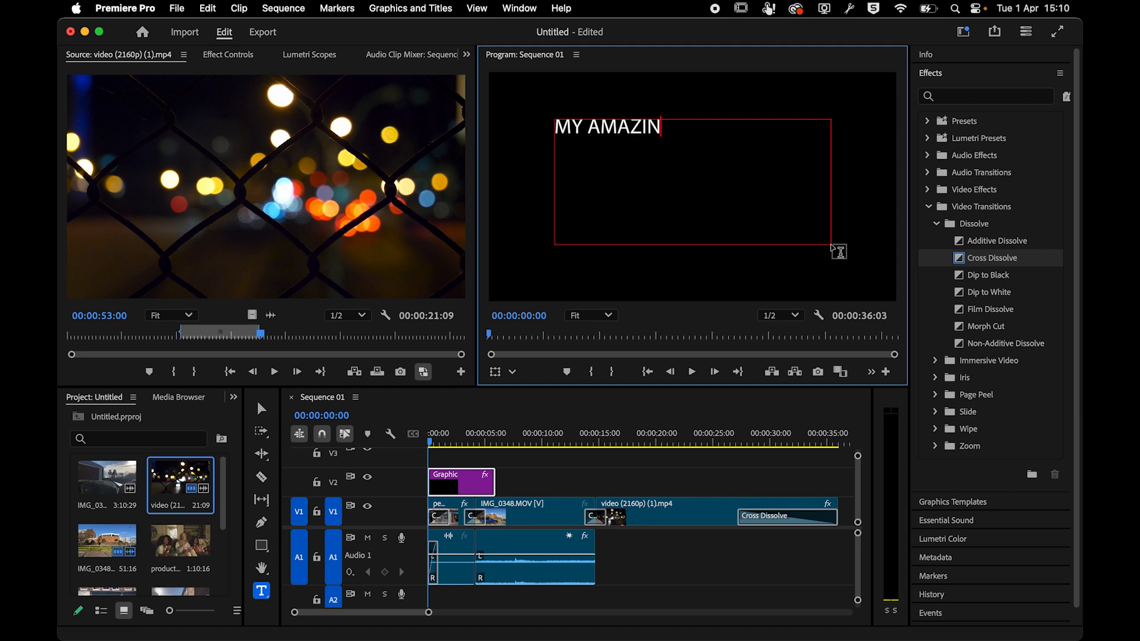
{"action": "type", "text": "G VIDEO"}
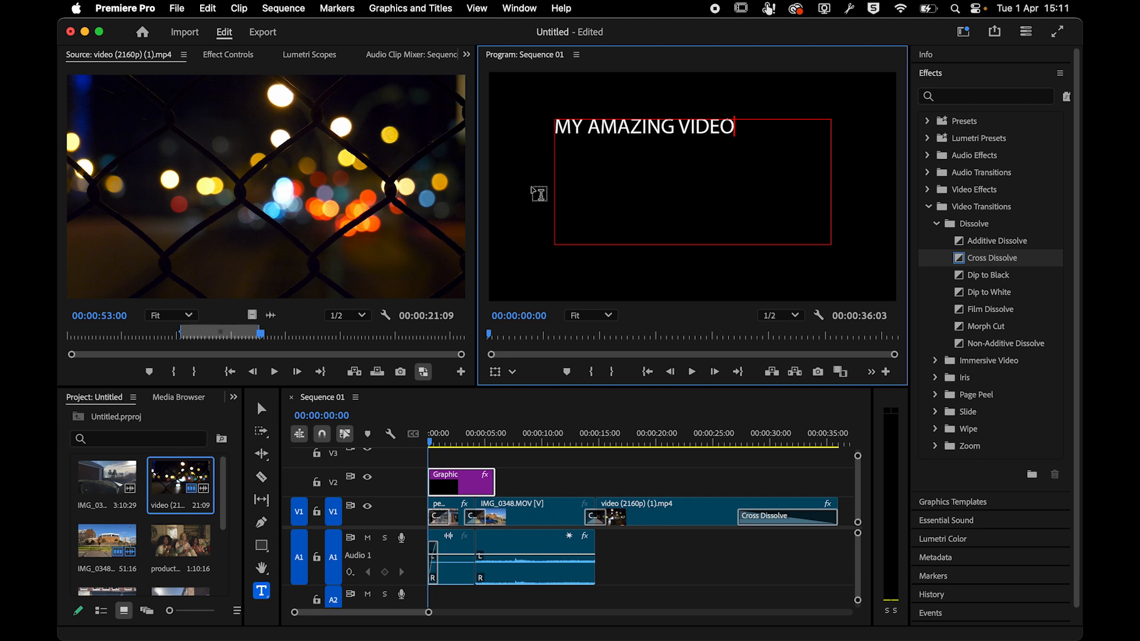
- Examine the effect settings of the timeline clips and the title graphic's Text and Vector Motion properties
{"action": "left_click", "coordinate": [208, 57]}
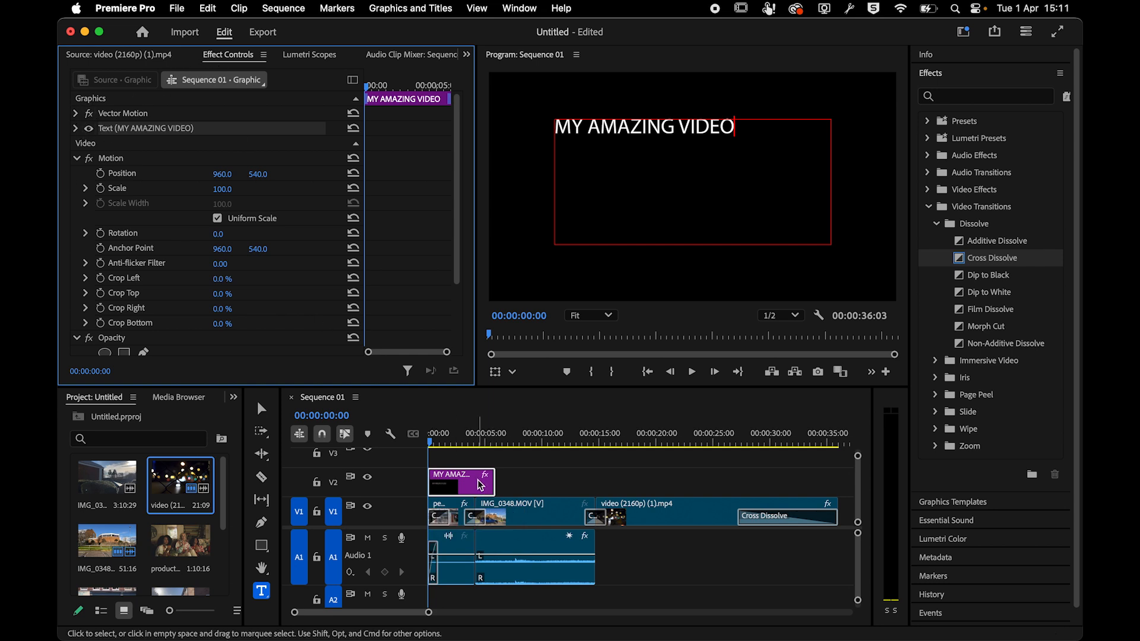
{"action": "left_click", "coordinate": [530, 513]}
{"action": "left_click", "coordinate": [641, 512]}
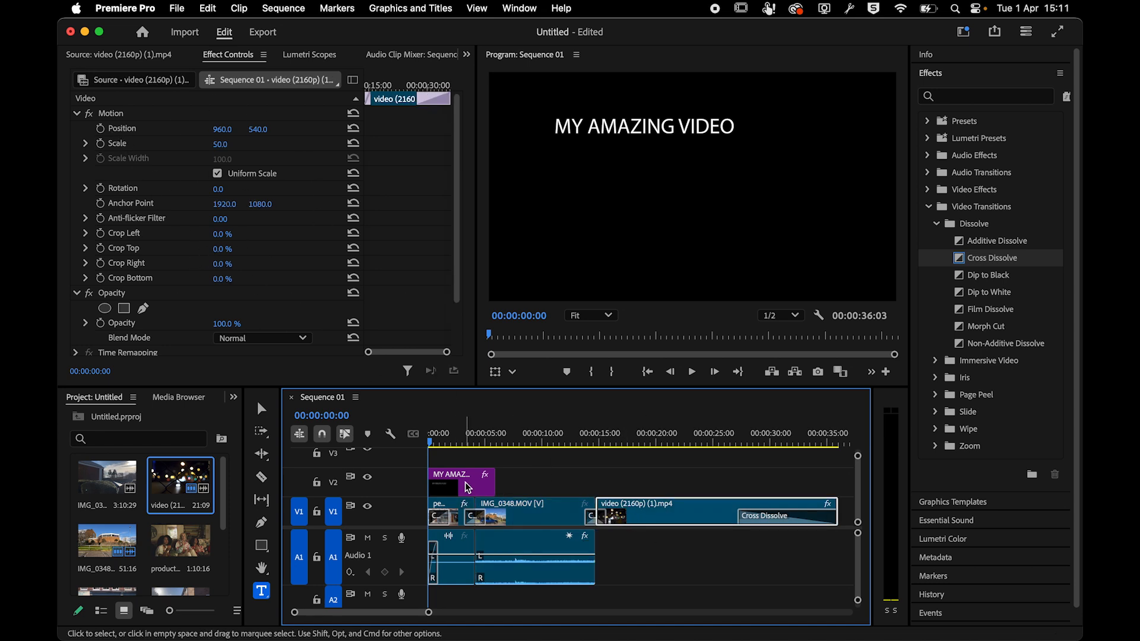
{"action": "left_click", "coordinate": [446, 482]}
{"action": "left_click", "coordinate": [75, 129]}
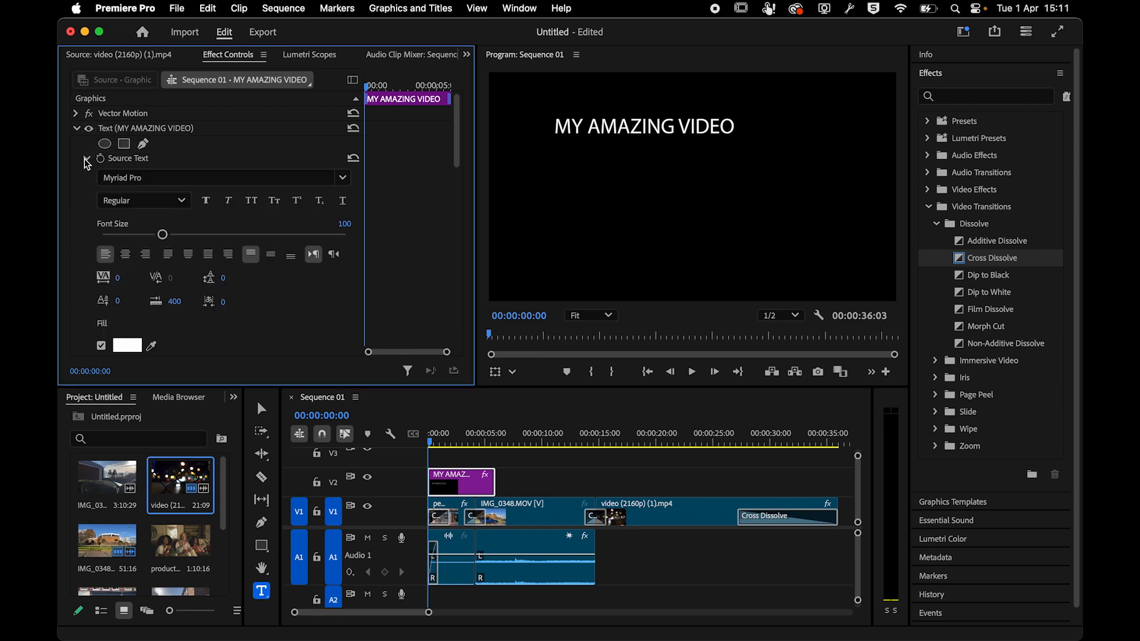
{"action": "left_click", "coordinate": [76, 114]}
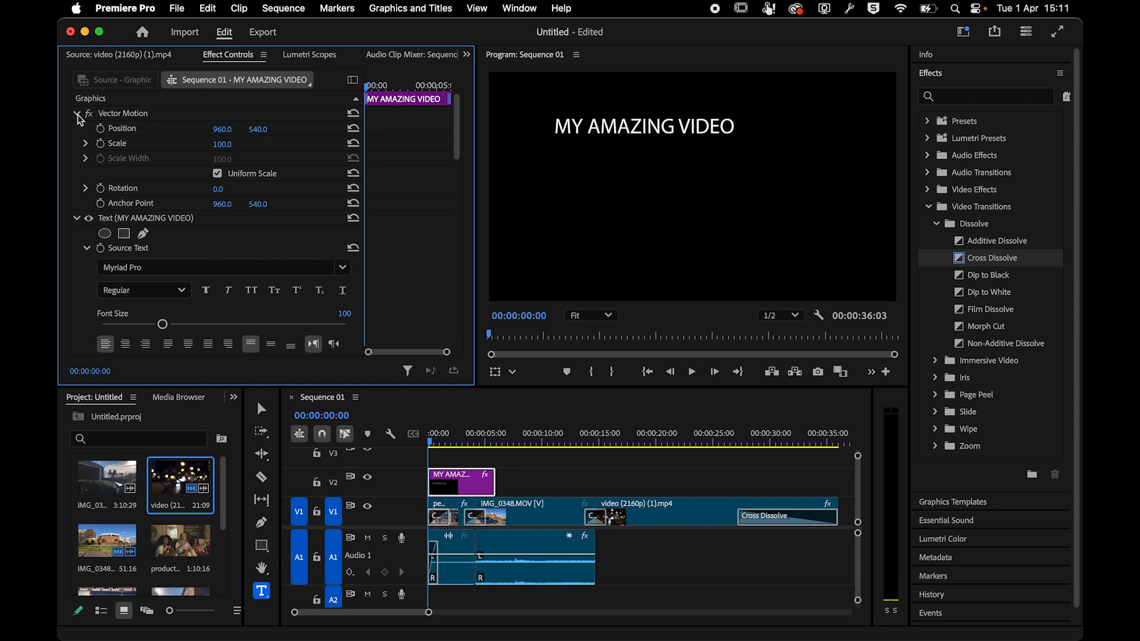
{"action": "left_click", "coordinate": [77, 115]}
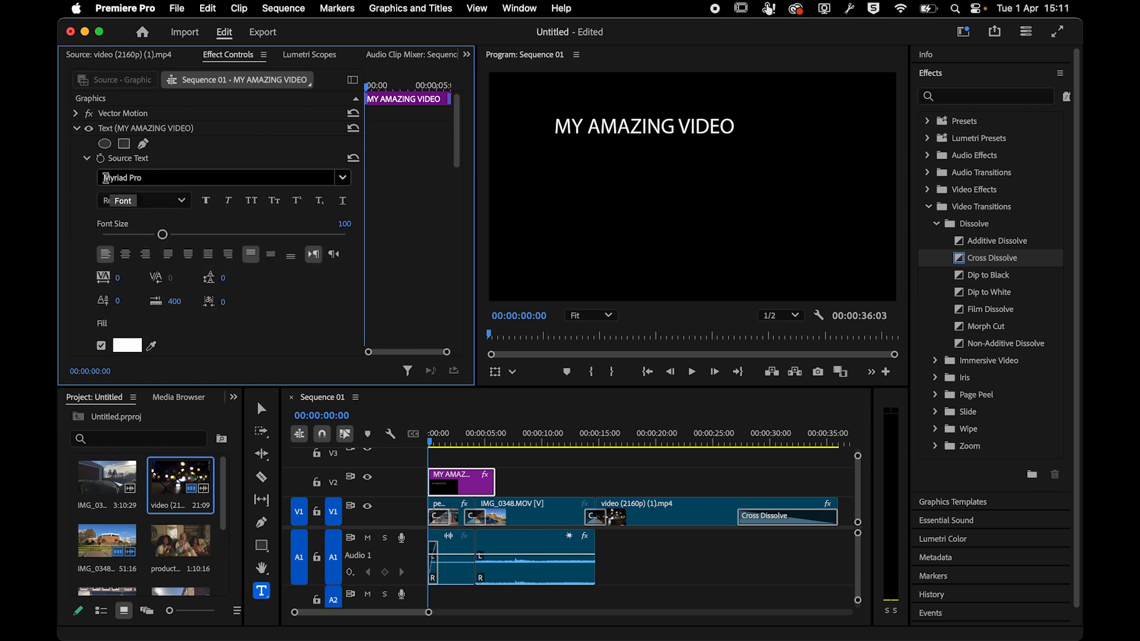
- Try the fonts Nexa Rust Sans and Nexa Rust Script R on the MY AMAZING VIDEO title
{"action": "left_click", "coordinate": [164, 174]}
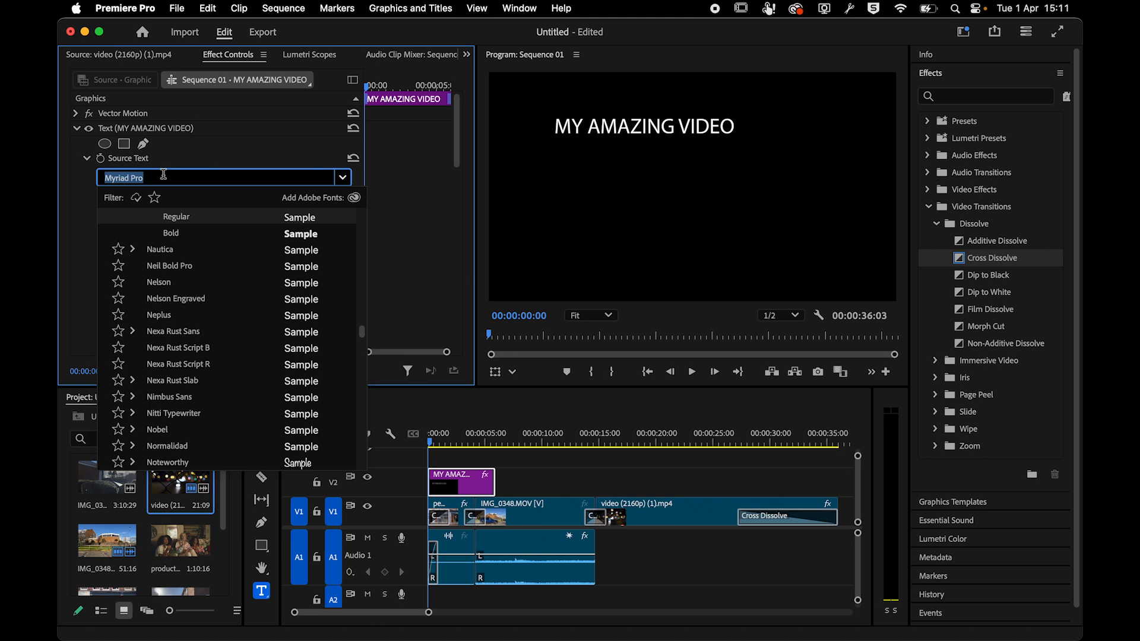
{"action": "left_click", "coordinate": [179, 333]}
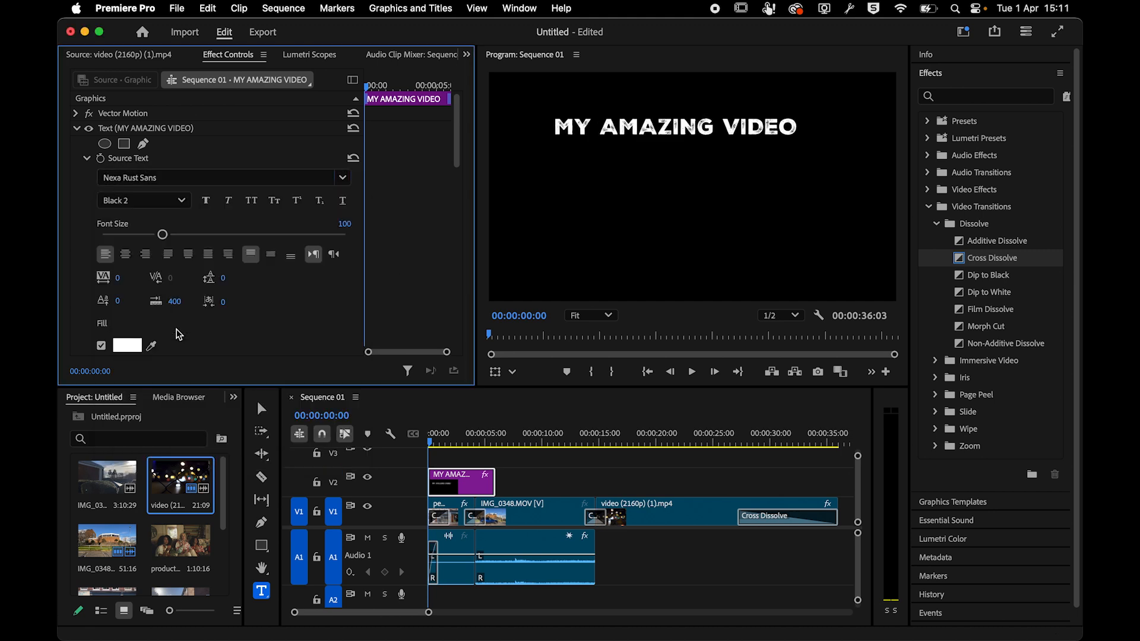
{"action": "left_click", "coordinate": [149, 178]}
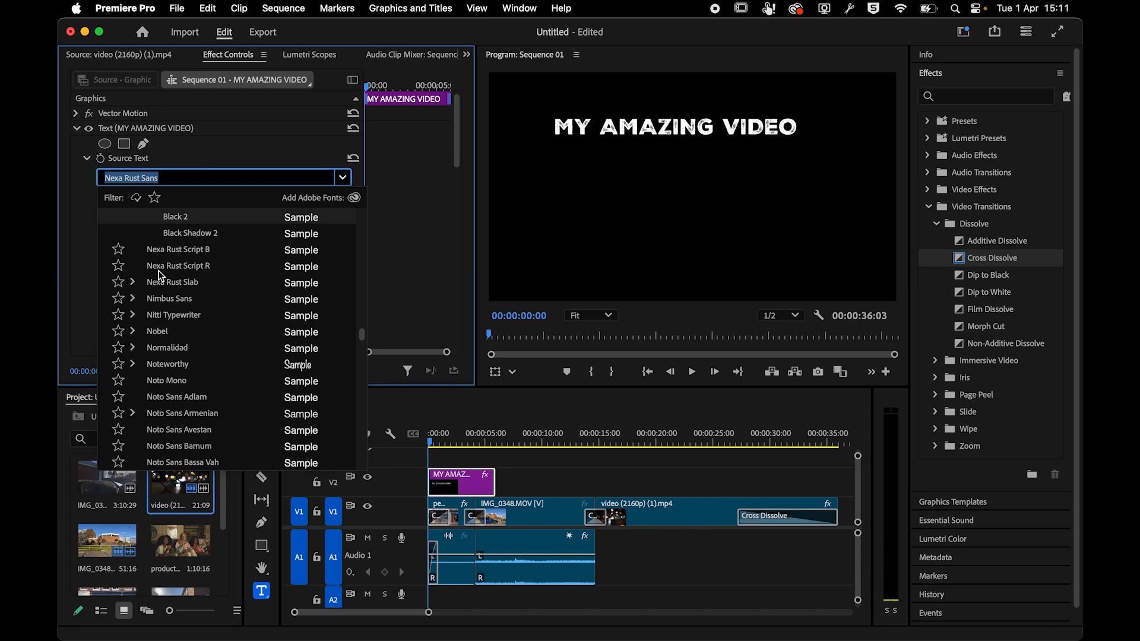
{"action": "left_click", "coordinate": [158, 270]}
- Set the title text's font to Nimbus Sans with the Bold style
{"action": "left_click", "coordinate": [153, 178]}
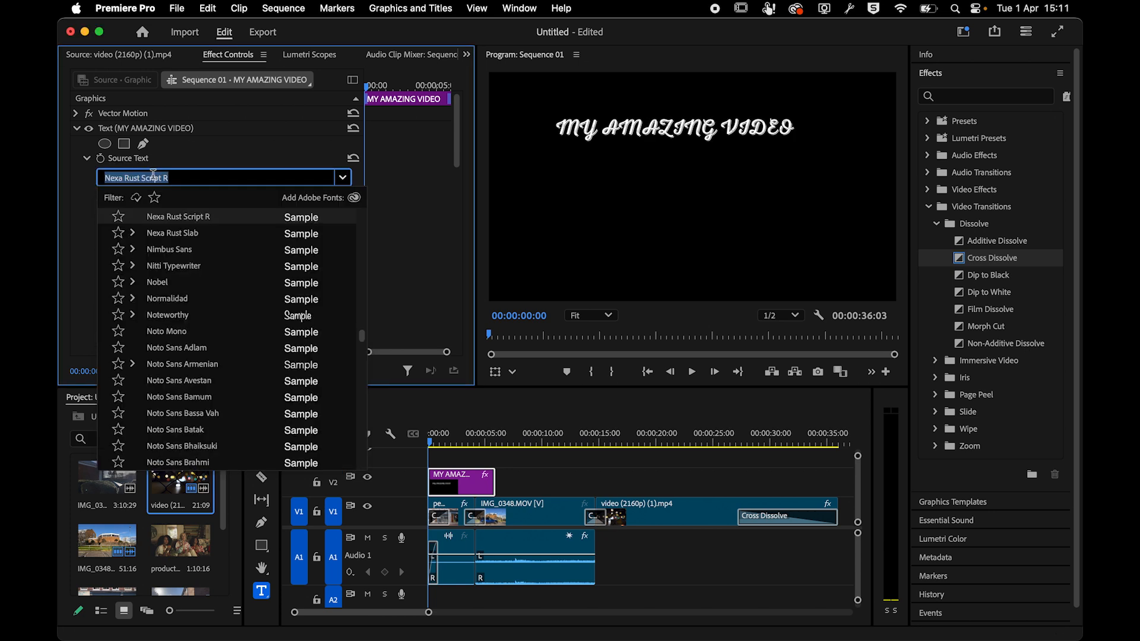
{"action": "left_click", "coordinate": [156, 249]}
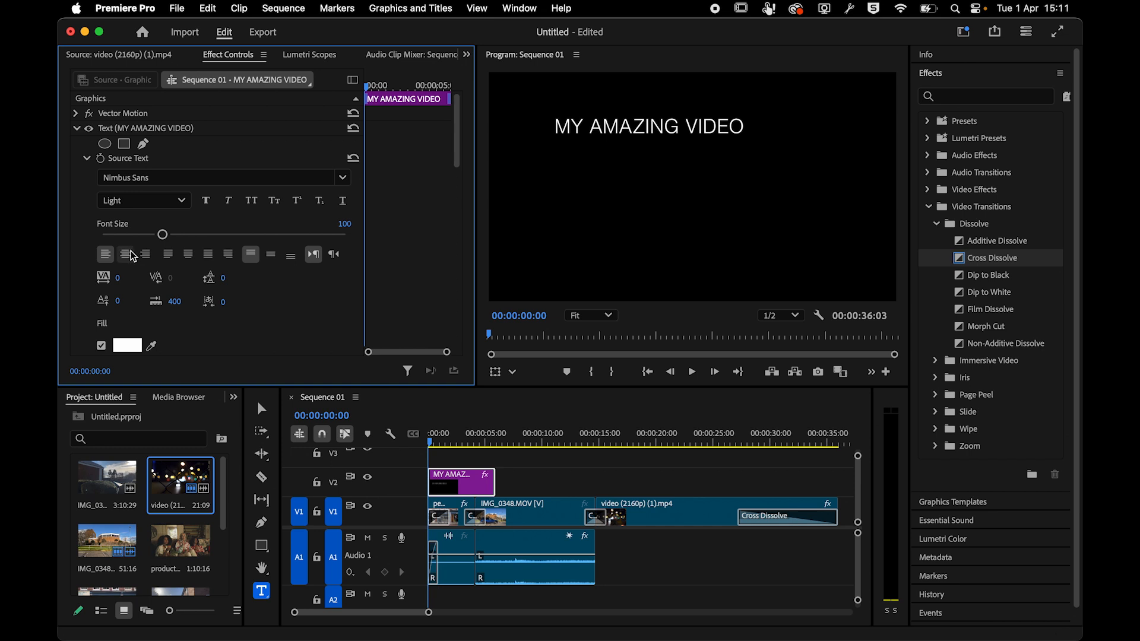
{"action": "left_click", "coordinate": [136, 204]}
{"action": "left_click", "coordinate": [136, 294]}
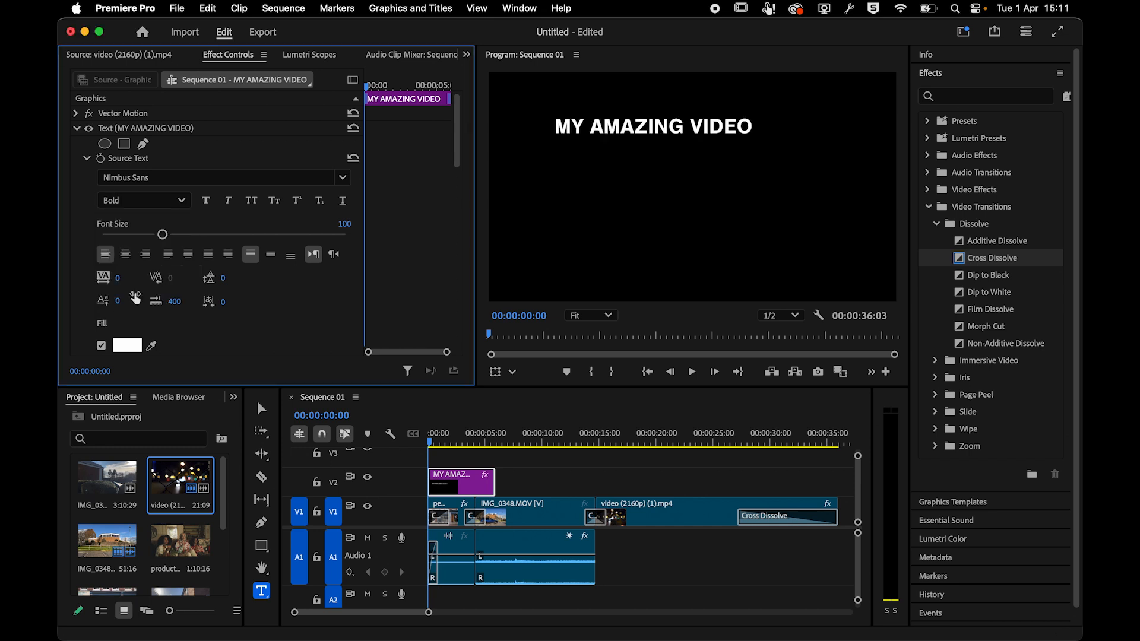
- Centre-align the title text, enlarge it to font size 223 and tighten its leading to -87
{"action": "left_click", "coordinate": [125, 255]}
{"action": "left_click_drag", "start_coordinate": [163, 234], "coordinate": [238, 234]}
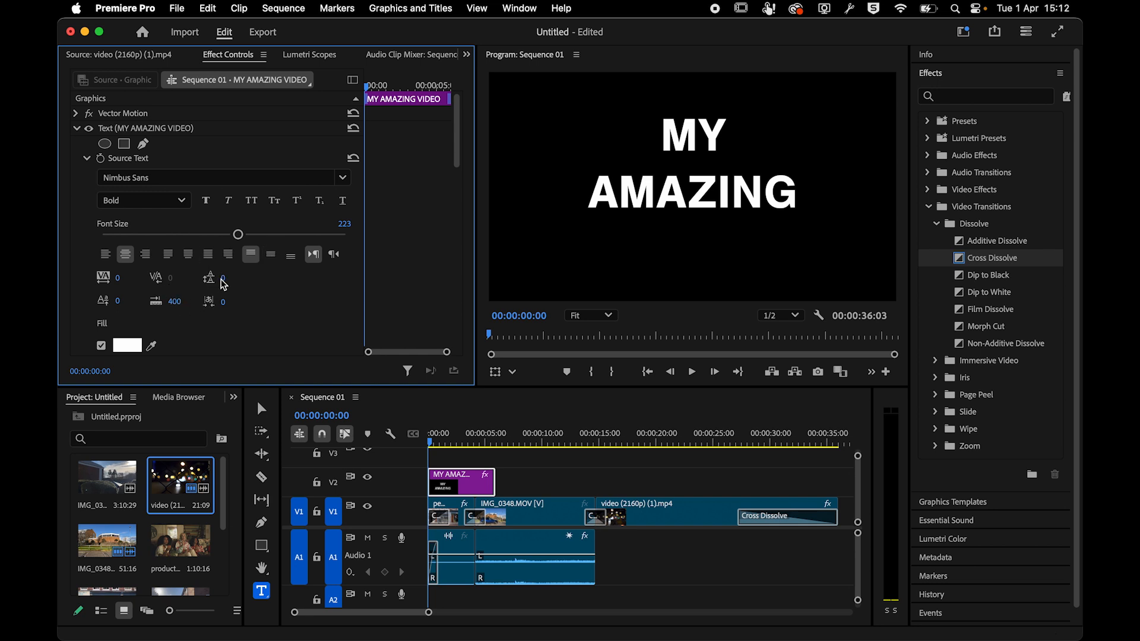
{"action": "left_click_drag", "start_coordinate": [224, 279], "coordinate": [185, 279]}
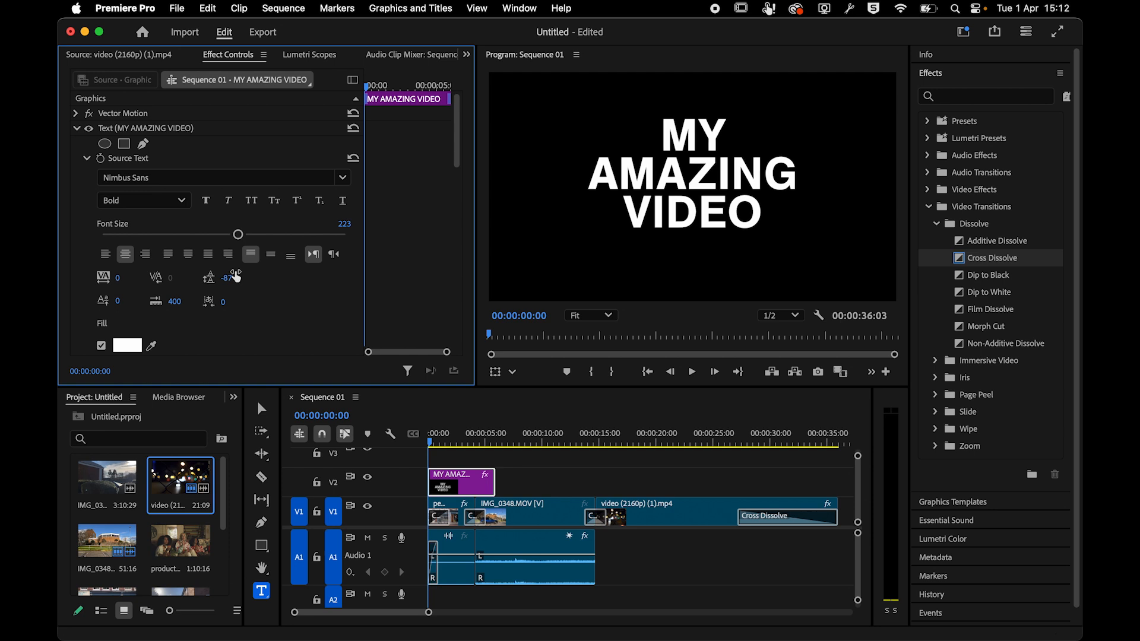
- Lower the title in the frame by setting its Vector Motion vertical position to 592, keeping the Vector Motion settings expanded
{"action": "left_click", "coordinate": [77, 113]}
{"action": "left_click_drag", "start_coordinate": [254, 129], "coordinate": [192, 125]}
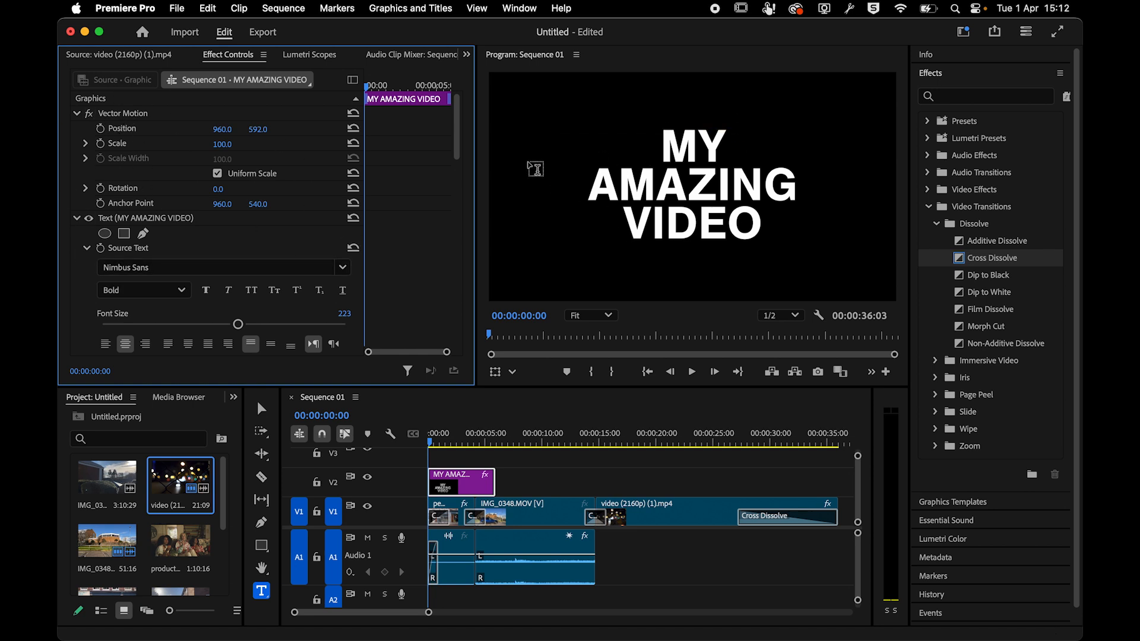
{"action": "left_click", "coordinate": [75, 114]}
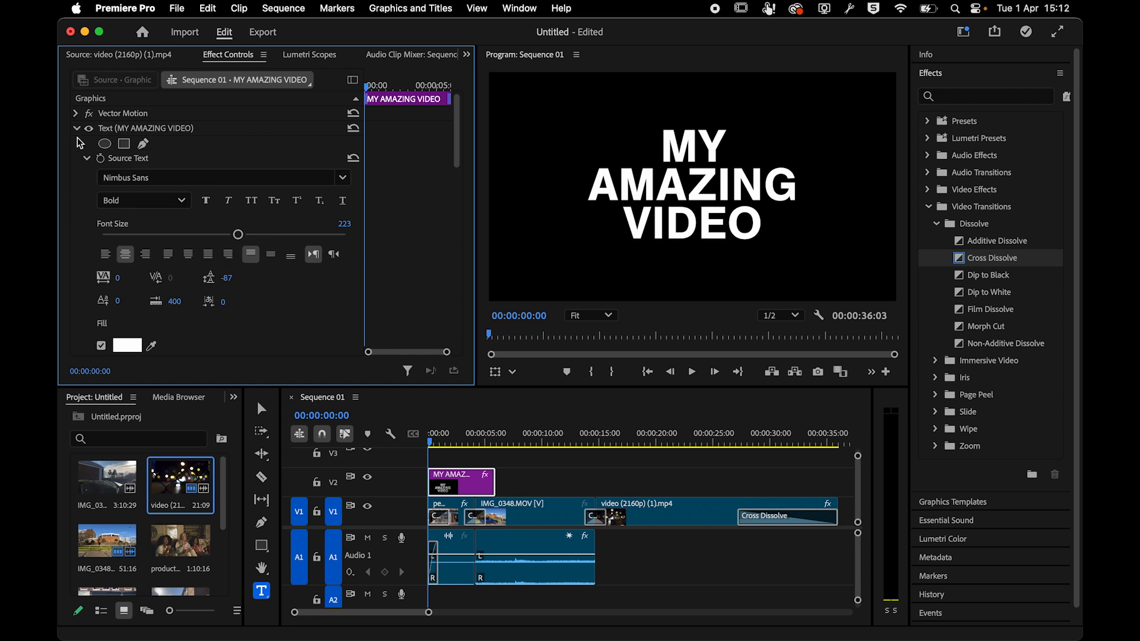
{"action": "left_click", "coordinate": [76, 128]}
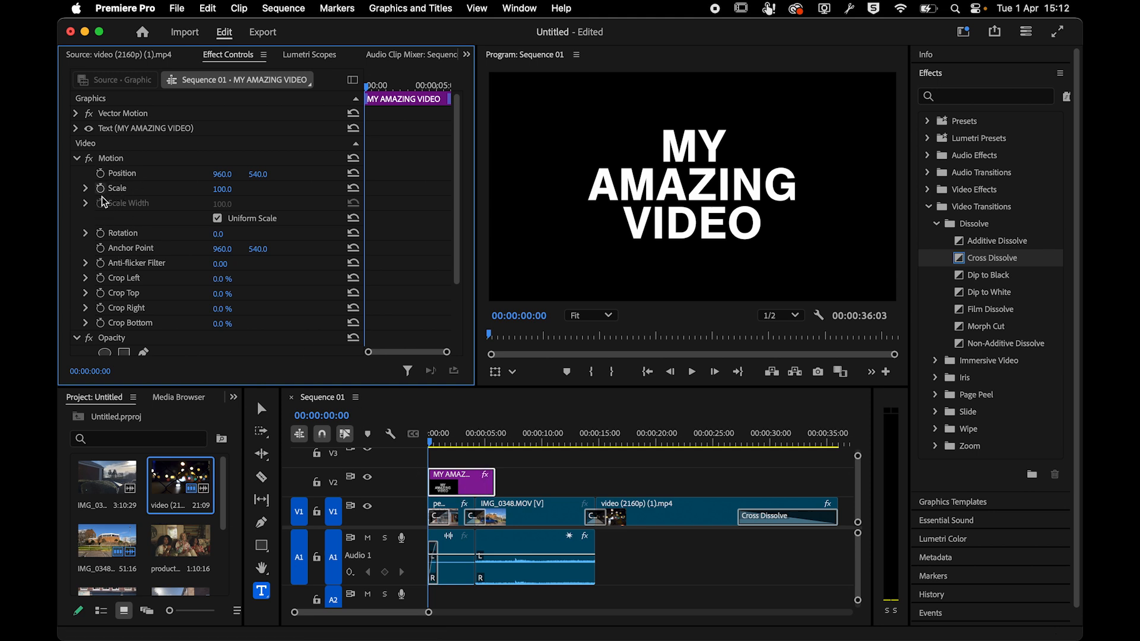
{"action": "left_click", "coordinate": [76, 113]}
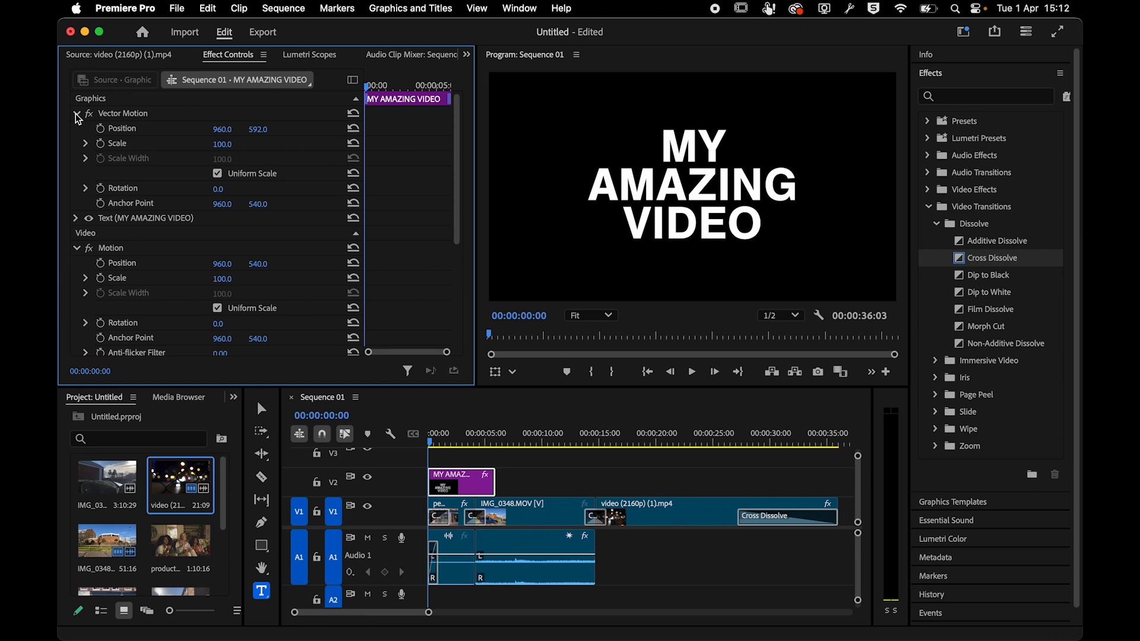
- Extend the title graphic on track V2 so it ends at about 00:00:11:04
{"action": "left_click", "coordinate": [444, 443]}
{"action": "left_click_drag", "start_coordinate": [445, 444], "coordinate": [482, 443]}
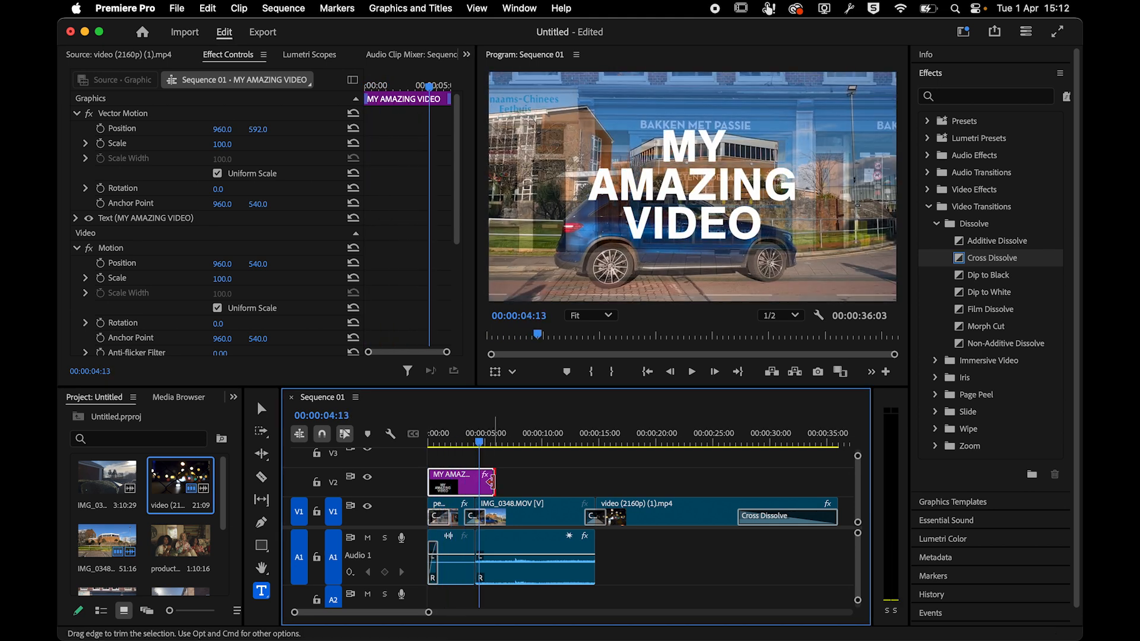
{"action": "left_click_drag", "start_coordinate": [494, 482], "coordinate": [554, 482]}
- Turn on Vector Motion Scale animation for the title with a keyframe of 100 at 00:00:04:03
{"action": "mouse_move", "coordinate": [469, 444]}
{"action": "left_mouse_down"}
{"action": "mouse_move", "coordinate": [430, 443]}
{"action": "mouse_move", "coordinate": [481, 434]}
{"action": "left_mouse_up"}
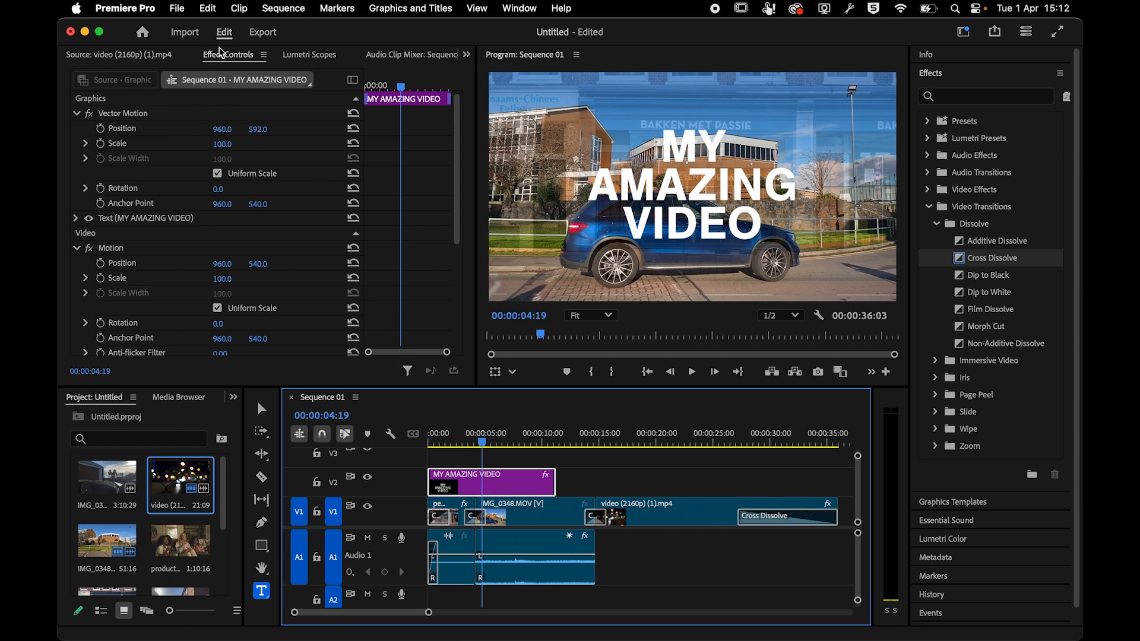
{"action": "left_click_drag", "start_coordinate": [401, 93], "coordinate": [412, 155]}
{"action": "mouse_move", "coordinate": [481, 444]}
{"action": "left_mouse_down"}
{"action": "mouse_move", "coordinate": [490, 431]}
{"action": "mouse_move", "coordinate": [479, 435]}
{"action": "left_mouse_up"}
{"action": "left_click", "coordinate": [417, 97]}
{"action": "left_click", "coordinate": [503, 494]}
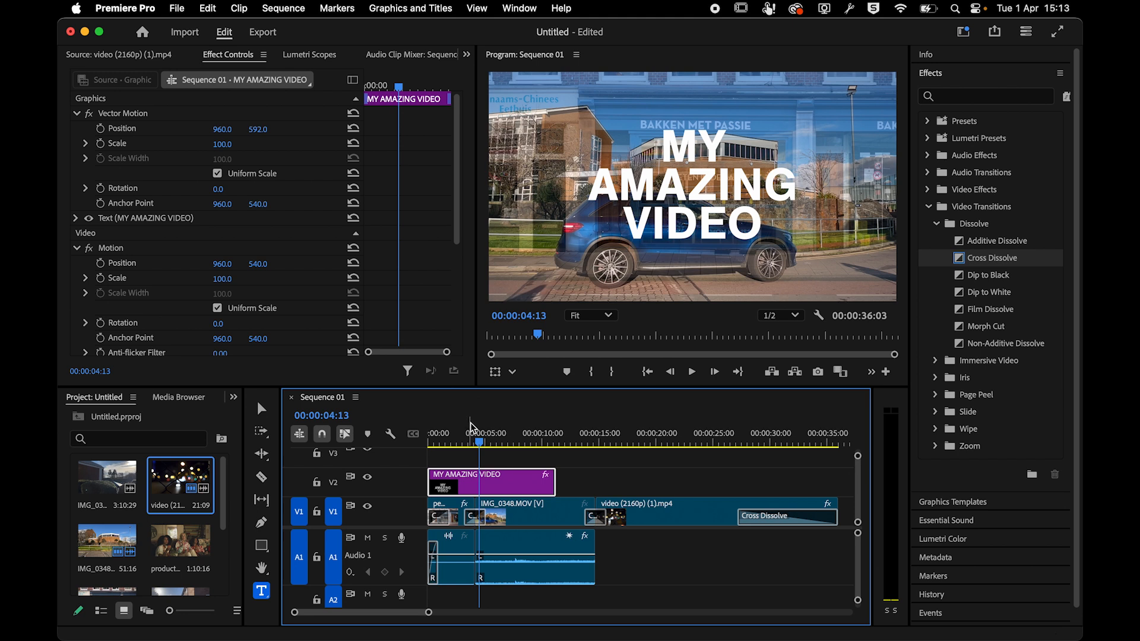
{"action": "left_click_drag", "start_coordinate": [479, 439], "coordinate": [475, 439]}
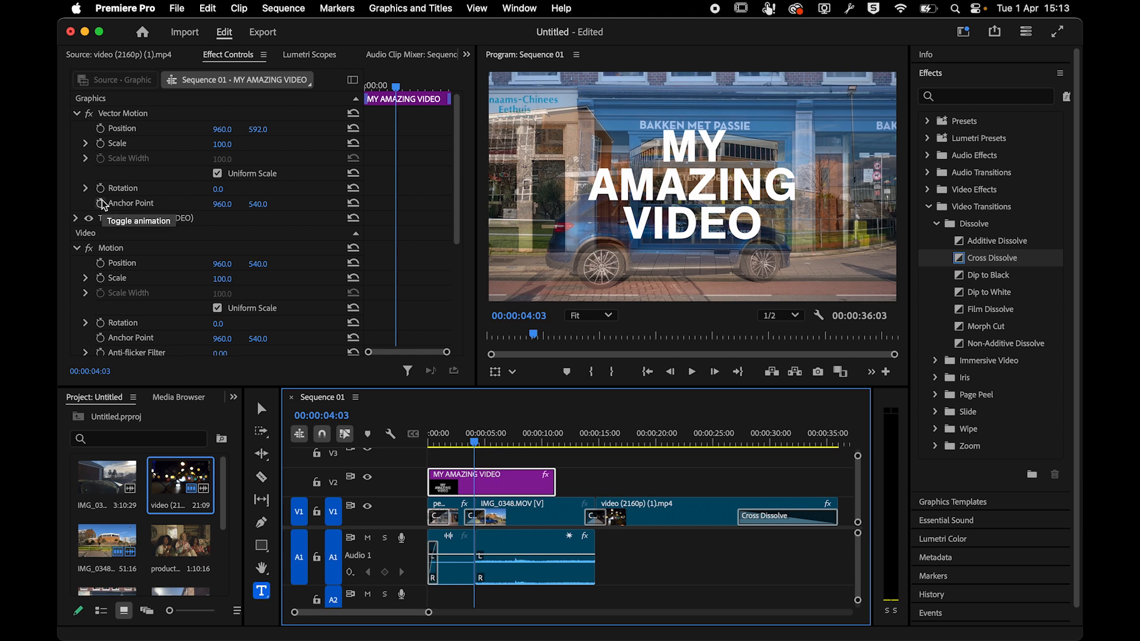
{"action": "left_click", "coordinate": [100, 144]}
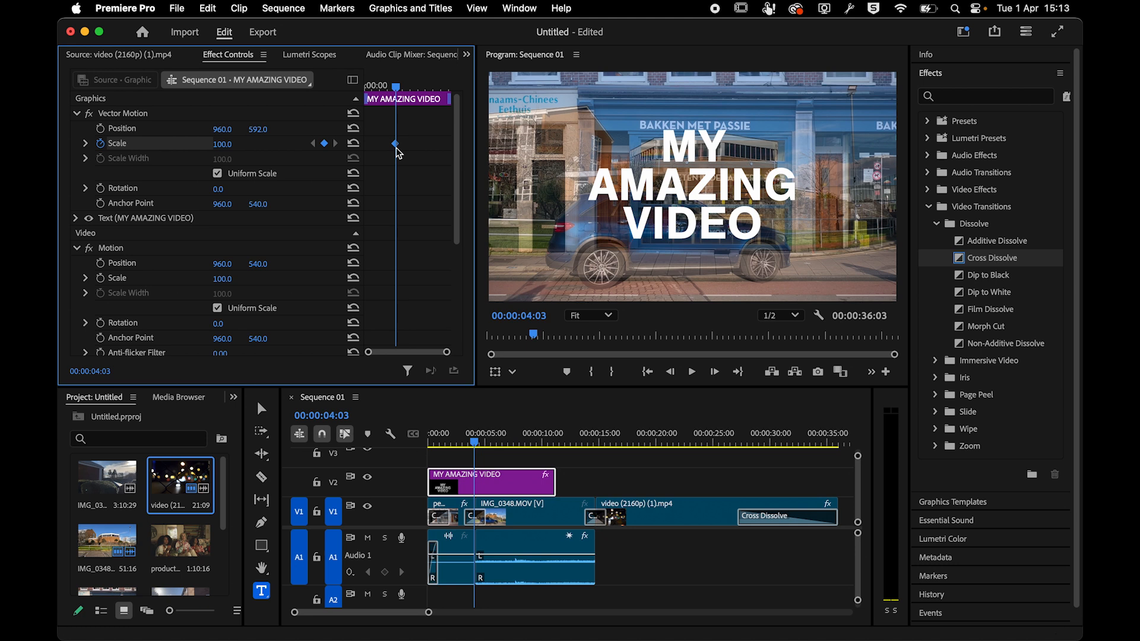
- Add a Vector Motion Scale keyframe of 0 at the end of the title graphic, at 00:00:11:04
{"action": "left_click_drag", "start_coordinate": [396, 87], "coordinate": [450, 92]}
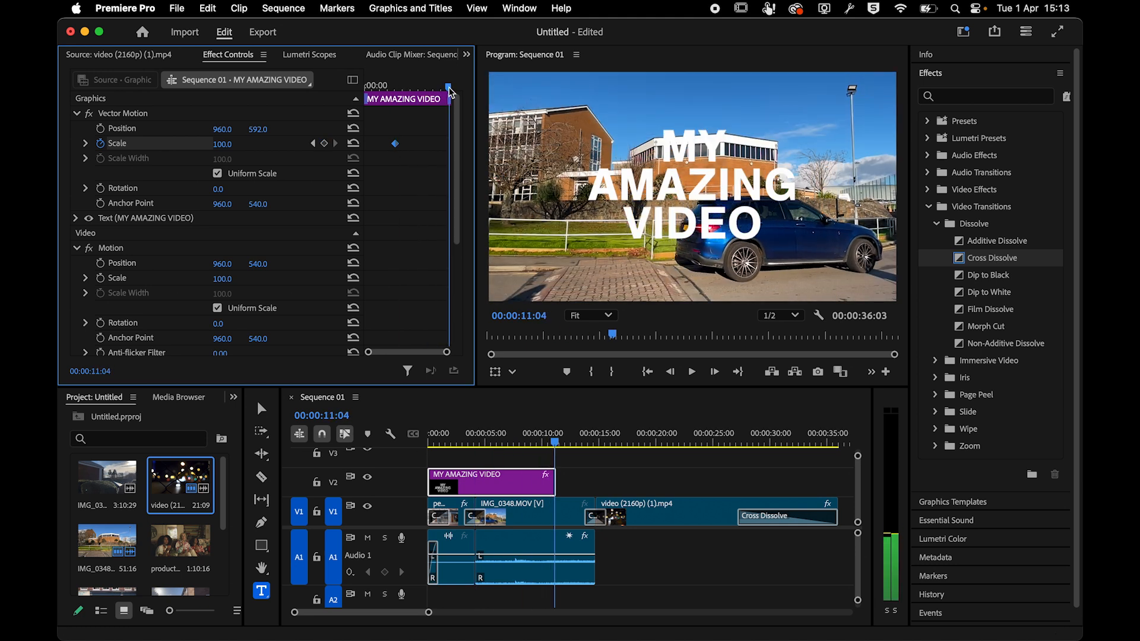
{"action": "left_click_drag", "start_coordinate": [222, 147], "coordinate": [162, 148]}
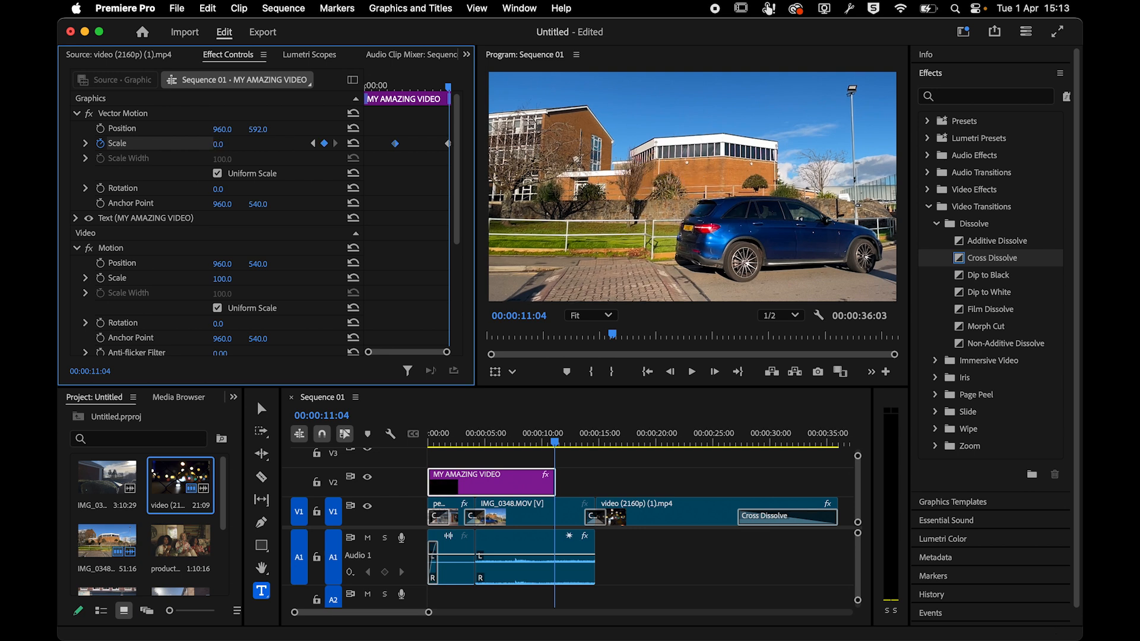
{"action": "left_click", "coordinate": [220, 145]}
{"action": "left_click", "coordinate": [283, 148]}
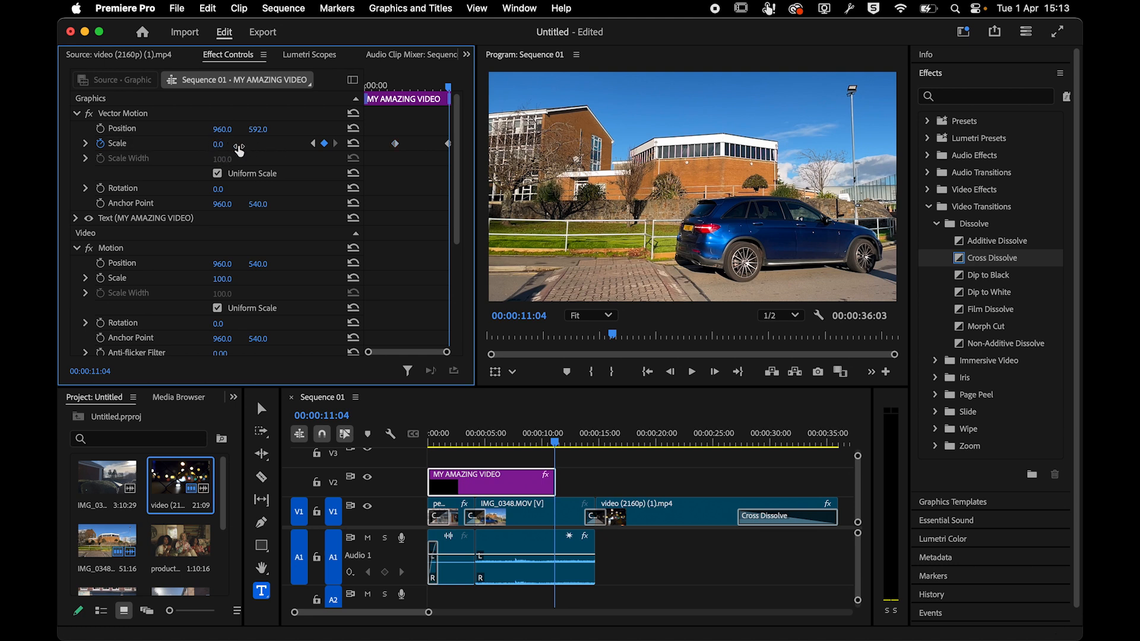
- Play back the title's shrinking animation and return the playhead to just before the first Scale keyframe, at 00:00:03:22
{"action": "left_click", "coordinate": [539, 442]}
{"action": "left_click_drag", "start_coordinate": [541, 442], "coordinate": [450, 419]}
{"action": "key", "text": "space"}
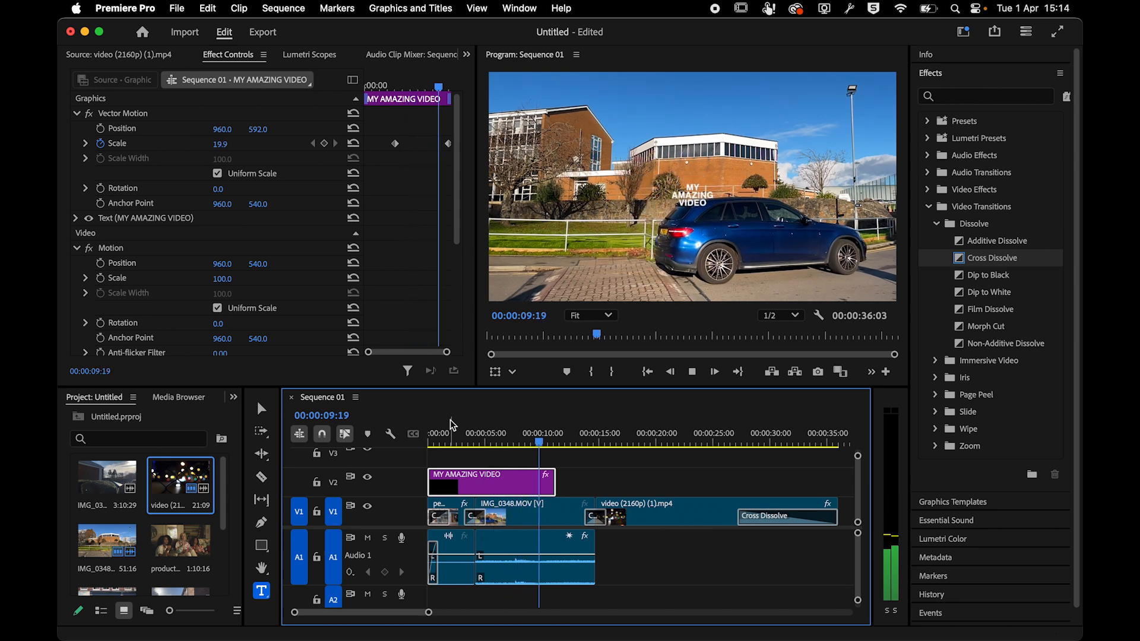
{"action": "key", "text": "space"}
{"action": "left_click_drag", "start_coordinate": [524, 441], "coordinate": [472, 437]}
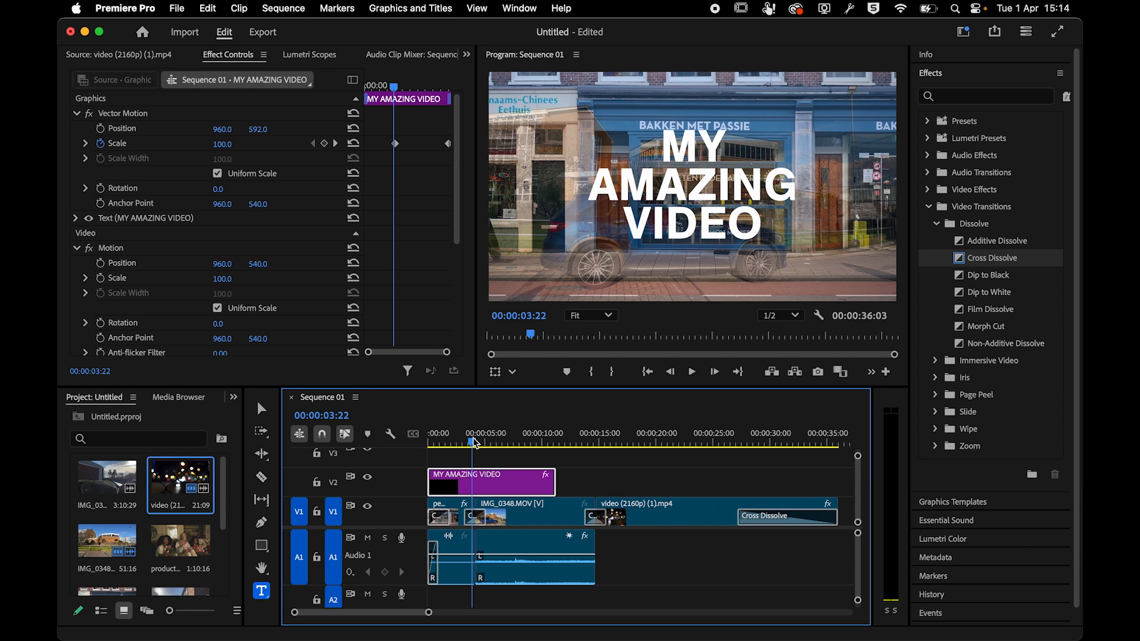
- Trim the end of IMG_0348.MOV to 00:00:12:05 and move video (2160p) (1).mp4 on V1 directly against it
{"action": "key", "text": "space"}
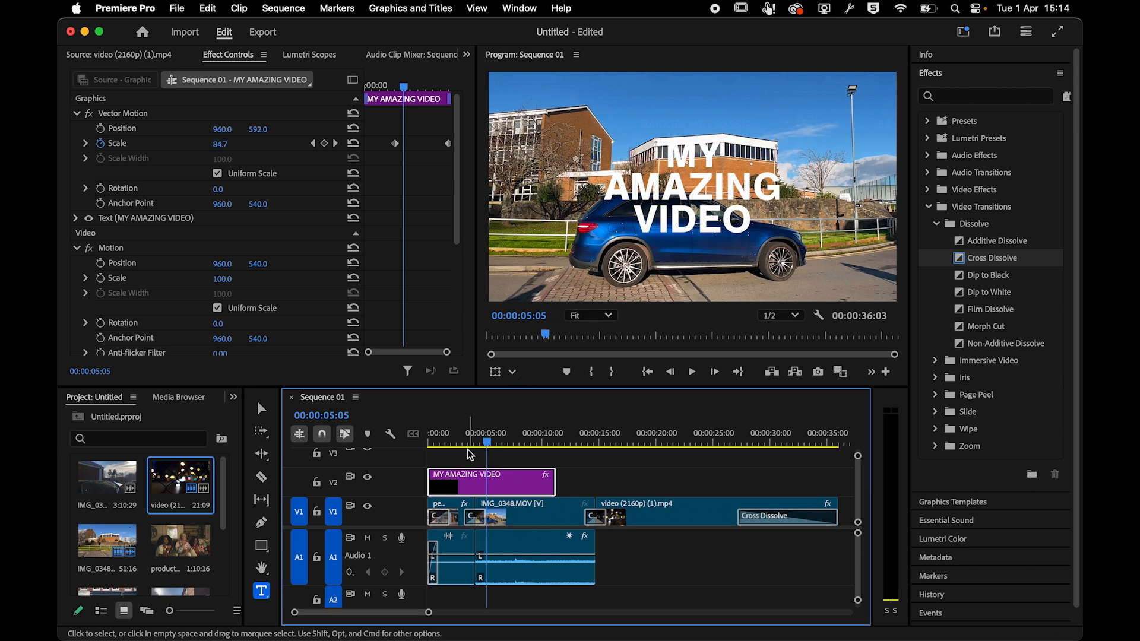
{"action": "left_click_drag", "start_coordinate": [487, 443], "coordinate": [568, 428]}
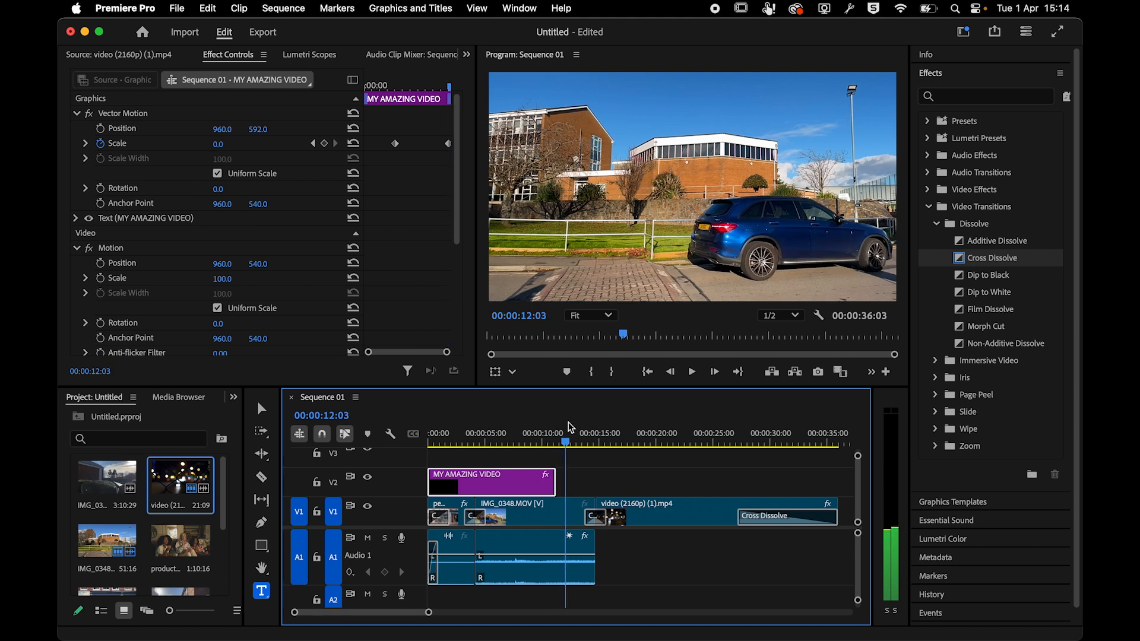
{"action": "left_click_drag", "start_coordinate": [593, 505], "coordinate": [567, 499]}
{"action": "left_click_drag", "start_coordinate": [653, 516], "coordinate": [622, 517]}
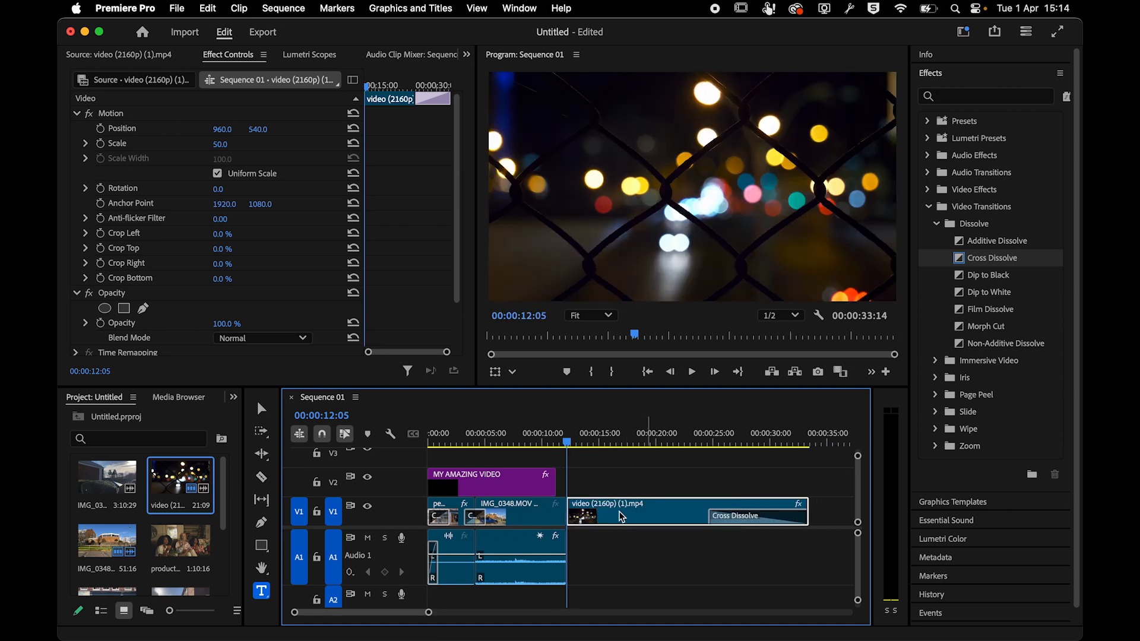
- Apply the default transition at the cut before video (2160p) (1).mp4 and shorten that clip to end at 00:00:24:17
{"action": "right_click", "coordinate": [573, 515]}
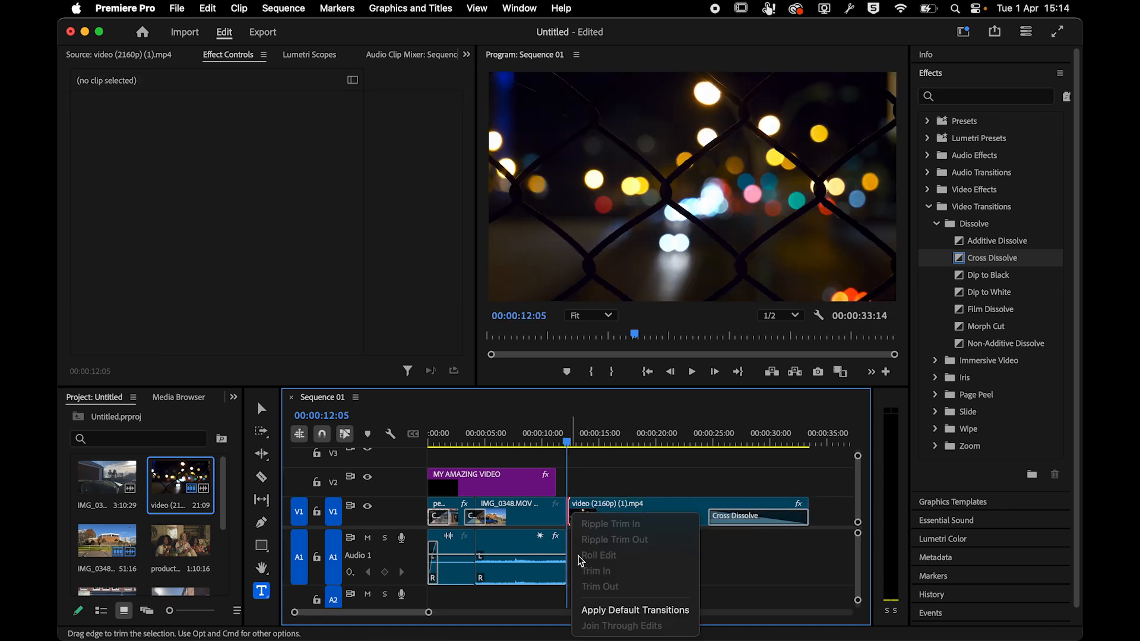
{"action": "left_click", "coordinate": [592, 612]}
{"action": "left_click", "coordinate": [550, 440]}
{"action": "left_click_drag", "start_coordinate": [552, 438], "coordinate": [657, 430]}
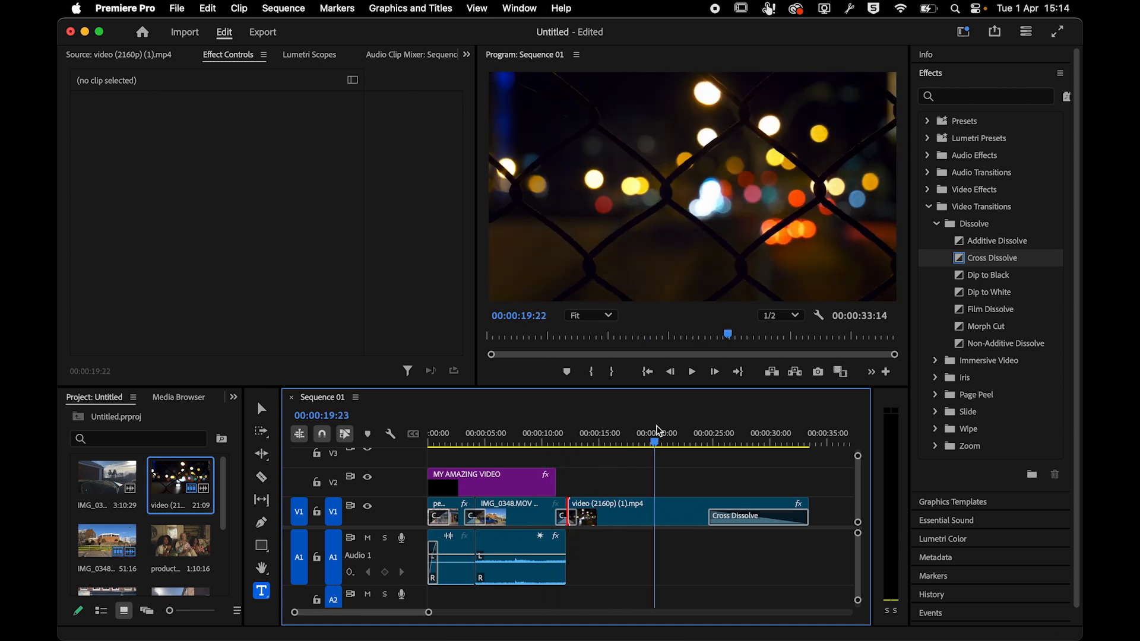
{"action": "left_click_drag", "start_coordinate": [805, 501], "coordinate": [705, 505]}
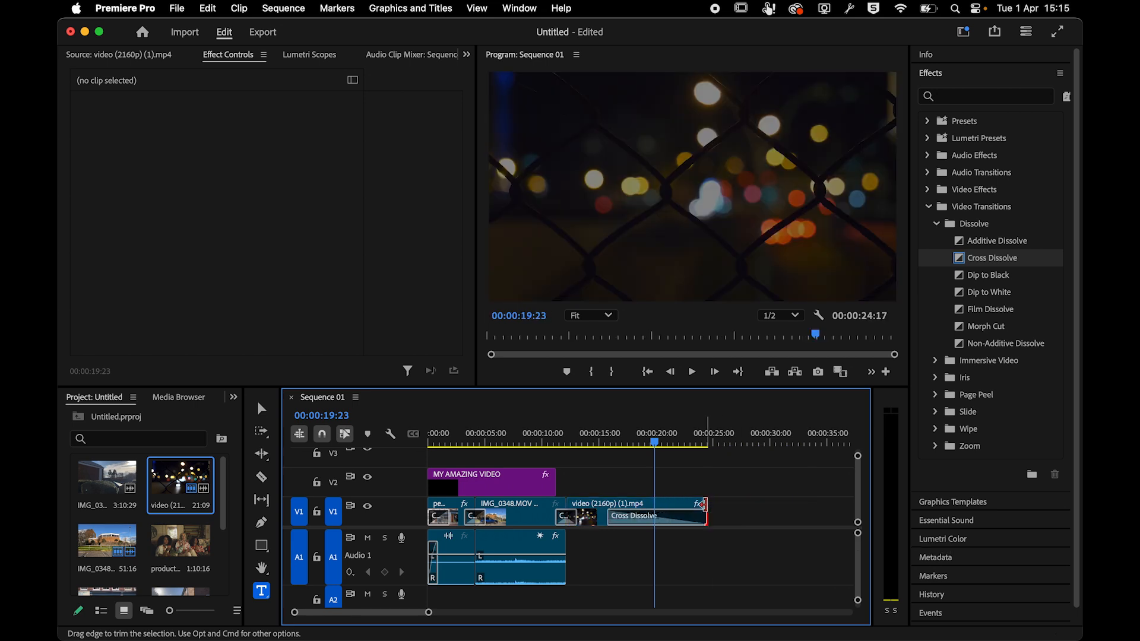
{"action": "left_click_drag", "start_coordinate": [589, 438], "coordinate": [564, 443]}
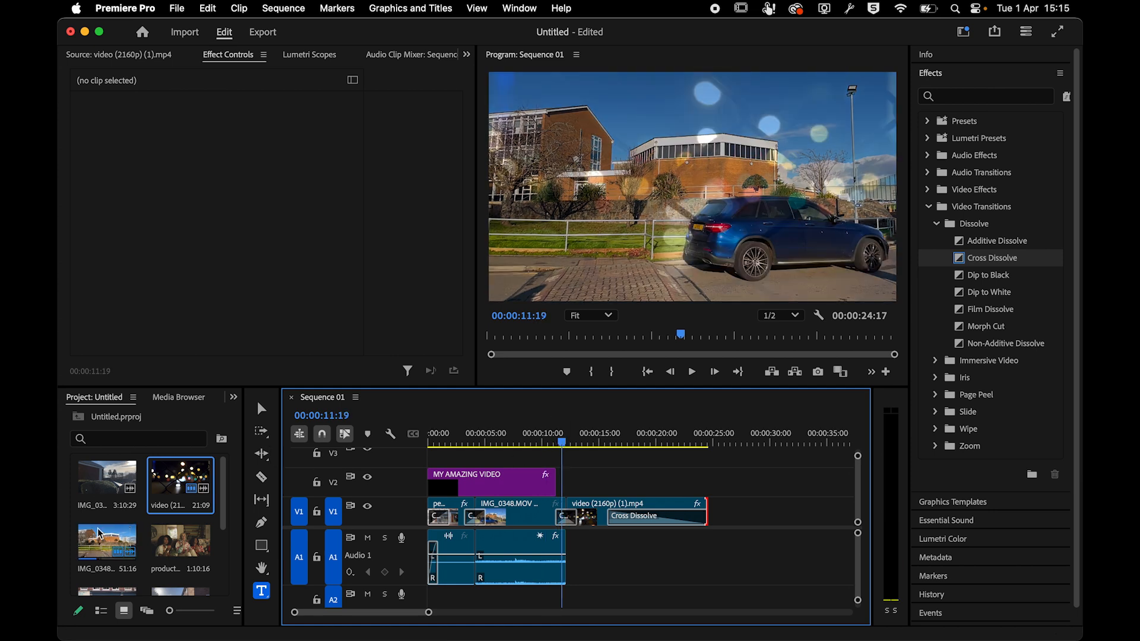
{"action": "double_click", "coordinate": [171, 544]}
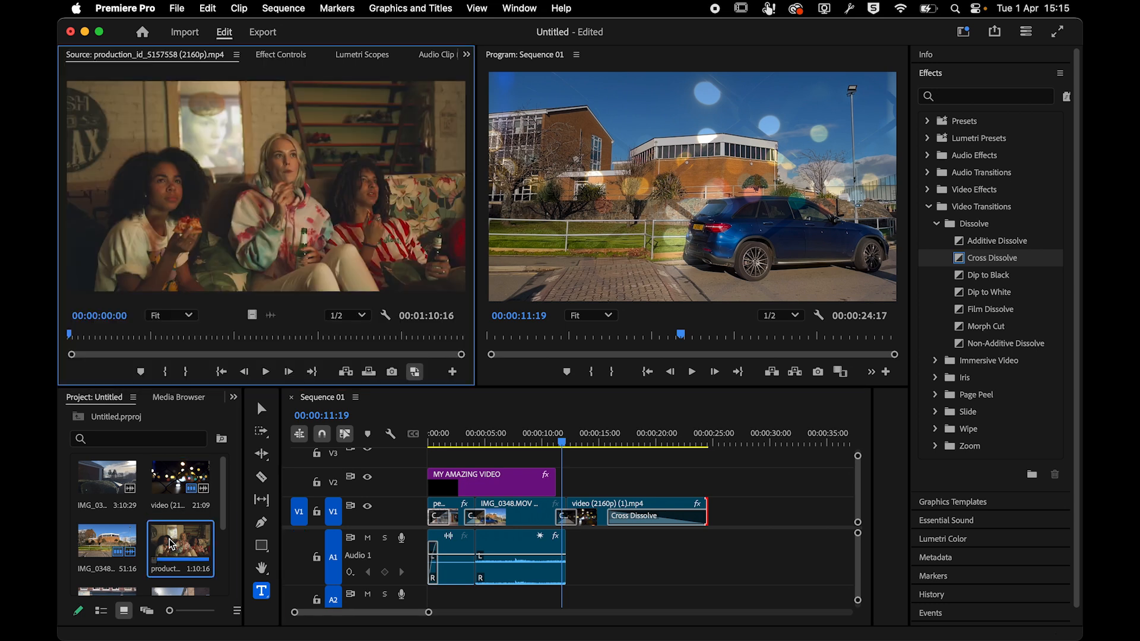
{"action": "left_click", "coordinate": [159, 335]}
{"action": "left_click_drag", "start_coordinate": [159, 335], "coordinate": [348, 333]}
{"action": "key", "text": "i"}
{"action": "key", "text": "o"}
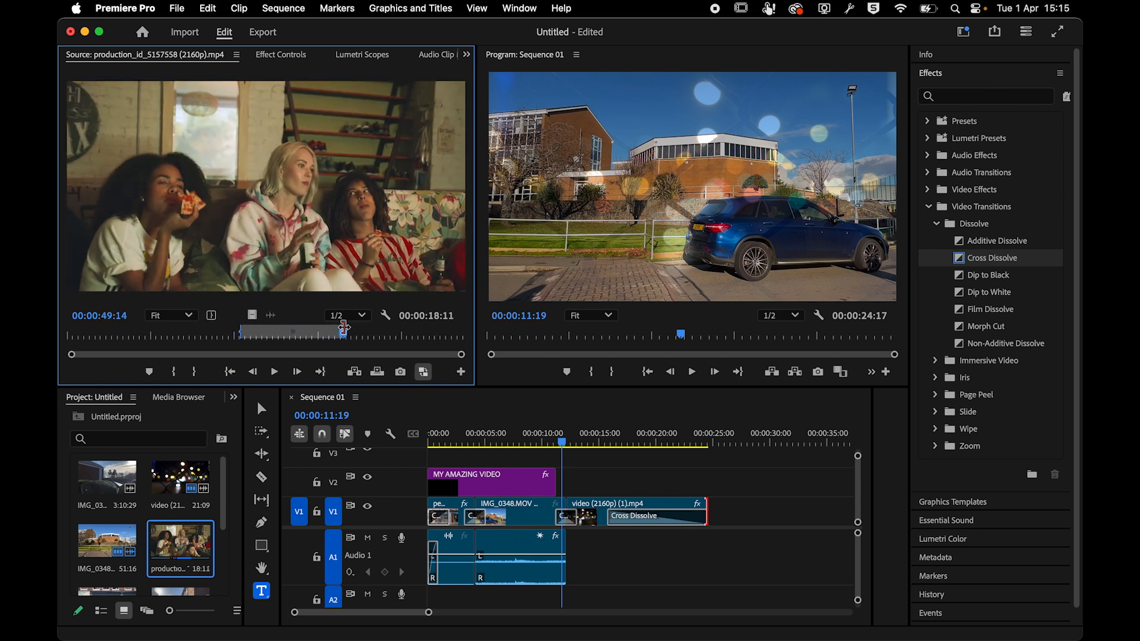
- Place only the video of the marked range on V2 at 00:00:12:05 and trim it to end at 00:00:15:19
{"action": "left_click_drag", "start_coordinate": [251, 319], "coordinate": [572, 485]}
{"action": "left_click_drag", "start_coordinate": [773, 483], "coordinate": [606, 482]}
{"action": "left_click_drag", "start_coordinate": [566, 441], "coordinate": [582, 441]}
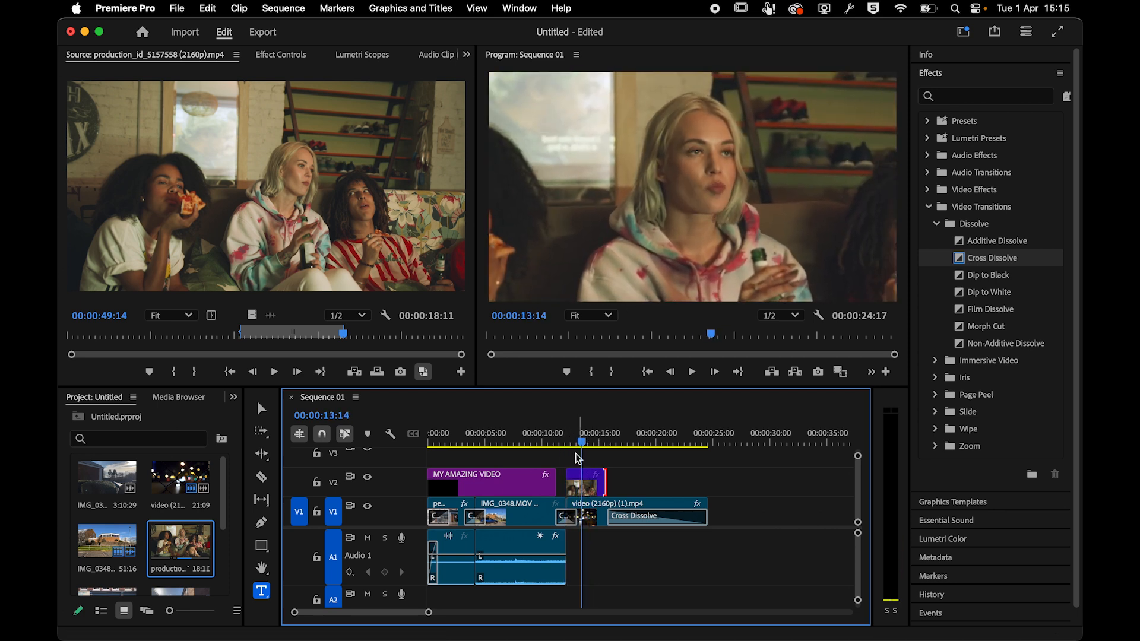
- Apply the default transition to the start of the new V2 clip and extend that start back to the title's end
{"action": "right_click", "coordinate": [572, 481]}
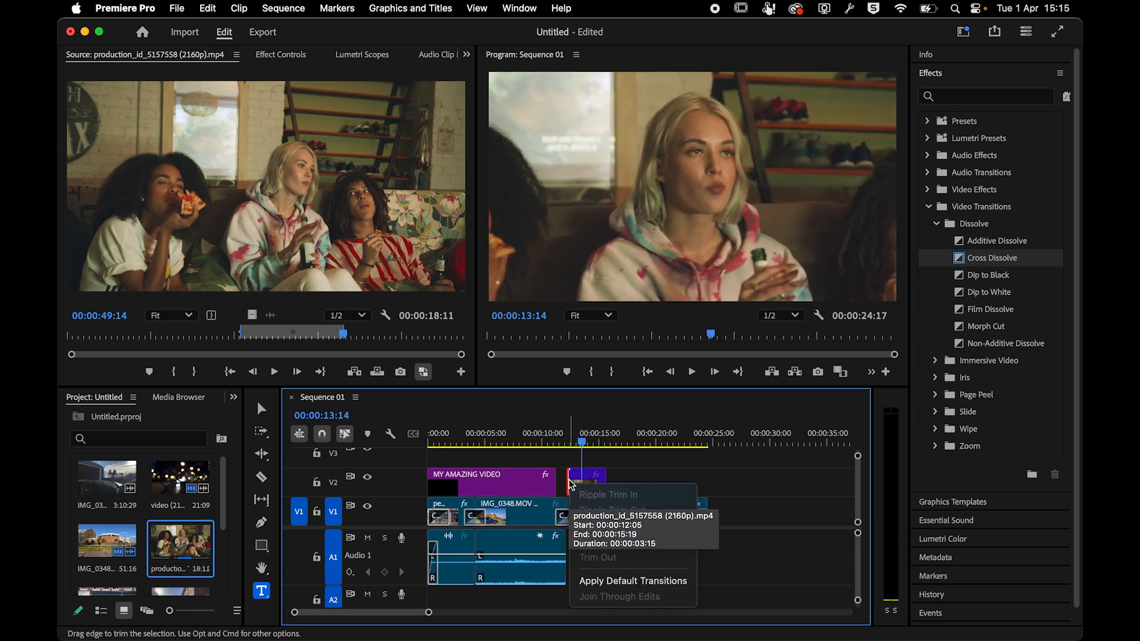
{"action": "left_click", "coordinate": [597, 582]}
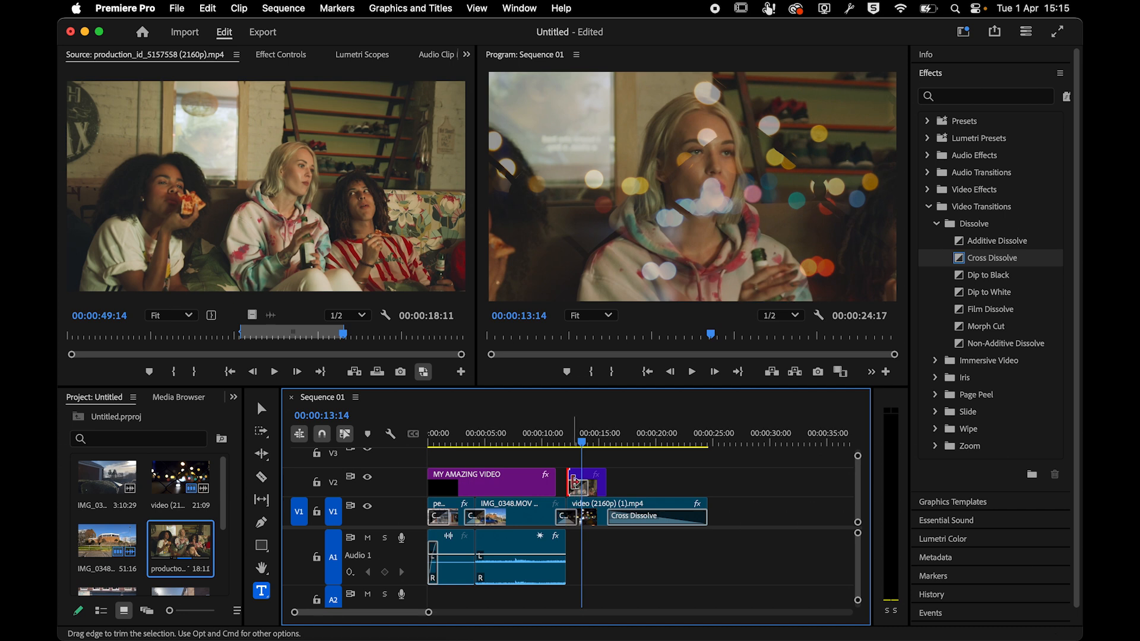
{"action": "left_click_drag", "start_coordinate": [564, 476], "coordinate": [594, 437]}
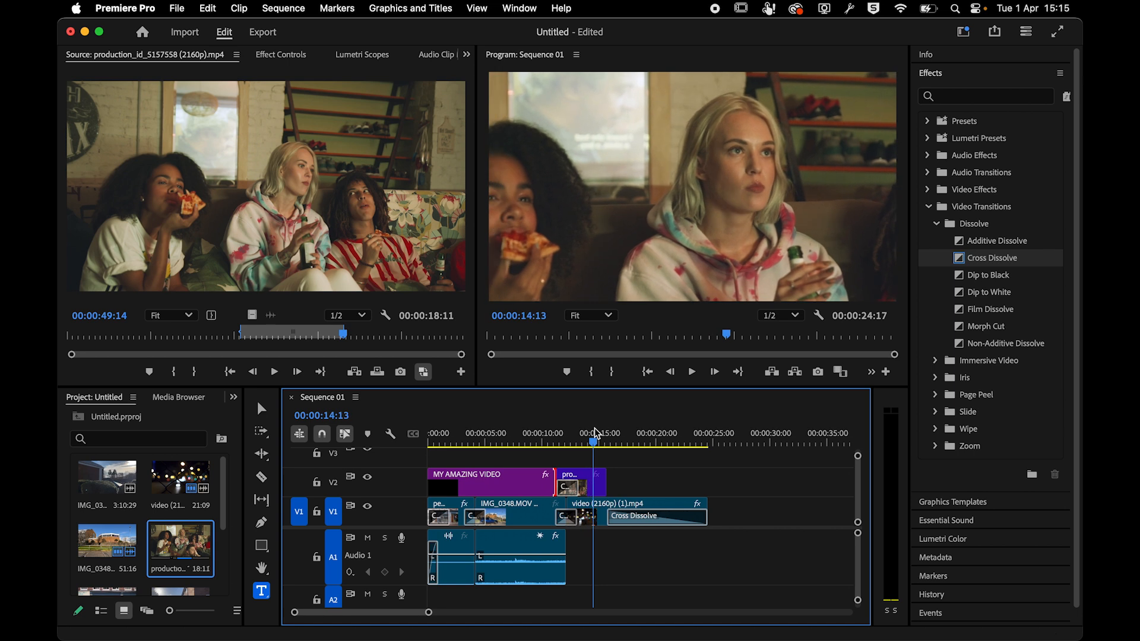
- Try the Darken, Multiply and Linear Burn blend modes on the production_id_5157558 clip on V2
{"action": "left_click", "coordinate": [597, 481]}
{"action": "double_click", "coordinate": [596, 477]}
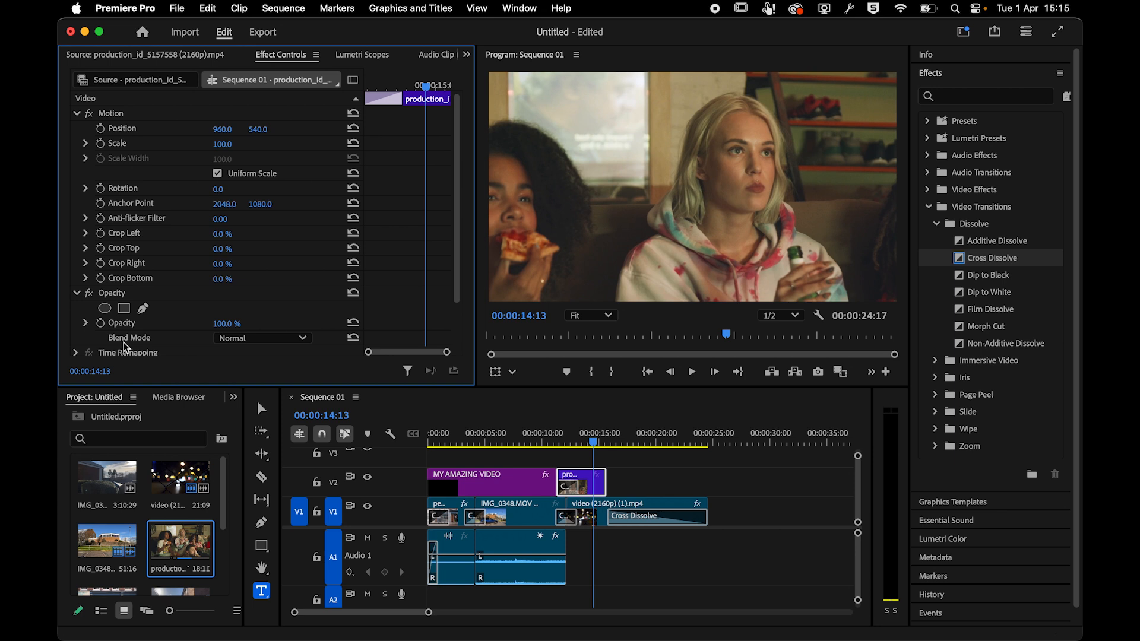
{"action": "left_click", "coordinate": [236, 340]}
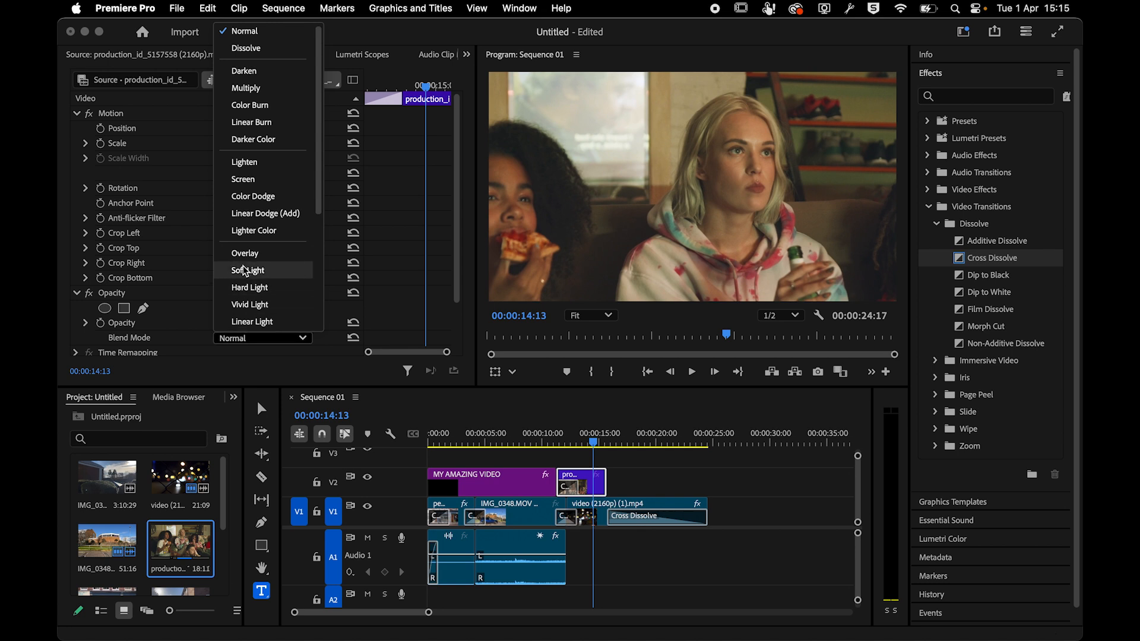
{"action": "left_click", "coordinate": [244, 75]}
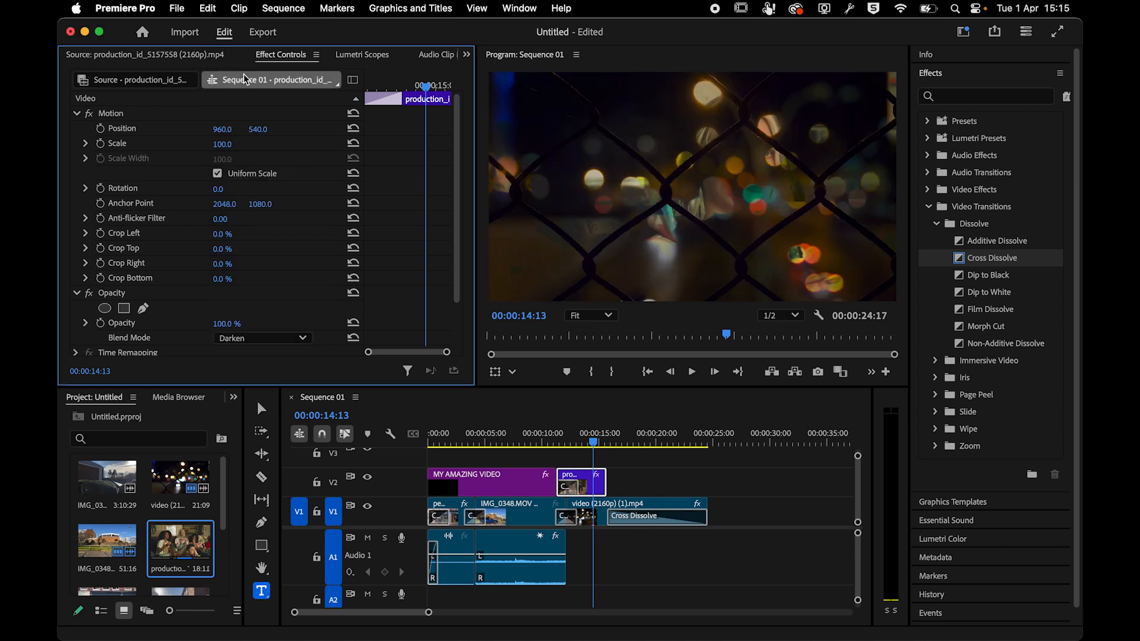
{"action": "left_click", "coordinate": [261, 334]}
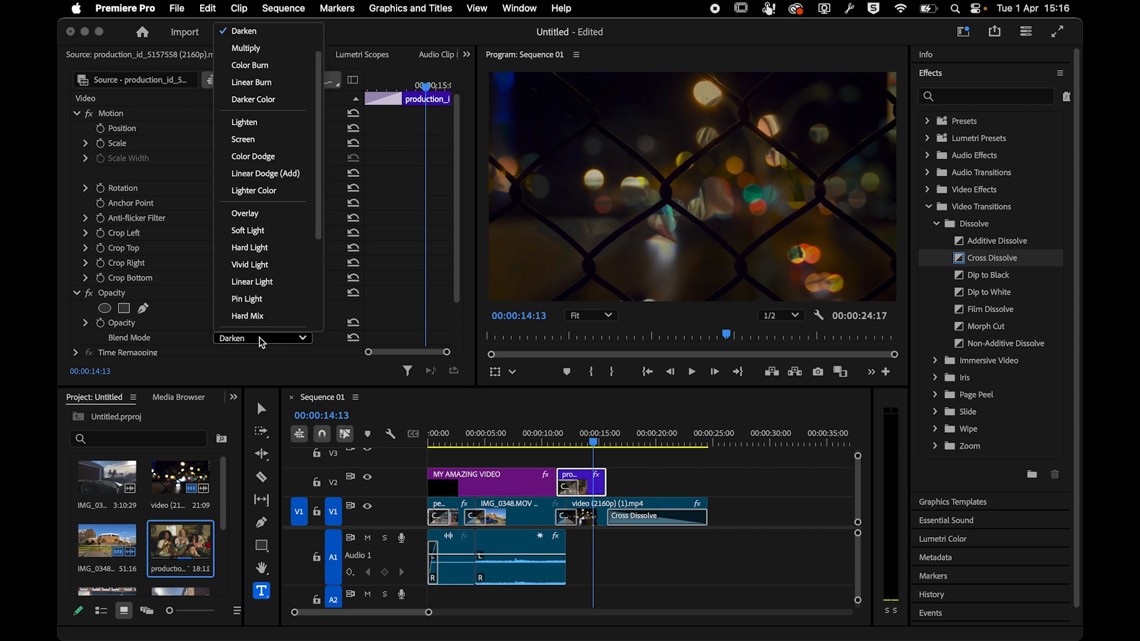
{"action": "left_click", "coordinate": [246, 58]}
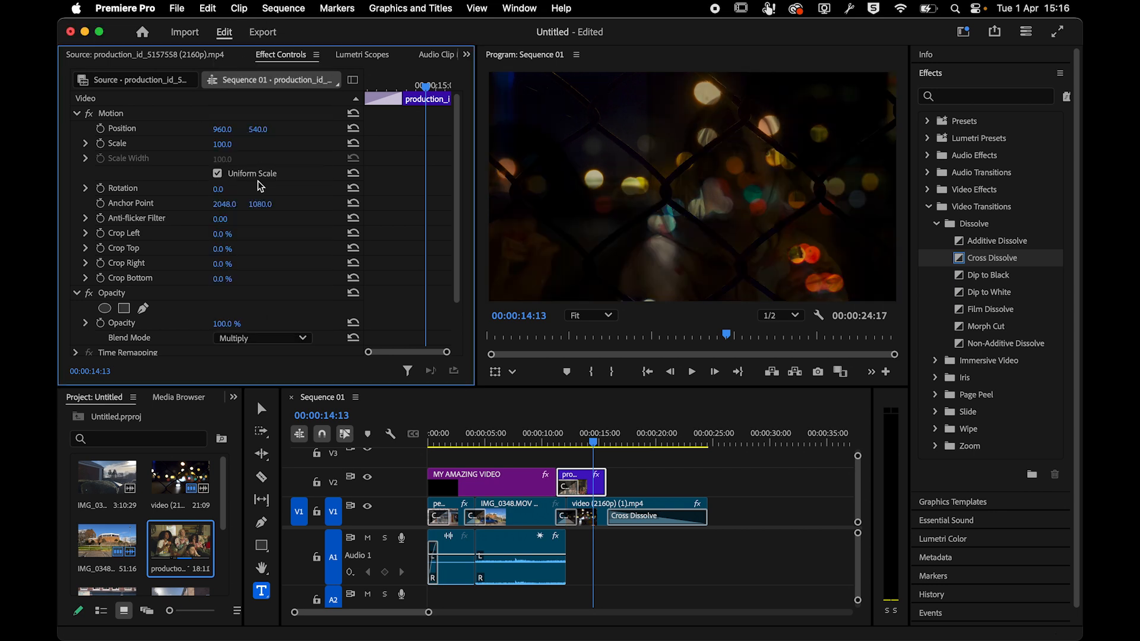
{"action": "left_click", "coordinate": [261, 337]}
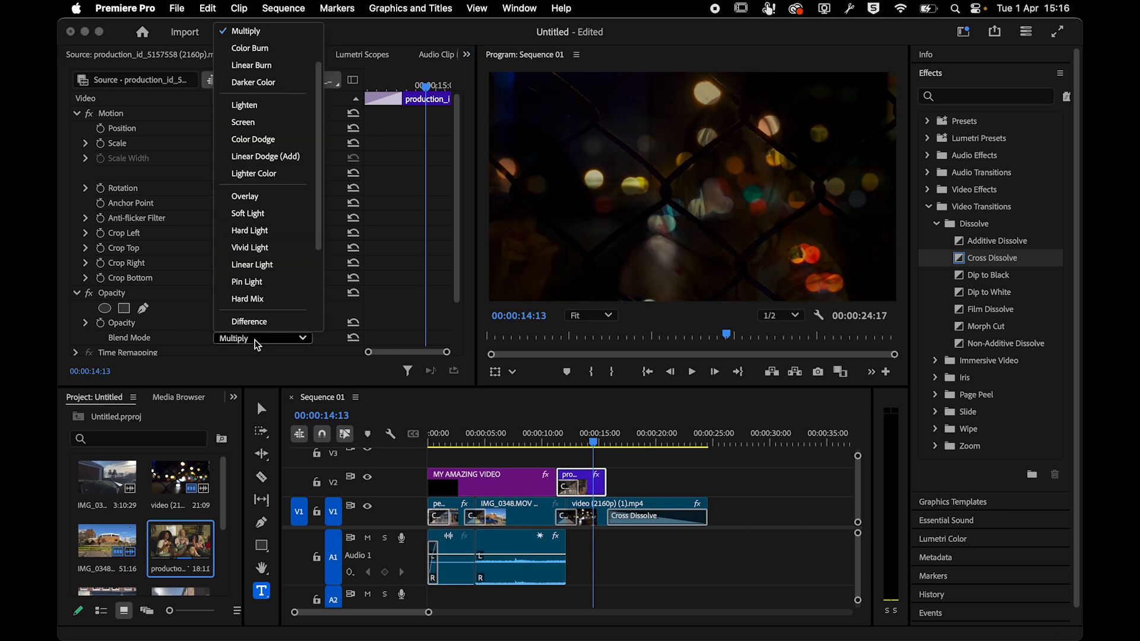
{"action": "left_click", "coordinate": [253, 67]}
- Set the Opacity blend mode of the production_id_5157558 clip to Color Dodge
{"action": "left_click", "coordinate": [265, 336]}
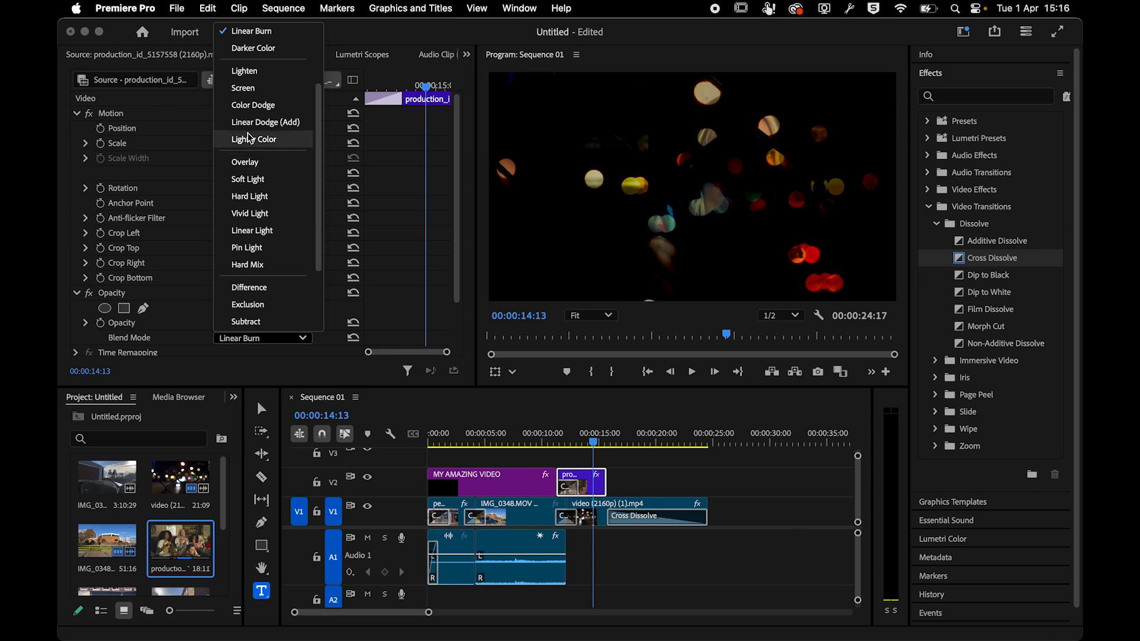
{"action": "left_click", "coordinate": [249, 105]}
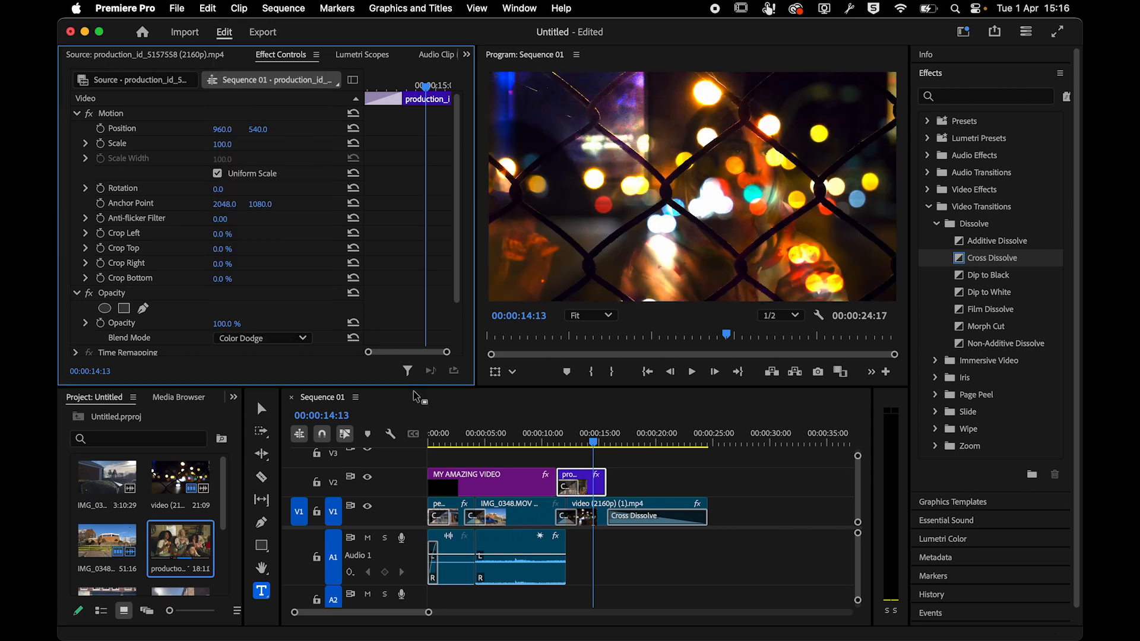
{"action": "mouse_move", "coordinate": [576, 442]}
{"action": "left_mouse_down"}
{"action": "mouse_move", "coordinate": [612, 440]}
{"action": "mouse_move", "coordinate": [596, 432]}
{"action": "left_mouse_up"}
- Extend the production_id_5157558 clip on V2 to the end of the V1 clip and apply the default transition at its end
{"action": "left_click_drag", "start_coordinate": [604, 484], "coordinate": [703, 487]}
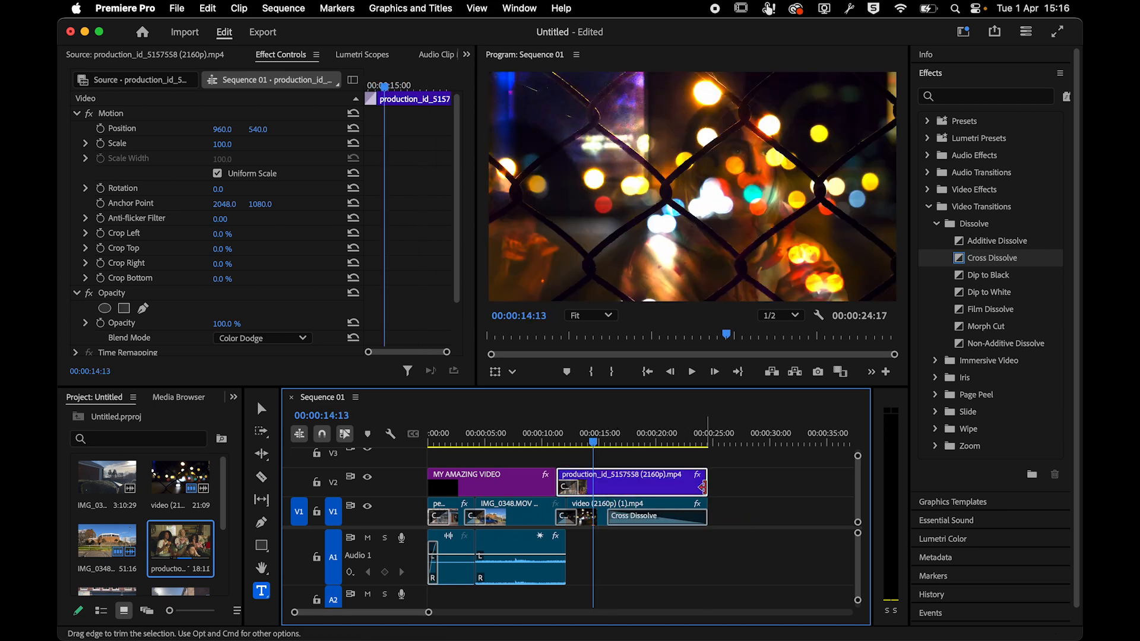
{"action": "right_click", "coordinate": [703, 487]}
{"action": "left_click", "coordinate": [732, 589]}
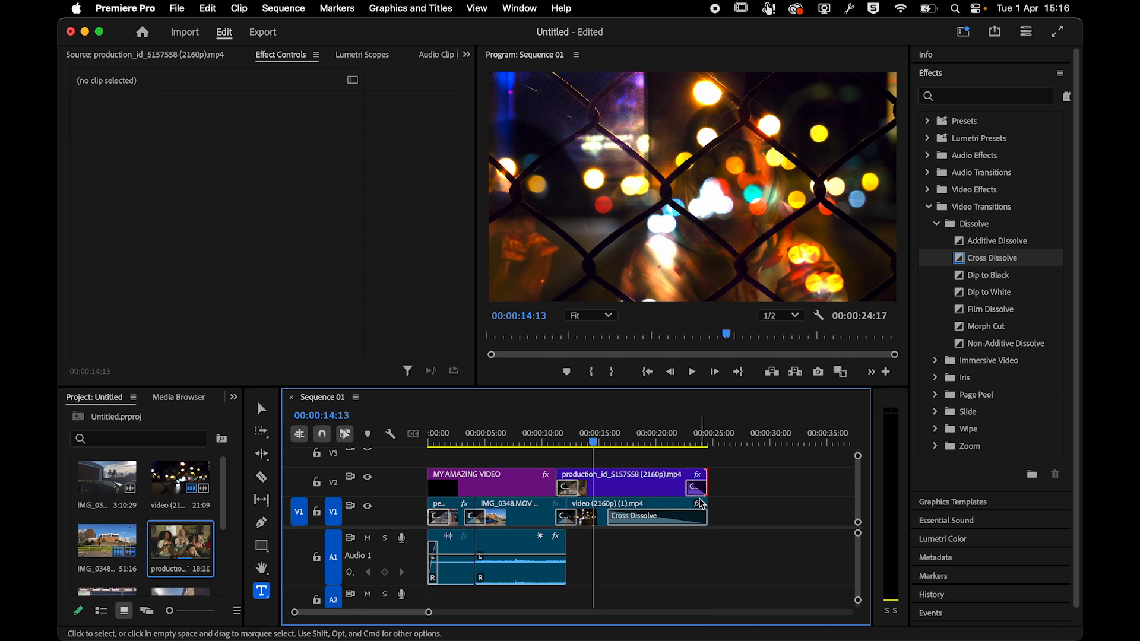
{"action": "left_click_drag", "start_coordinate": [555, 443], "coordinate": [591, 440]}
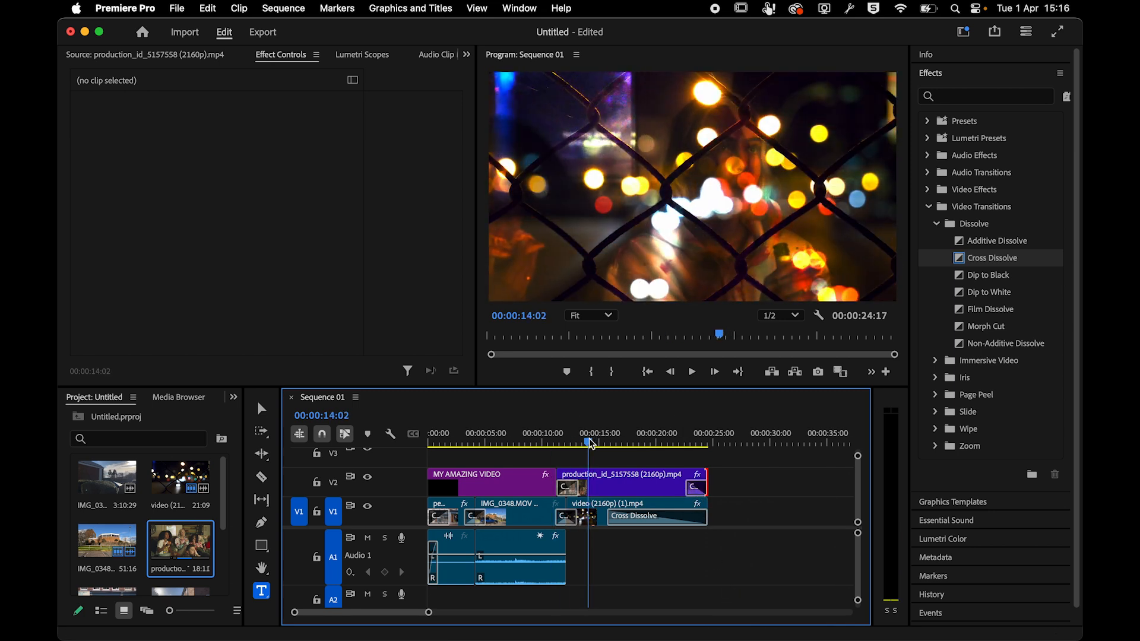
- Try the Overlay, Soft Light, Lighten and Screen blend modes on the production_id_5157558 clip
{"action": "left_click", "coordinate": [605, 481]}
{"action": "left_click", "coordinate": [229, 340]}
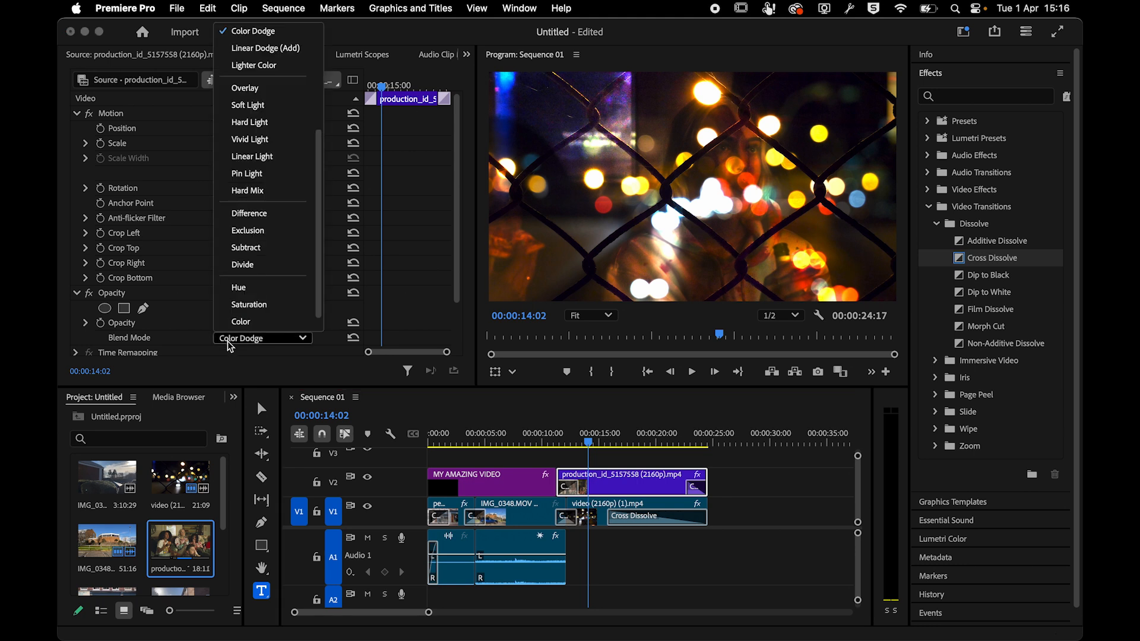
{"action": "left_click", "coordinate": [236, 94]}
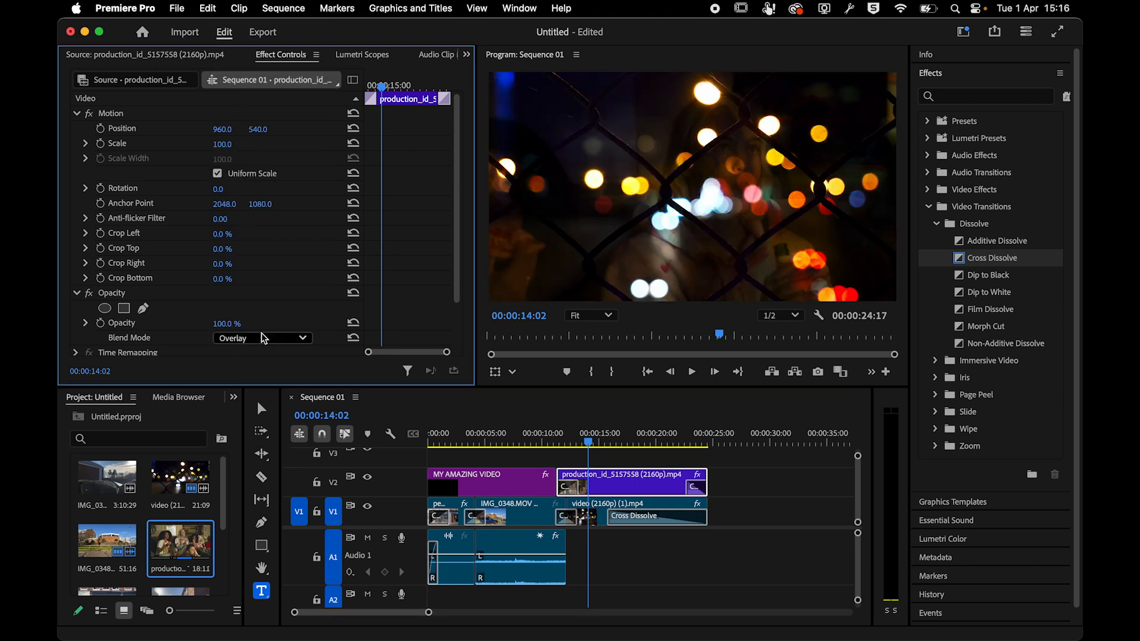
{"action": "left_click", "coordinate": [262, 338]}
{"action": "left_click", "coordinate": [244, 87]}
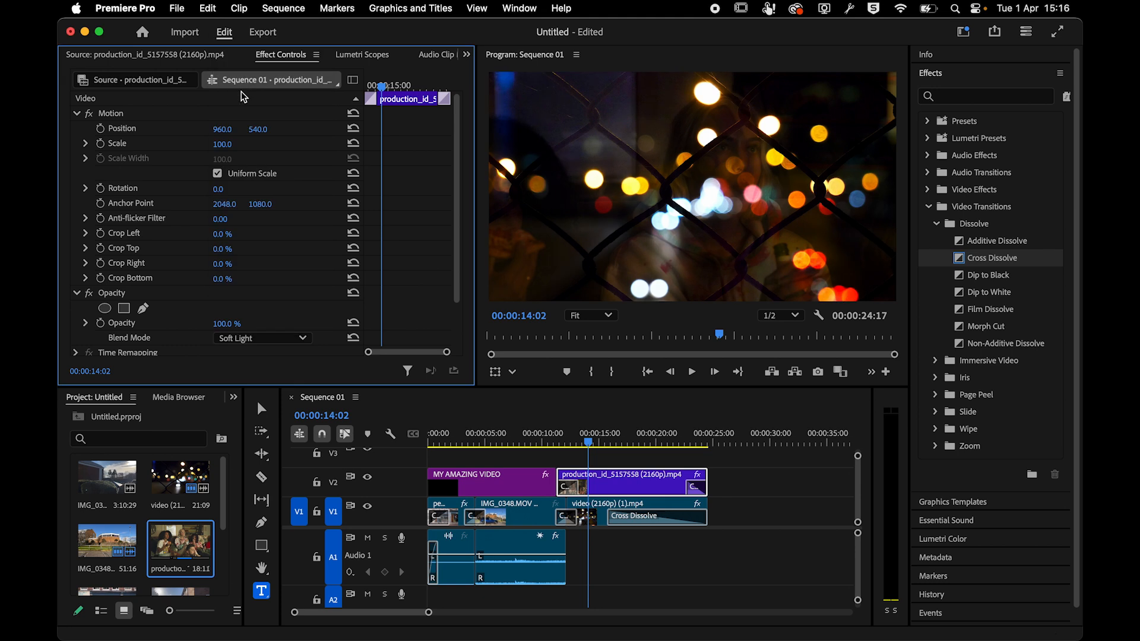
{"action": "left_click", "coordinate": [271, 336]}
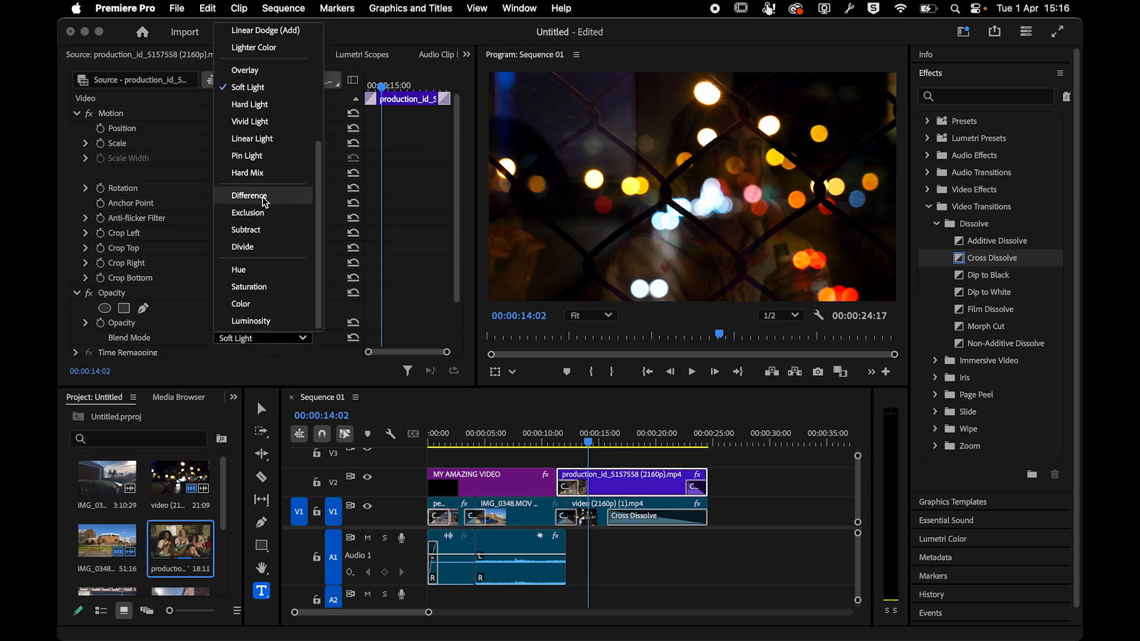
{"action": "scroll", "coordinate": [263, 200], "scroll_direction": "up", "scroll_amount": 5}
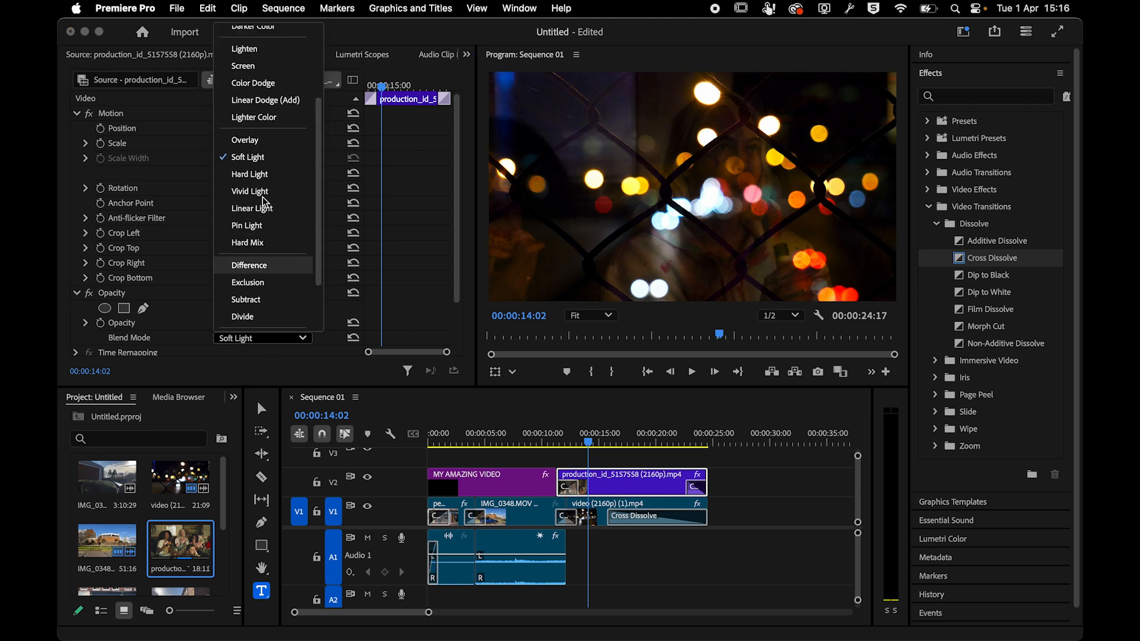
{"action": "left_click", "coordinate": [244, 116]}
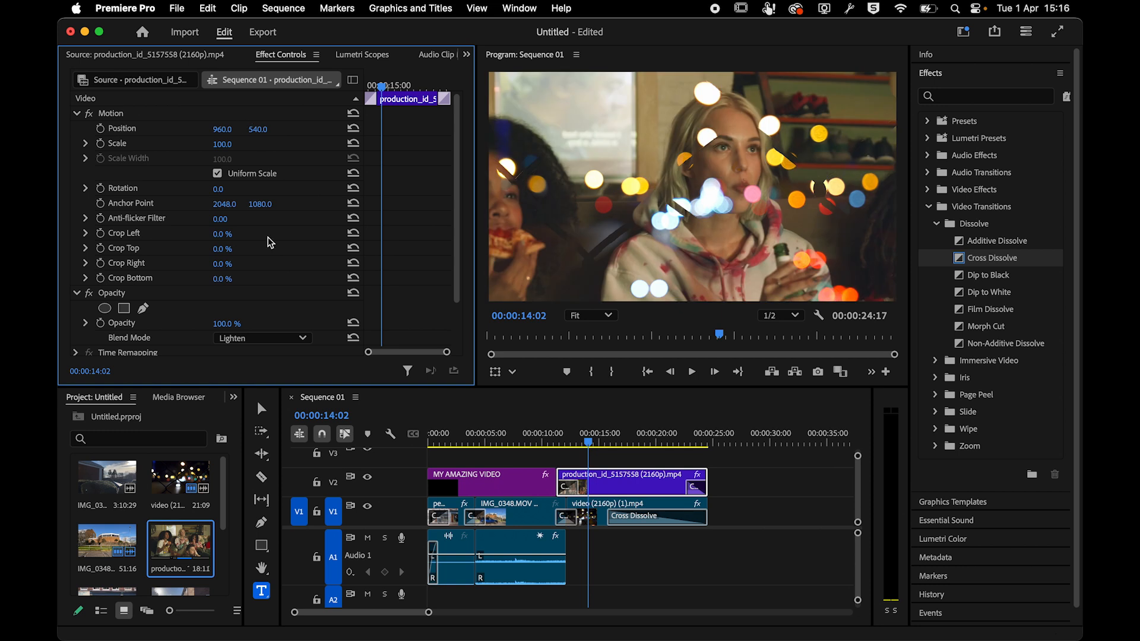
{"action": "left_click", "coordinate": [271, 340]}
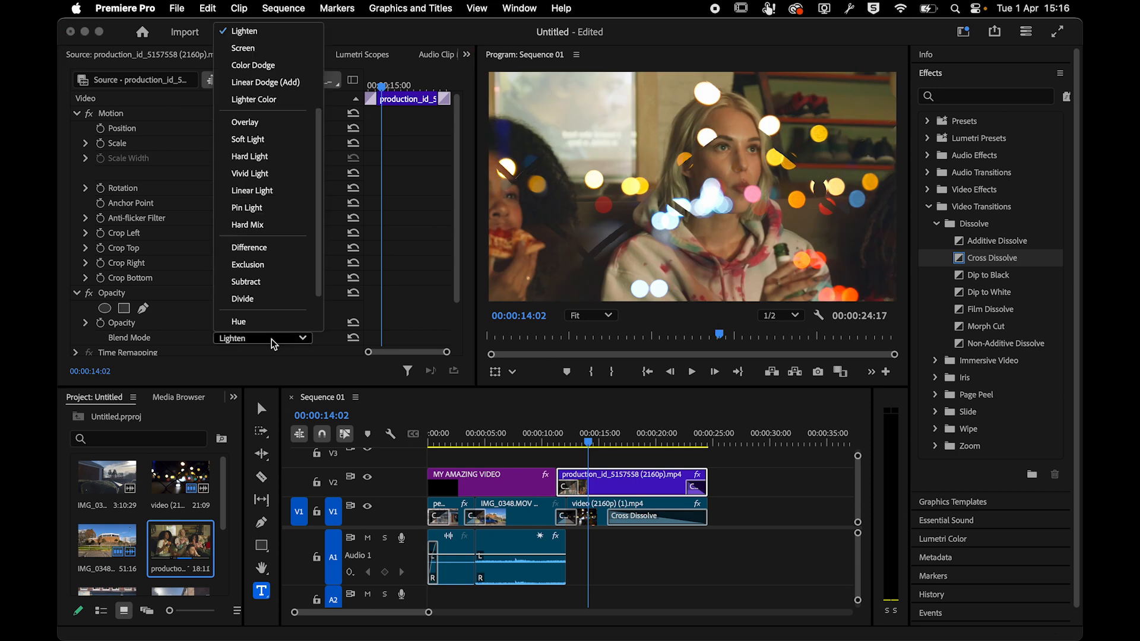
{"action": "left_click", "coordinate": [244, 49]}
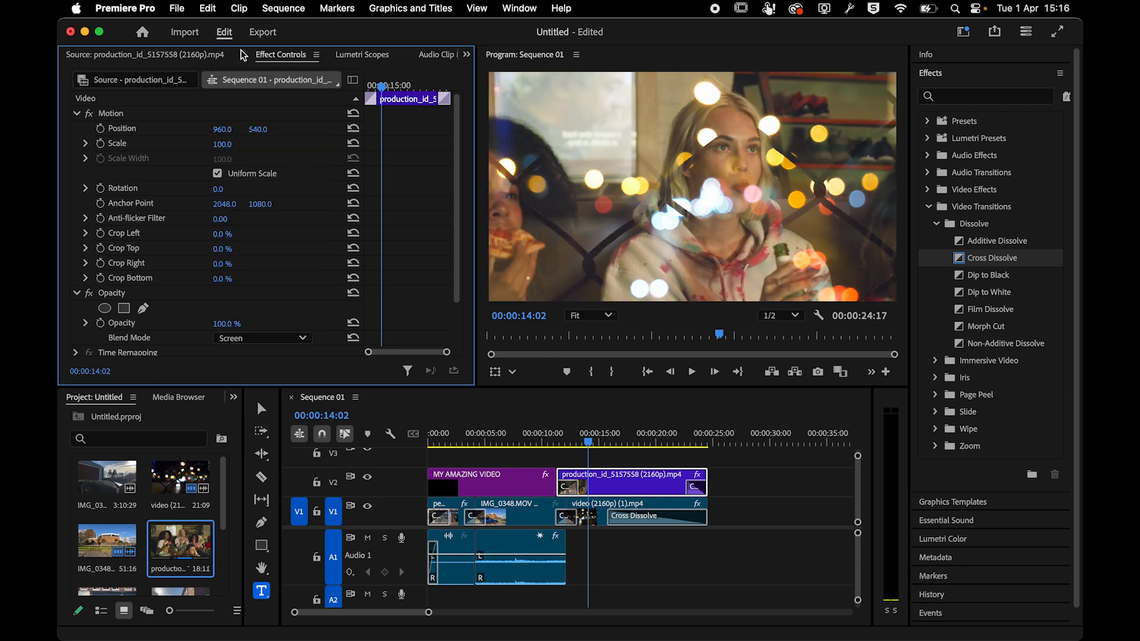
- Preview the overlay up to 00:00:15:20 and switch the V2 clip's blend mode back to Color Dodge
{"action": "left_click_drag", "start_coordinate": [569, 437], "coordinate": [611, 449]}
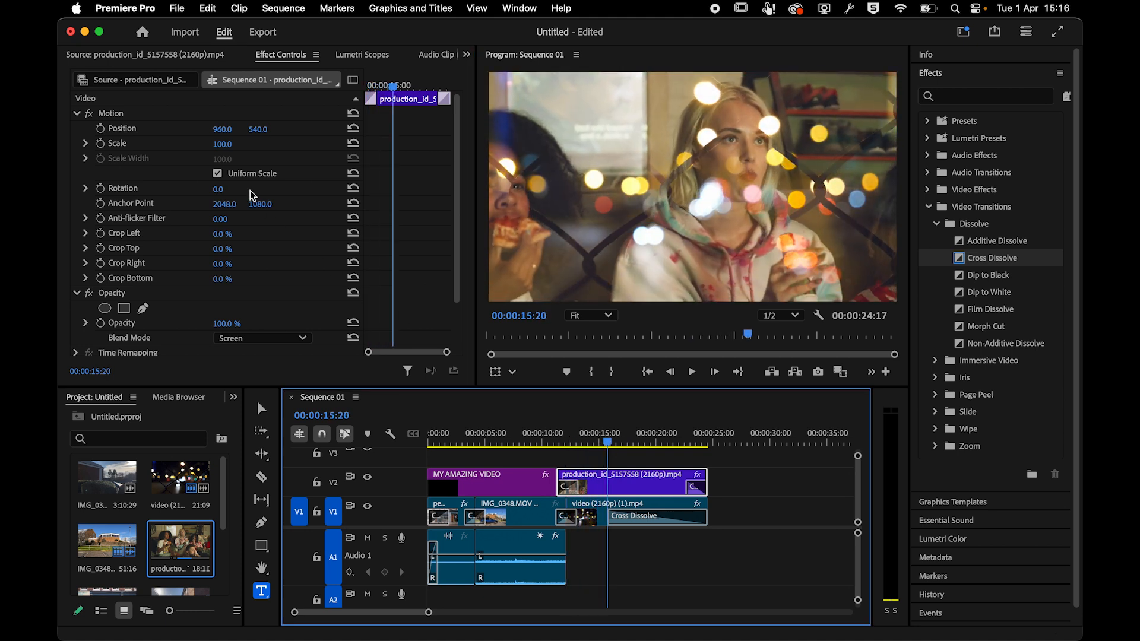
{"action": "left_click", "coordinate": [248, 343]}
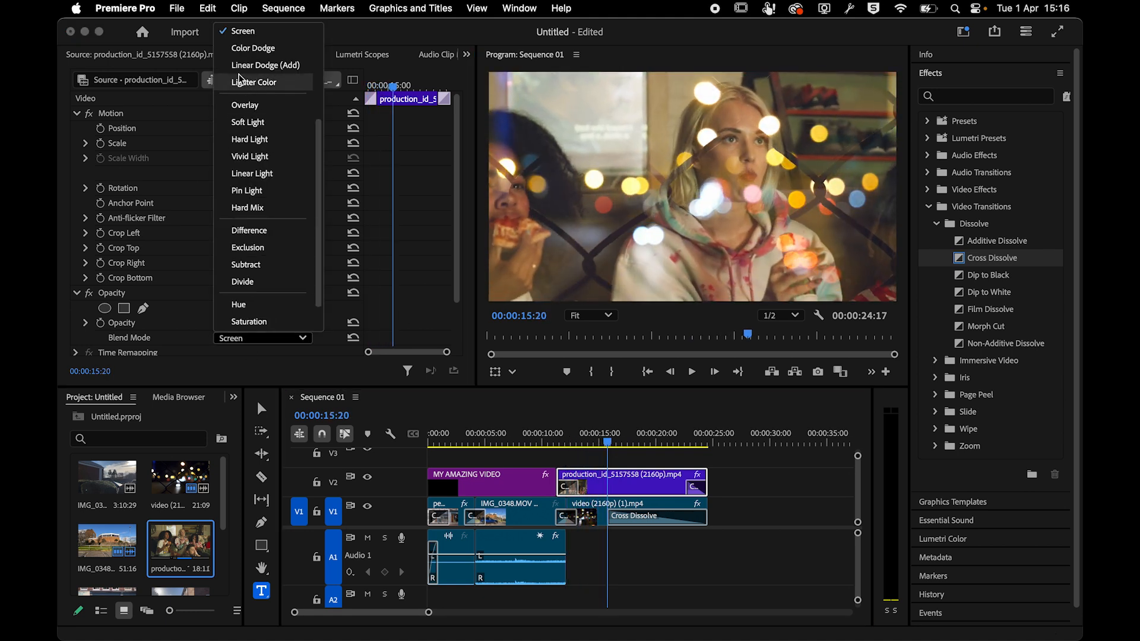
{"action": "left_click", "coordinate": [238, 45]}
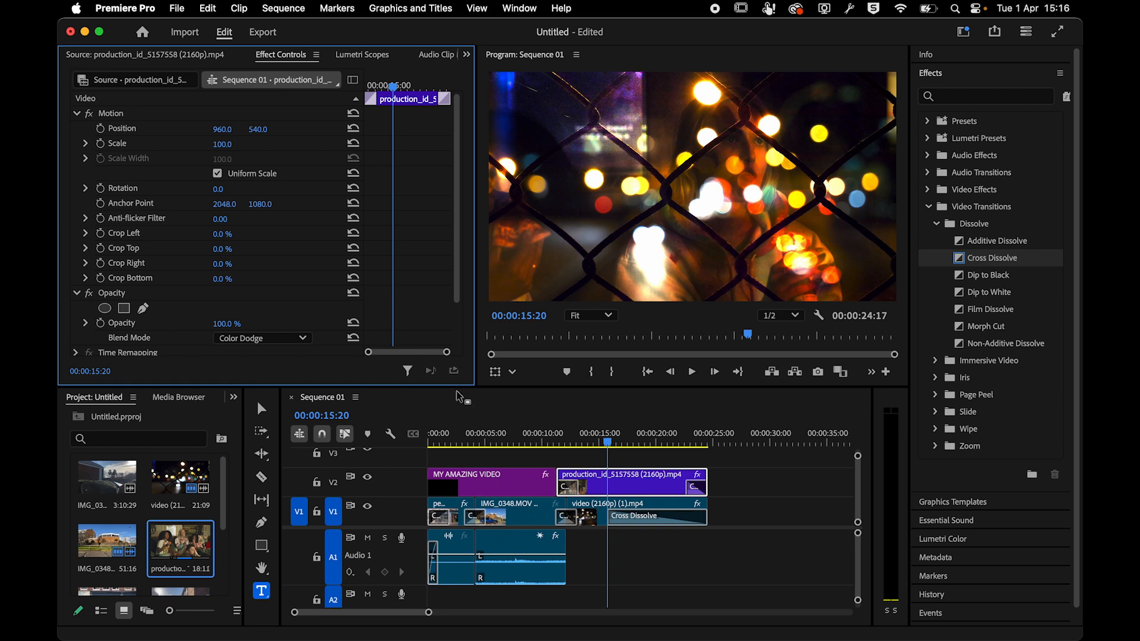
- Switch to Adobe Photoshop 2025 and dismiss the cloud documents and What's new messages
{"action": "left_click_drag", "start_coordinate": [532, 440], "coordinate": [600, 436]}
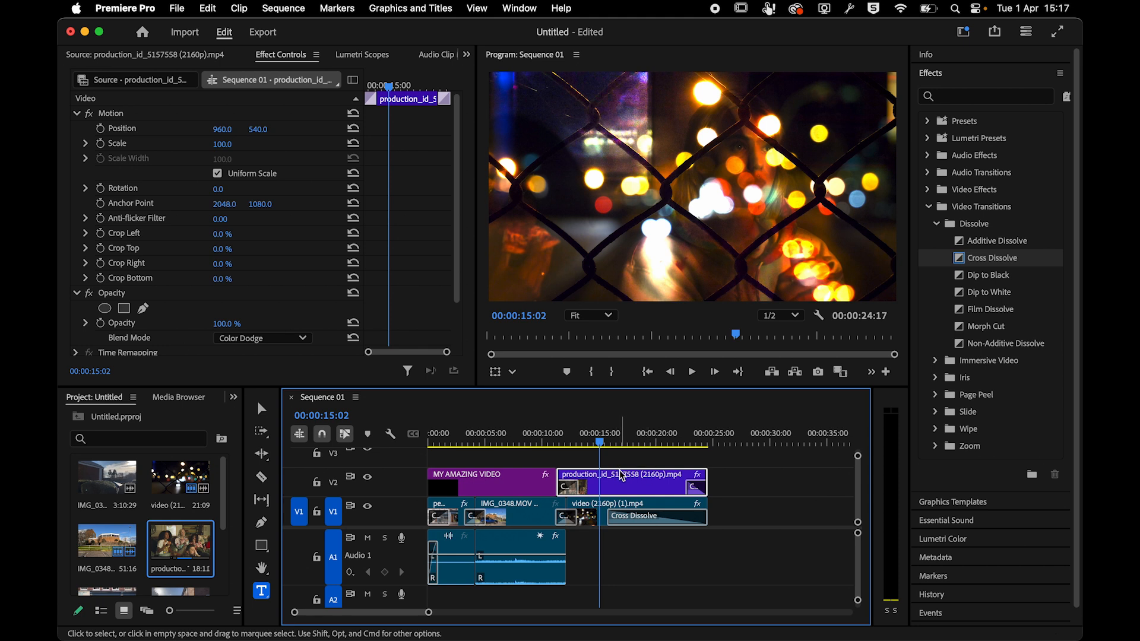
{"action": "key", "text": "super+space"}
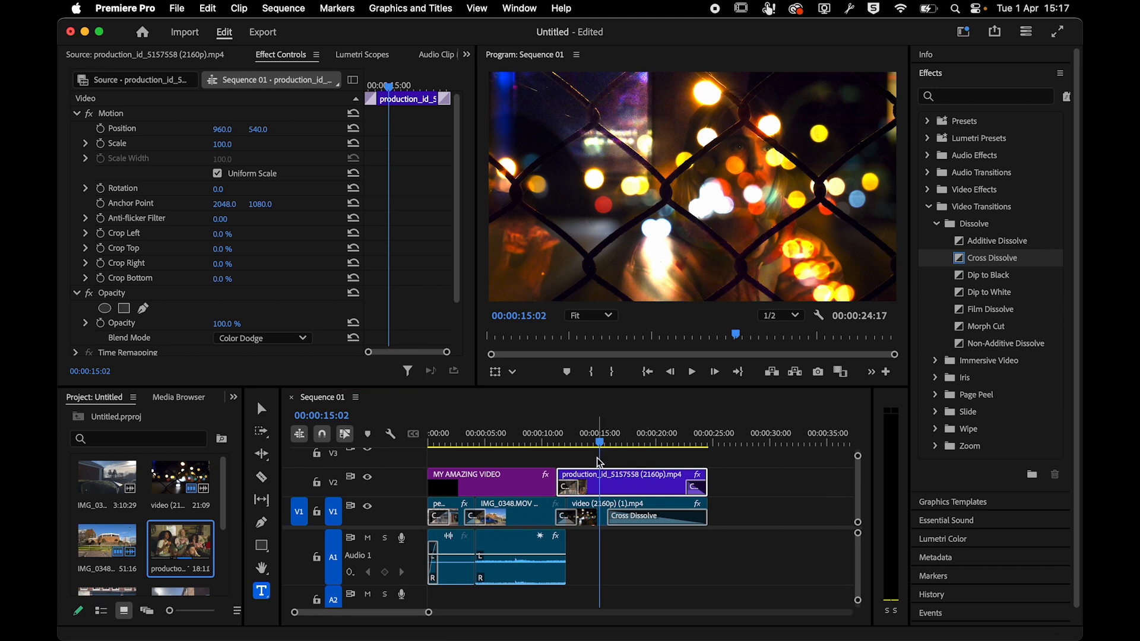
{"action": "type", "text": "photoshop"}
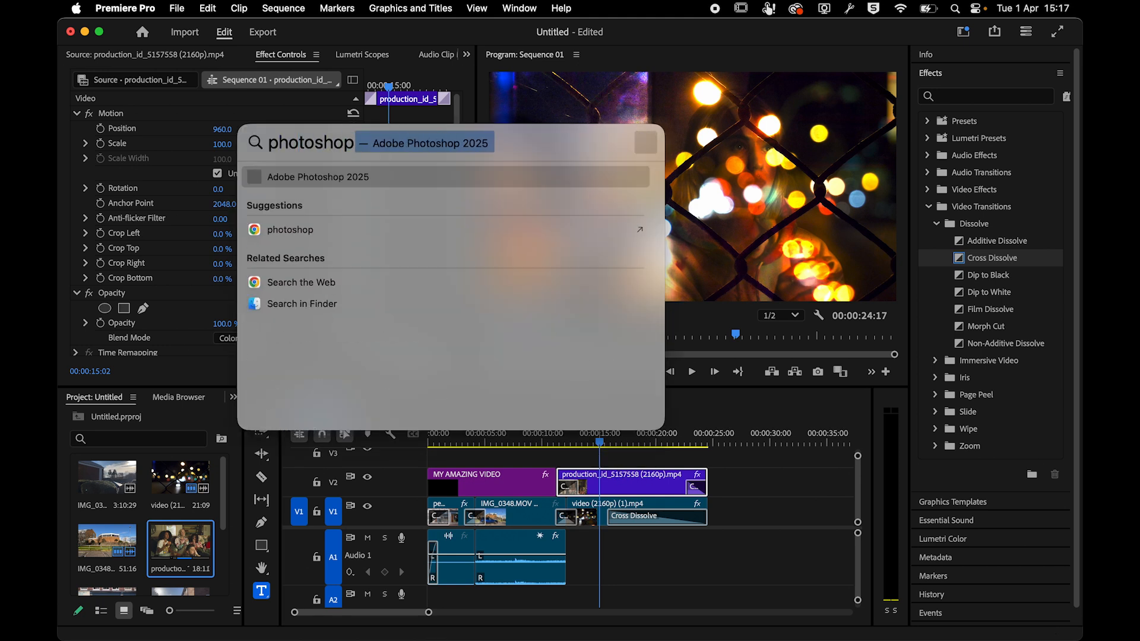
{"action": "key", "text": "Escape"}
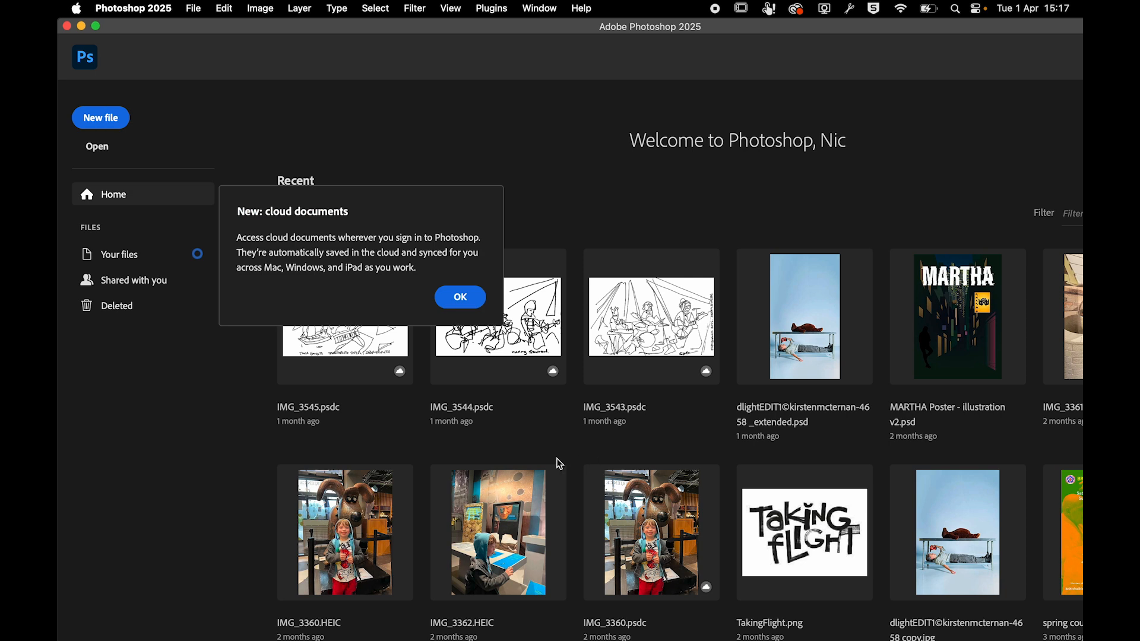
{"action": "left_click", "coordinate": [459, 297]}
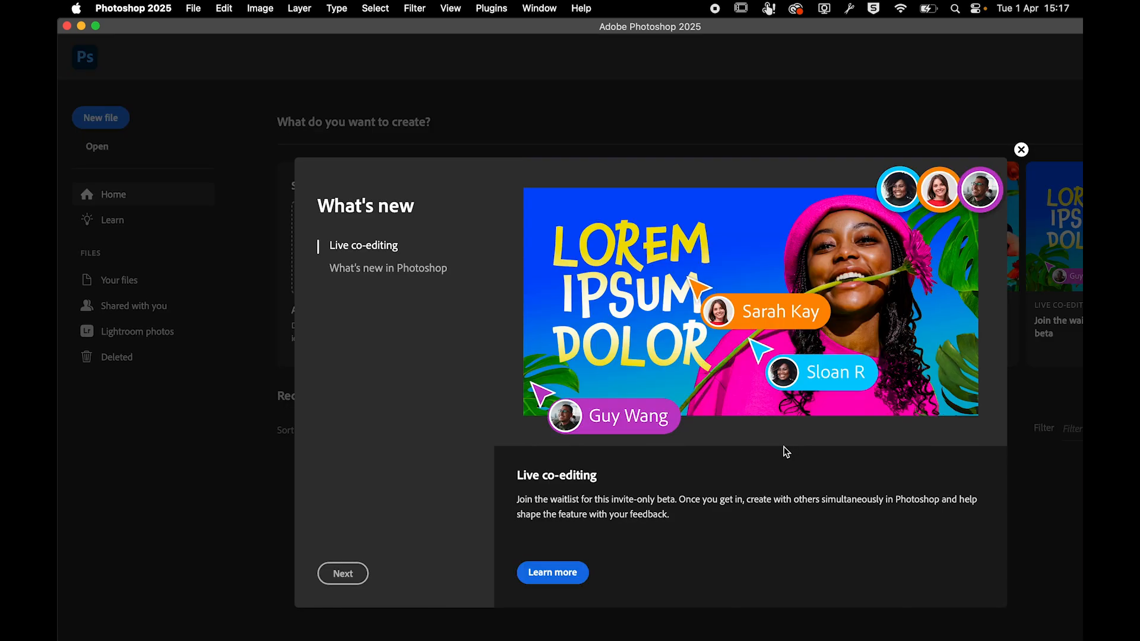
{"action": "left_click", "coordinate": [1022, 149]}
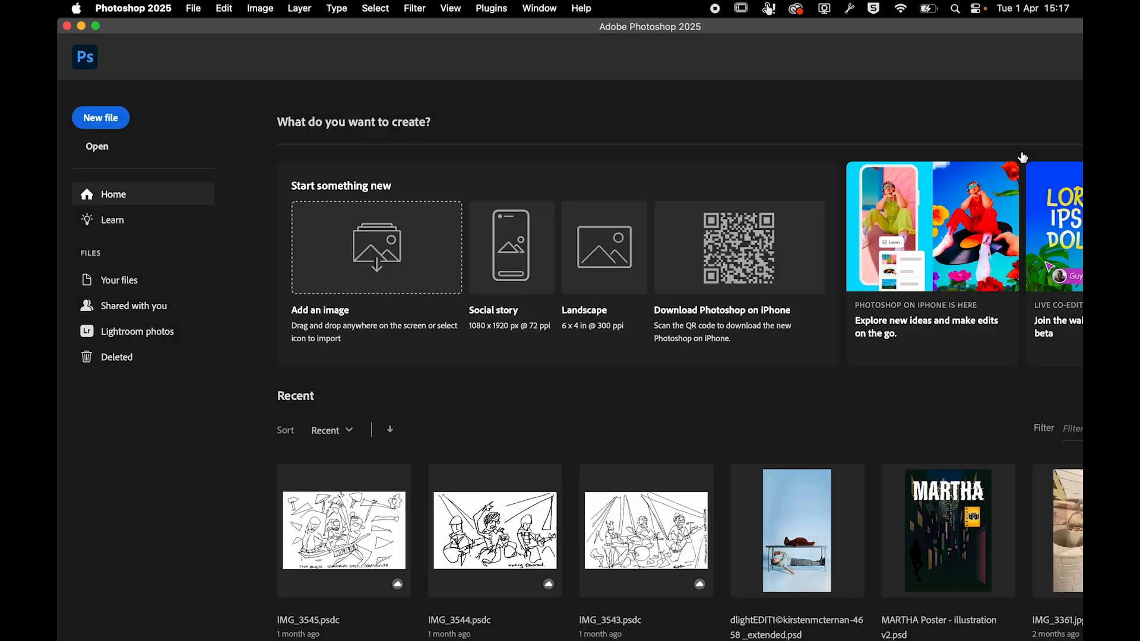
- Open the recent "4658 copy.jpg" photo of the bear lying on the metal table
{"action": "scroll", "coordinate": [883, 416], "scroll_direction": "down", "scroll_amount": 5}
{"action": "scroll", "coordinate": [883, 417], "scroll_direction": "down", "scroll_amount": 5}
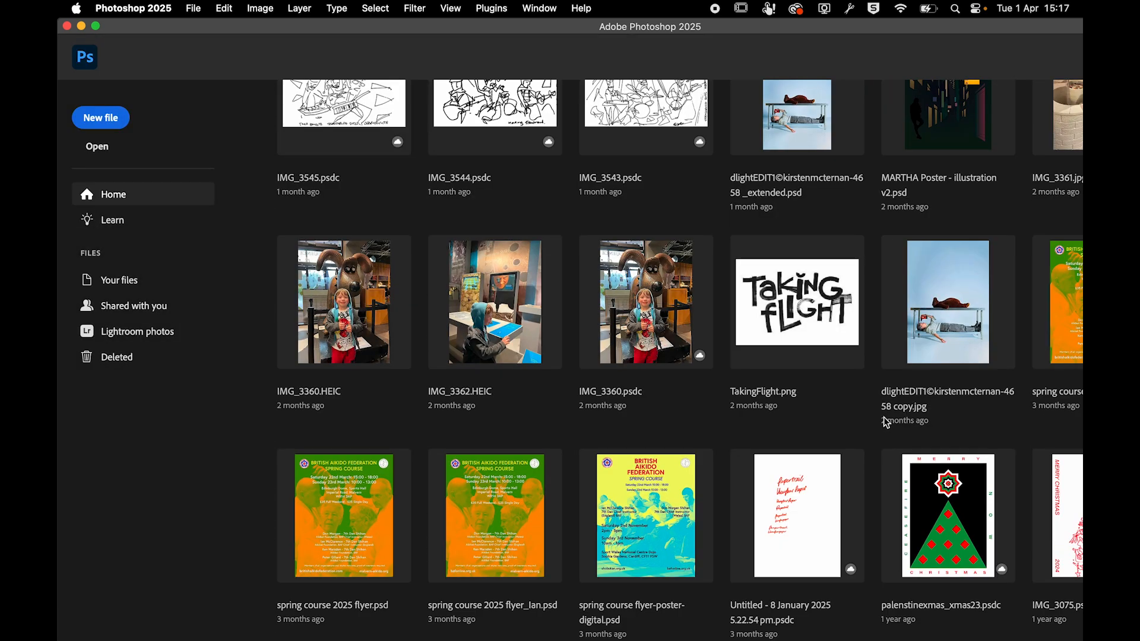
{"action": "scroll", "coordinate": [883, 417], "scroll_direction": "up", "scroll_amount": 5}
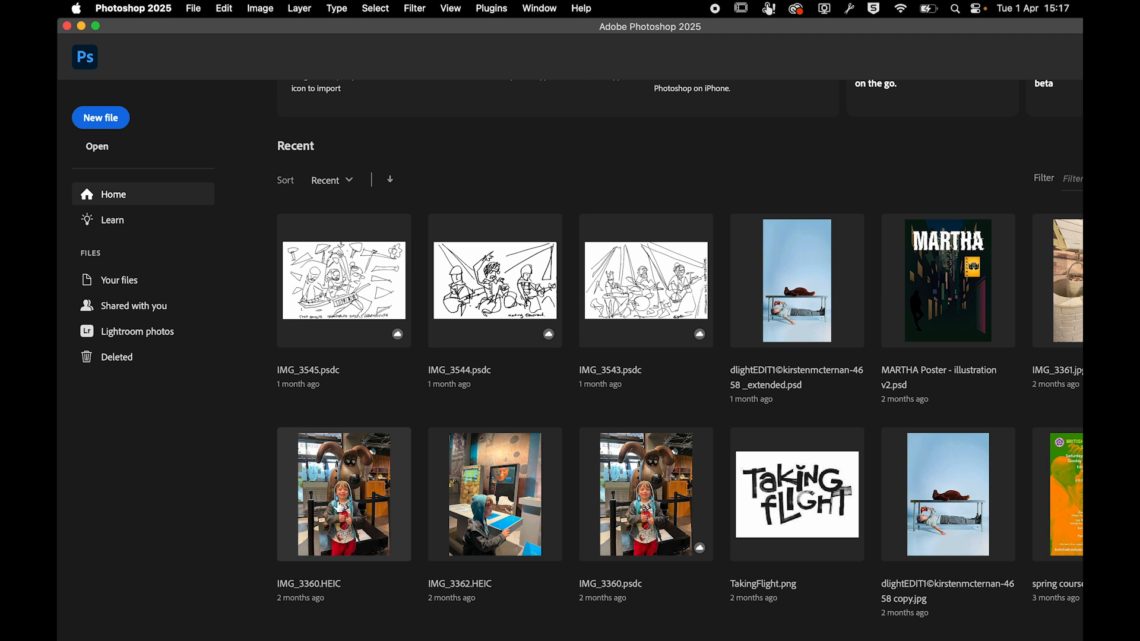
{"action": "scroll", "coordinate": [742, 415], "scroll_direction": "down", "scroll_amount": 1}
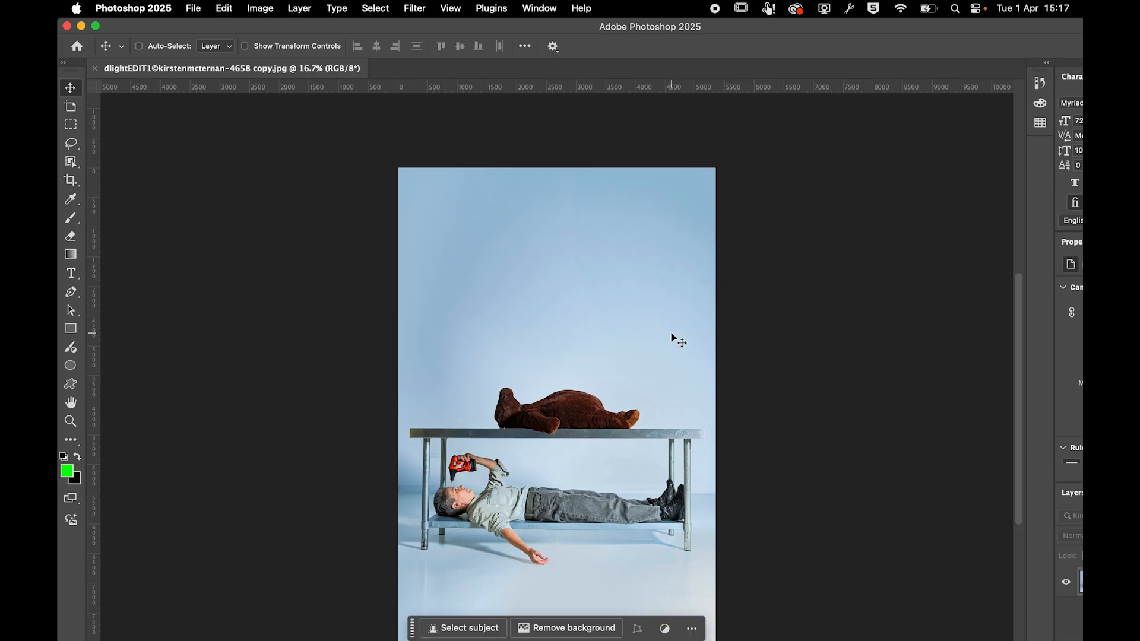
- Look through the lasso variants, including the Selection Brush and Polygonal Lasso, and the list of extra tools
{"action": "key", "text": "super+equal"}
{"action": "key", "text": "super+equal"}
{"action": "key", "text": "super+equal"}
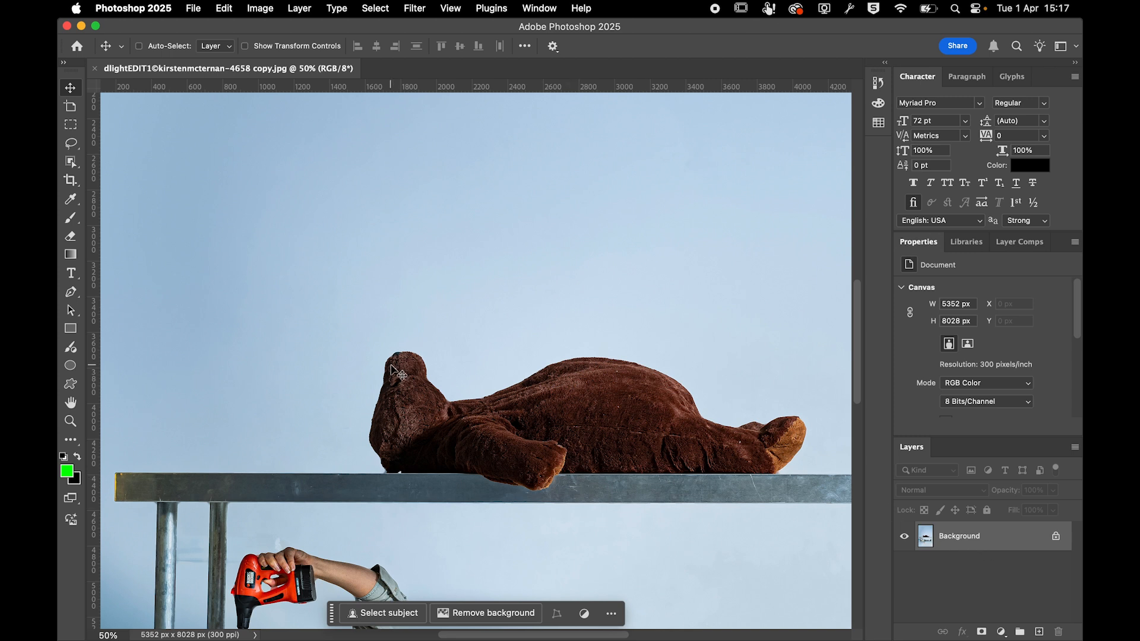
{"action": "left_click", "coordinate": [70, 145]}
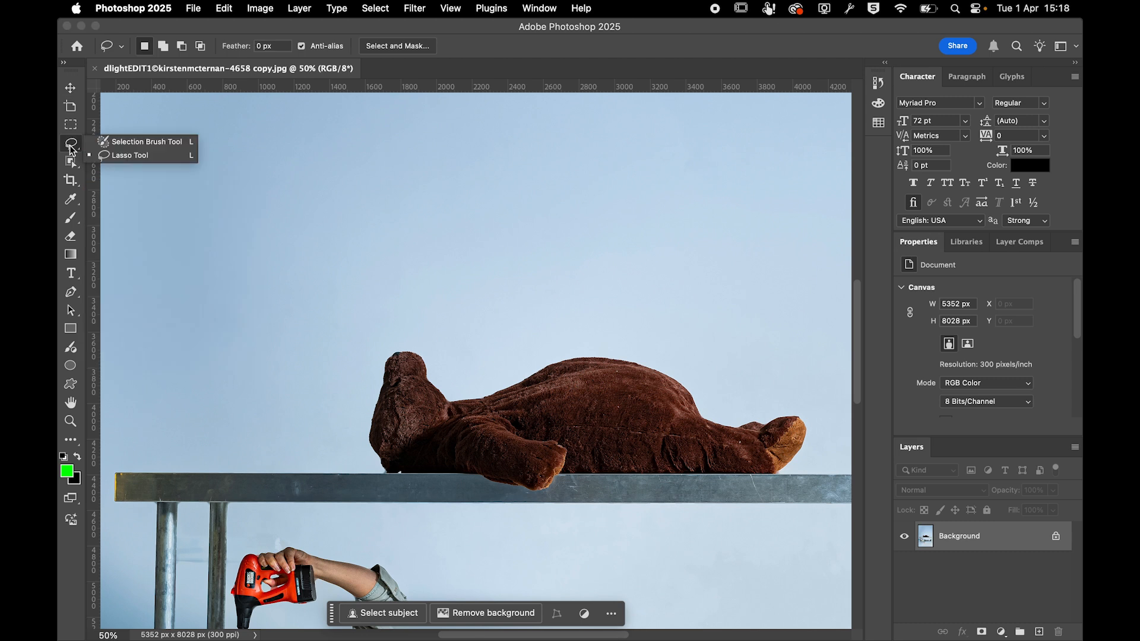
{"action": "left_click", "coordinate": [106, 155]}
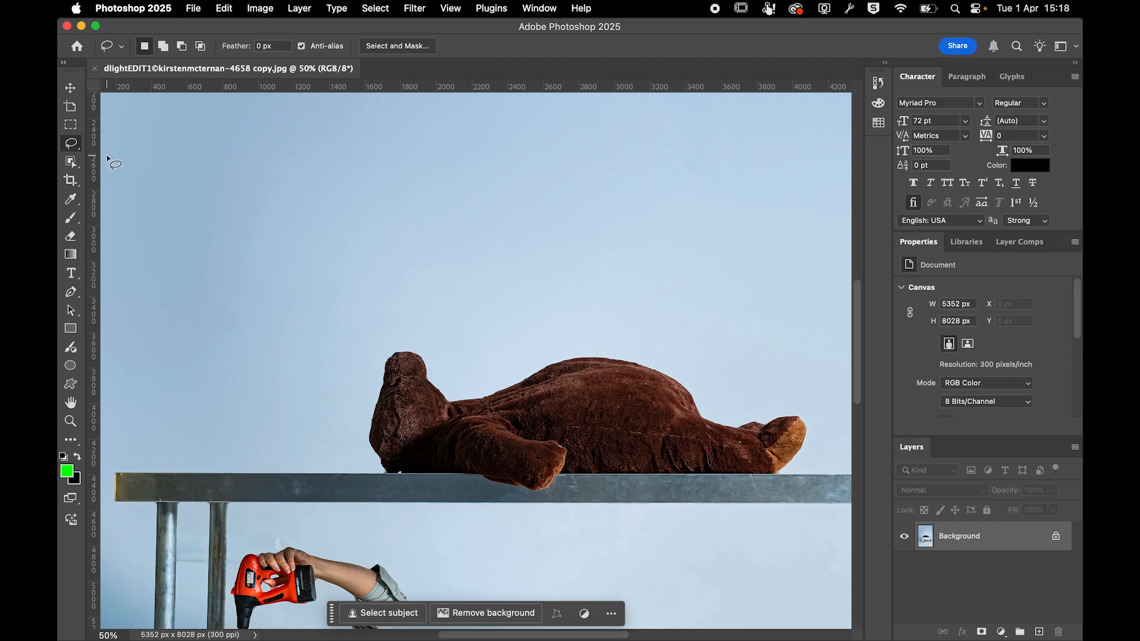
{"action": "left_click", "coordinate": [71, 144]}
{"action": "left_click", "coordinate": [75, 147]}
{"action": "left_click", "coordinate": [76, 143]}
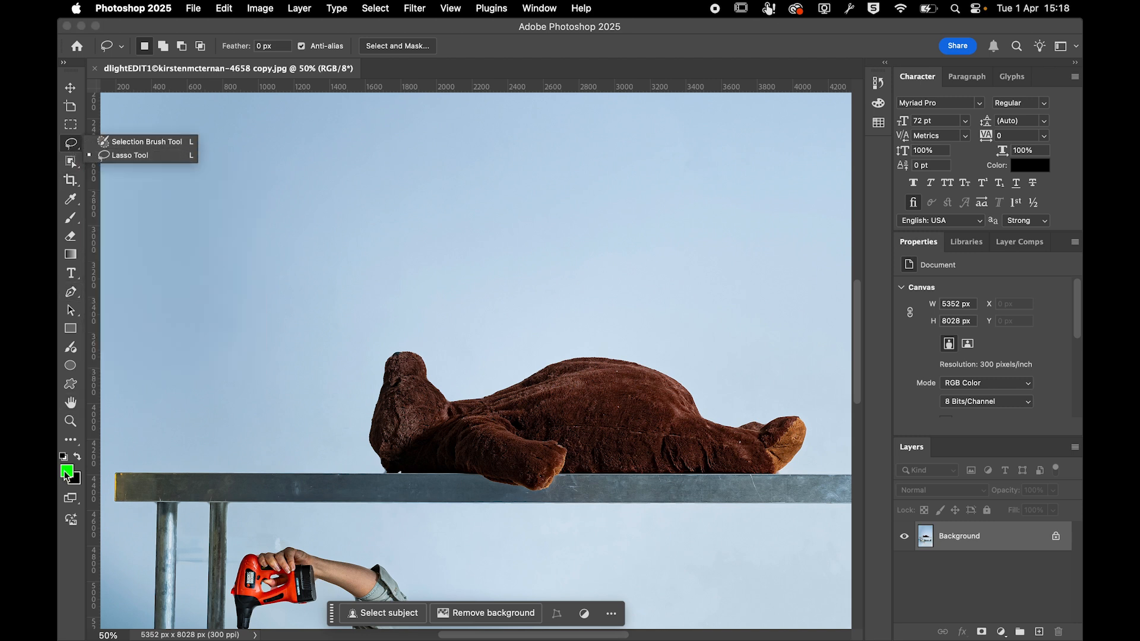
{"action": "left_click", "coordinate": [71, 440]}
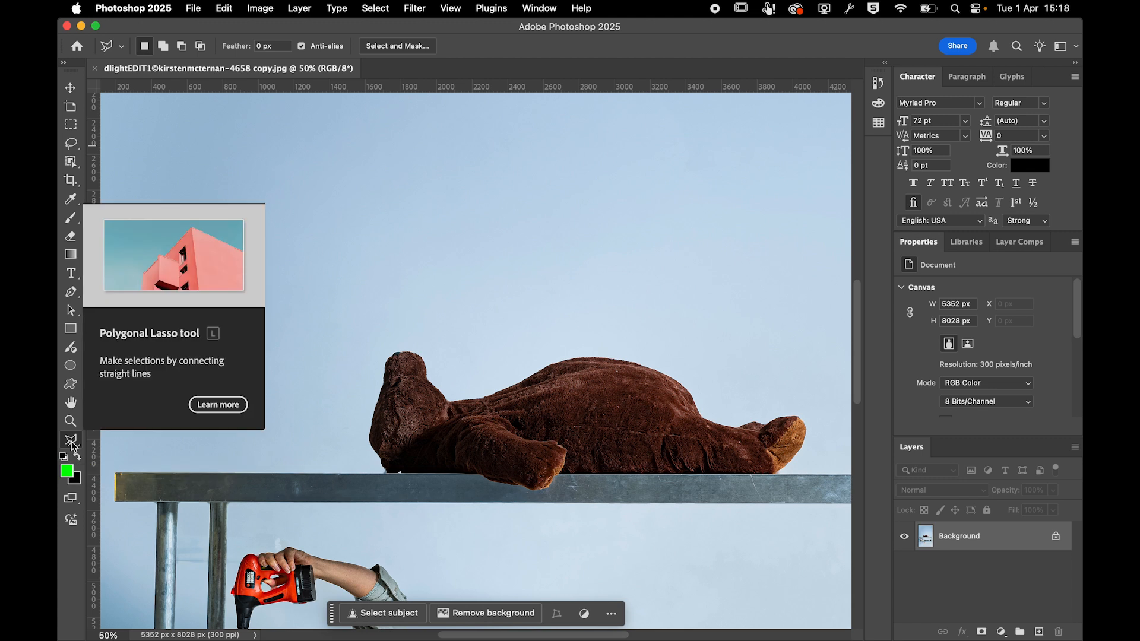
{"action": "left_click", "coordinate": [72, 446]}
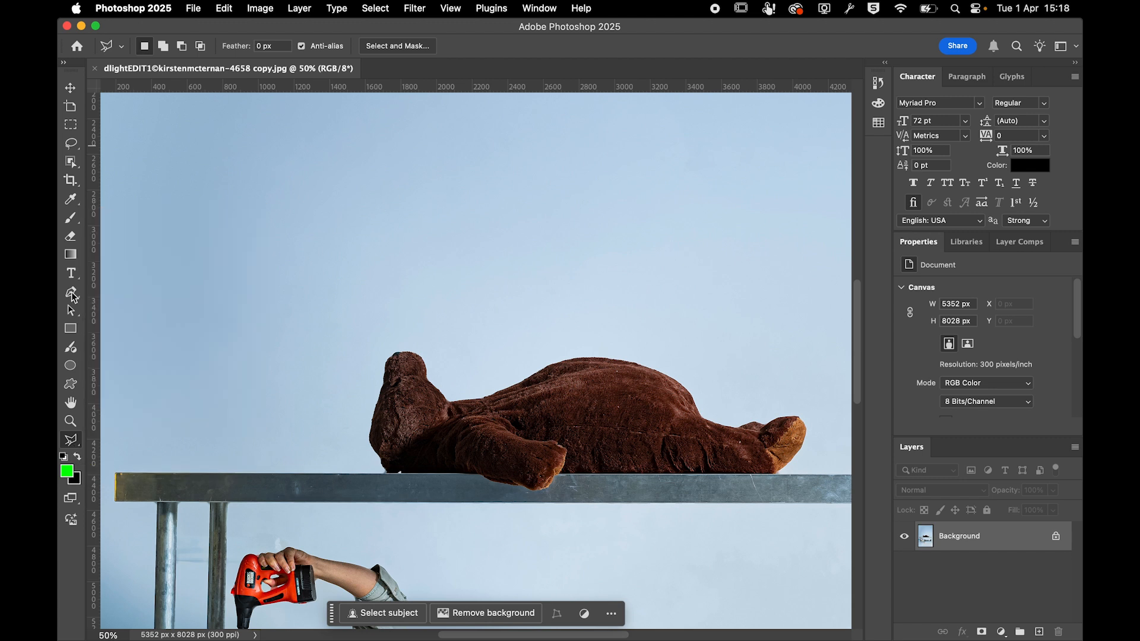
{"action": "left_click", "coordinate": [69, 439]}
{"action": "left_click", "coordinate": [72, 446]}
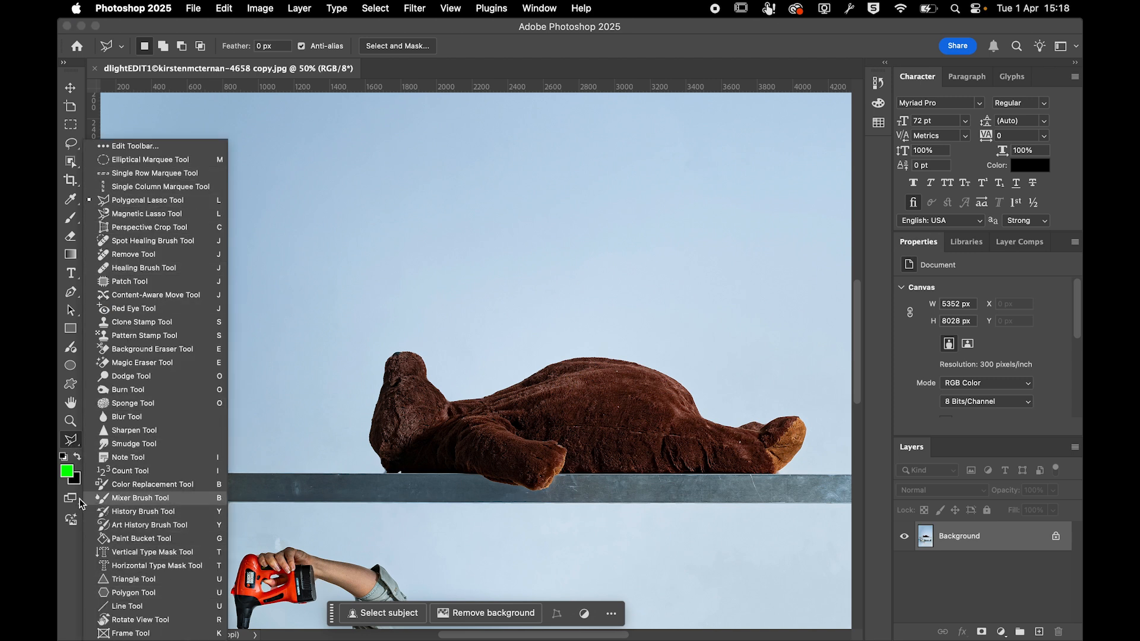
{"action": "left_click", "coordinate": [72, 444]}
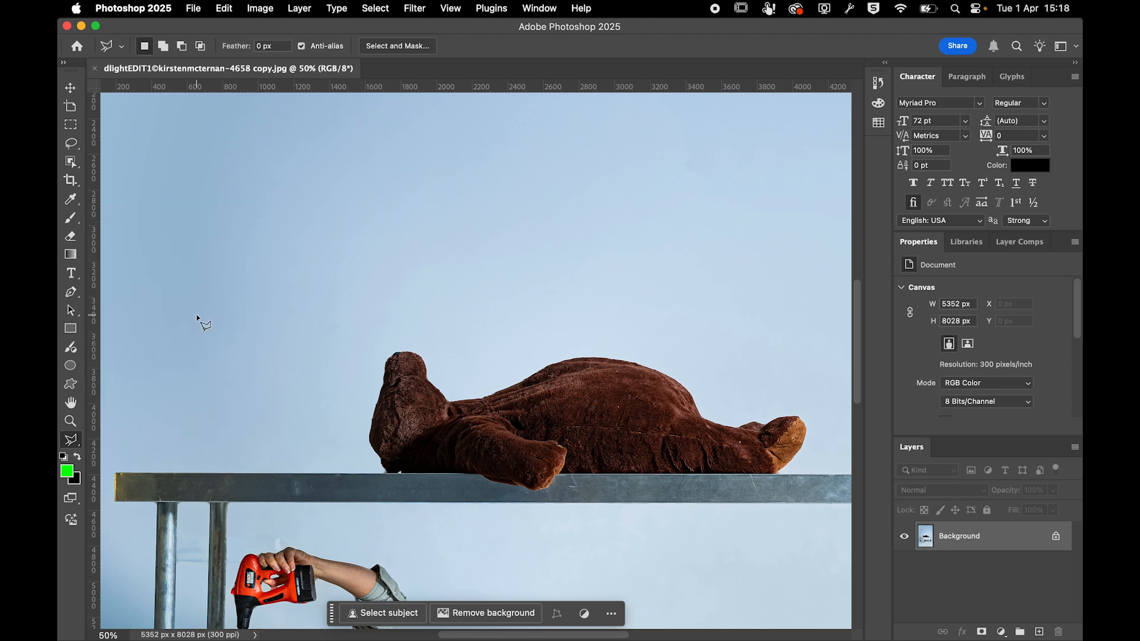
- Try a loose freehand Lasso selection around the bear's head, then deselect it
{"action": "left_click", "coordinate": [71, 143]}
{"action": "mouse_move", "coordinate": [346, 360]}
{"action": "left_mouse_down"}
{"action": "mouse_move", "coordinate": [351, 329]}
{"action": "mouse_move", "coordinate": [420, 320]}
{"action": "mouse_move", "coordinate": [421, 361]}
{"action": "mouse_move", "coordinate": [405, 392]}
{"action": "mouse_move", "coordinate": [327, 402]}
{"action": "mouse_move", "coordinate": [348, 354]}
{"action": "left_mouse_up"}
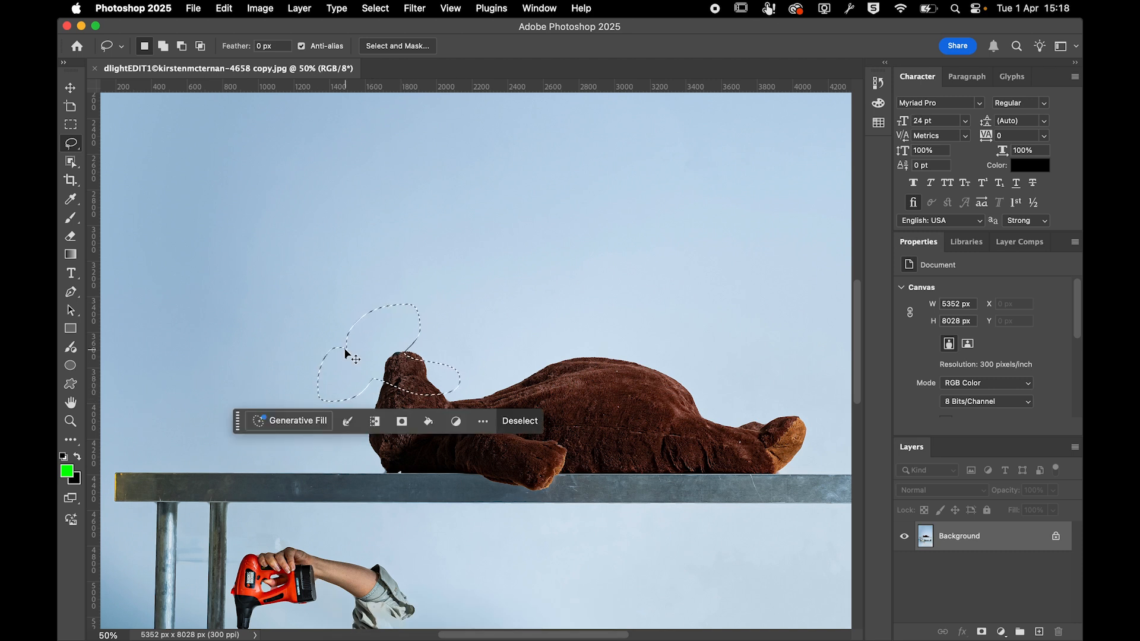
{"action": "left_click", "coordinate": [342, 353]}
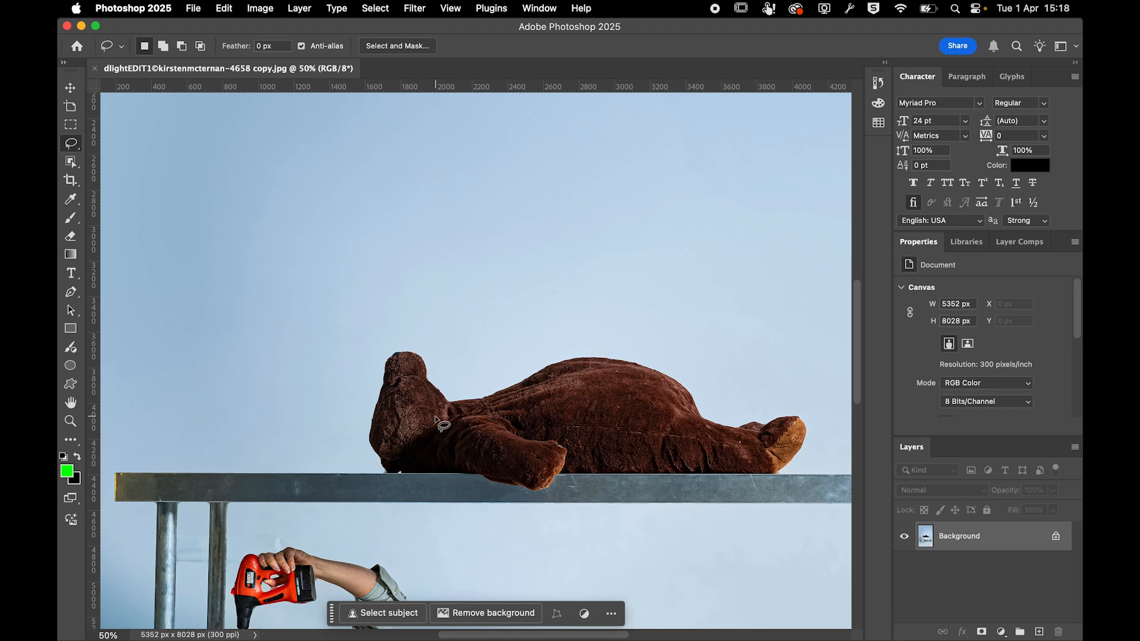
- Try outlining the bear's head with straight segments using the Polygonal Lasso tool, then clear the selection
{"action": "left_click", "coordinate": [74, 441]}
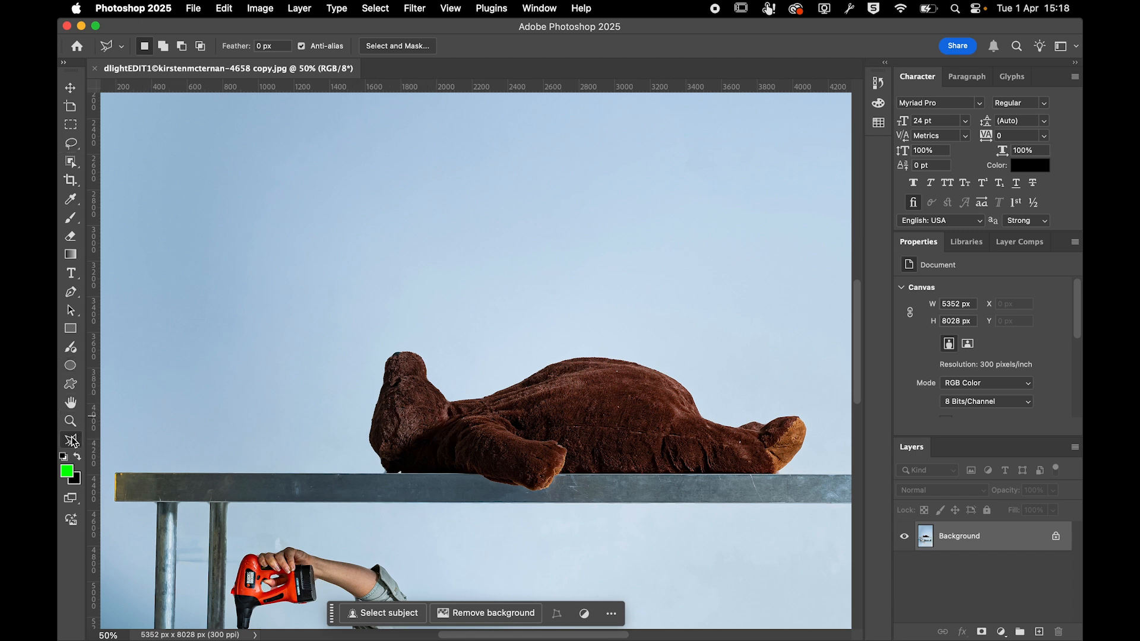
{"action": "left_click", "coordinate": [401, 473]}
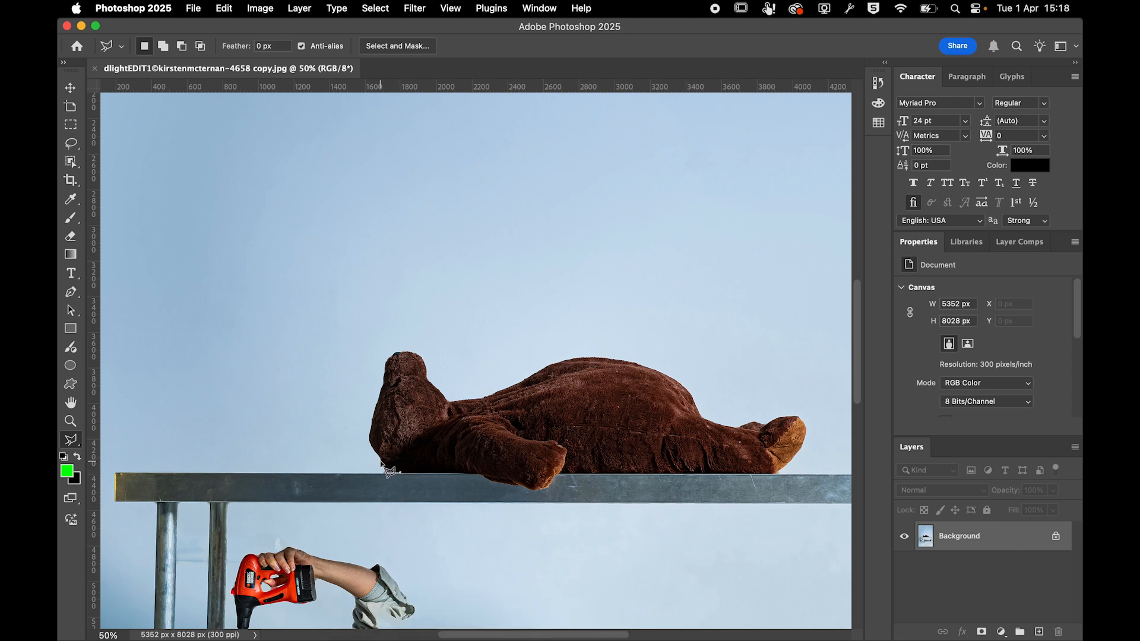
{"action": "left_click", "coordinate": [368, 440]}
{"action": "left_click", "coordinate": [385, 354]}
{"action": "left_click", "coordinate": [402, 346]}
{"action": "left_click", "coordinate": [422, 355]}
{"action": "left_click", "coordinate": [443, 396]}
{"action": "double_click", "coordinate": [461, 399]}
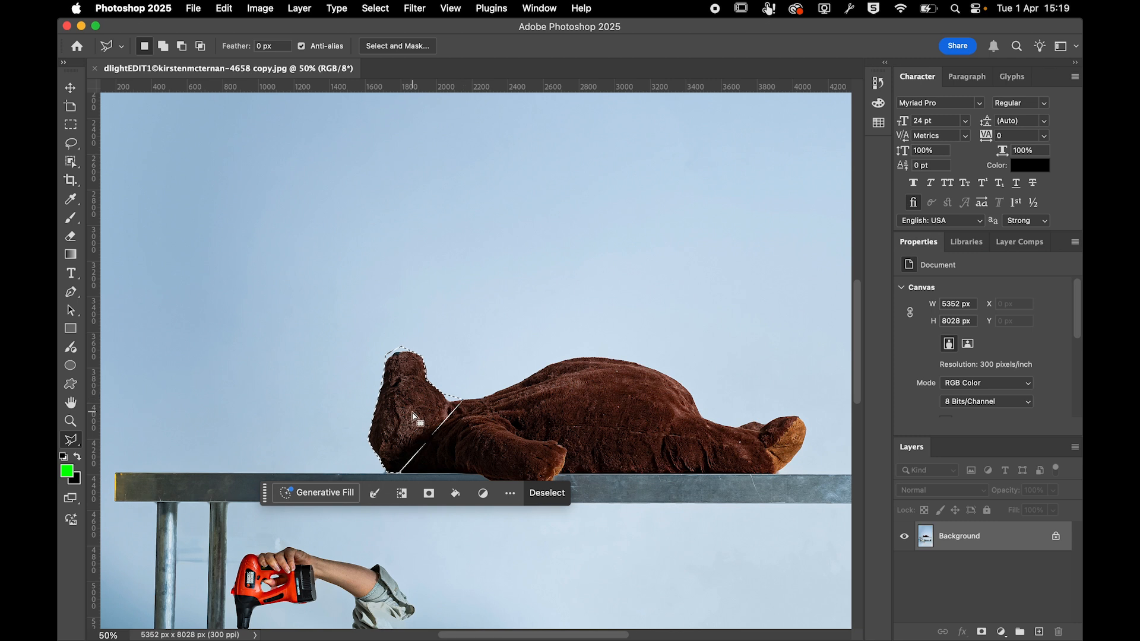
{"action": "key", "text": "super+d"}
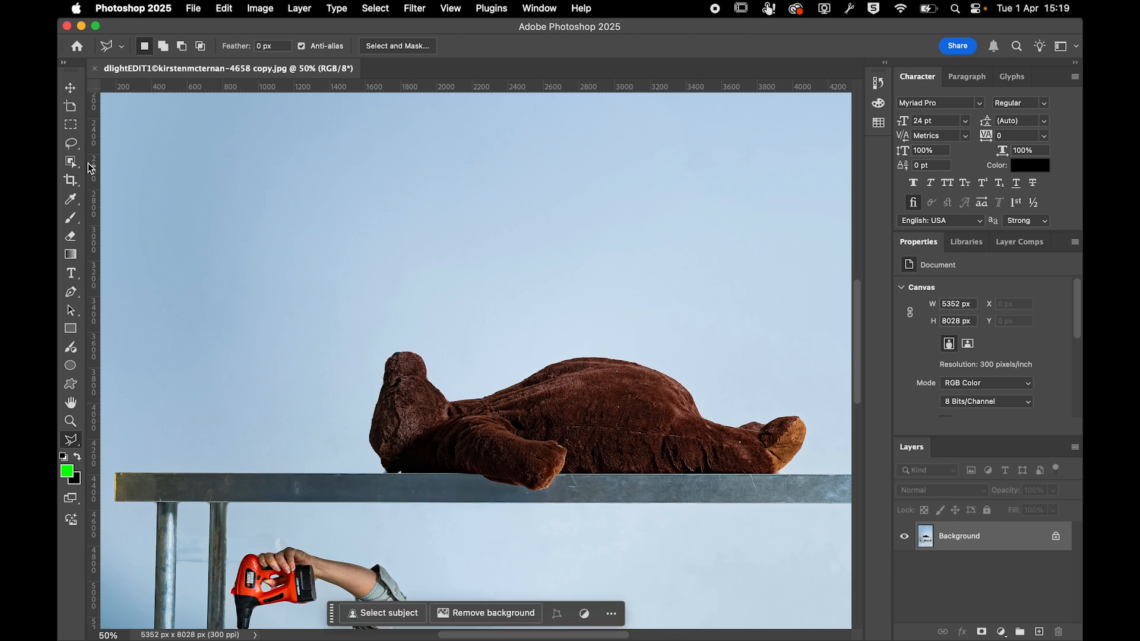
- Try painting a selection over the bear's head and body with the Selection Brush tool, then clear it
{"action": "left_click", "coordinate": [71, 143]}
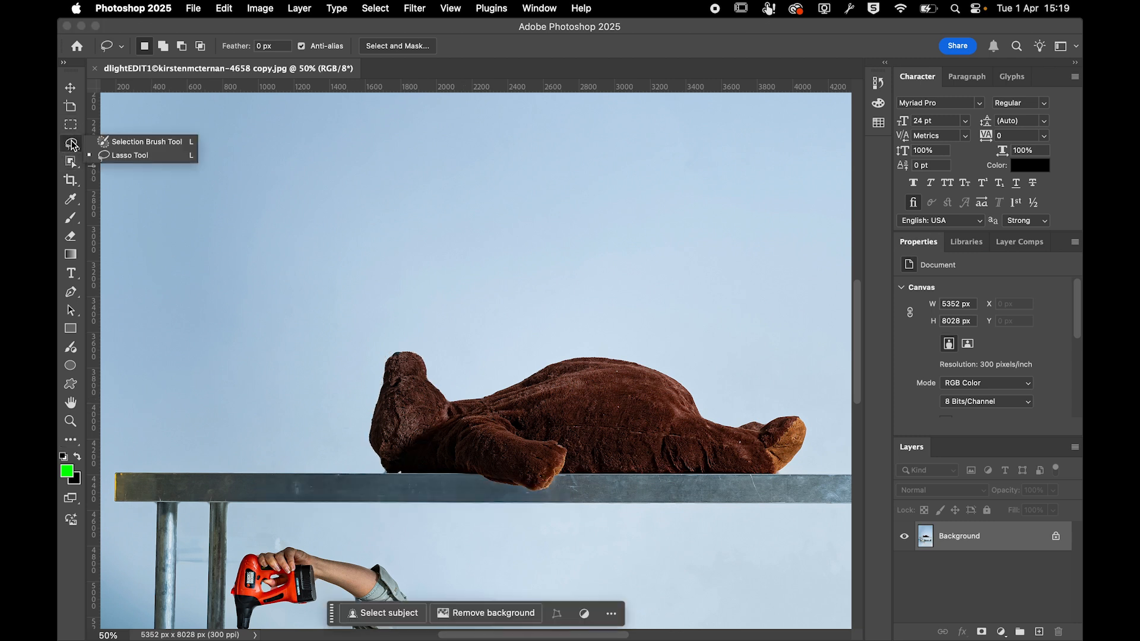
{"action": "left_click", "coordinate": [118, 142]}
{"action": "mouse_move", "coordinate": [407, 379]}
{"action": "left_mouse_down"}
{"action": "mouse_move", "coordinate": [412, 417]}
{"action": "mouse_move", "coordinate": [493, 440]}
{"action": "mouse_move", "coordinate": [585, 417]}
{"action": "mouse_move", "coordinate": [521, 446]}
{"action": "mouse_move", "coordinate": [531, 456]}
{"action": "mouse_move", "coordinate": [406, 448]}
{"action": "mouse_move", "coordinate": [399, 405]}
{"action": "mouse_move", "coordinate": [497, 424]}
{"action": "mouse_move", "coordinate": [617, 383]}
{"action": "mouse_move", "coordinate": [703, 440]}
{"action": "mouse_move", "coordinate": [775, 437]}
{"action": "mouse_move", "coordinate": [722, 448]}
{"action": "mouse_move", "coordinate": [557, 441]}
{"action": "mouse_move", "coordinate": [649, 406]}
{"action": "mouse_move", "coordinate": [602, 414]}
{"action": "left_mouse_up"}
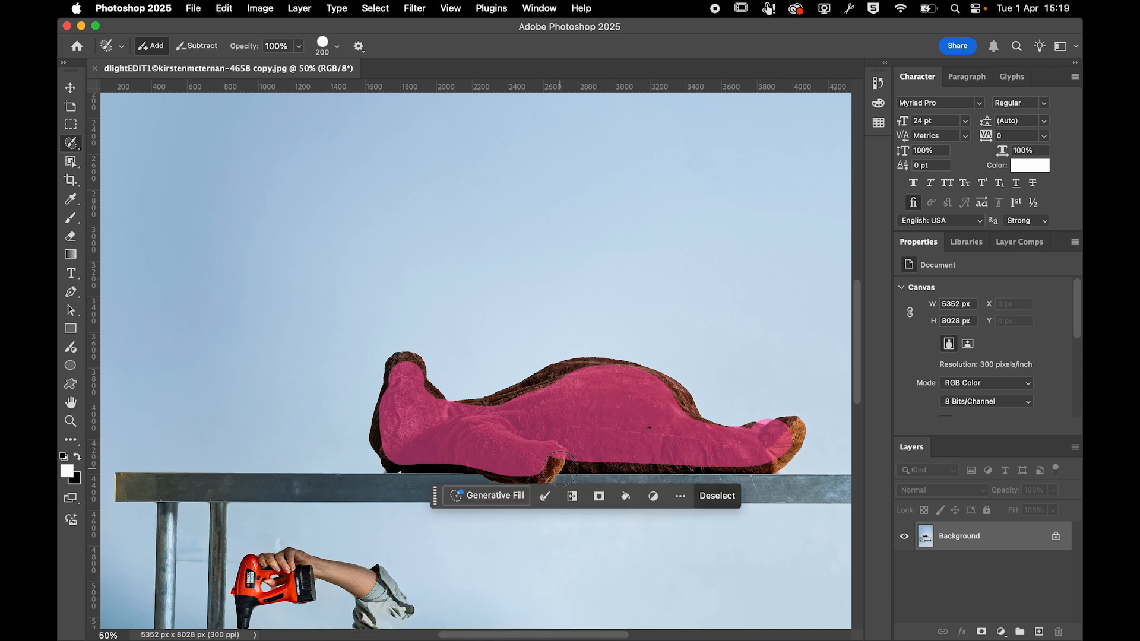
{"action": "key", "text": "super+d"}
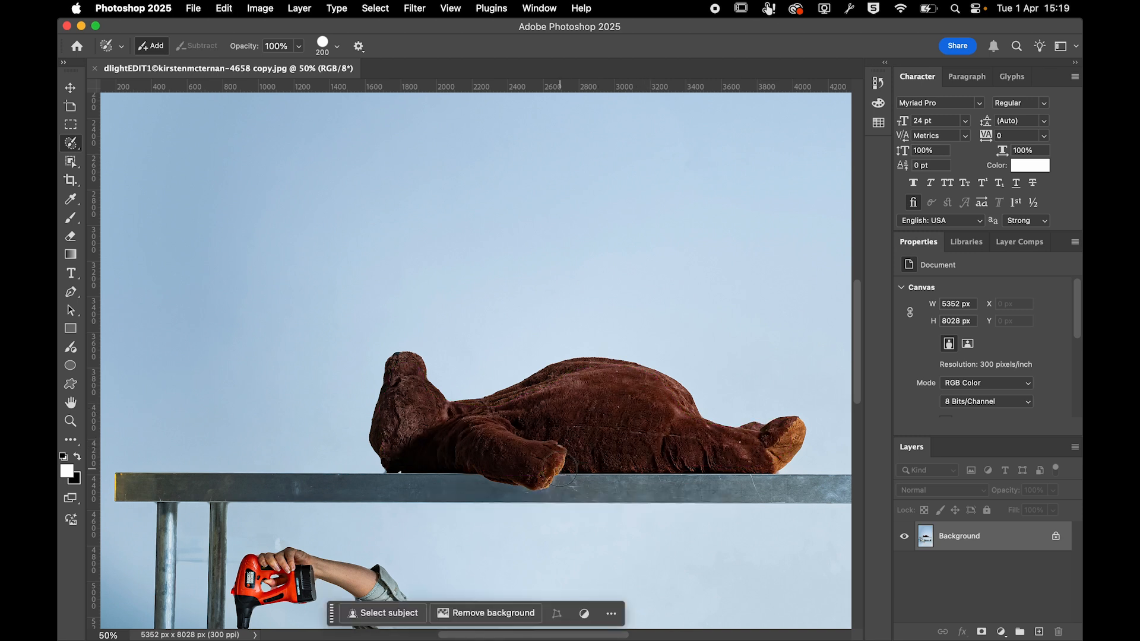
- Select the whole bear with the Object Selection tool and copy it
{"action": "left_click", "coordinate": [70, 165]}
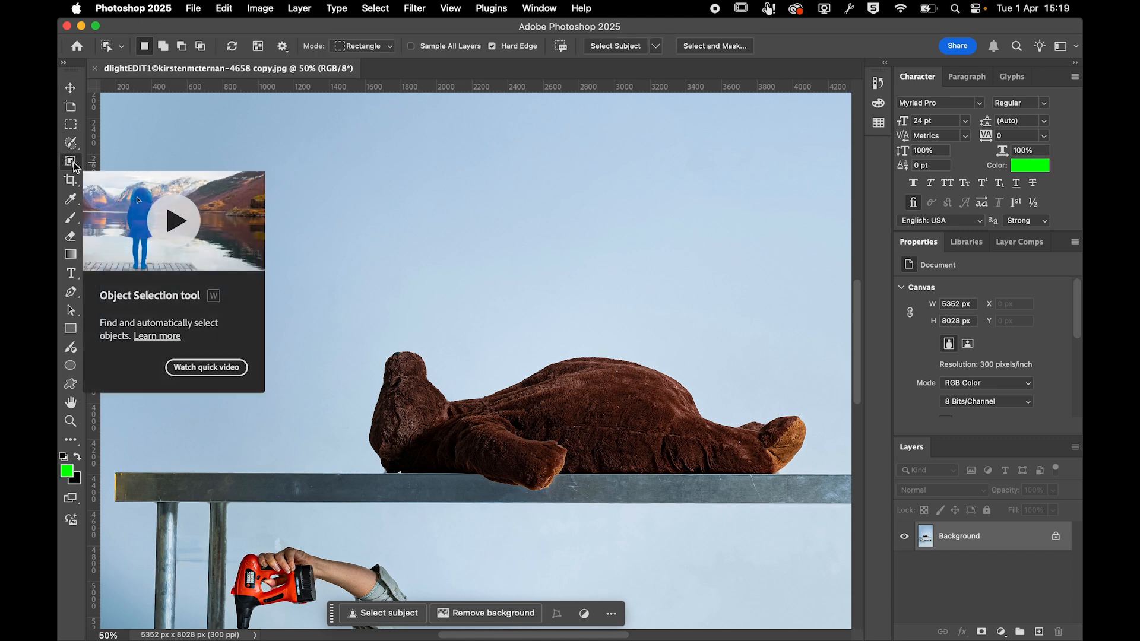
{"action": "left_click", "coordinate": [427, 412]}
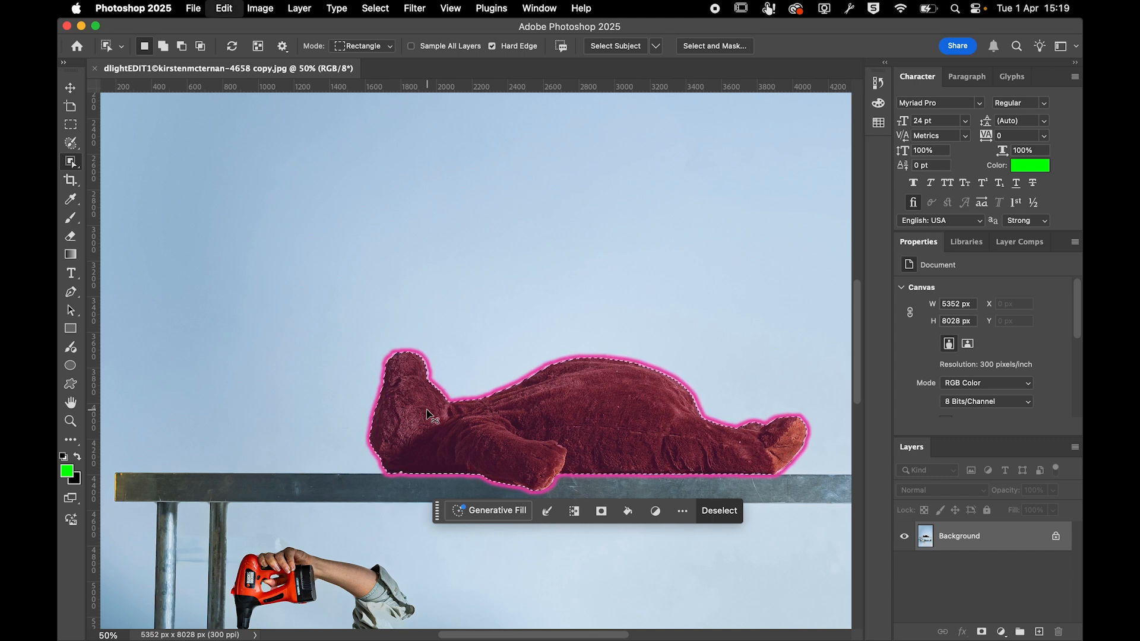
{"action": "left_click", "coordinate": [224, 8]}
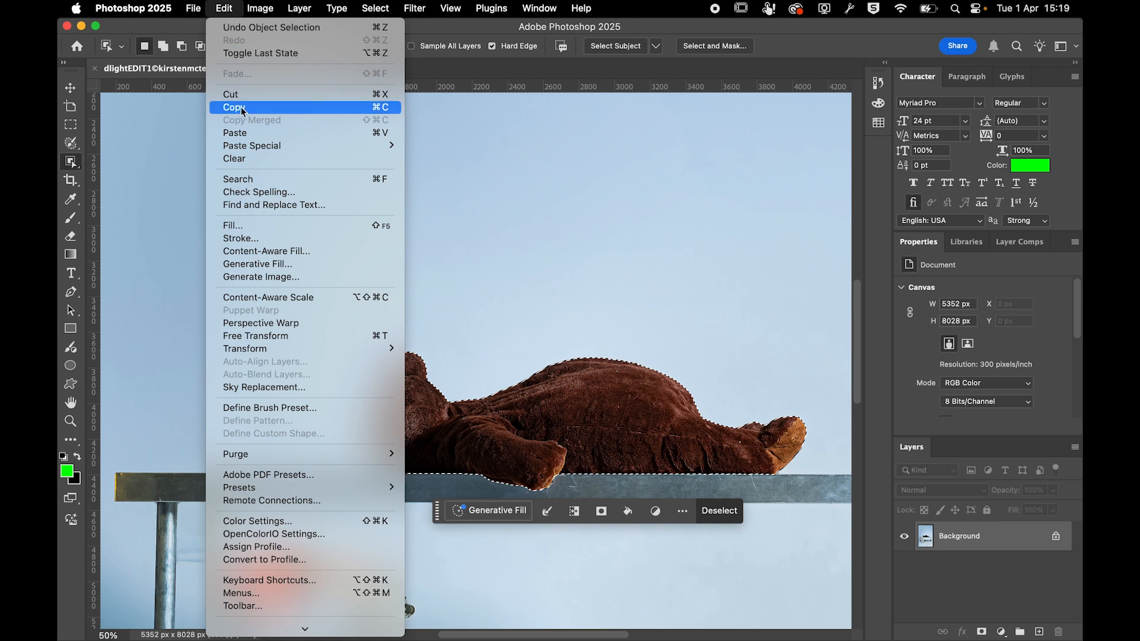
{"action": "left_click", "coordinate": [149, 137]}
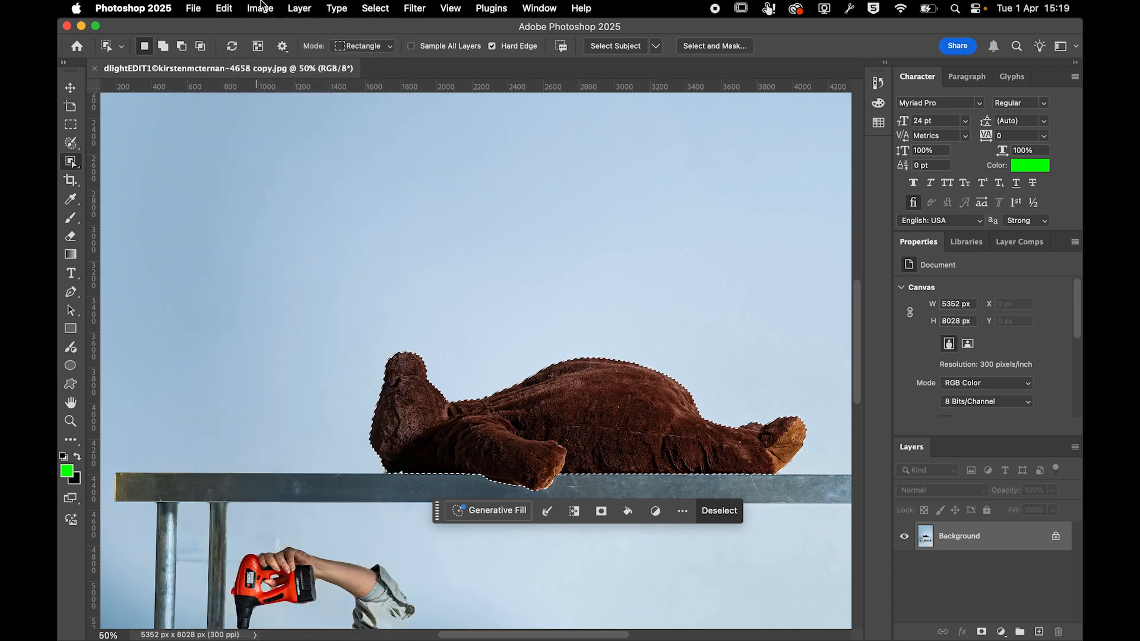
{"action": "left_click", "coordinate": [263, 9]}
{"action": "left_click", "coordinate": [230, 109]}
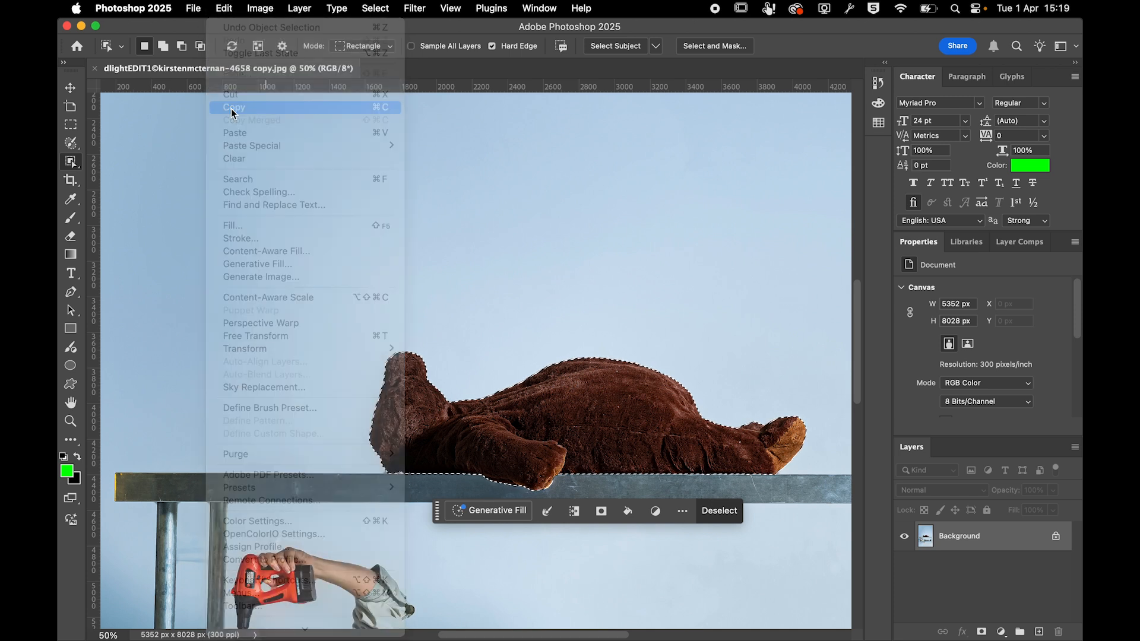
- Paste the copied bear onto its own layer and hide the Background layer
{"action": "left_click", "coordinate": [224, 7]}
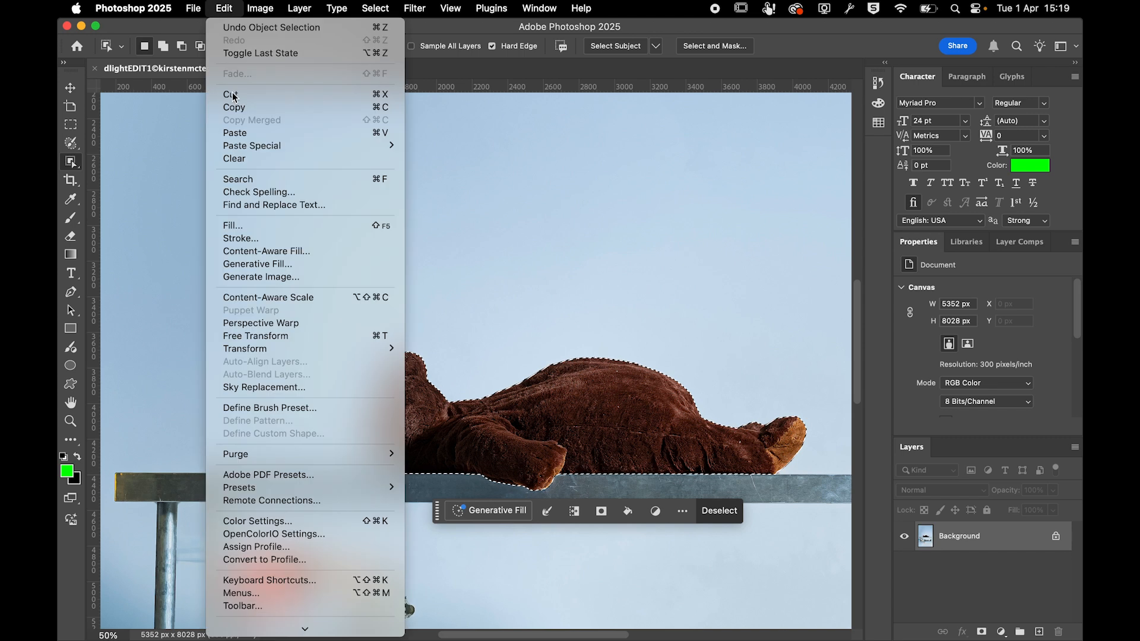
{"action": "left_click", "coordinate": [240, 133]}
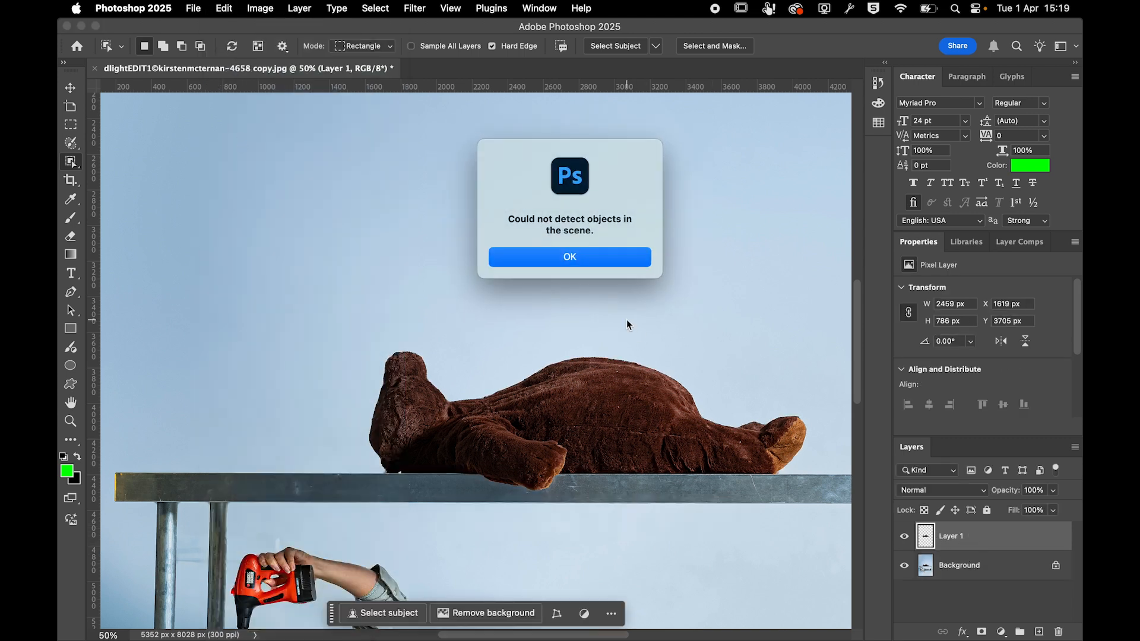
{"action": "left_click", "coordinate": [598, 265]}
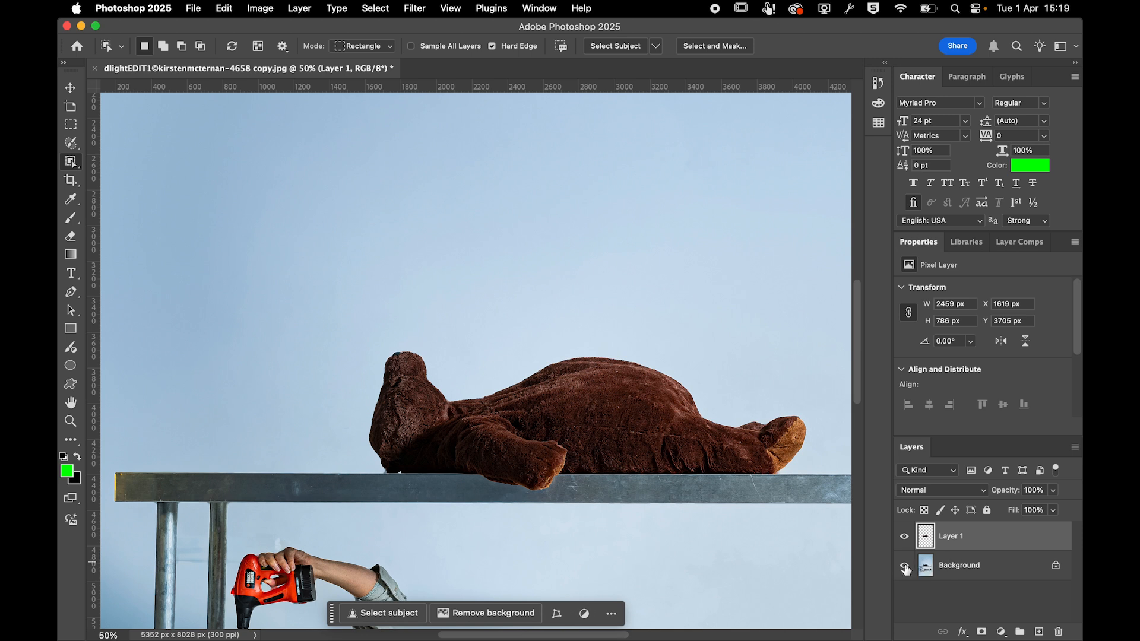
{"action": "left_click", "coordinate": [904, 566]}
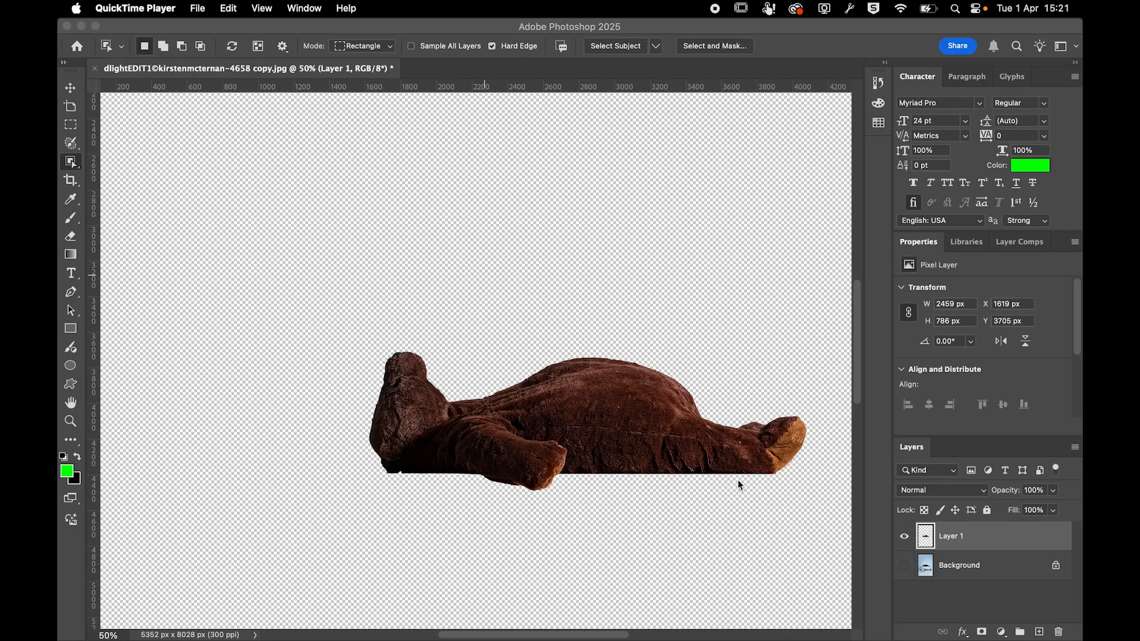
- Export the bear's layer as a PNG with transparency at 100% scale
{"action": "right_click", "coordinate": [989, 536]}
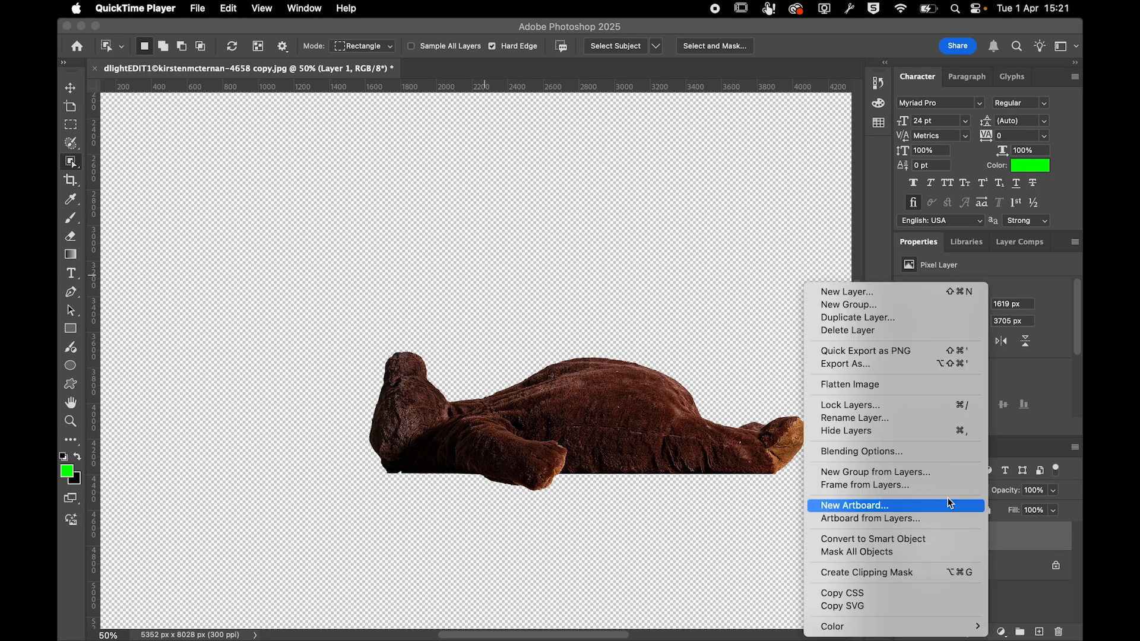
{"action": "left_click", "coordinate": [875, 362]}
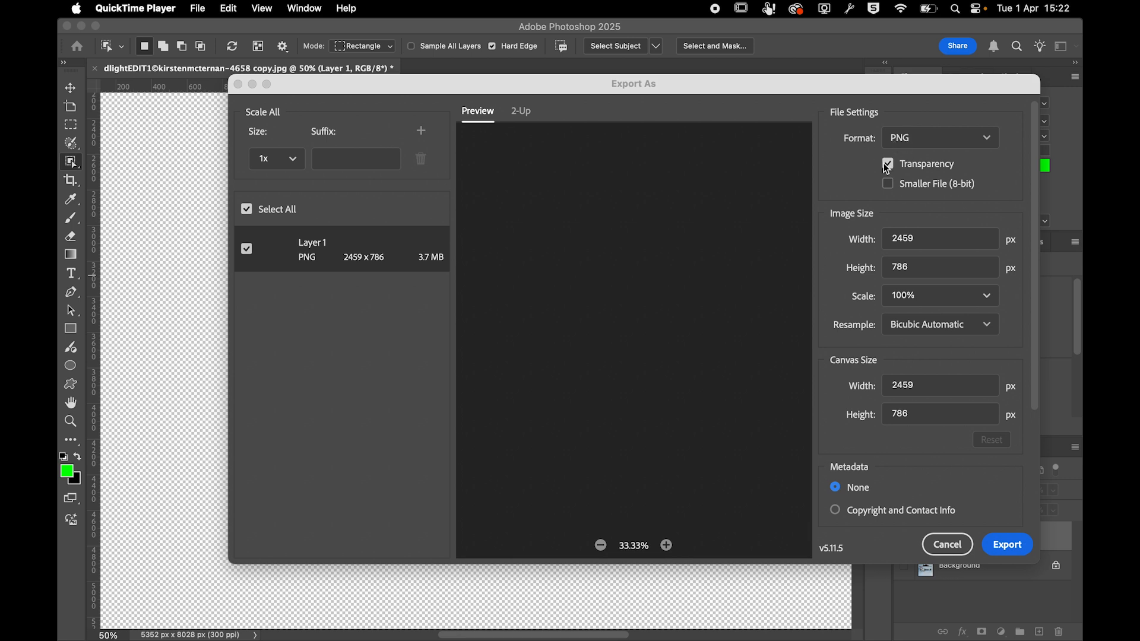
{"action": "left_click", "coordinate": [1001, 548]}
{"action": "left_click", "coordinate": [1001, 547]}
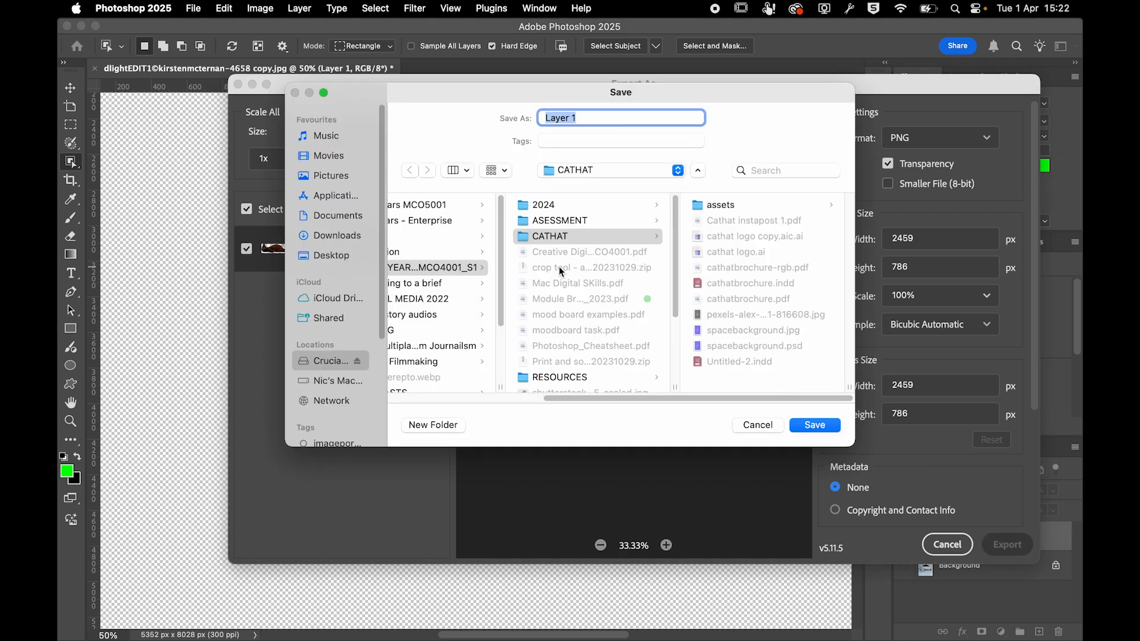
- Save the exported image as bear in CARDIFFMET > EDITING > Video editing tutorial on the Crucial X8 drive
{"action": "left_click", "coordinate": [336, 363]}
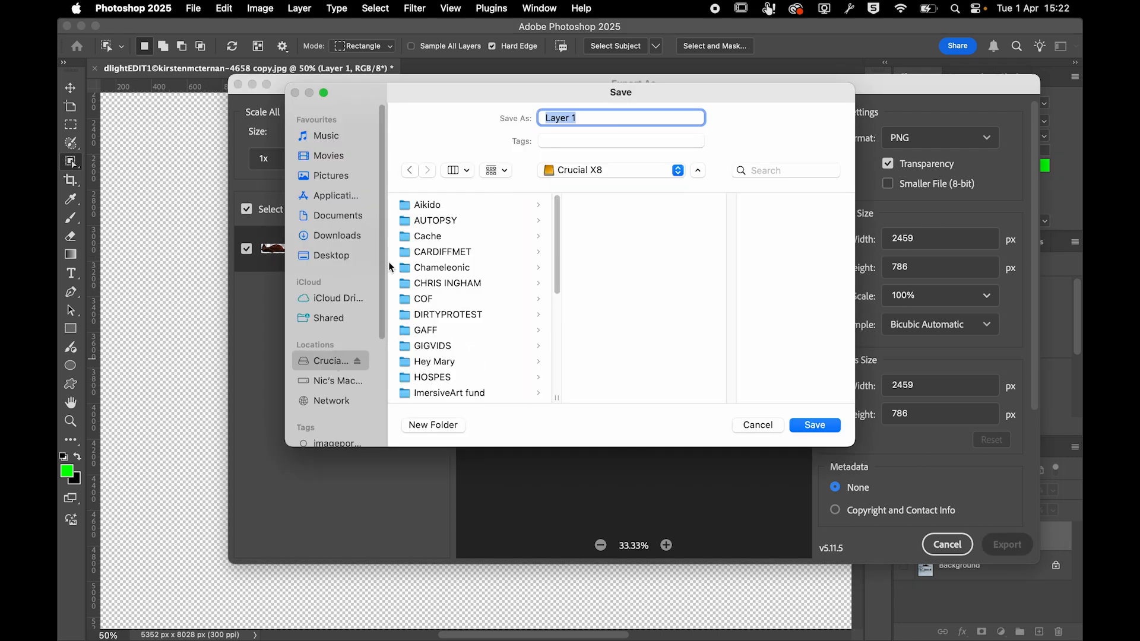
{"action": "left_click", "coordinate": [437, 255]}
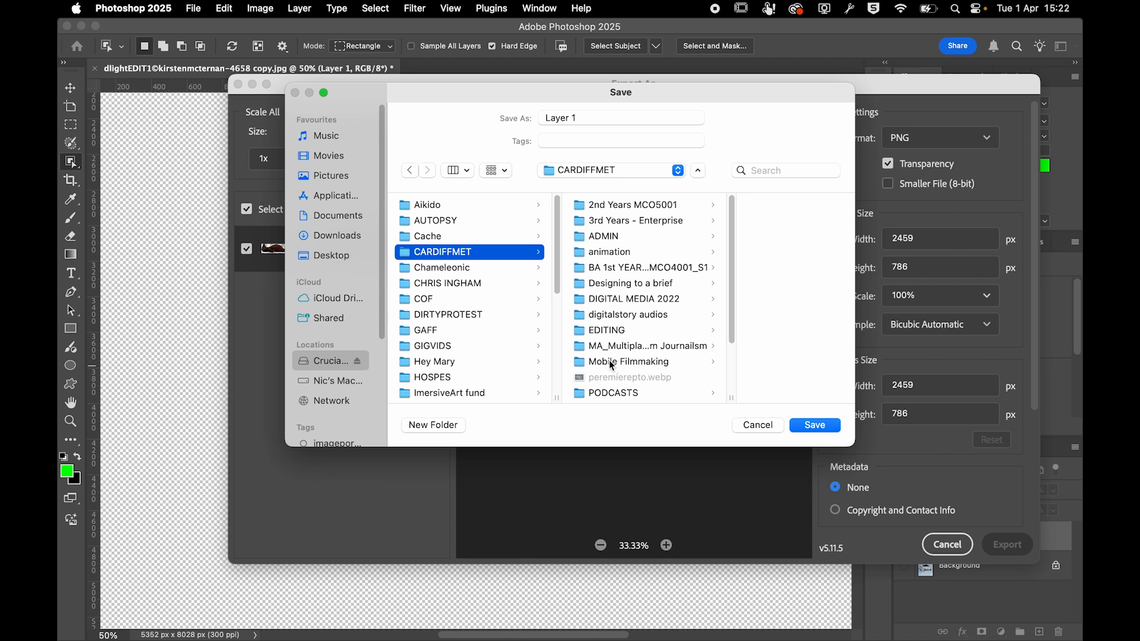
{"action": "left_click", "coordinate": [618, 329]}
{"action": "scroll", "coordinate": [713, 371], "scroll_direction": "down", "scroll_amount": 2}
{"action": "left_click", "coordinate": [718, 379]}
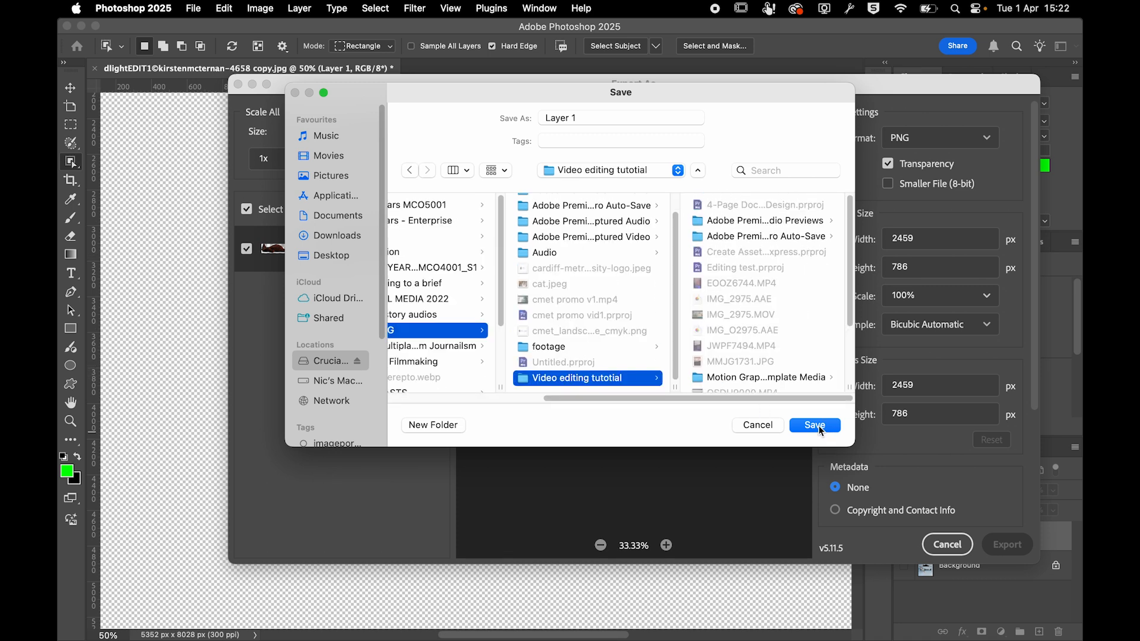
{"action": "key", "text": "Tab"}
{"action": "type", "text": "b"}
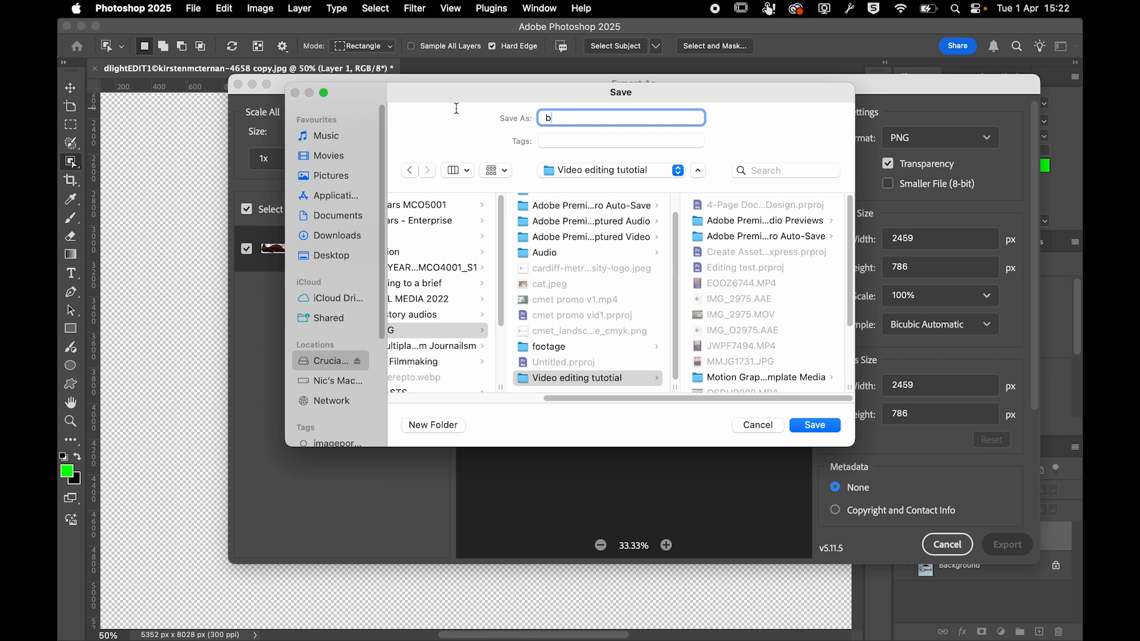
{"action": "type", "text": "ear"}
{"action": "key", "text": "Return"}
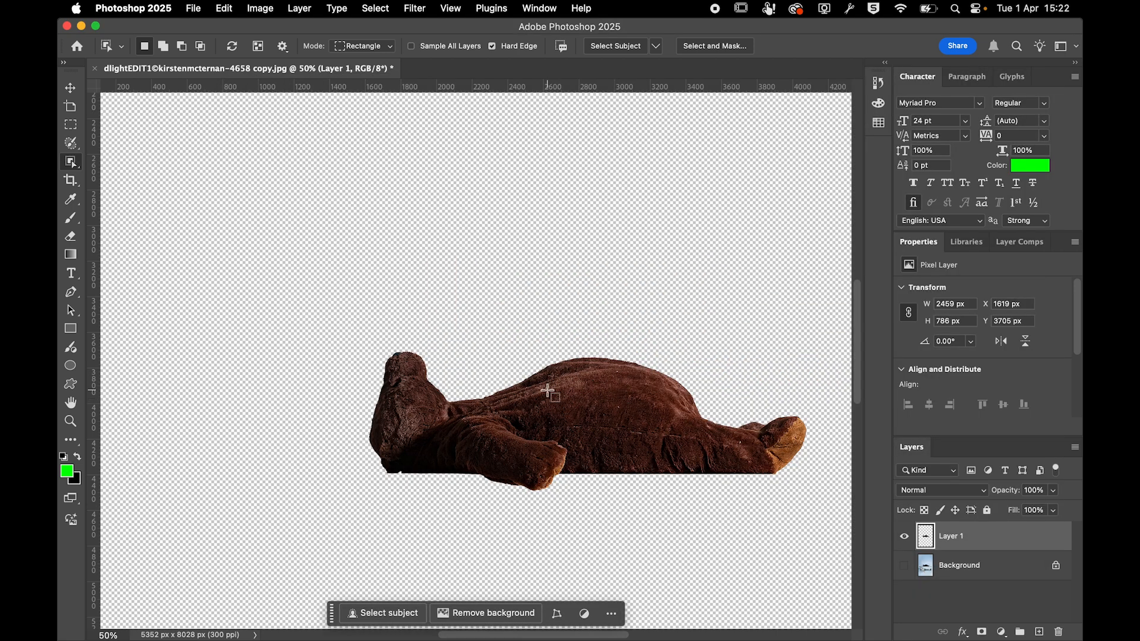
- Quit Photoshop without saving the document, then switch to Finder and open a new window
{"action": "key", "text": "super+q"}
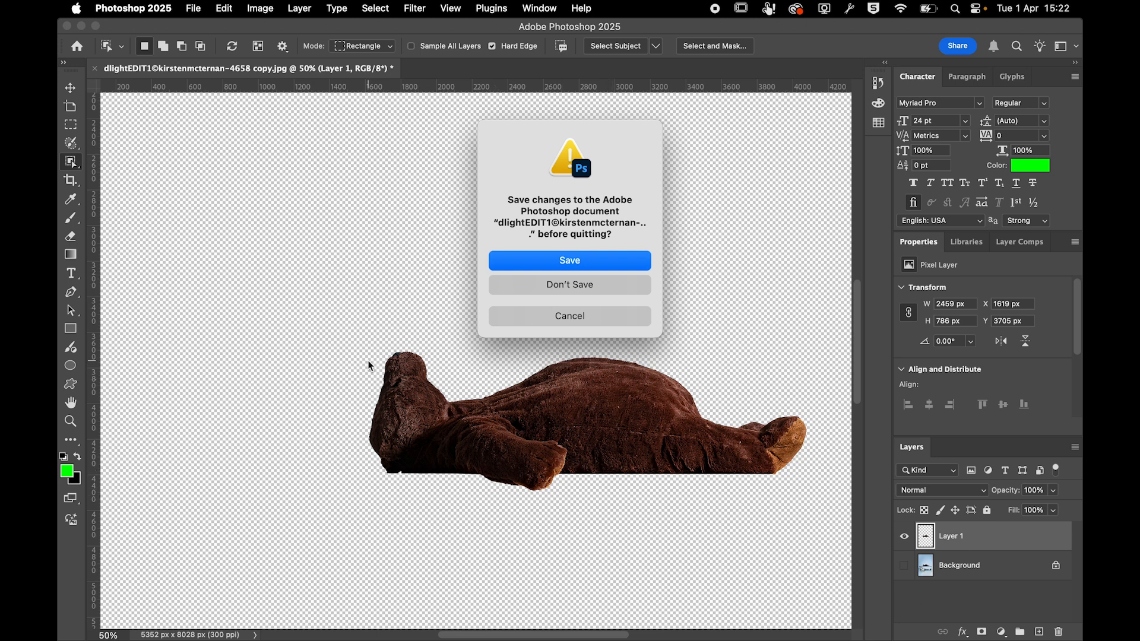
{"action": "left_click", "coordinate": [528, 281]}
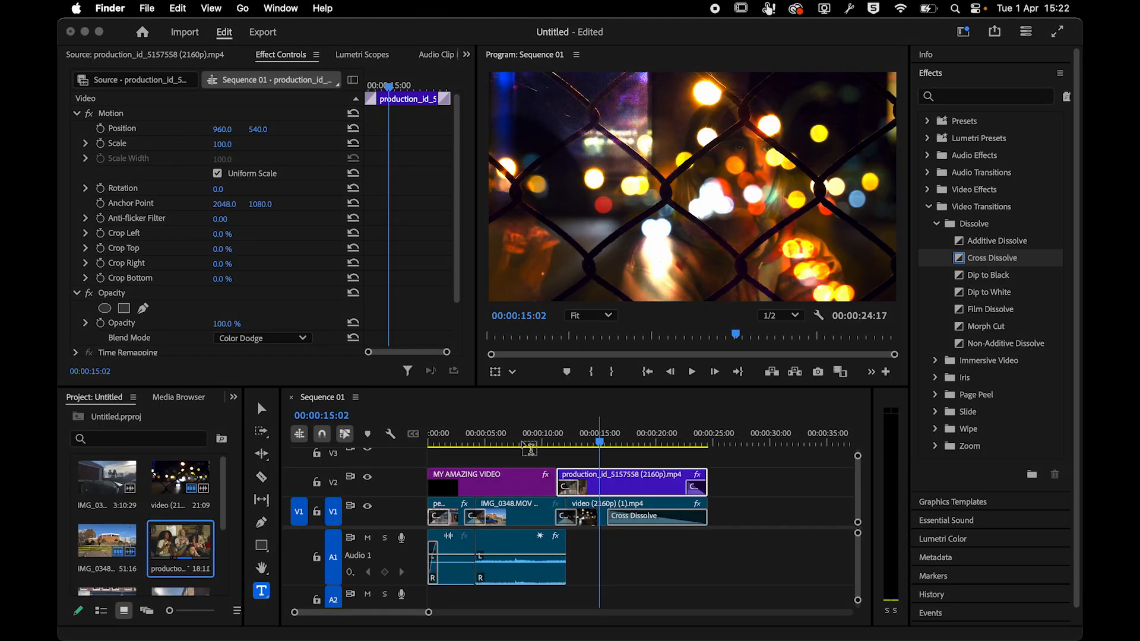
{"action": "key", "text": "super+Tab"}
{"action": "key", "text": "super+Tab"}
{"action": "key", "text": "super+Tab"}
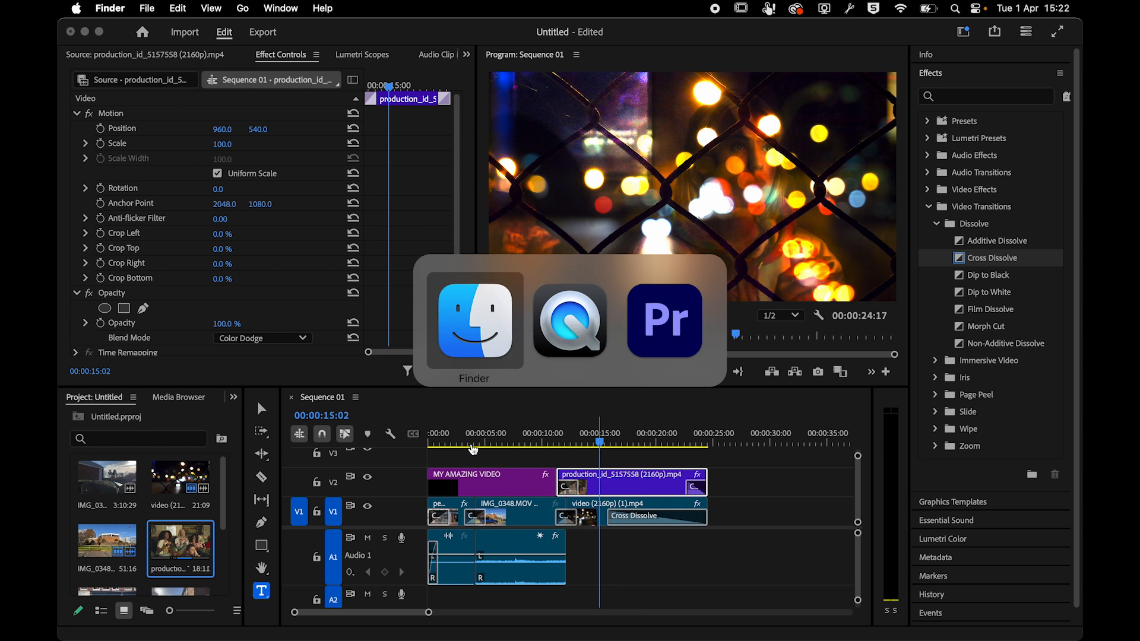
{"action": "key", "text": "super+n"}
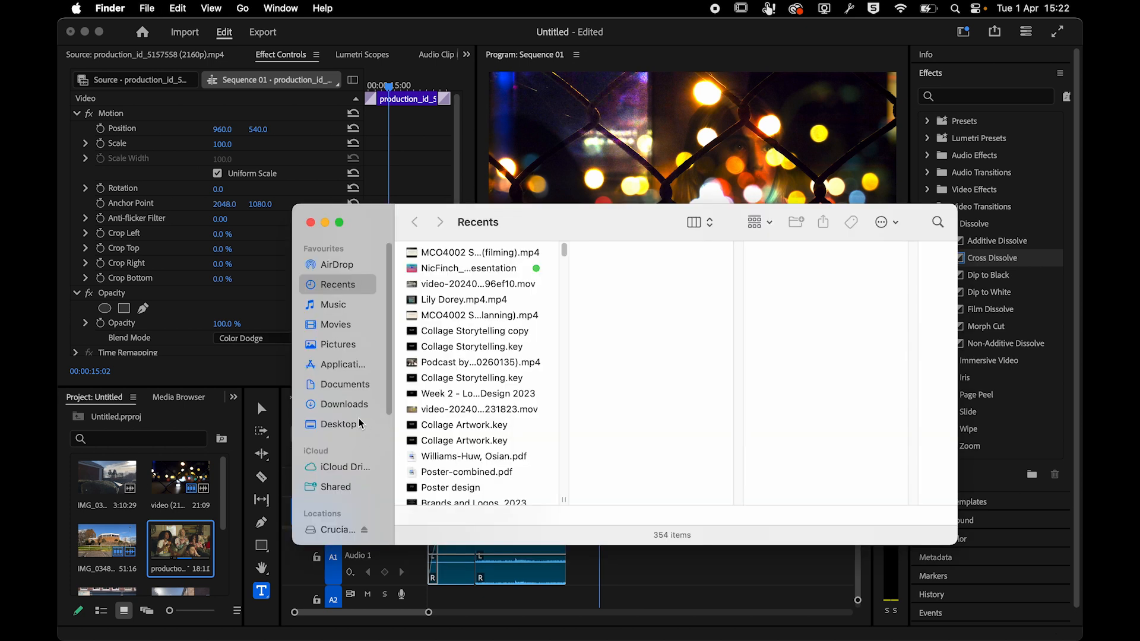
- Find bear.png in the Video editing tutorial folder on Crucial X8 and import it into the Premiere Pro project
{"action": "left_click", "coordinate": [351, 364]}
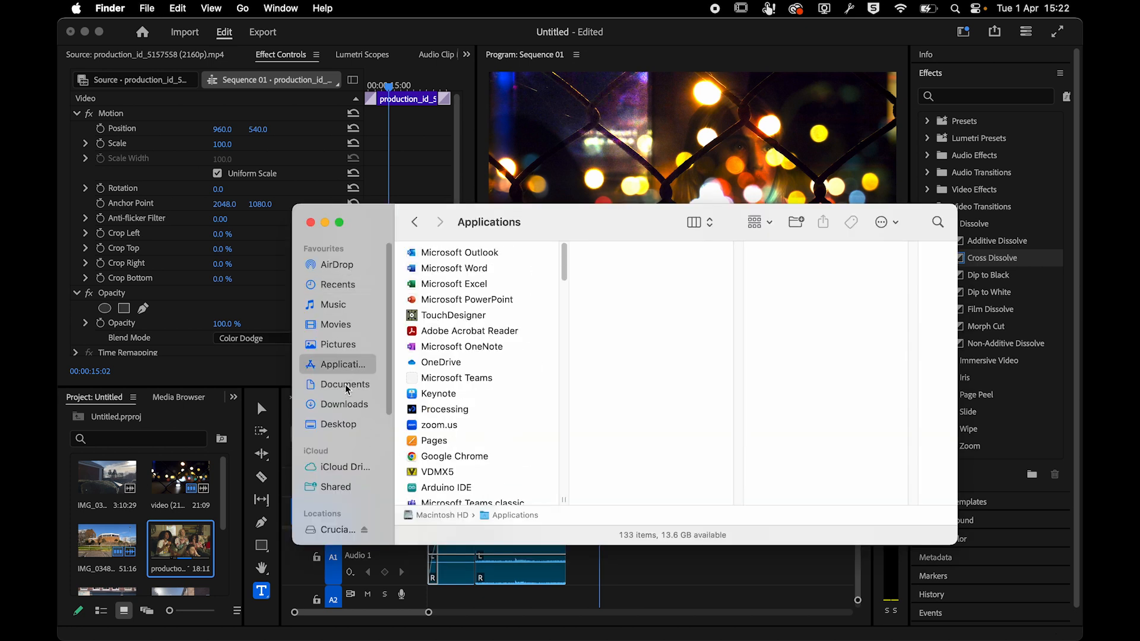
{"action": "left_click", "coordinate": [347, 387]}
{"action": "left_click", "coordinate": [342, 531]}
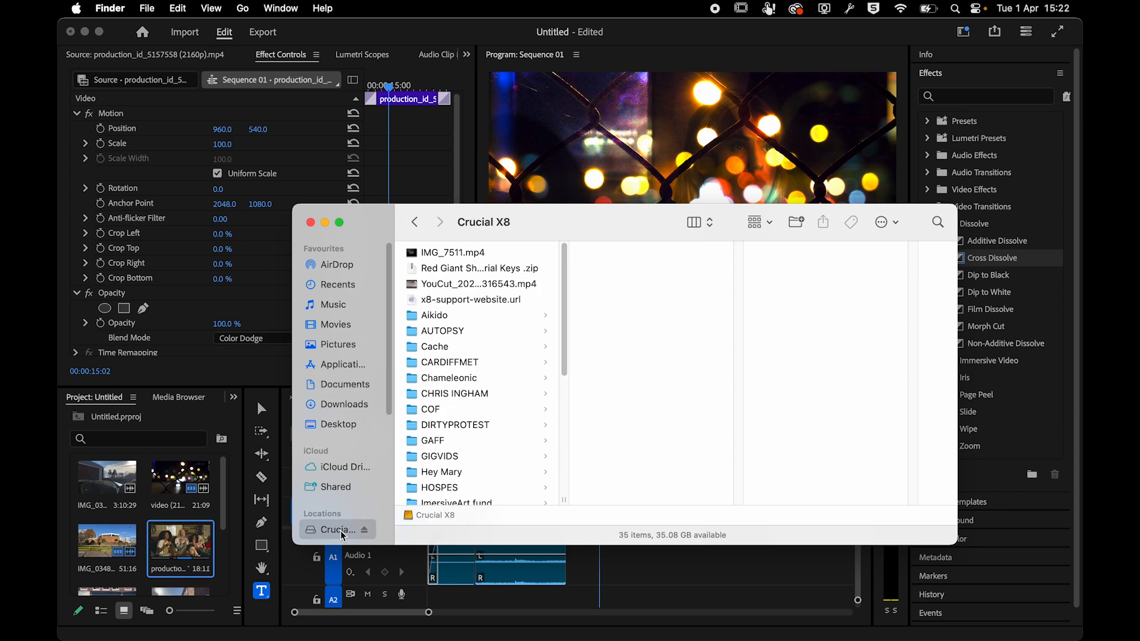
{"action": "left_click", "coordinate": [461, 369]}
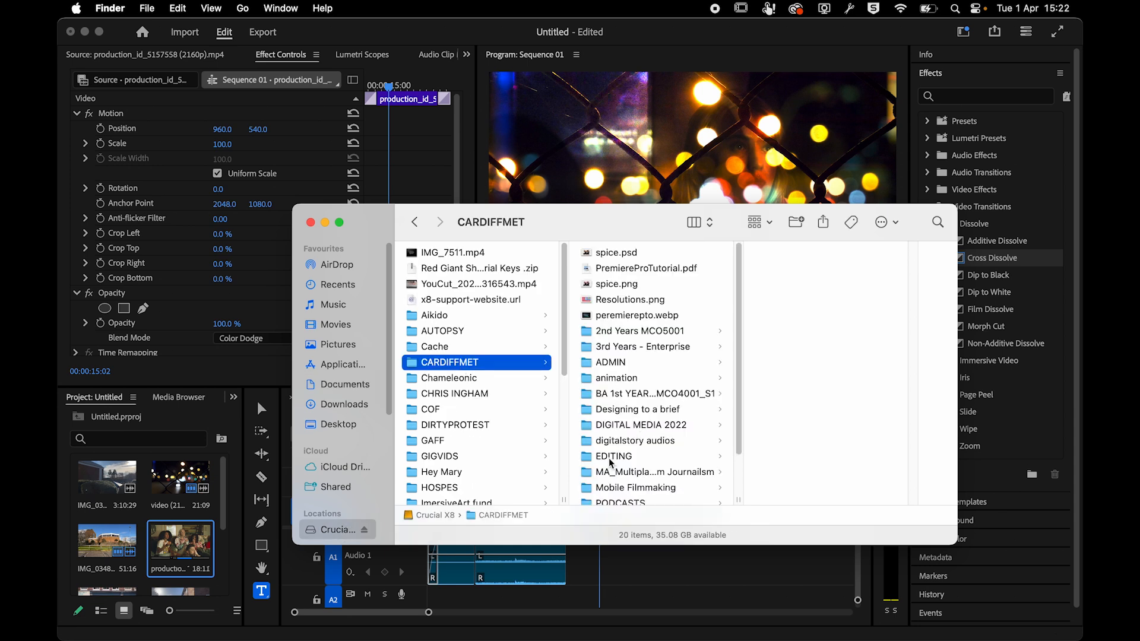
{"action": "left_click", "coordinate": [635, 457]}
{"action": "left_click", "coordinate": [793, 456]}
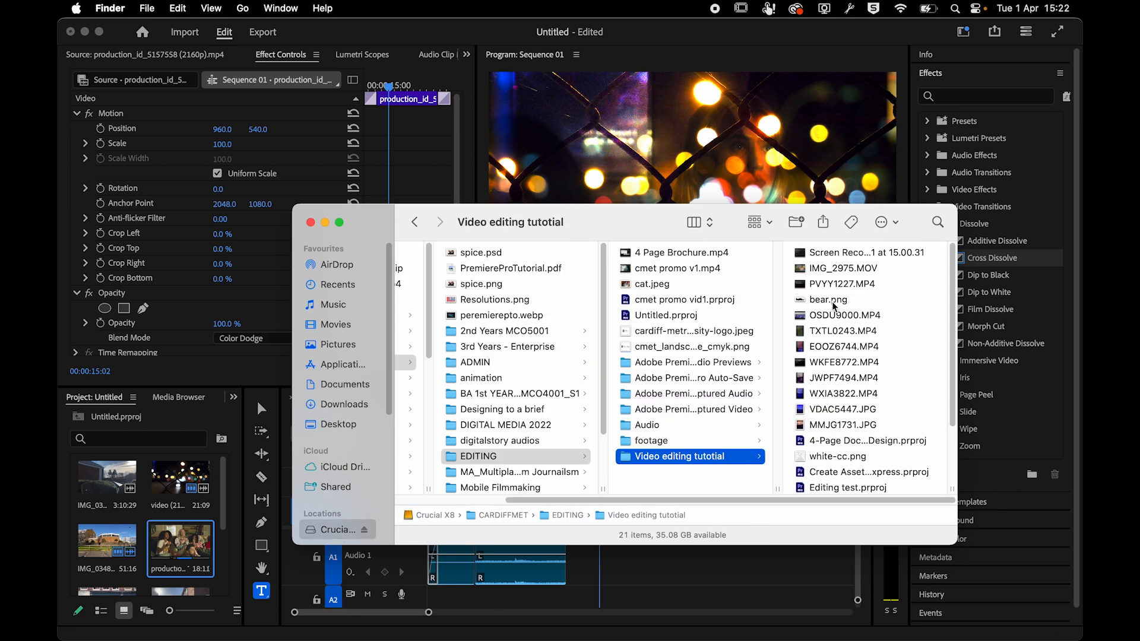
{"action": "left_click_drag", "start_coordinate": [834, 305], "coordinate": [180, 464]}
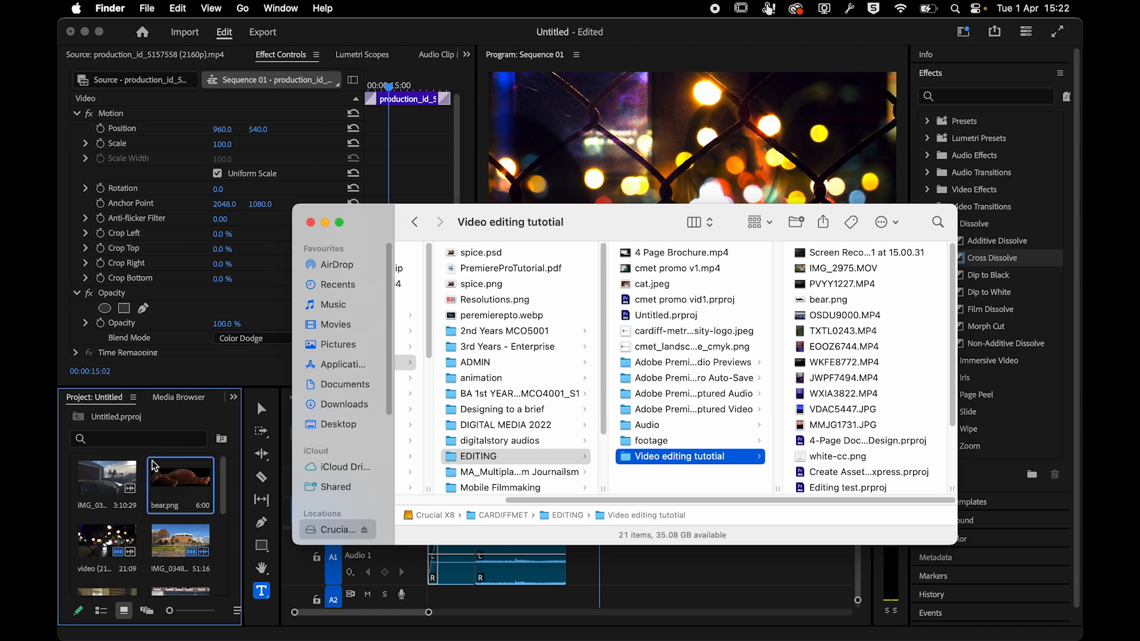
- Place bear.png on track V3 in line with the start of the production_id_5157558 clip and enlarge the timeline area
{"action": "left_click", "coordinate": [148, 464]}
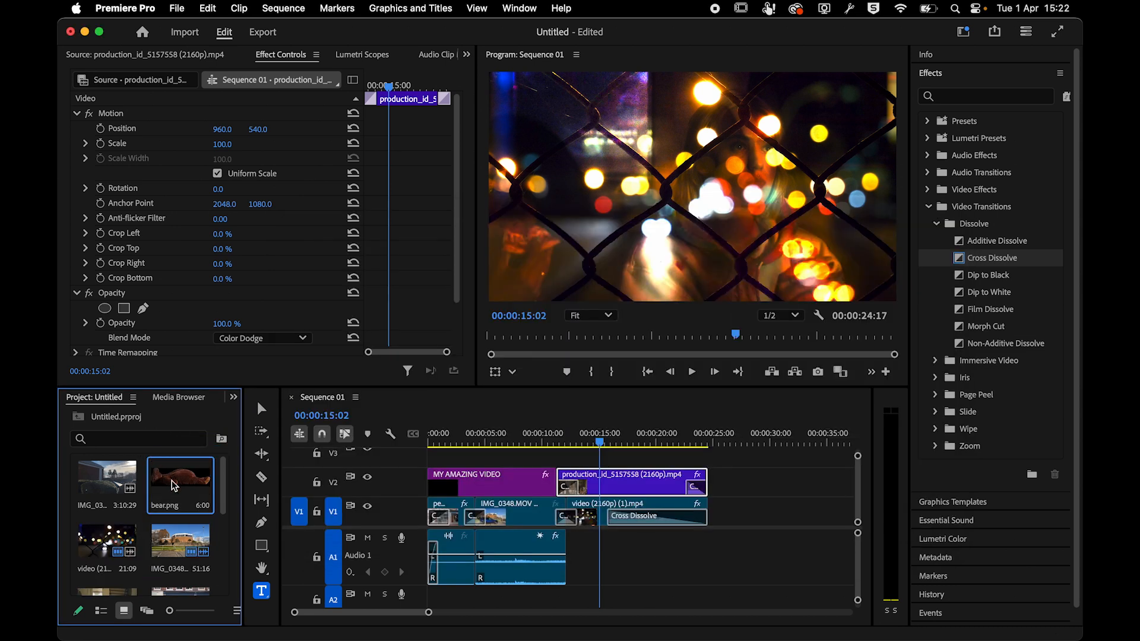
{"action": "left_click_drag", "start_coordinate": [518, 426], "coordinate": [564, 441]}
{"action": "left_click_drag", "start_coordinate": [560, 388], "coordinate": [560, 327]}
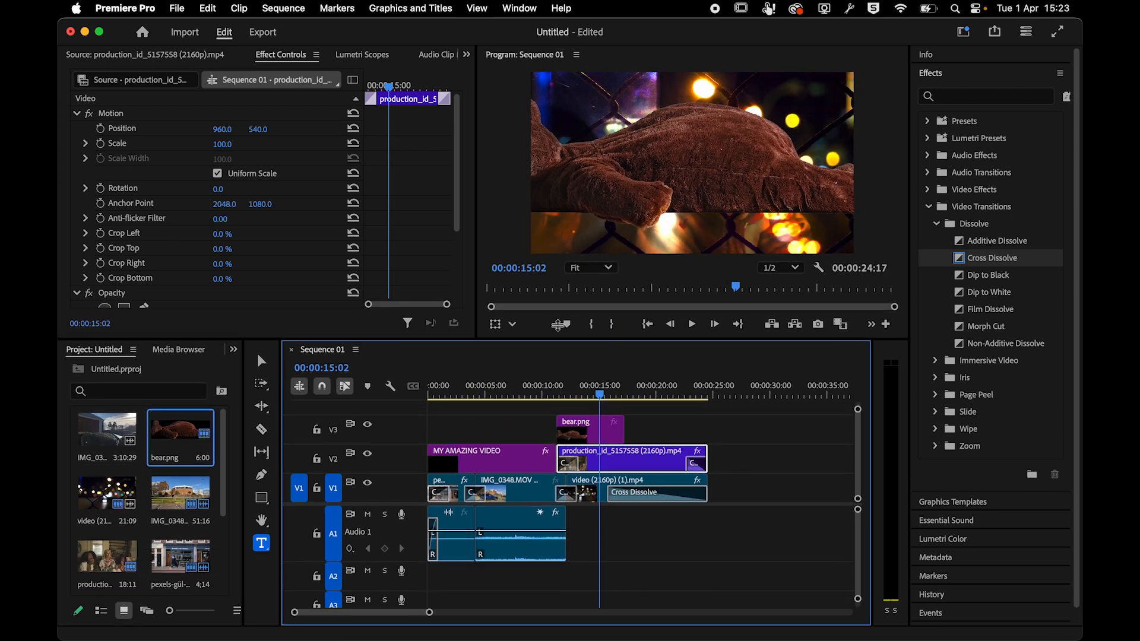
- Scale the bear.png clip to 68 and rotate it 90° so the bear stands upright
{"action": "left_click", "coordinate": [592, 419]}
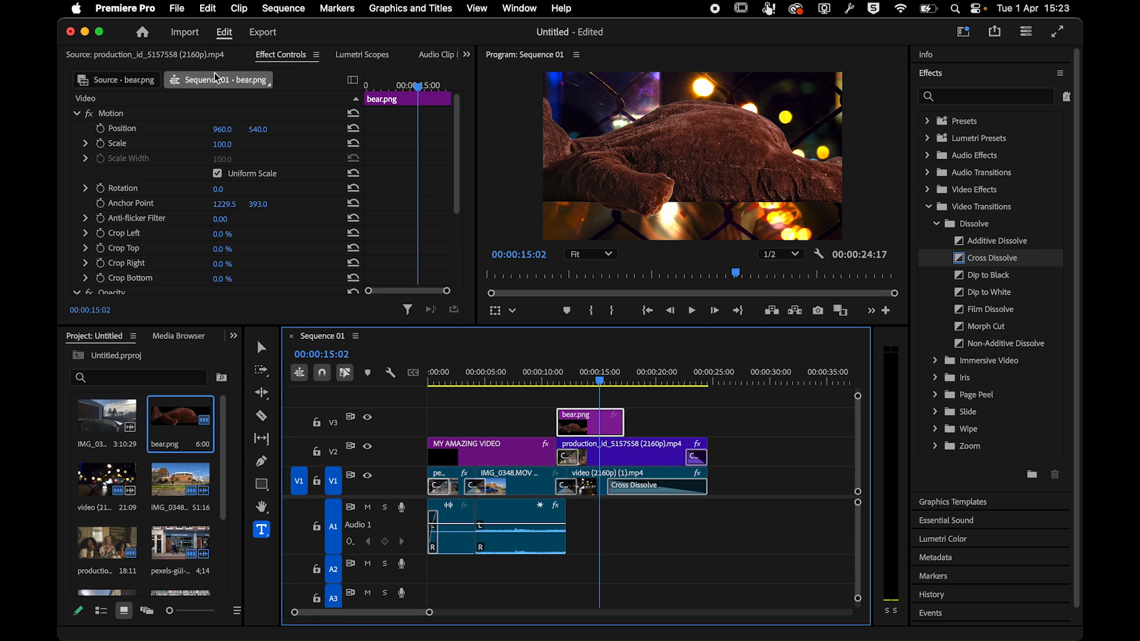
{"action": "left_click_drag", "start_coordinate": [222, 145], "coordinate": [203, 145]}
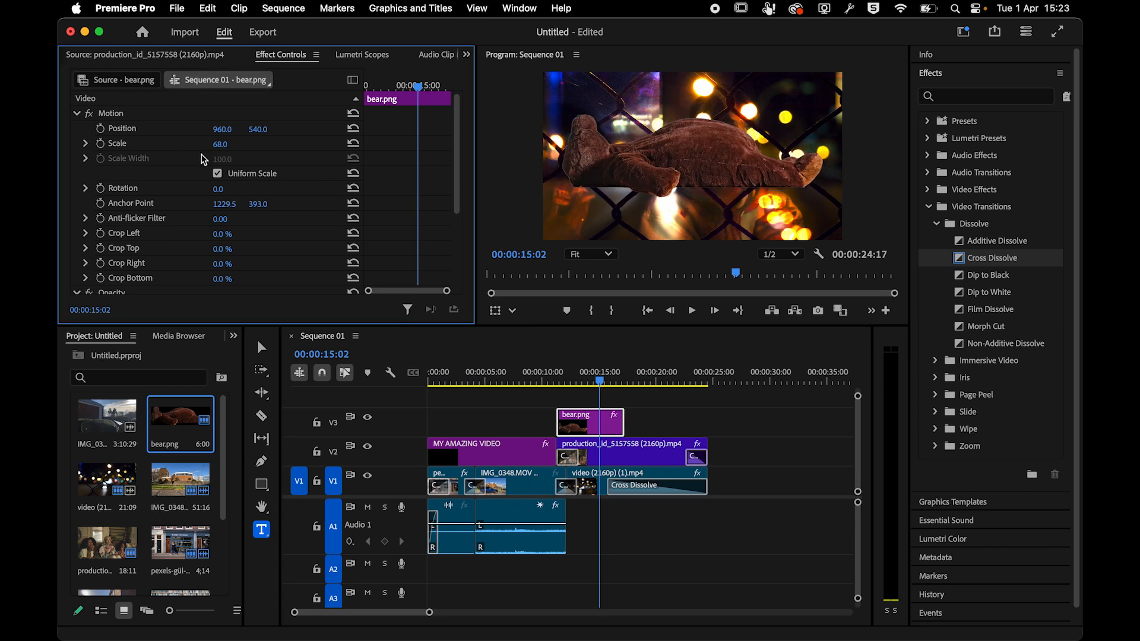
{"action": "left_click_drag", "start_coordinate": [219, 194], "coordinate": [272, 195]}
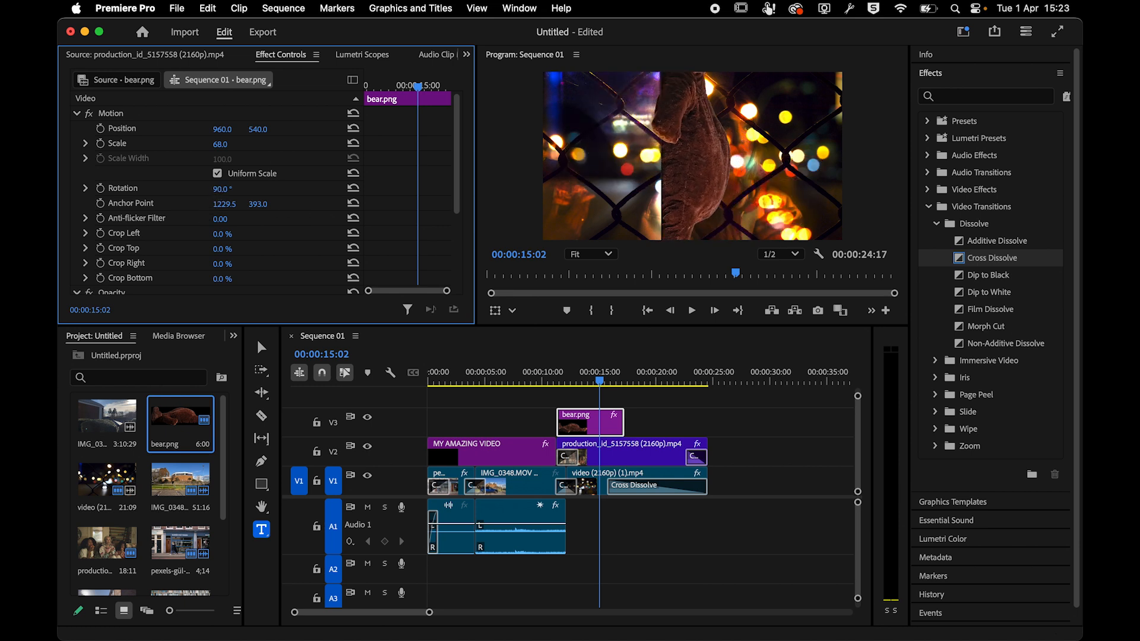
- Set the bear's position to -278, 1013 so it sits outside the left edge of the frame
{"action": "left_click_drag", "start_coordinate": [256, 129], "coordinate": [518, 130]}
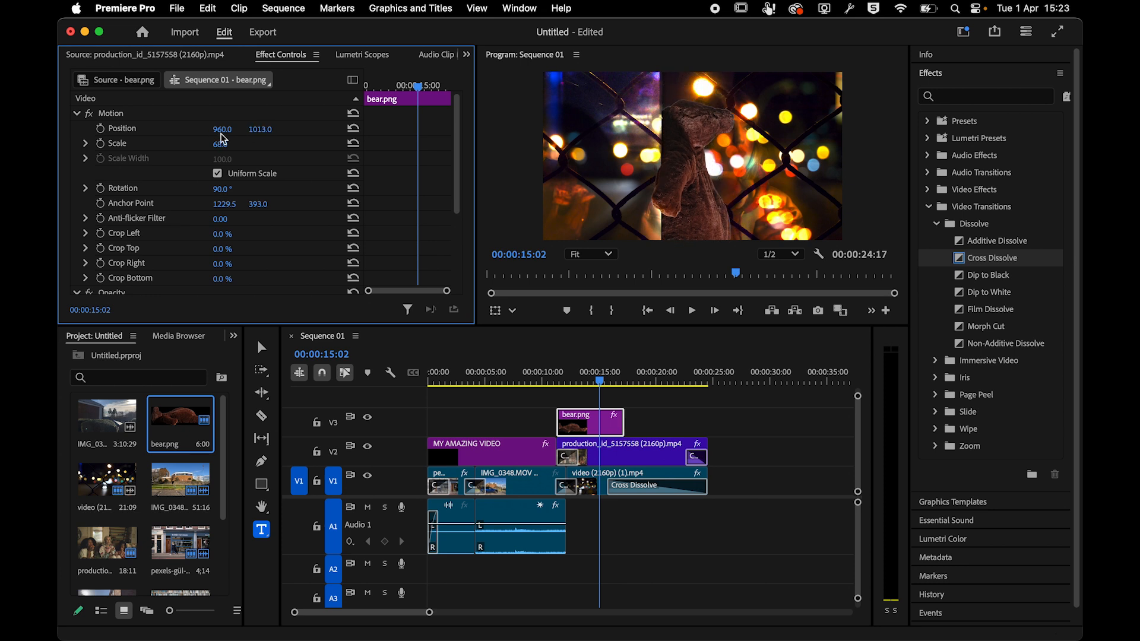
{"action": "left_click_drag", "start_coordinate": [225, 129], "coordinate": [3, 130]}
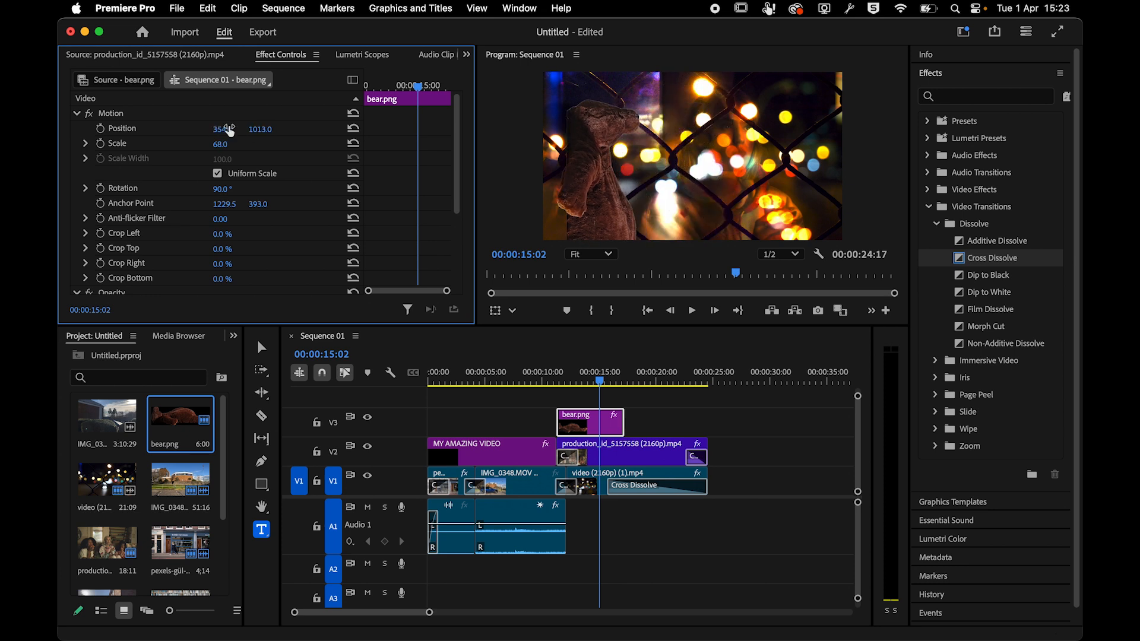
{"action": "left_click_drag", "start_coordinate": [229, 129], "coordinate": [18, 129]}
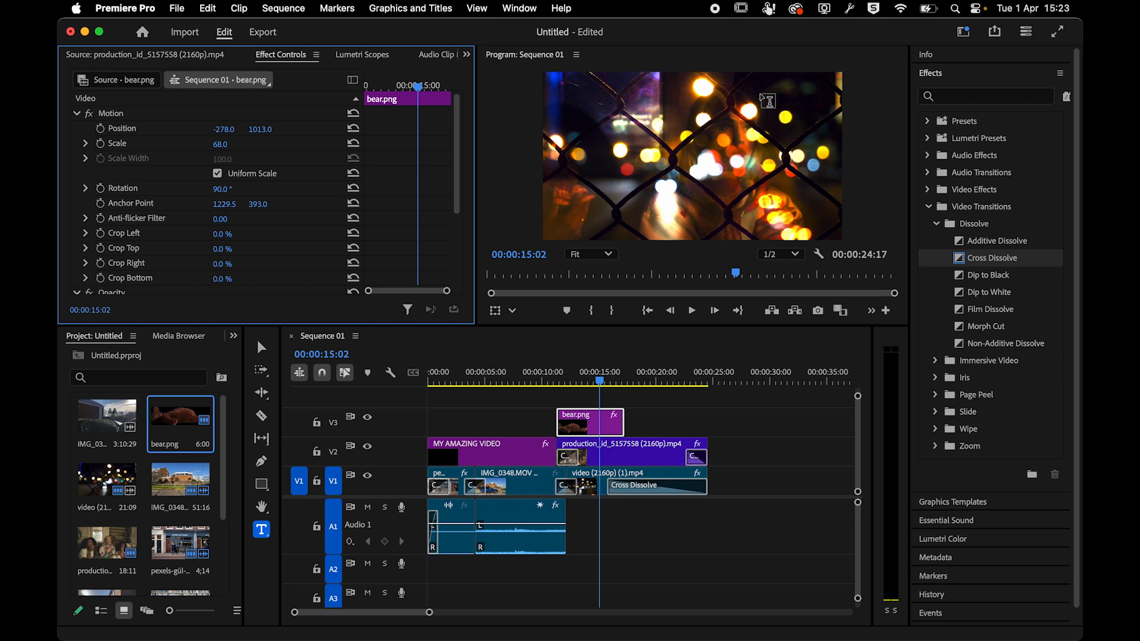
- Keyframe the bear's off-frame position at 00:00:11:13, then add a keyframe at 00:00:12:21 that brings it into the left of the frame
{"action": "left_click_drag", "start_coordinate": [587, 383], "coordinate": [563, 390]}
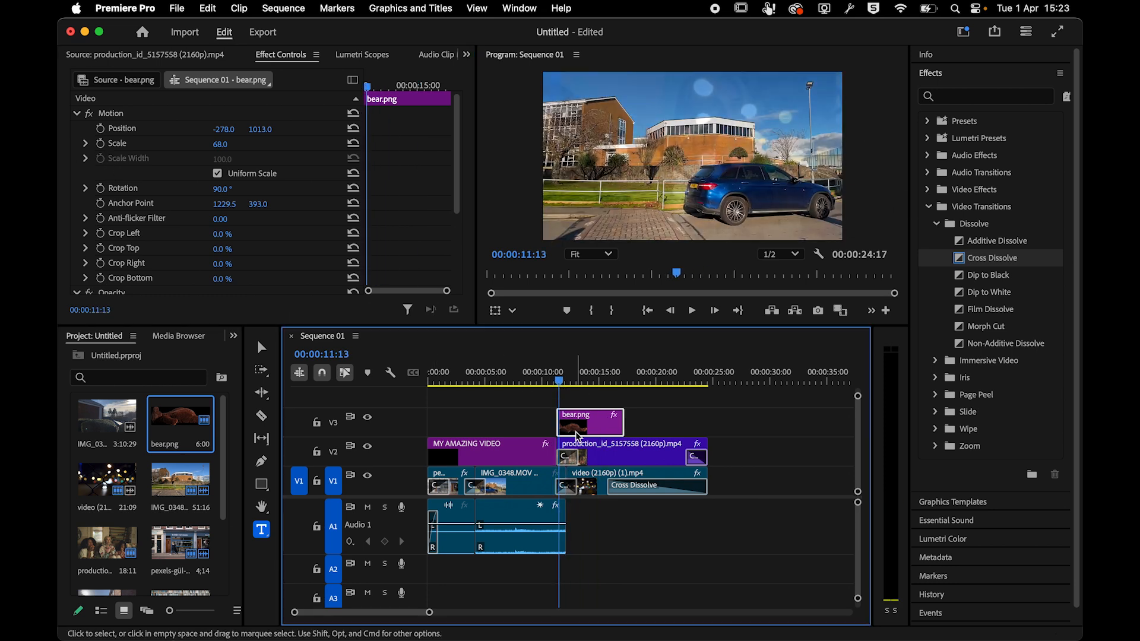
{"action": "left_click", "coordinate": [100, 129]}
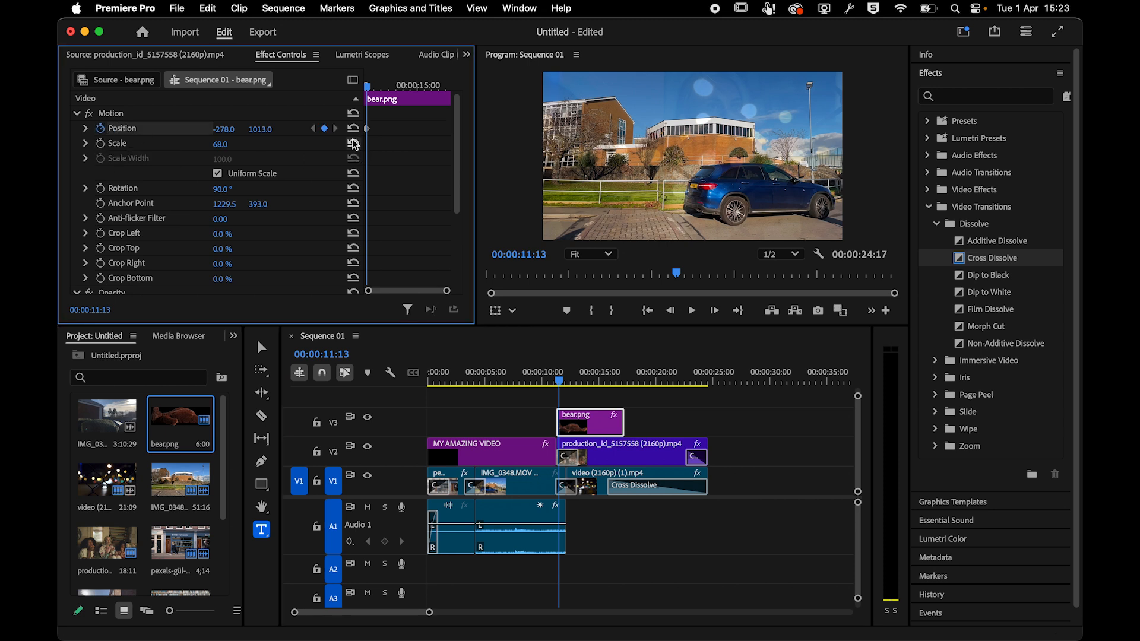
{"action": "left_click_drag", "start_coordinate": [367, 86], "coordinate": [386, 86]}
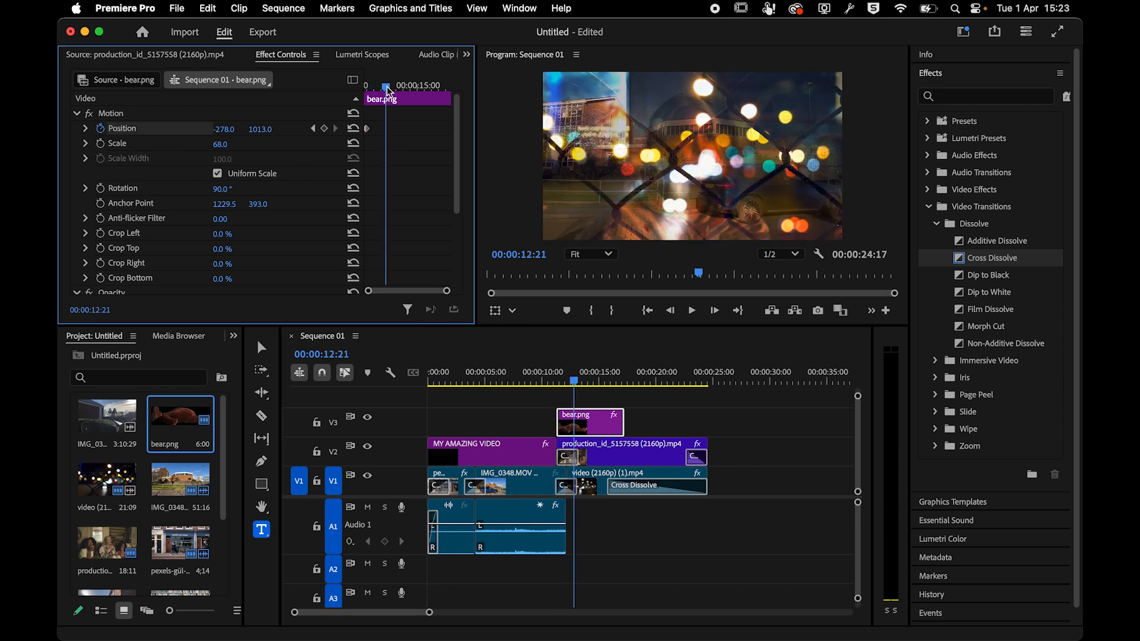
{"action": "left_click_drag", "start_coordinate": [223, 129], "coordinate": [254, 130]}
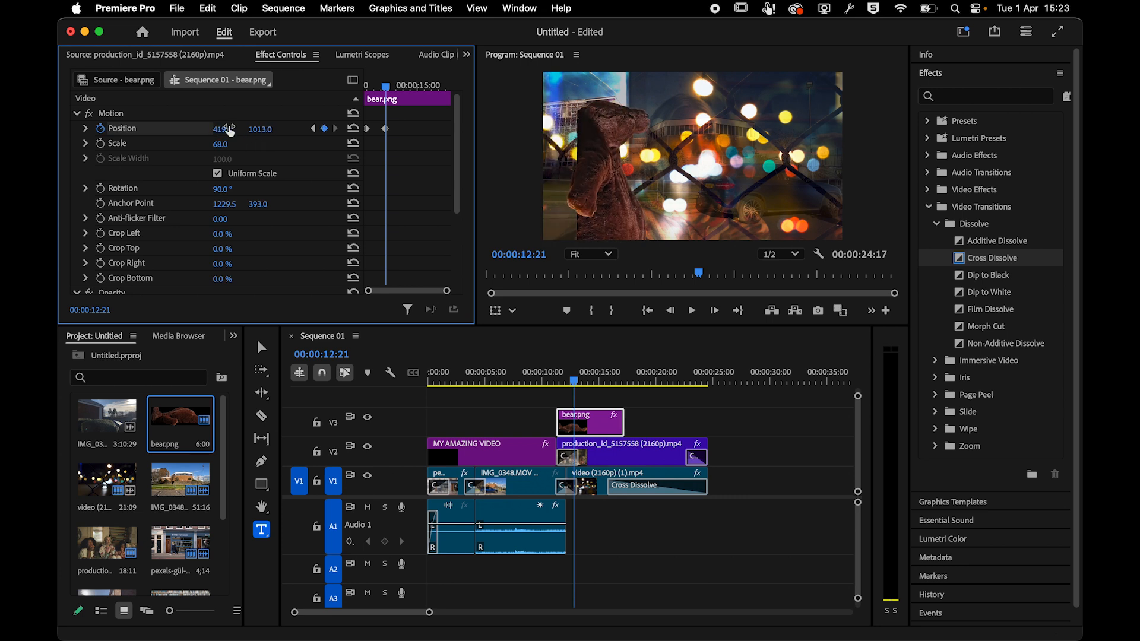
- Add three more position keyframes carrying the bear rightward, including X 1341 at 00:00:15:15 and X 1736 at 00:00:16:17
{"action": "left_click_drag", "start_coordinate": [386, 88], "coordinate": [406, 88]}
{"action": "left_click_drag", "start_coordinate": [223, 130], "coordinate": [287, 129]}
{"action": "left_click_drag", "start_coordinate": [406, 89], "coordinate": [426, 89]}
{"action": "mouse_move", "coordinate": [223, 129]}
{"action": "left_mouse_down"}
{"action": "mouse_move", "coordinate": [265, 130]}
{"action": "mouse_move", "coordinate": [229, 130]}
{"action": "left_mouse_up"}
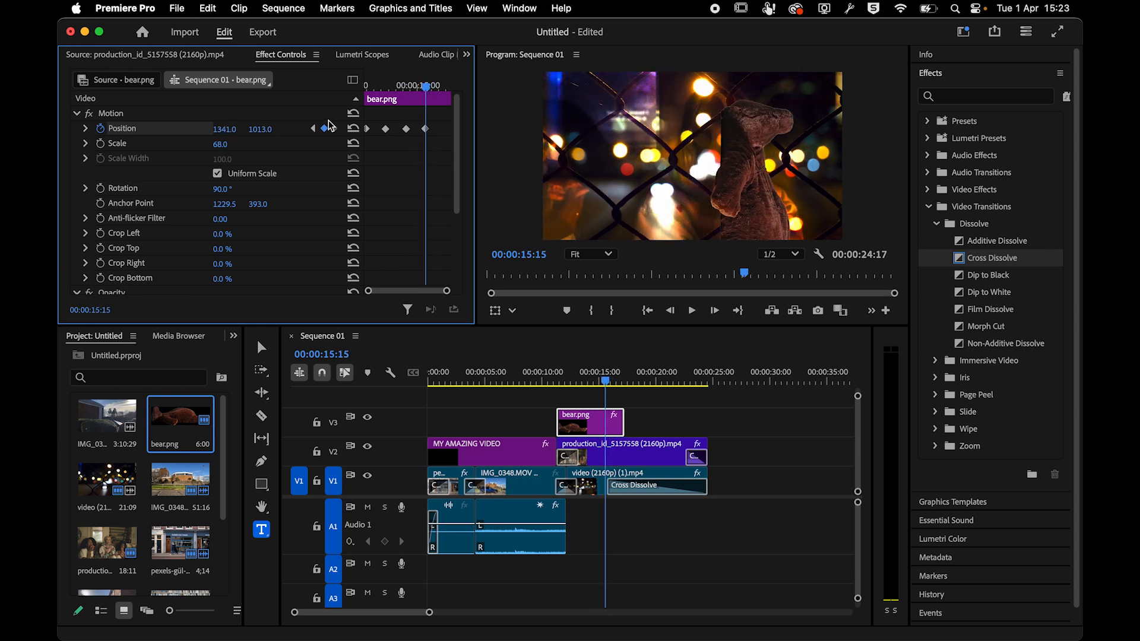
{"action": "left_click_drag", "start_coordinate": [433, 92], "coordinate": [441, 89]}
{"action": "left_click_drag", "start_coordinate": [225, 130], "coordinate": [276, 130]}
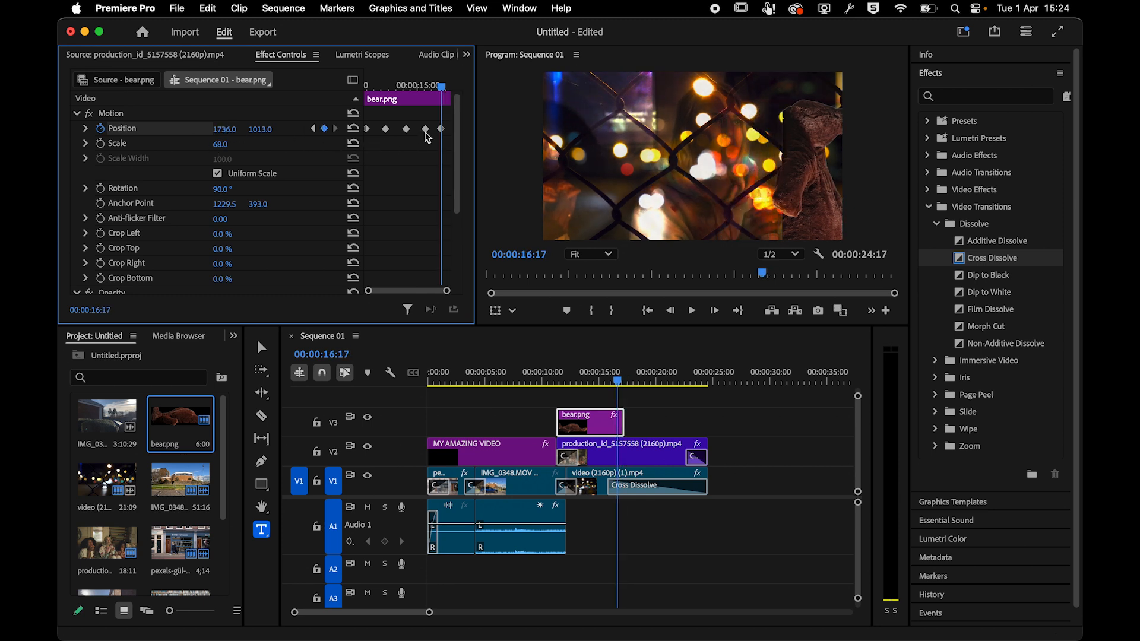
- Move the last position keyframe to the end of the bear clip and go to its final frame at 00:00:17:08
{"action": "left_click_drag", "start_coordinate": [444, 132], "coordinate": [447, 132]}
{"action": "mouse_move", "coordinate": [444, 92]}
{"action": "left_mouse_down"}
{"action": "mouse_move", "coordinate": [455, 92]}
{"action": "mouse_move", "coordinate": [444, 89]}
{"action": "left_mouse_up"}
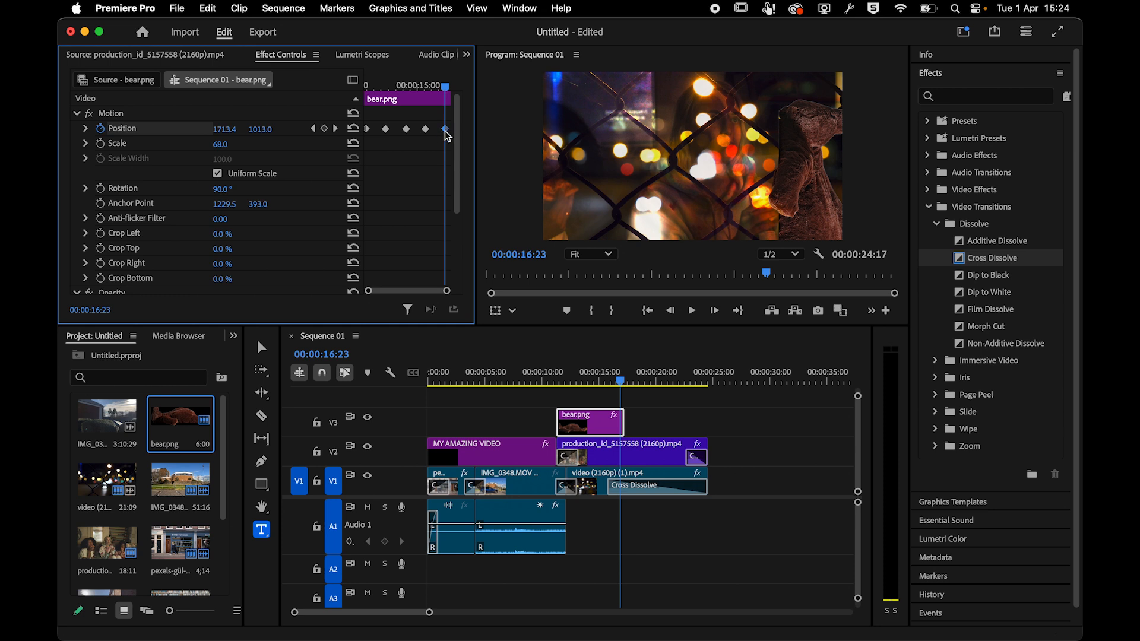
{"action": "left_click_drag", "start_coordinate": [445, 131], "coordinate": [449, 131]}
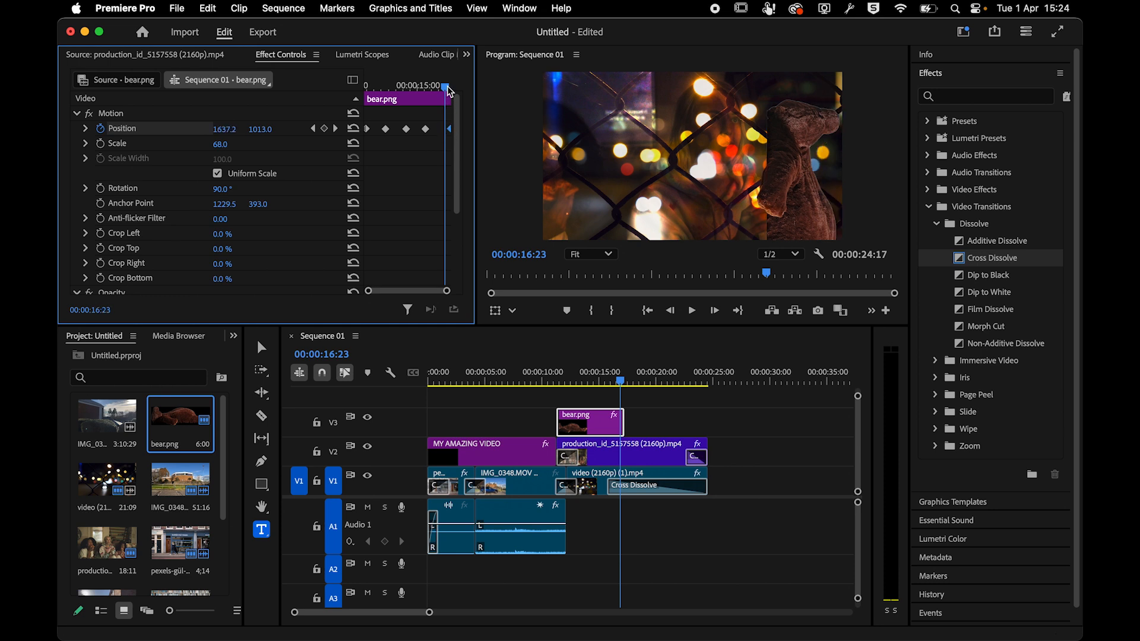
{"action": "left_click_drag", "start_coordinate": [450, 89], "coordinate": [452, 86]}
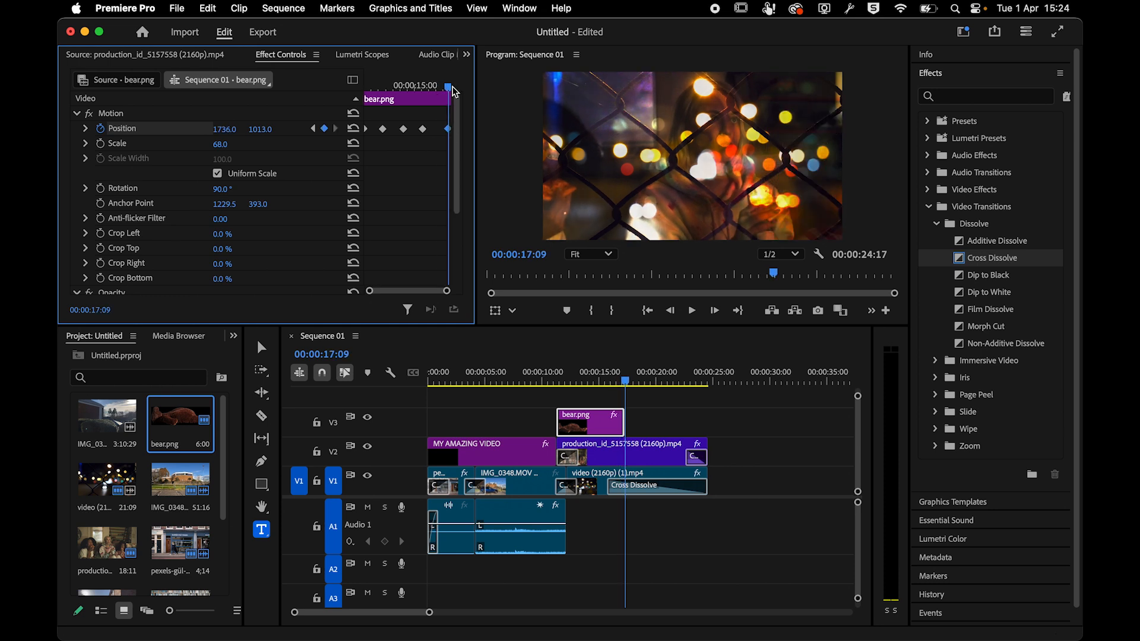
{"action": "key", "text": "Left"}
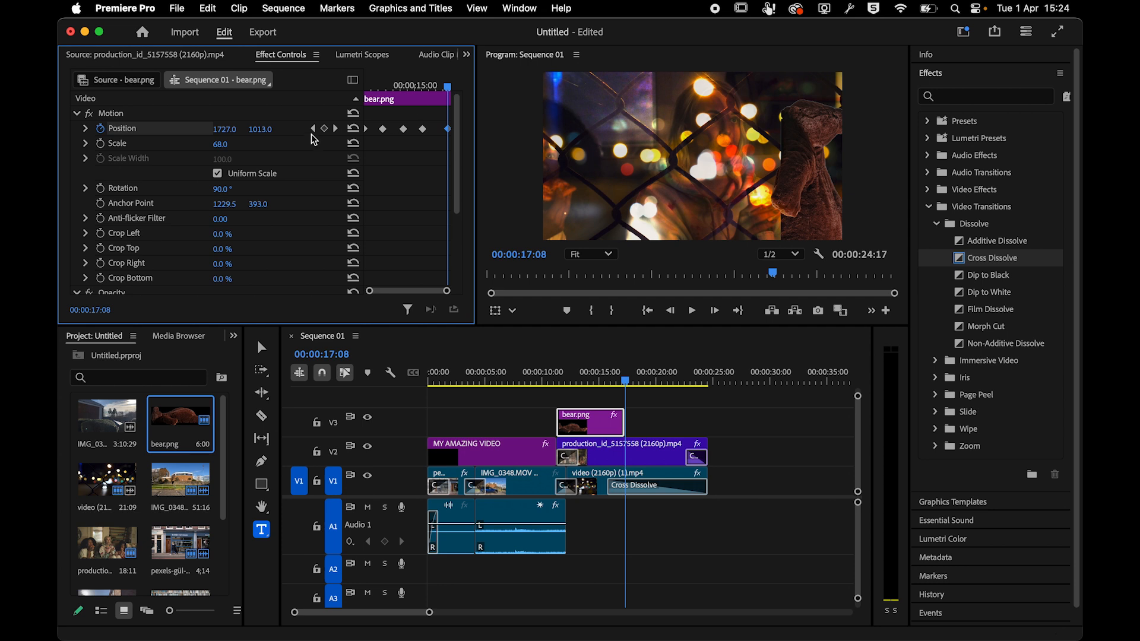
- Set the bear's final position keyframe to X 2157 and shift the keyframe before it slightly later
{"action": "left_click_drag", "start_coordinate": [225, 129], "coordinate": [480, 129]}
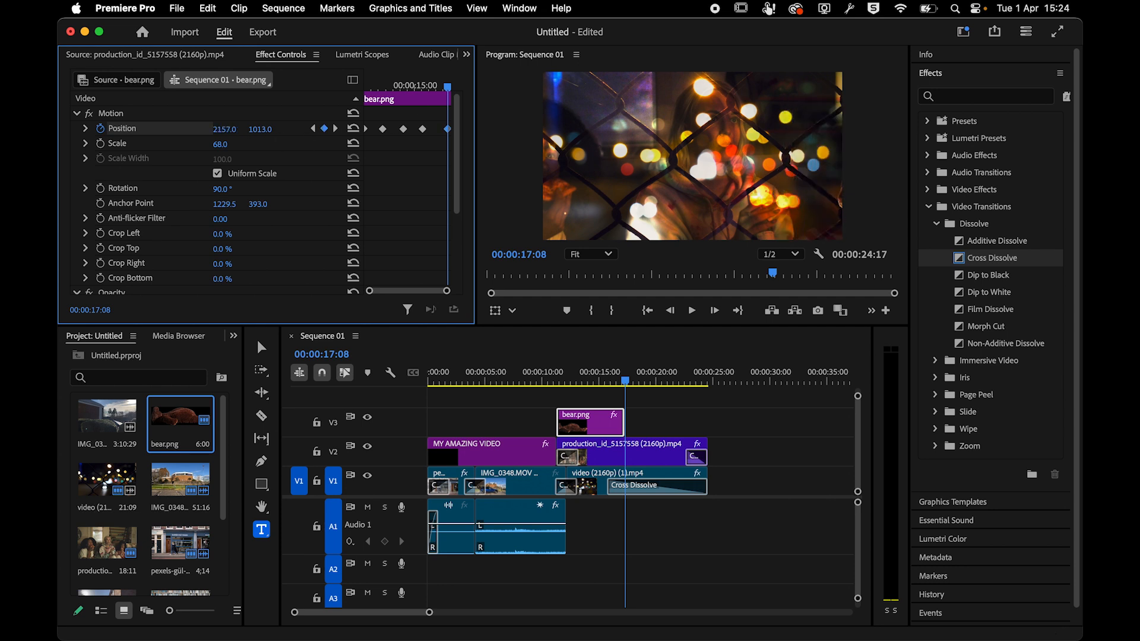
{"action": "left_click", "coordinate": [426, 89]}
{"action": "left_click_drag", "start_coordinate": [421, 129], "coordinate": [429, 134]}
- Keyframe changes to the bear's vertical position at 00:00:12:06 and 00:00:13:12, with Y about 927 at the second
{"action": "left_click_drag", "start_coordinate": [420, 86], "coordinate": [374, 88]}
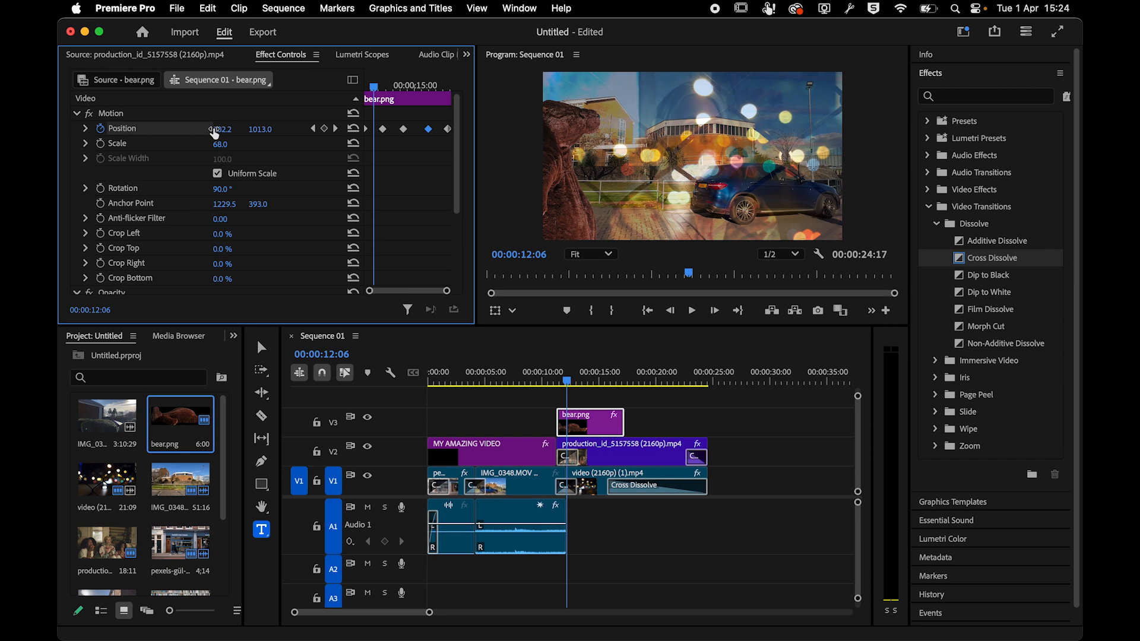
{"action": "mouse_move", "coordinate": [261, 129]}
{"action": "left_mouse_down"}
{"action": "mouse_move", "coordinate": [243, 129]}
{"action": "mouse_move", "coordinate": [270, 131]}
{"action": "left_mouse_up"}
{"action": "left_click_drag", "start_coordinate": [378, 93], "coordinate": [396, 93]}
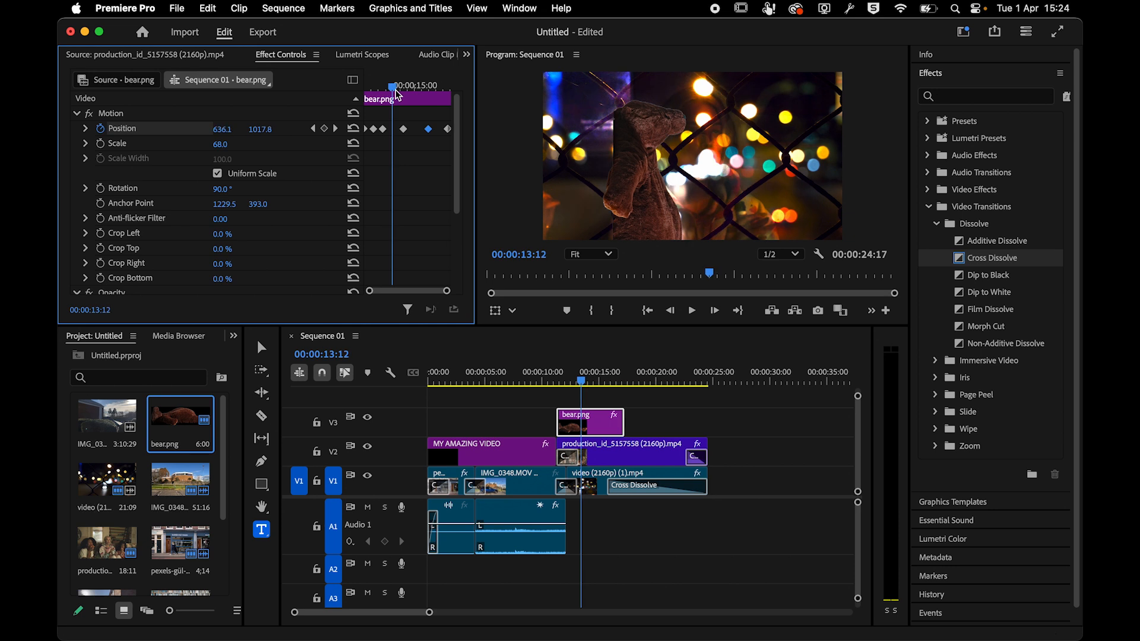
{"action": "left_click_drag", "start_coordinate": [260, 129], "coordinate": [266, 130]}
- Keyframe the bear's vertical position at about Y 930 at 00:00:15:00 and Y 912.4 at 00:00:16:17
{"action": "left_click_drag", "start_coordinate": [394, 93], "coordinate": [418, 95]}
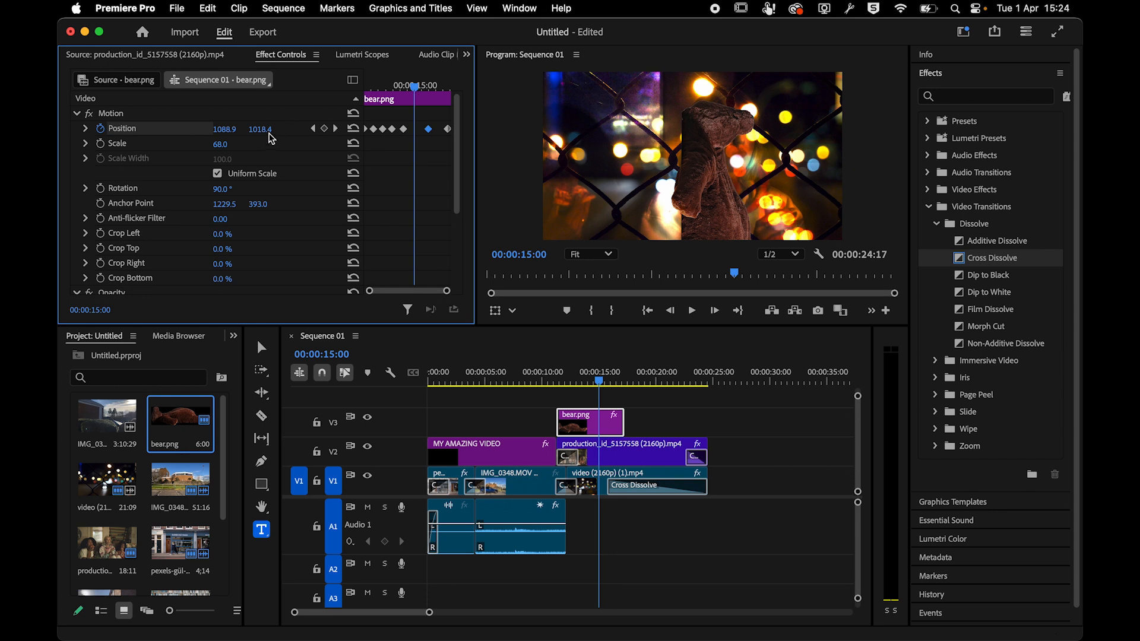
{"action": "left_click_drag", "start_coordinate": [261, 130], "coordinate": [271, 131]}
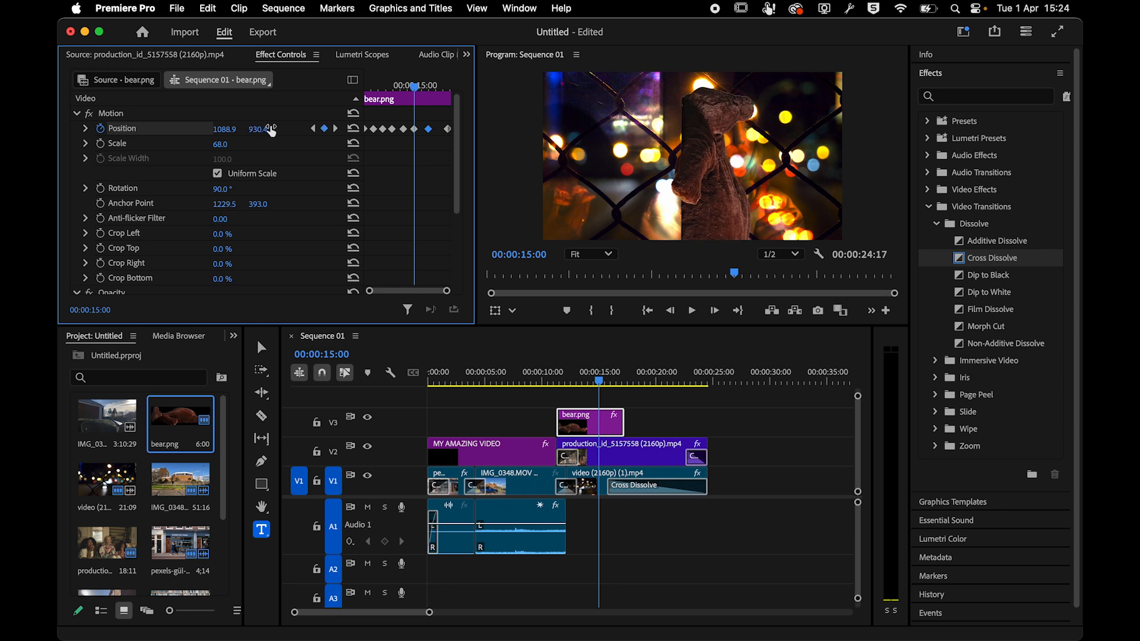
{"action": "left_click_drag", "start_coordinate": [418, 92], "coordinate": [438, 88]}
{"action": "left_click_drag", "start_coordinate": [260, 130], "coordinate": [196, 129]}
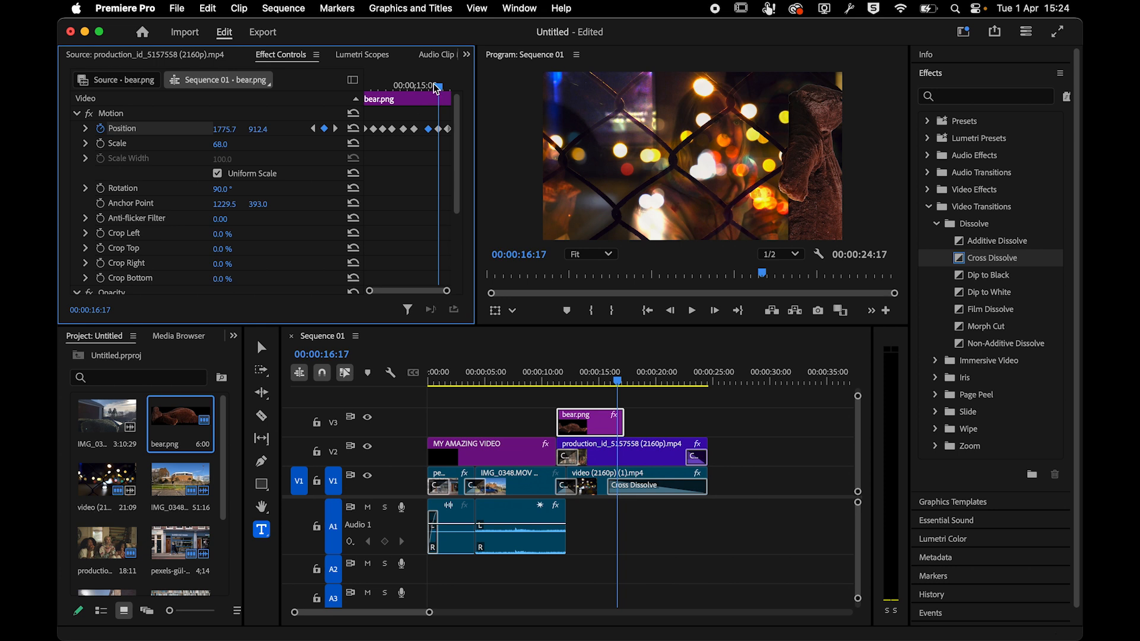
- Play the sequence from the start of the bear clip to review its movement across the frame
{"action": "left_click_drag", "start_coordinate": [437, 88], "coordinate": [335, 87]}
{"action": "key", "text": "space"}
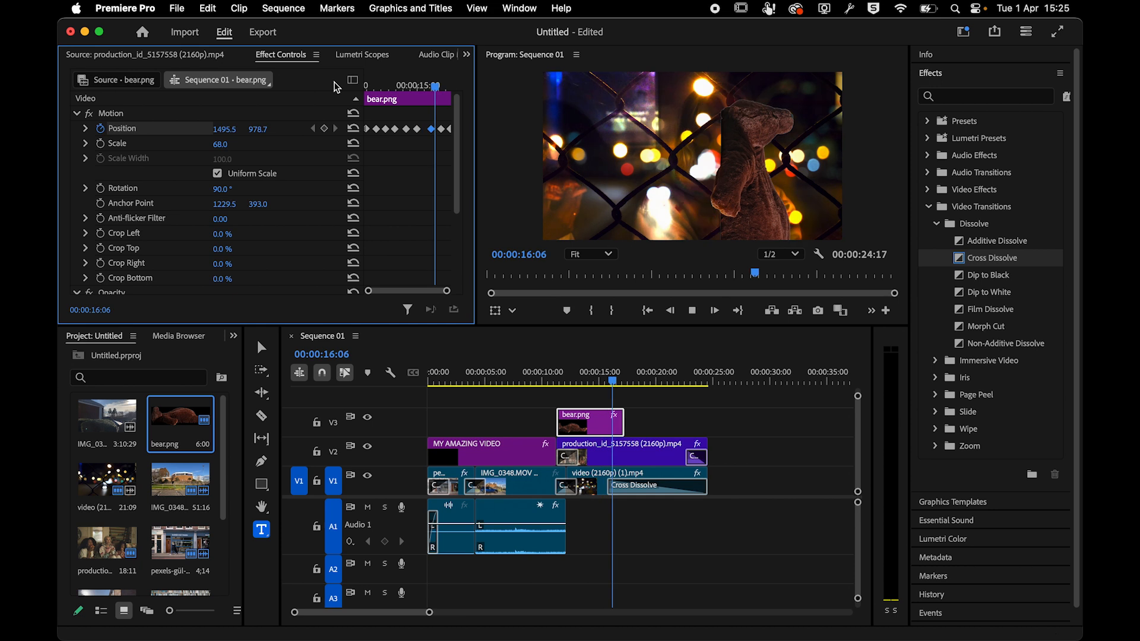
{"action": "key", "text": "space"}
- Reduce the bear's scale to 46 and check its size at different points along its path
{"action": "left_click_drag", "start_coordinate": [573, 382], "coordinate": [601, 385]}
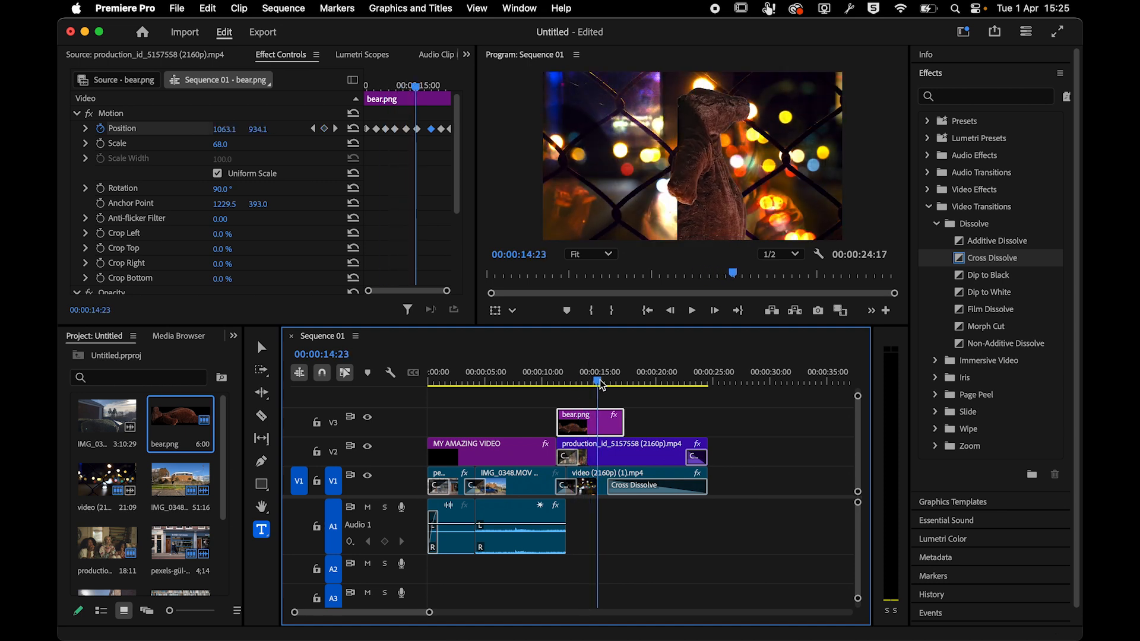
{"action": "left_click_drag", "start_coordinate": [215, 144], "coordinate": [205, 145]}
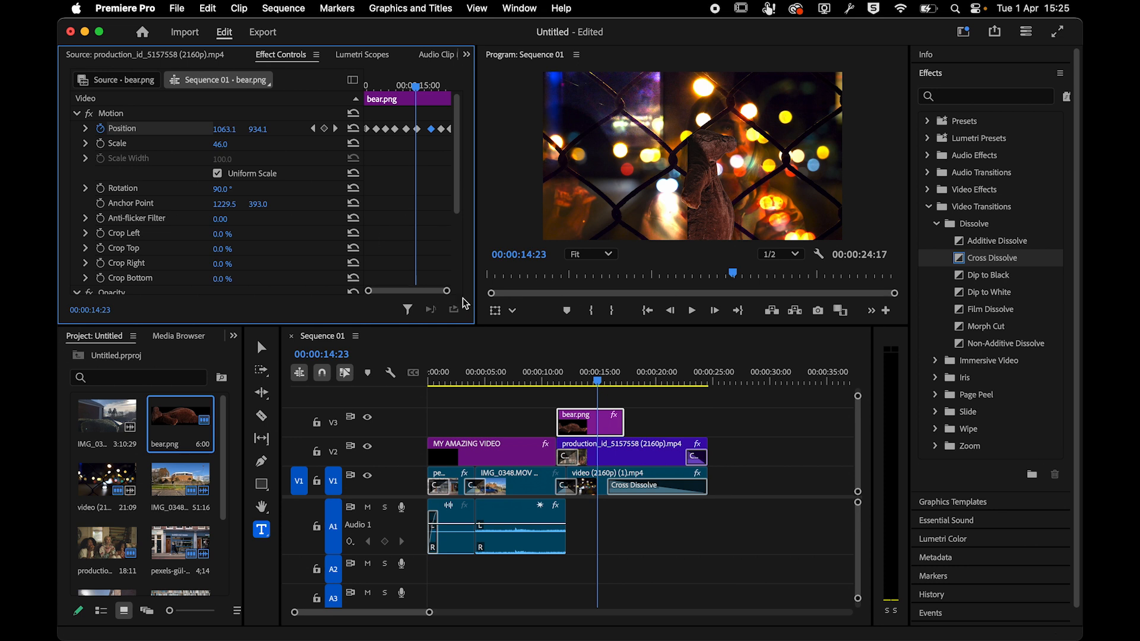
{"action": "mouse_move", "coordinate": [564, 377]}
{"action": "left_mouse_down"}
{"action": "mouse_move", "coordinate": [625, 374]}
{"action": "mouse_move", "coordinate": [551, 373]}
{"action": "mouse_move", "coordinate": [584, 370]}
{"action": "left_mouse_up"}
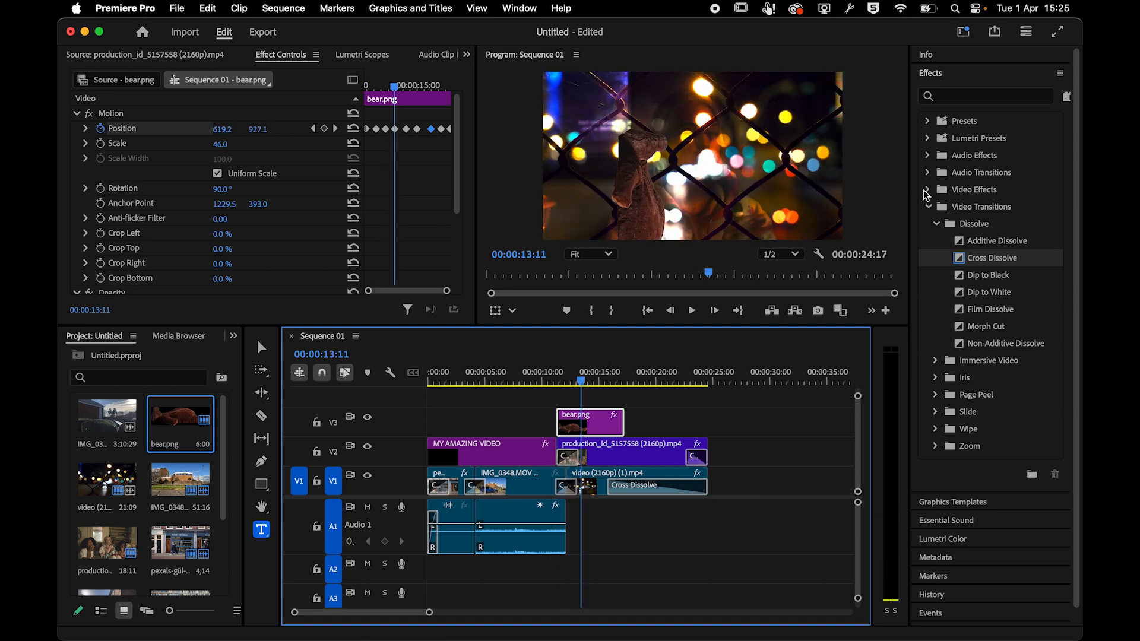
- Apply the Tint color correction effect to the bear.png clip and bring its settings into view
{"action": "left_click", "coordinate": [926, 190]}
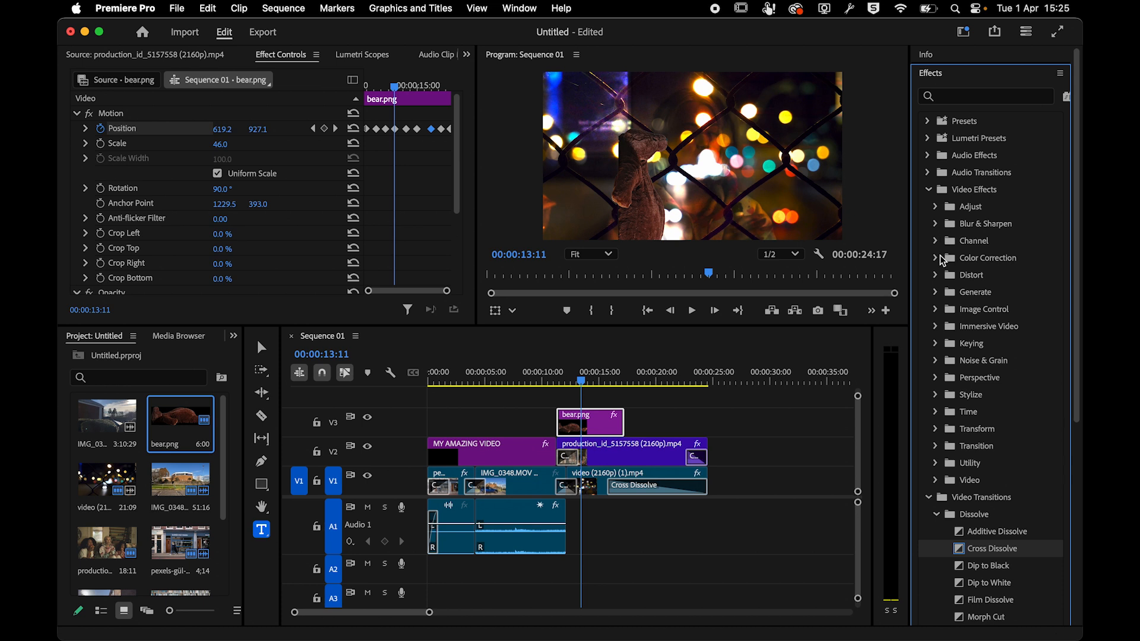
{"action": "left_click", "coordinate": [936, 259]}
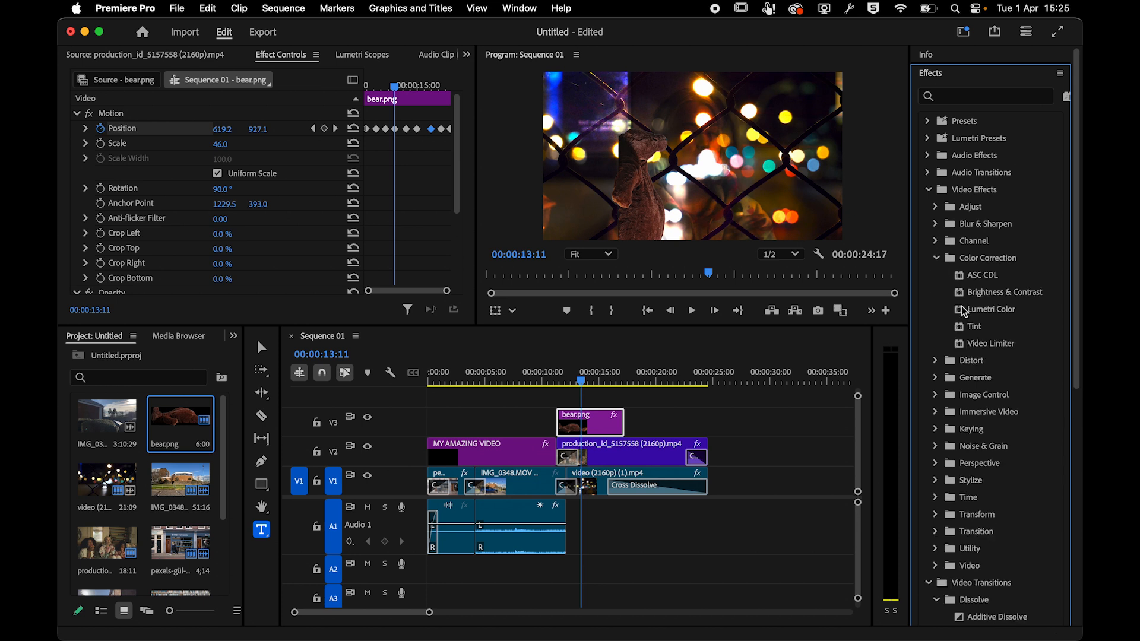
{"action": "left_click_drag", "start_coordinate": [960, 329], "coordinate": [589, 426]}
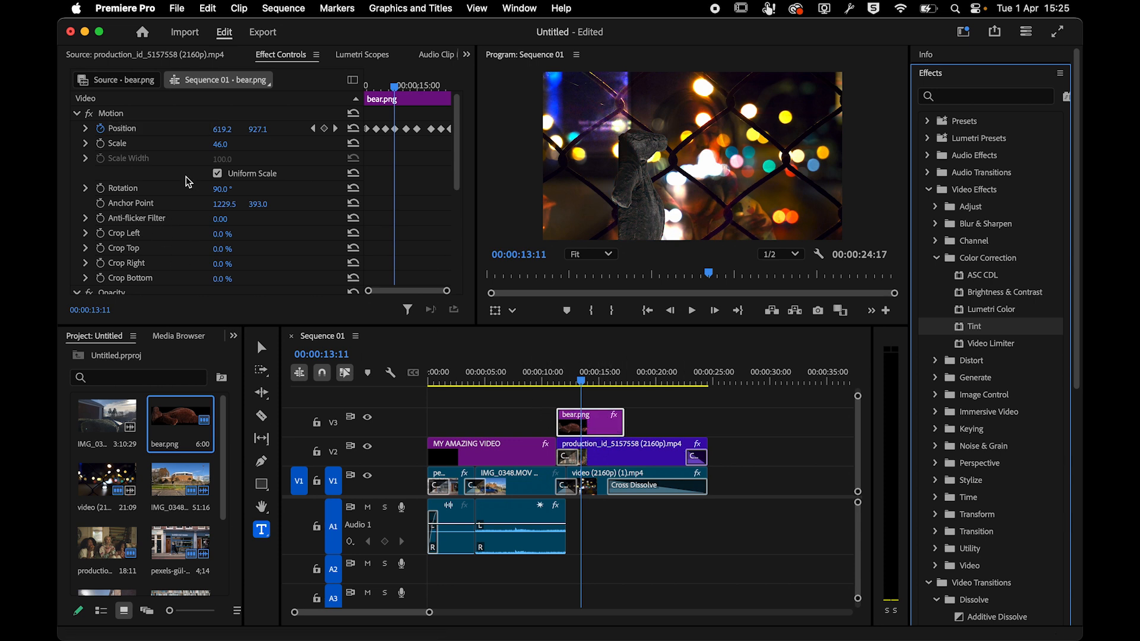
{"action": "scroll", "coordinate": [187, 176], "scroll_direction": "down", "scroll_amount": 5}
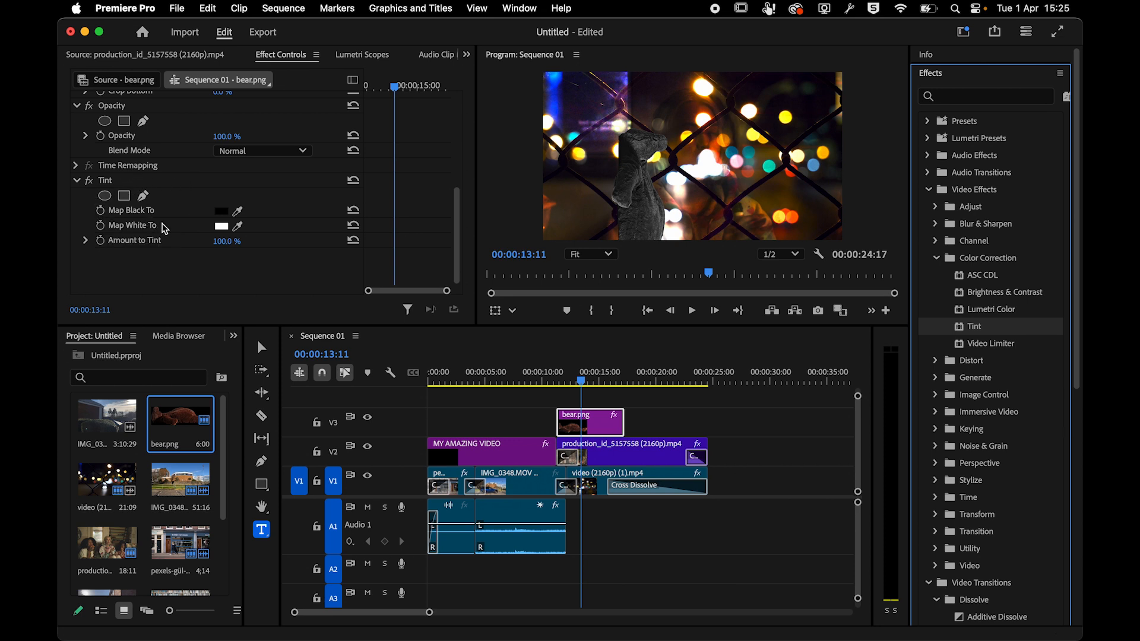
{"action": "left_click", "coordinate": [217, 227]}
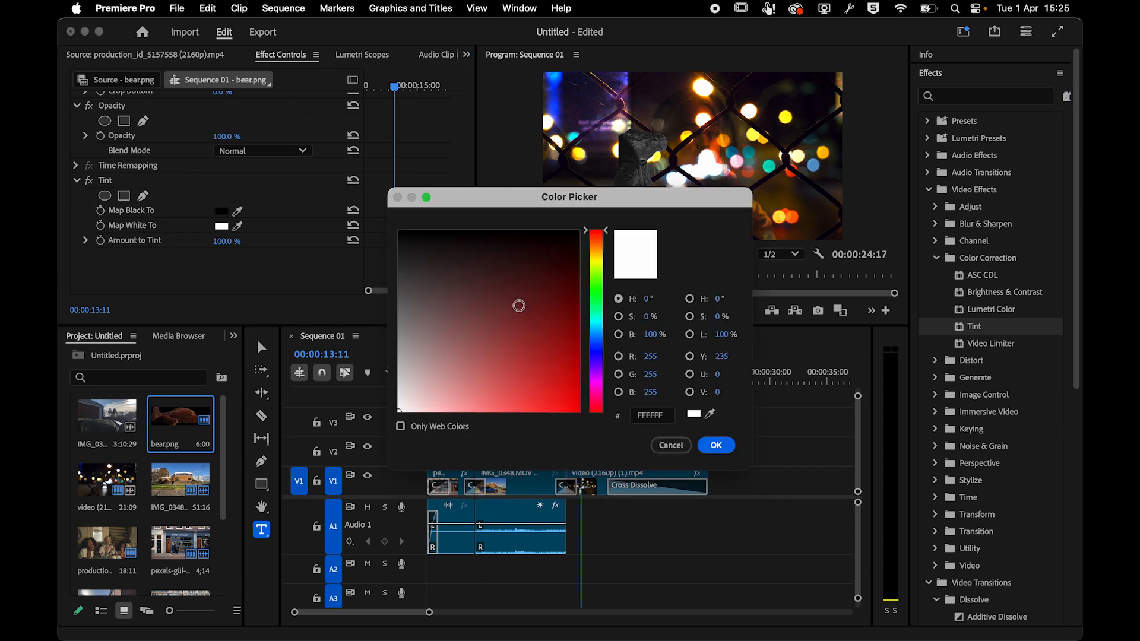
{"action": "left_click", "coordinate": [596, 383]}
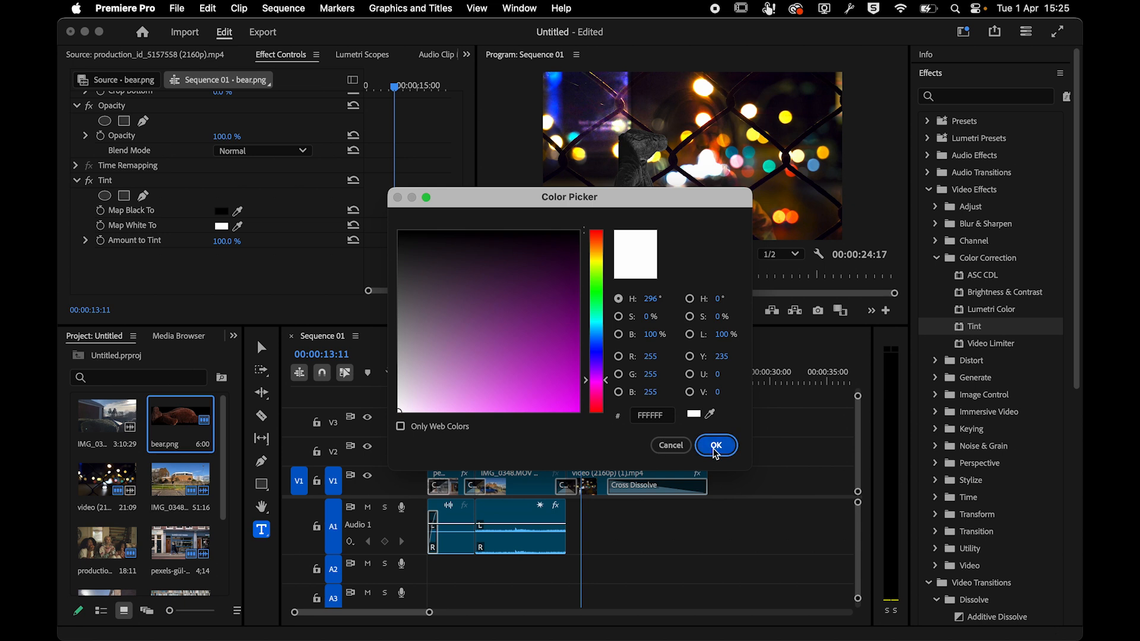
{"action": "left_click", "coordinate": [716, 446]}
- Set the Tint effect's Map White To color to magenta FA00FF
{"action": "left_click", "coordinate": [221, 227]}
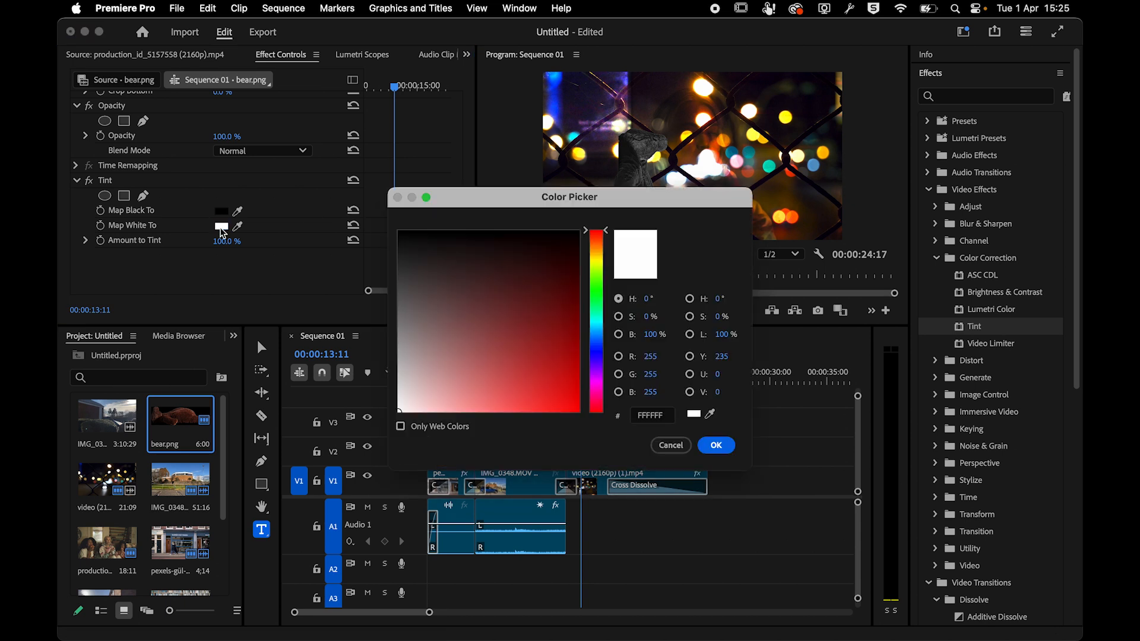
{"action": "left_click", "coordinate": [598, 383]}
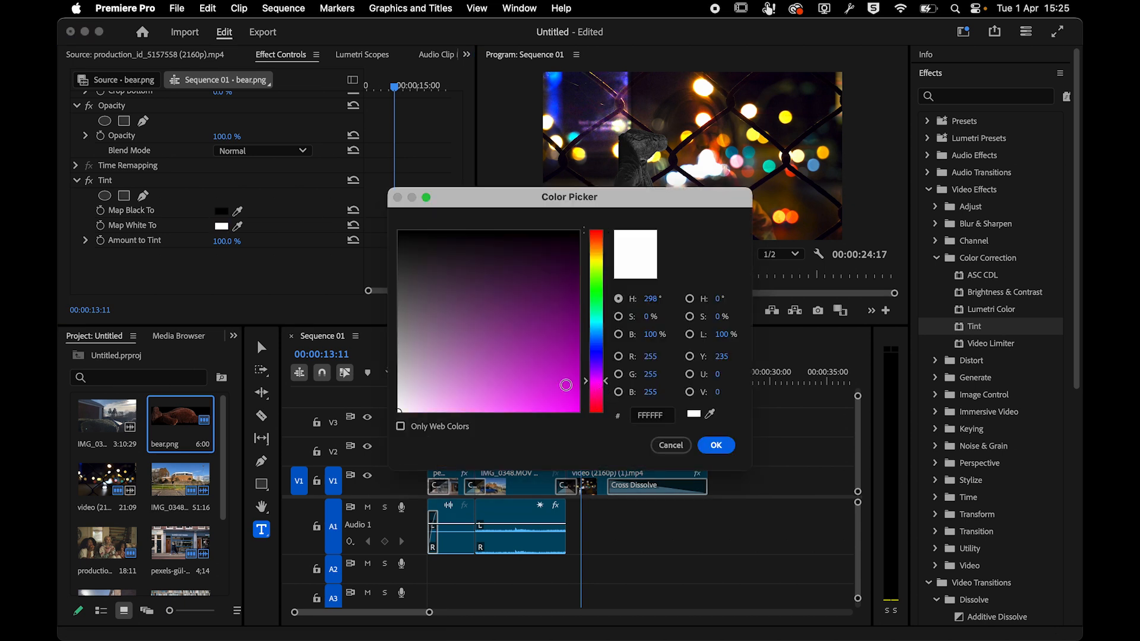
{"action": "left_click", "coordinate": [566, 384]}
{"action": "left_click", "coordinate": [716, 445]}
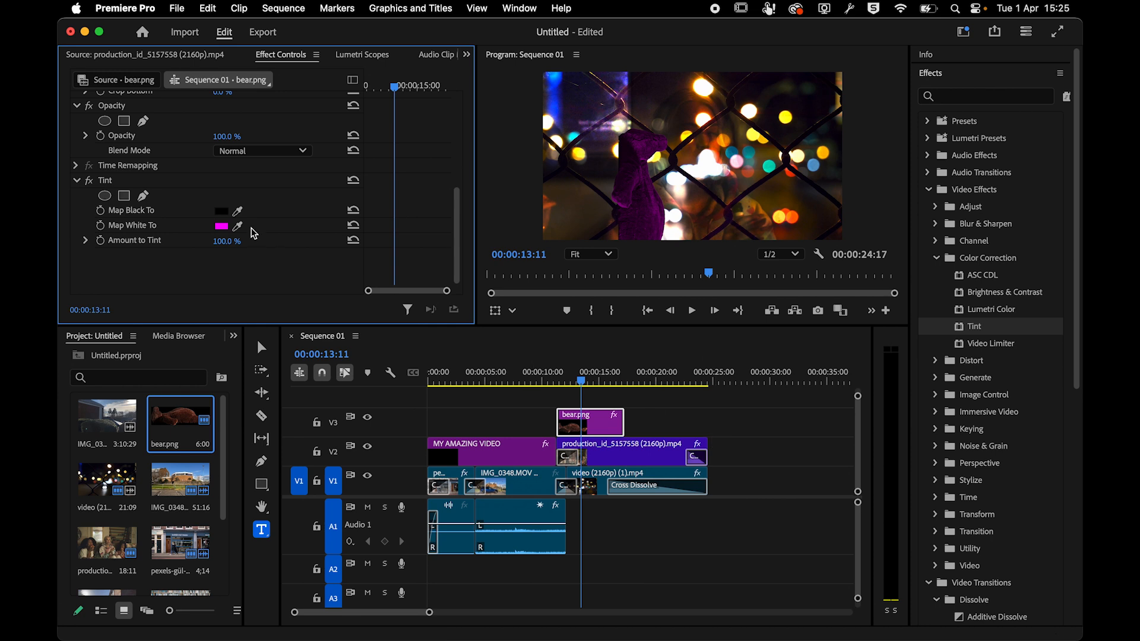
- Set the Tint effect's Map Black To color to a fully saturated blue
{"action": "left_click", "coordinate": [221, 212]}
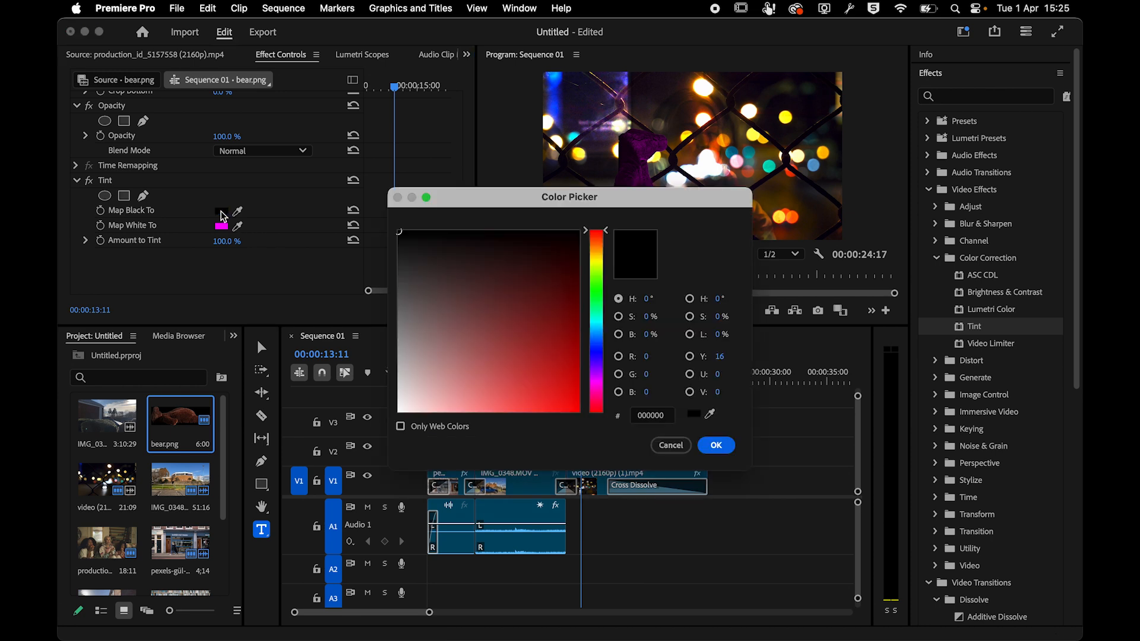
{"action": "left_click", "coordinate": [596, 357]}
{"action": "left_click_drag", "start_coordinate": [539, 301], "coordinate": [611, 415]}
{"action": "left_click", "coordinate": [716, 446]}
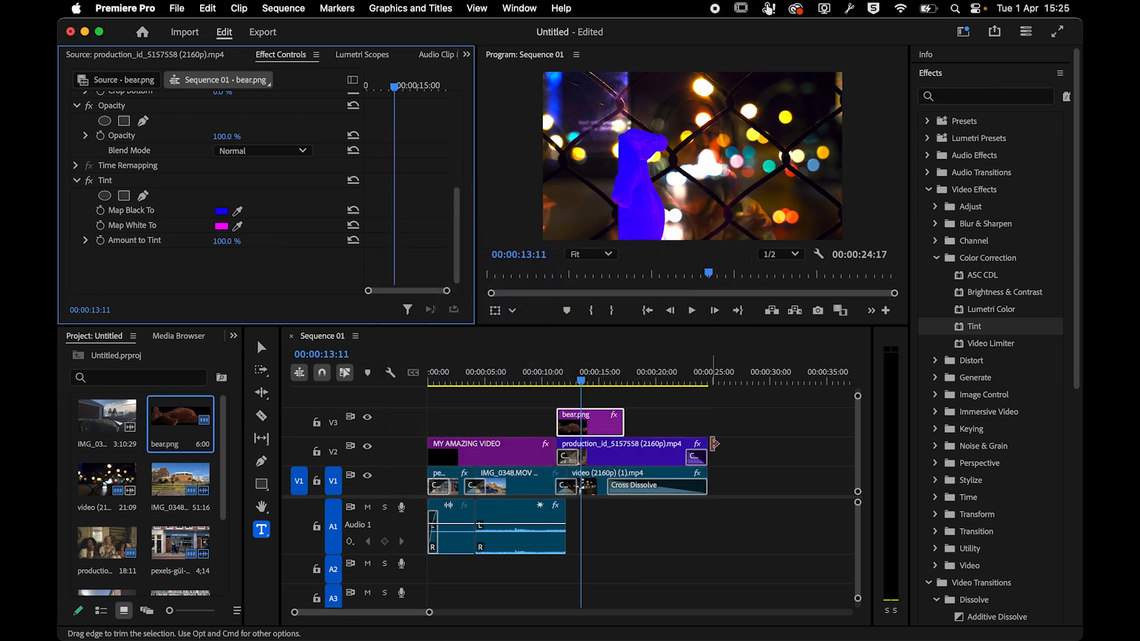
- Turn on keyframing for Tint's Map Black To and Map White To colors at 00:00:11:19
{"action": "left_click_drag", "start_coordinate": [573, 376], "coordinate": [595, 385]}
{"action": "left_click_drag", "start_coordinate": [589, 381], "coordinate": [562, 382]}
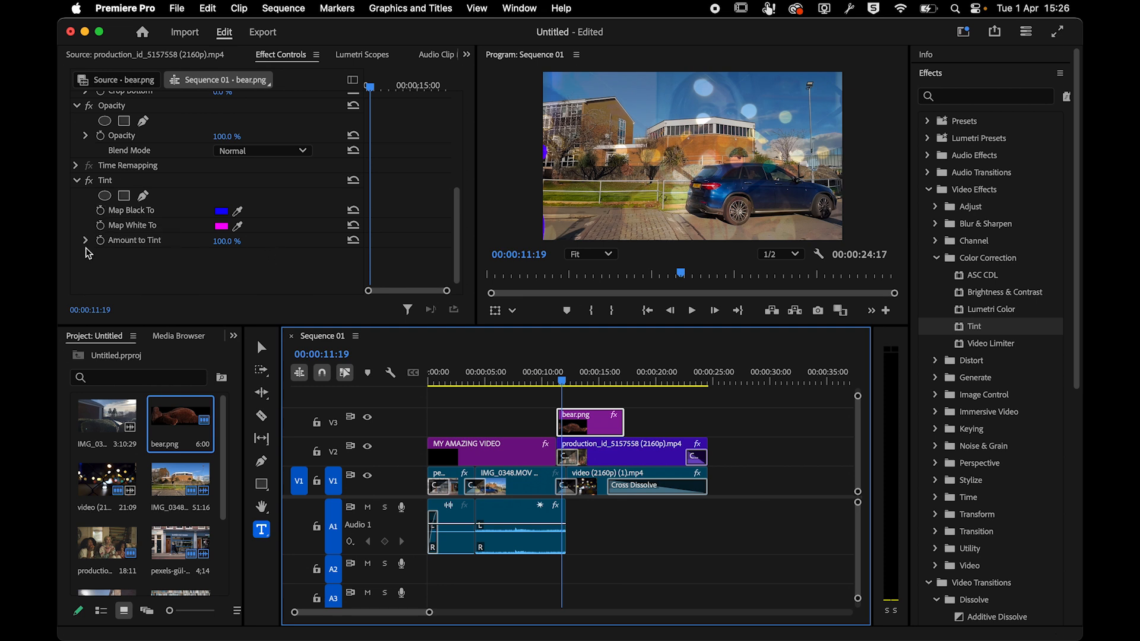
{"action": "left_click", "coordinate": [101, 210]}
{"action": "left_click", "coordinate": [100, 225]}
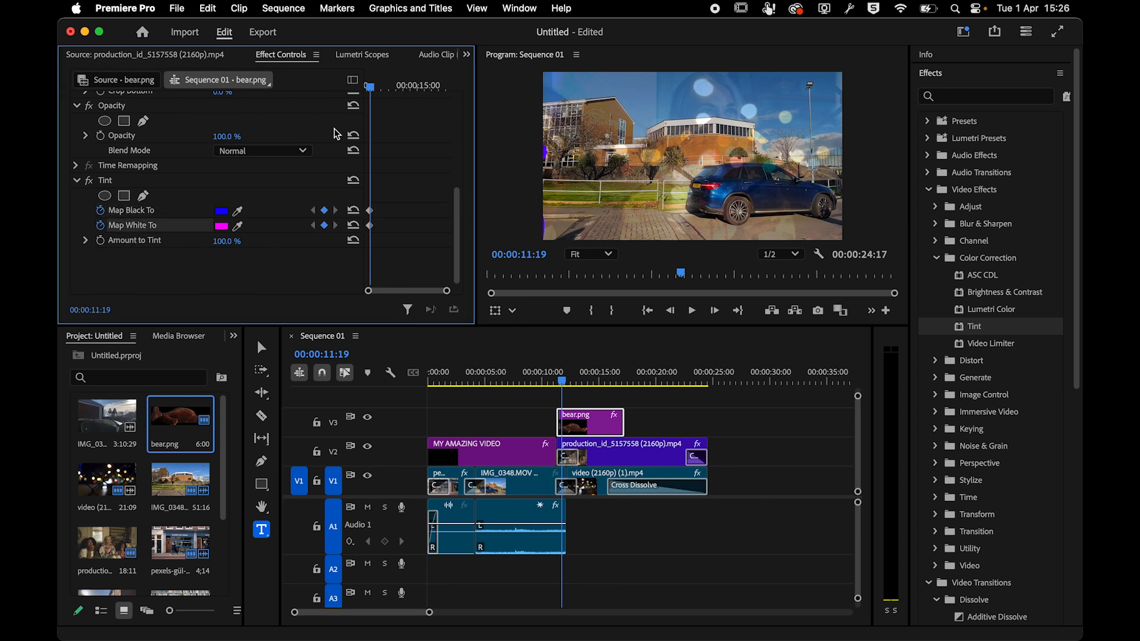
- Add a Map White To keyframe at 00:00:17:00 with the yellow color FFE500
{"action": "left_click_drag", "start_coordinate": [378, 92], "coordinate": [449, 89]}
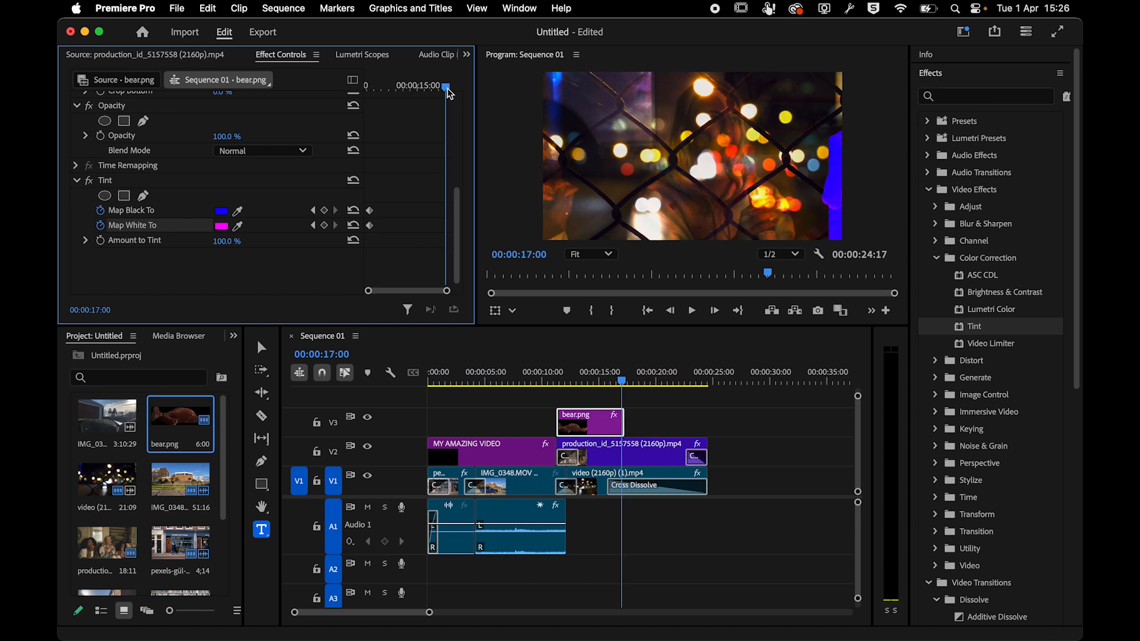
{"action": "left_click", "coordinate": [222, 227]}
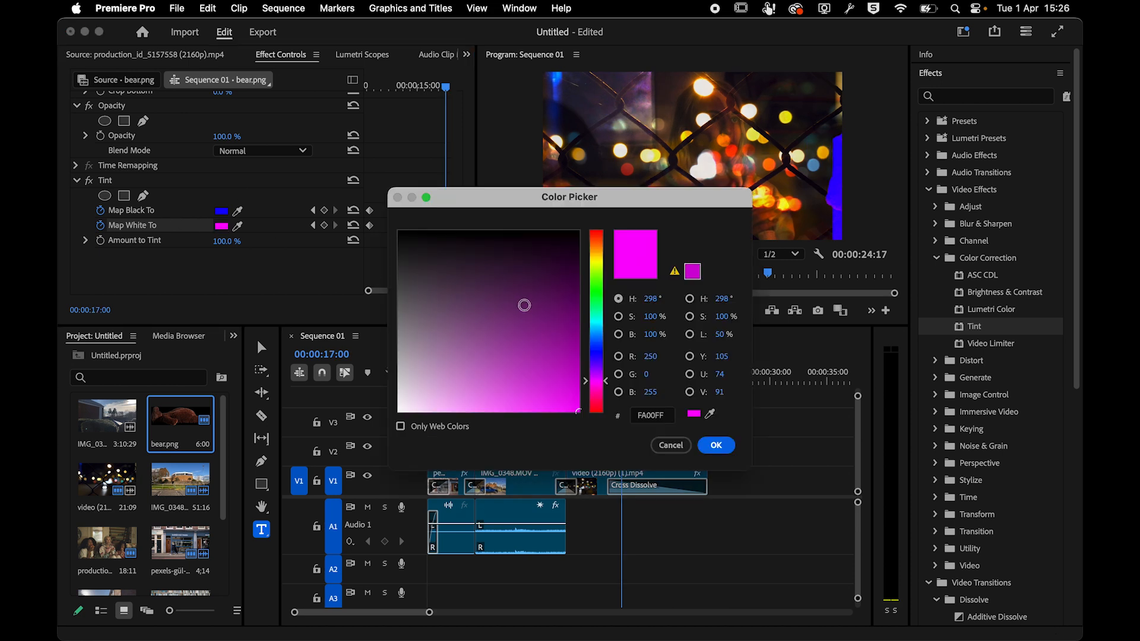
{"action": "left_click", "coordinate": [599, 258]}
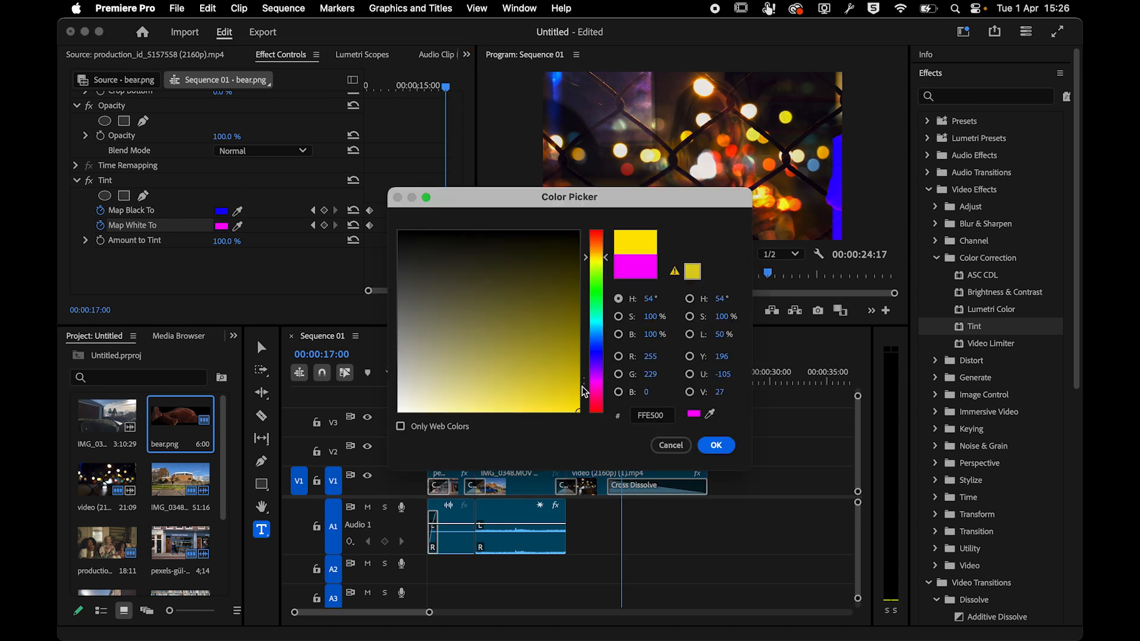
{"action": "left_click", "coordinate": [716, 446]}
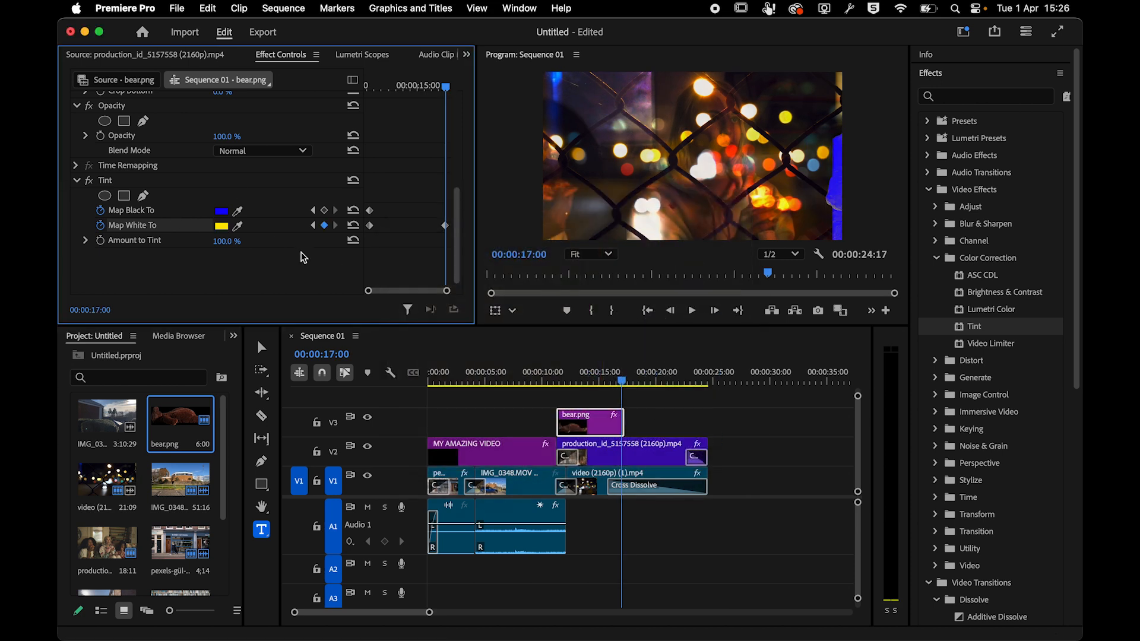
- Add a Map Black To keyframe at 00:00:17:00 with a bright saturated green
{"action": "left_click", "coordinate": [222, 212]}
{"action": "left_click", "coordinate": [600, 294]}
{"action": "left_click_drag", "start_coordinate": [555, 373], "coordinate": [583, 418]}
{"action": "left_click", "coordinate": [716, 445]}
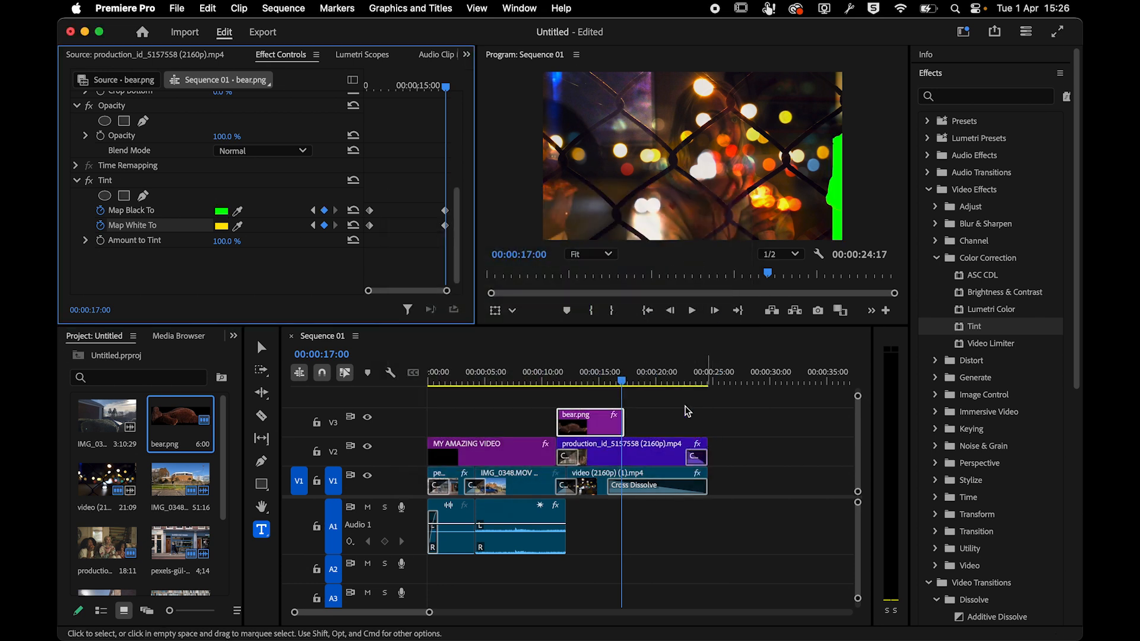
- Play the bear section from just before the clip starts to review the animated tint colors
{"action": "left_click_drag", "start_coordinate": [613, 380], "coordinate": [559, 383]}
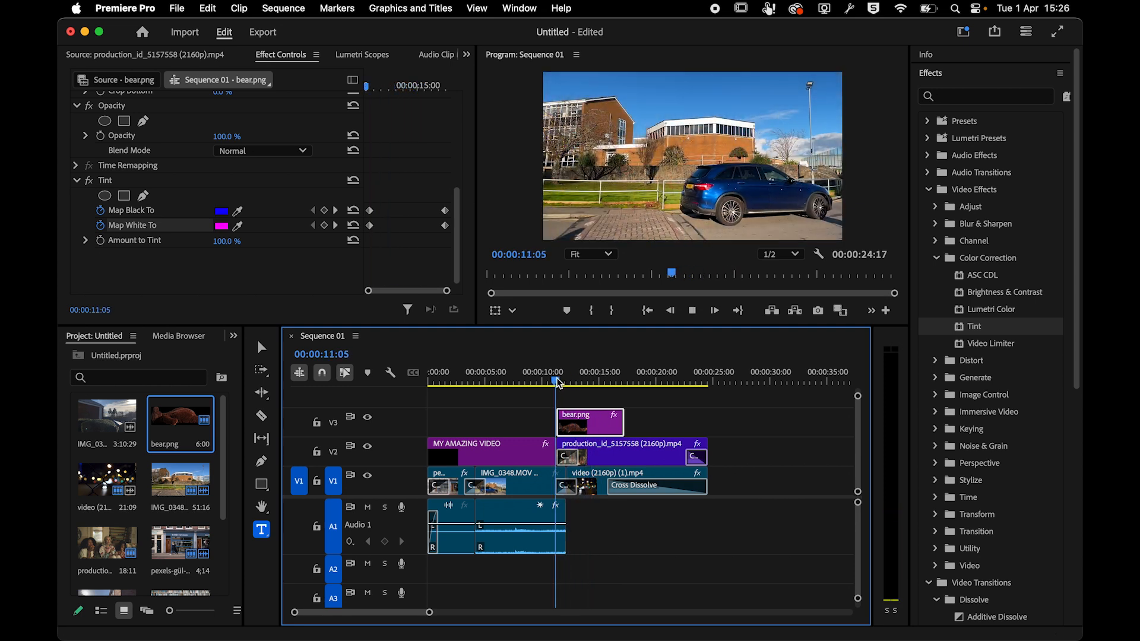
{"action": "key", "text": "space"}
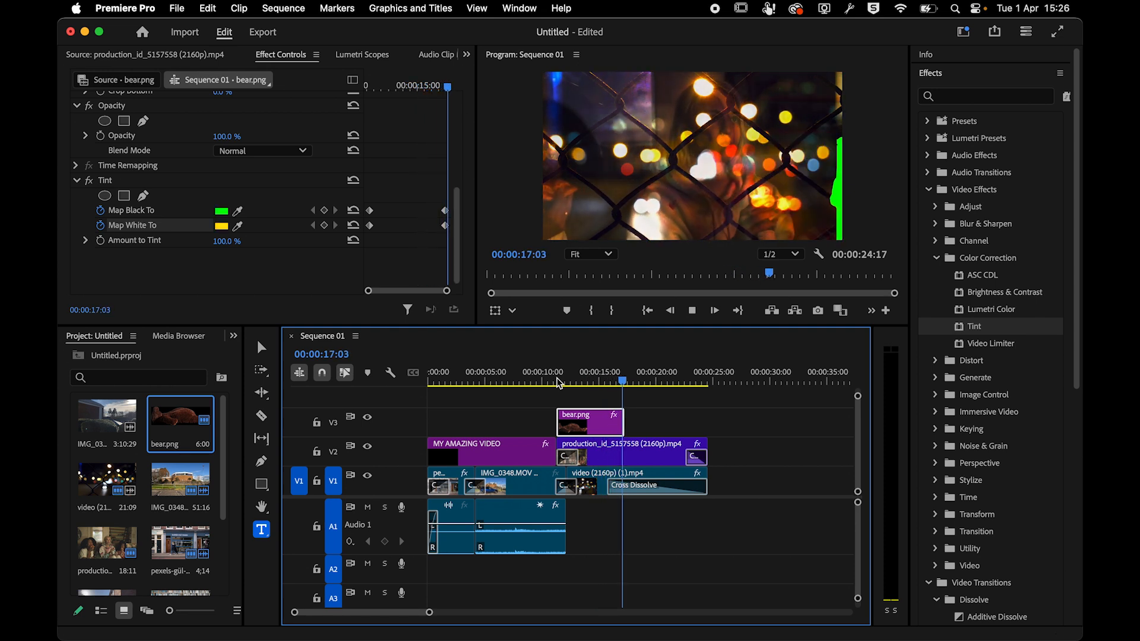
{"action": "key", "text": "space"}
- Add a text box reading "Directed by Me" across the middle of the frame at 00:00:24:13
{"action": "left_click_drag", "start_coordinate": [586, 382], "coordinate": [712, 376]}
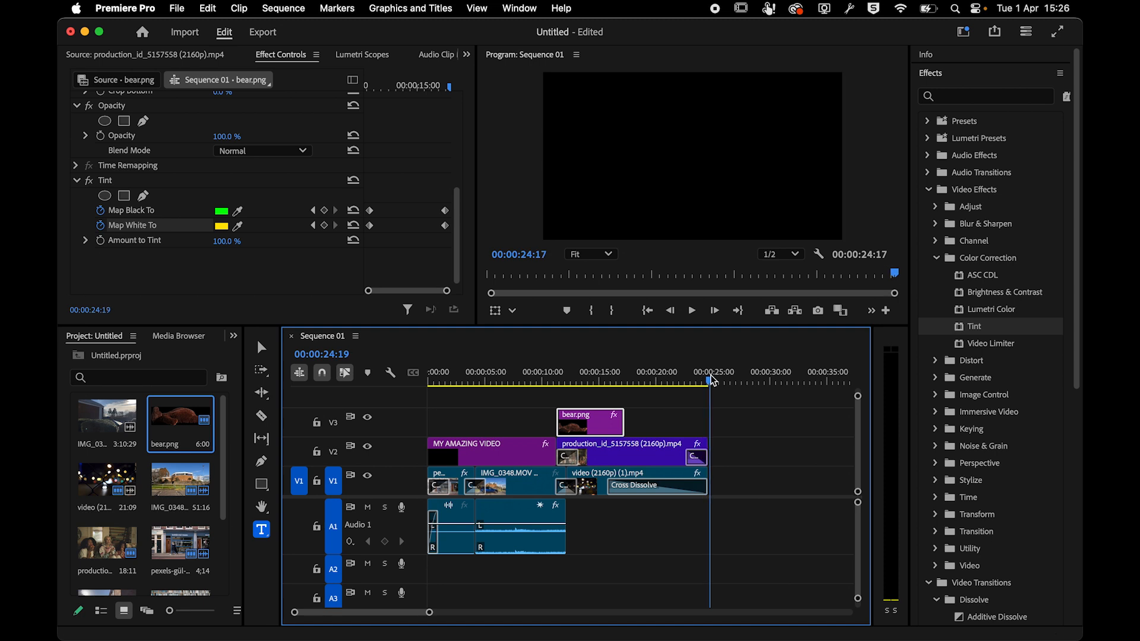
{"action": "left_click_drag", "start_coordinate": [437, 363], "coordinate": [707, 353]}
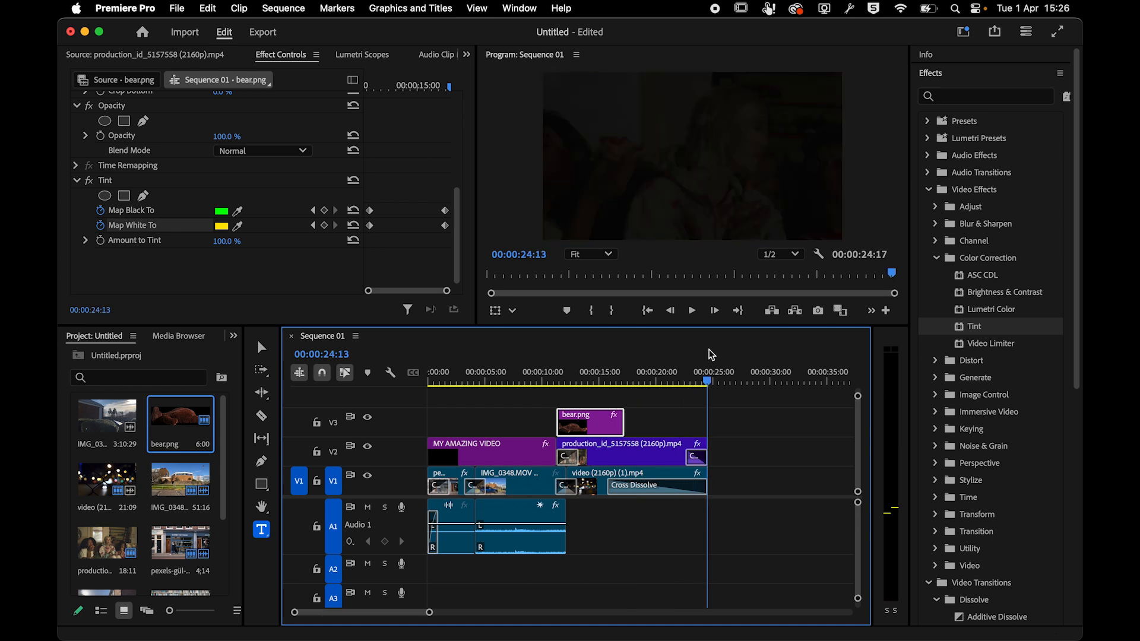
{"action": "left_click", "coordinate": [261, 530]}
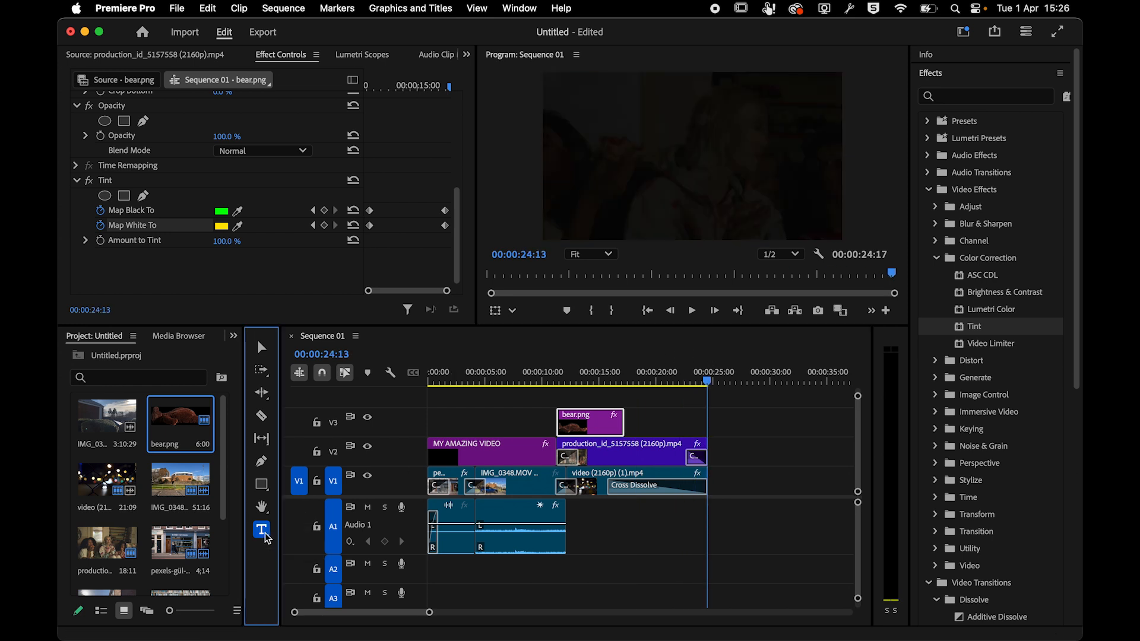
{"action": "left_click_drag", "start_coordinate": [588, 109], "coordinate": [814, 219]}
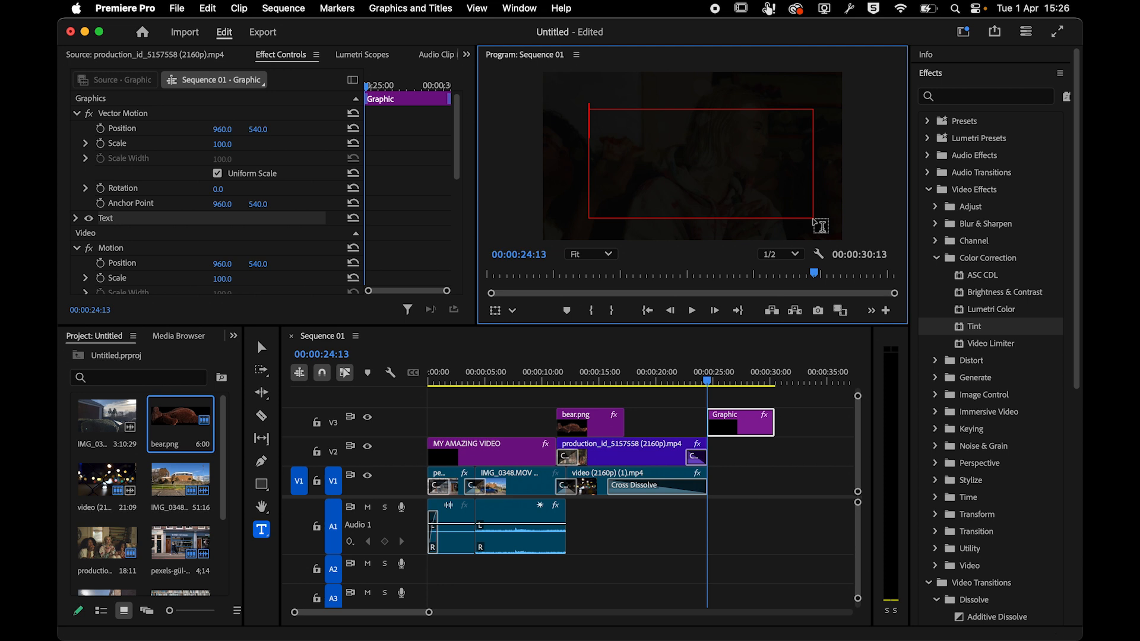
{"action": "type", "text": "Directed by Me"}
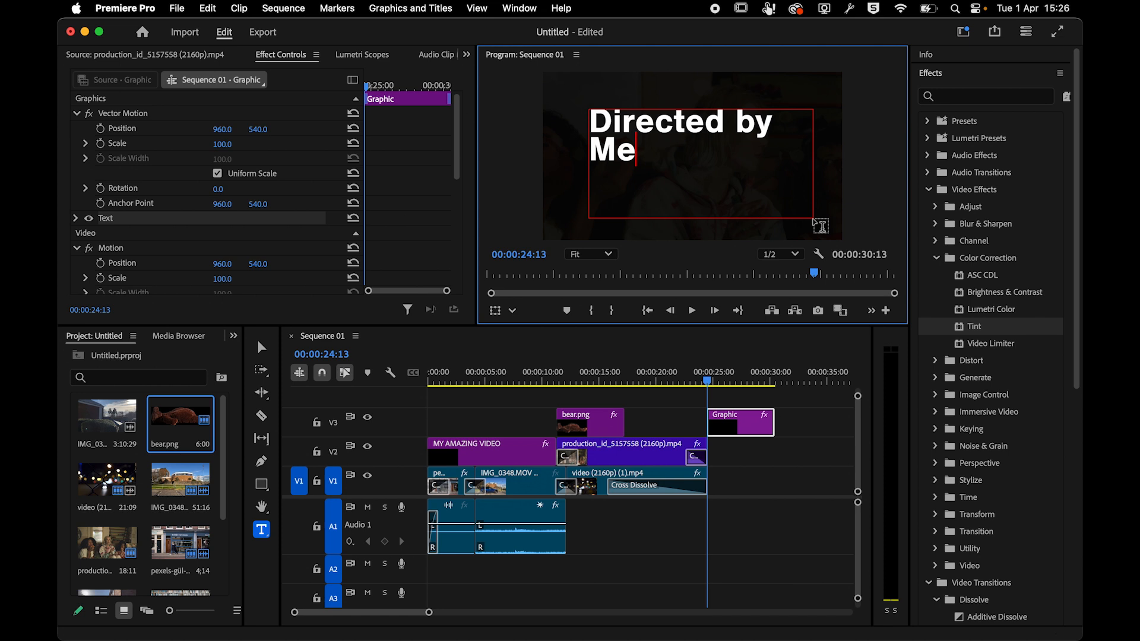
- Set the "Directed by Me" credit text to font size 73 in the Regular style of Nimbus Sans
{"action": "key", "text": "Escape"}
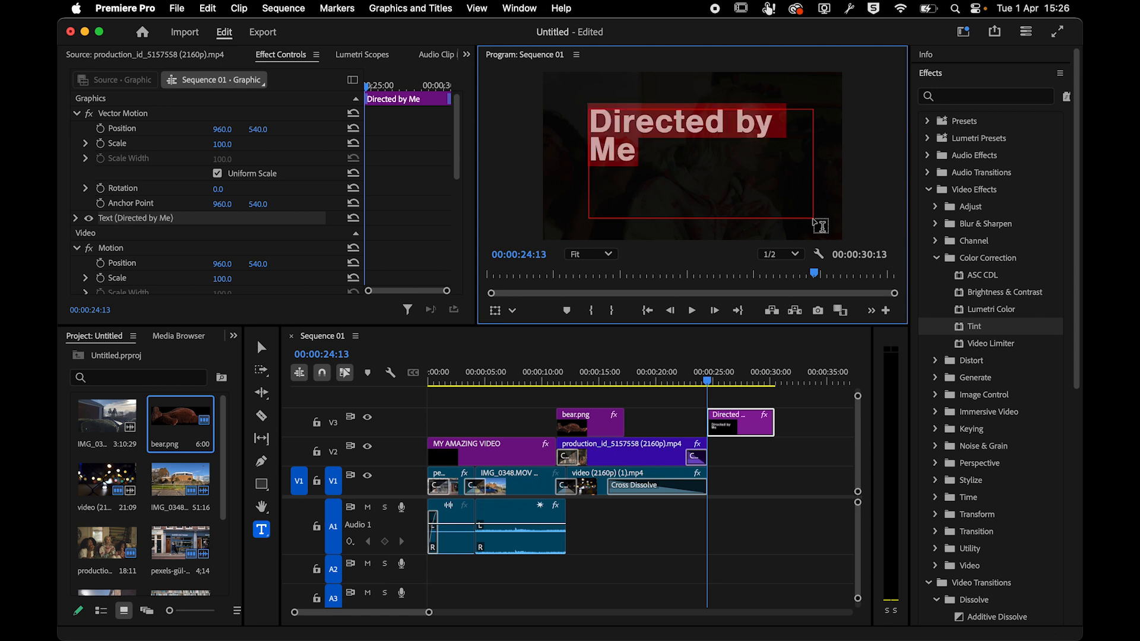
{"action": "left_click", "coordinate": [76, 219]}
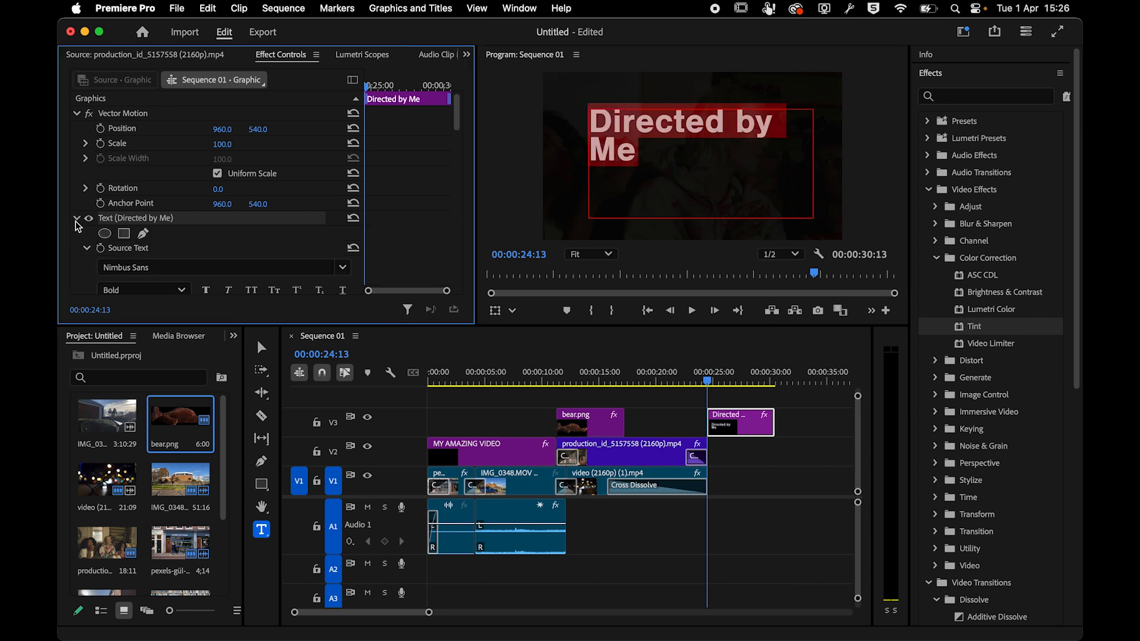
{"action": "scroll", "coordinate": [294, 284], "scroll_direction": "down", "scroll_amount": 3}
{"action": "left_click_drag", "start_coordinate": [238, 196], "coordinate": [143, 201]}
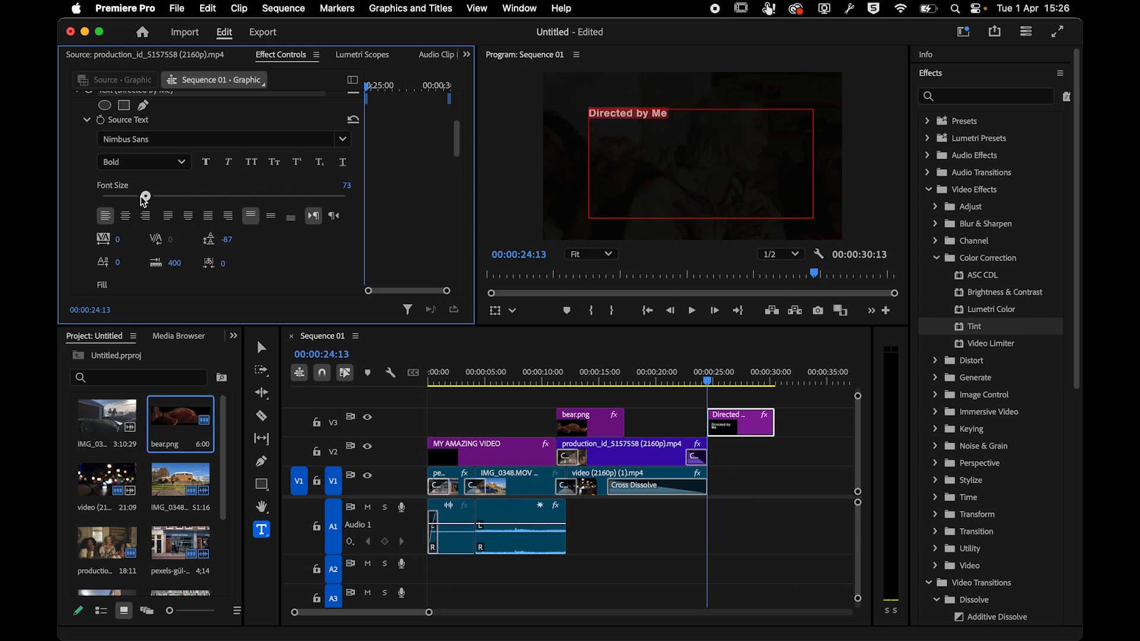
{"action": "left_click", "coordinate": [136, 161]}
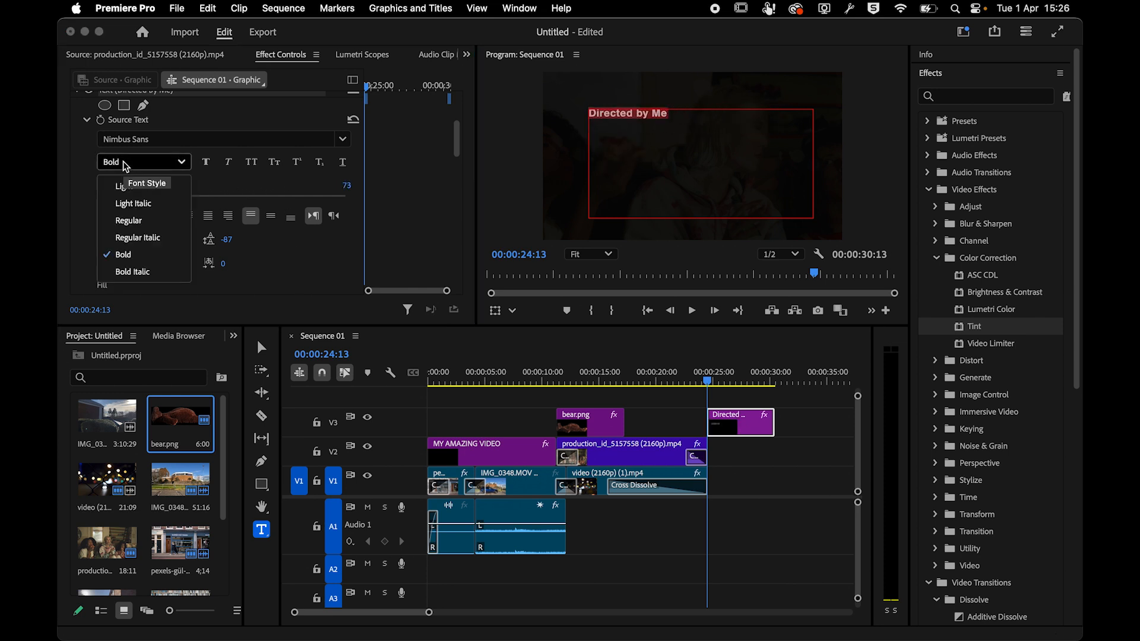
{"action": "left_click", "coordinate": [126, 221]}
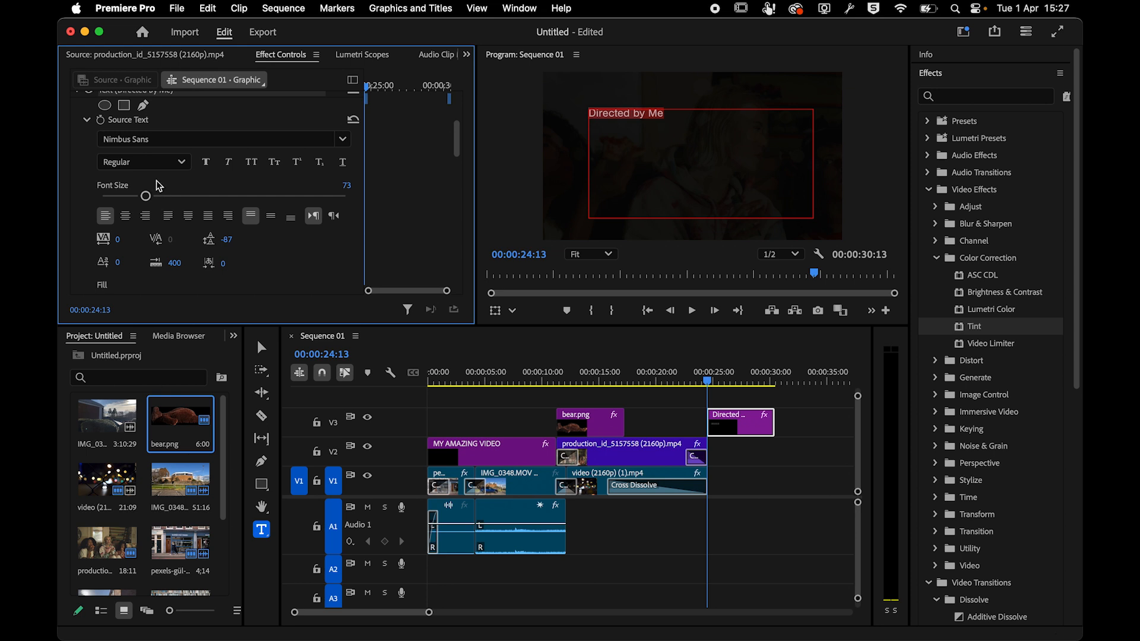
{"action": "left_click", "coordinate": [154, 142]}
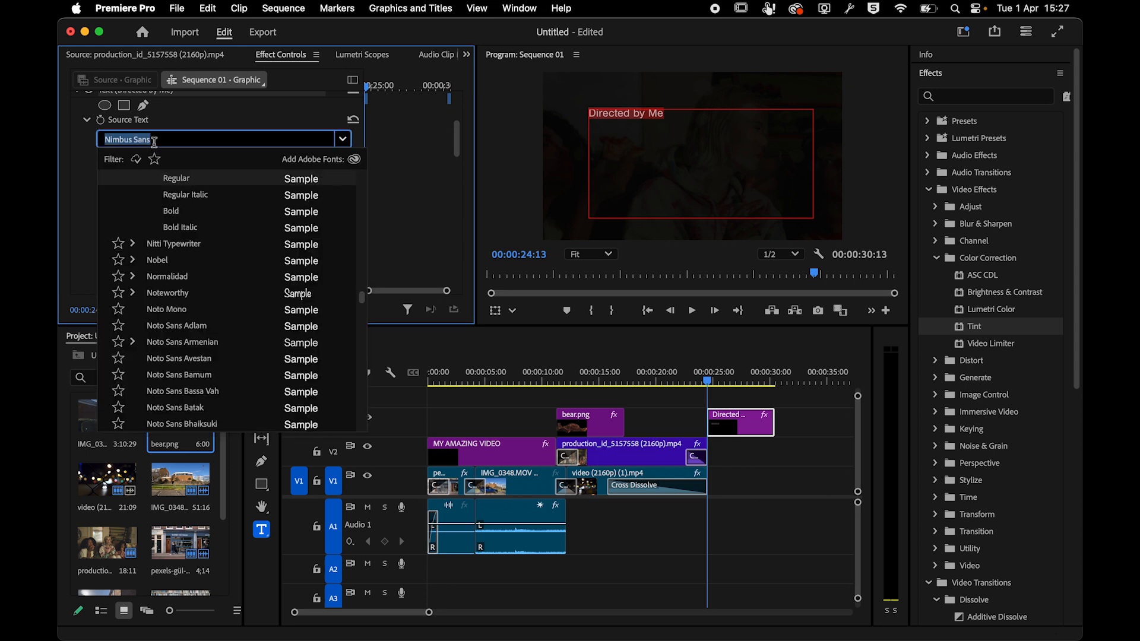
{"action": "left_click", "coordinate": [76, 145]}
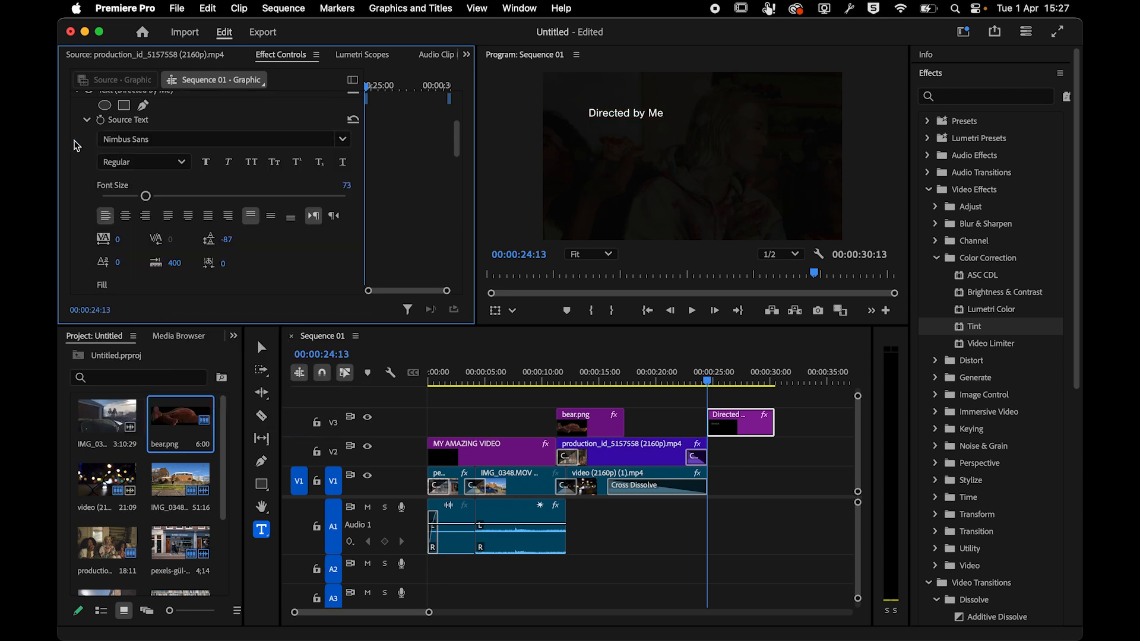
- Add the lines "With Thanks to all of you." and "Photos: Pexels" to the credit text and set its leading to -45
{"action": "left_click", "coordinate": [647, 111]}
{"action": "left_click", "coordinate": [668, 112]}
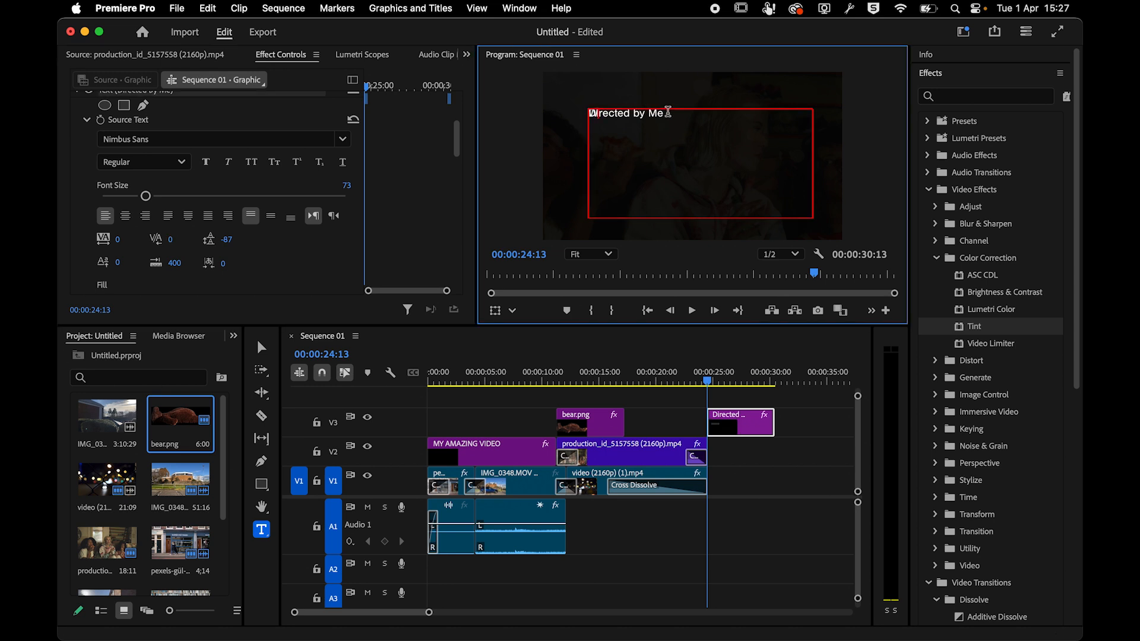
{"action": "key", "text": "super+a"}
{"action": "key", "text": "BackSpace"}
{"action": "key", "text": "super+z"}
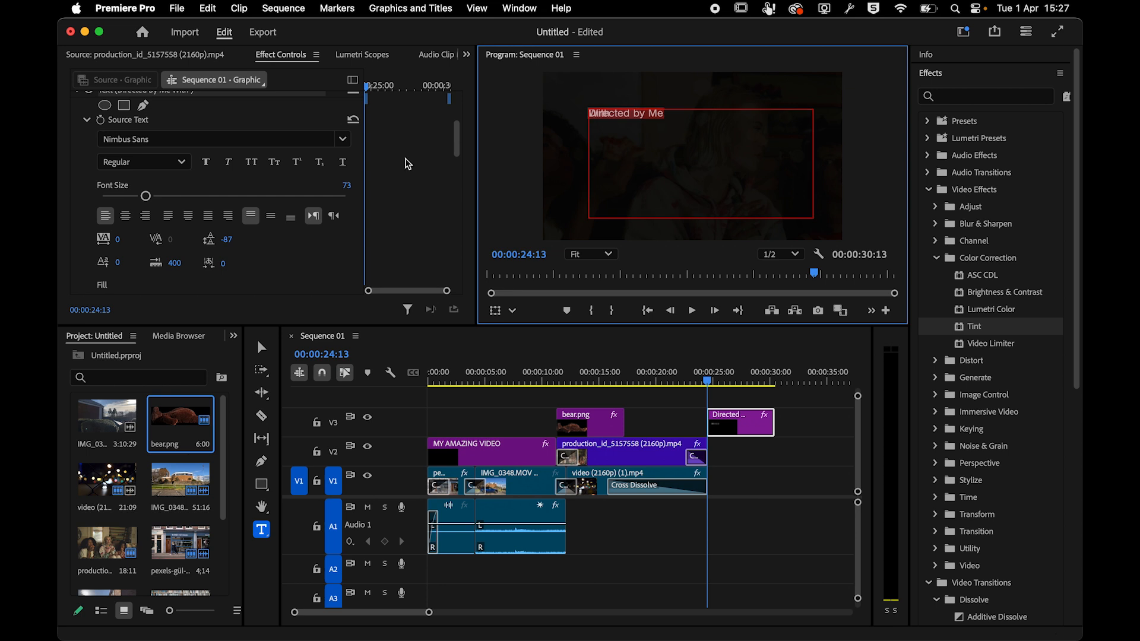
{"action": "left_click_drag", "start_coordinate": [217, 243], "coordinate": [242, 239]}
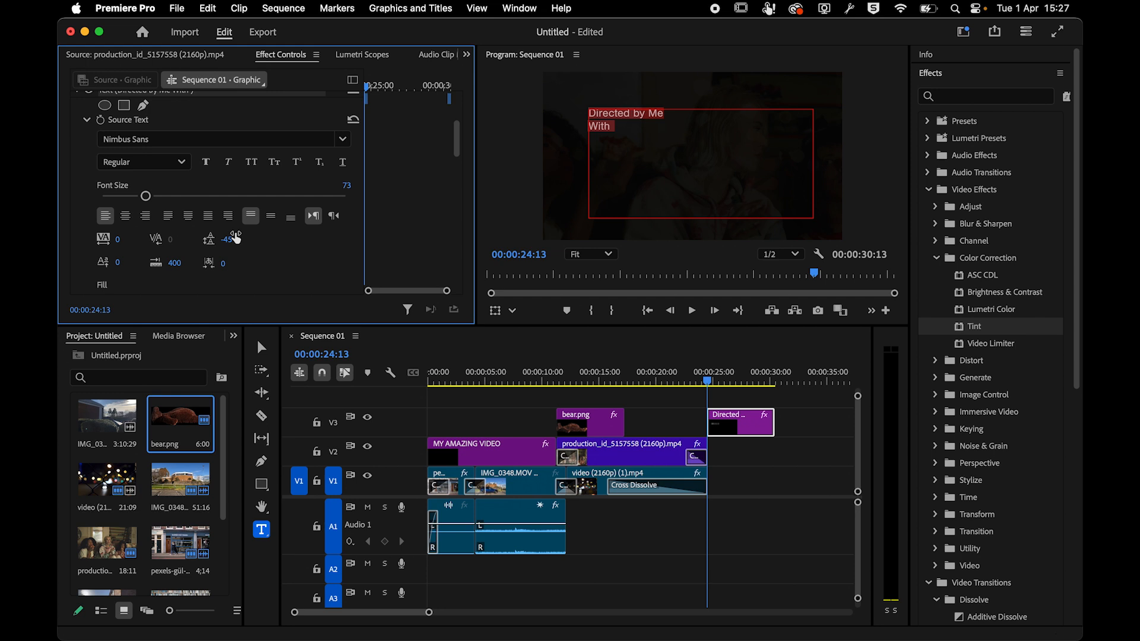
{"action": "left_click", "coordinate": [615, 128]}
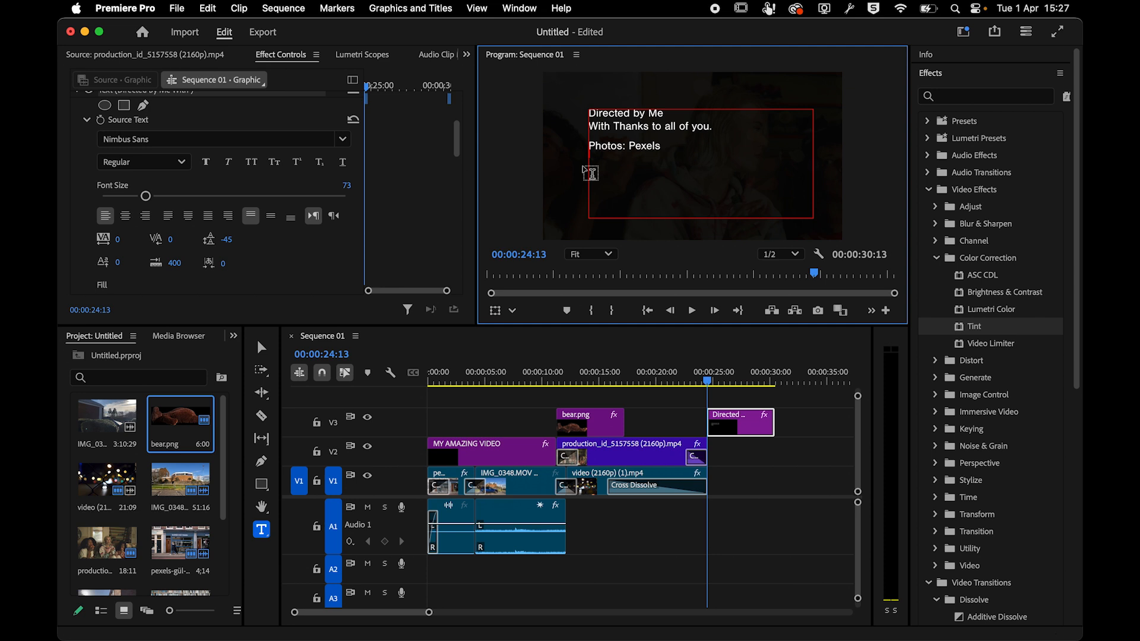
{"action": "left_click", "coordinate": [627, 509]}
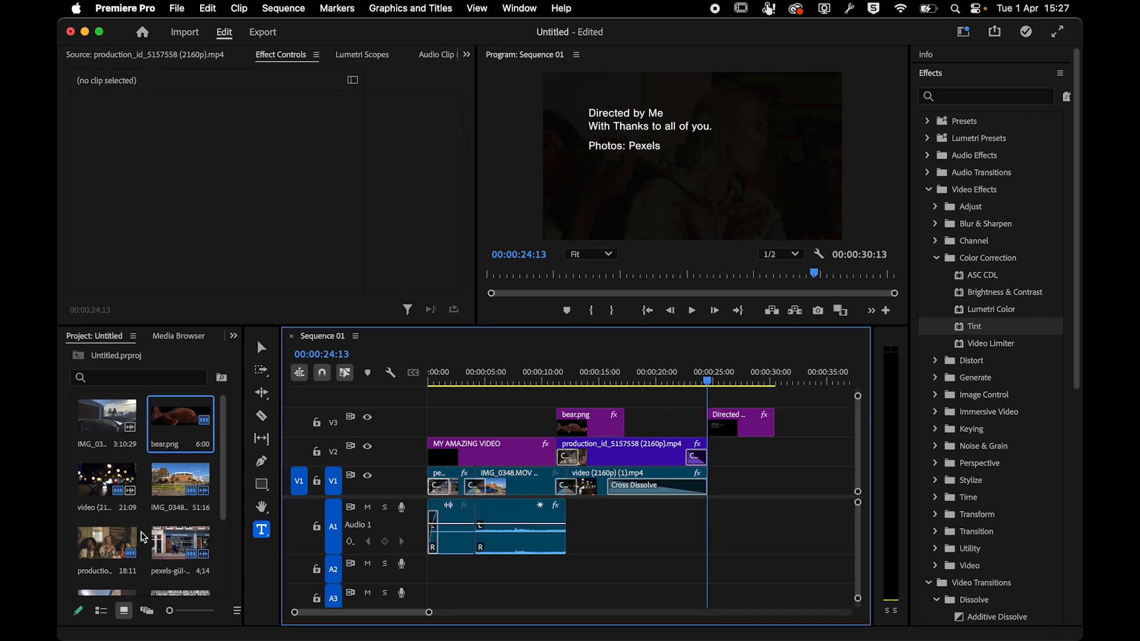
- Switch to Finder and open the Nicoleonic folder inside Music on the Crucial X8 drive
{"action": "key", "text": "super+Tab"}
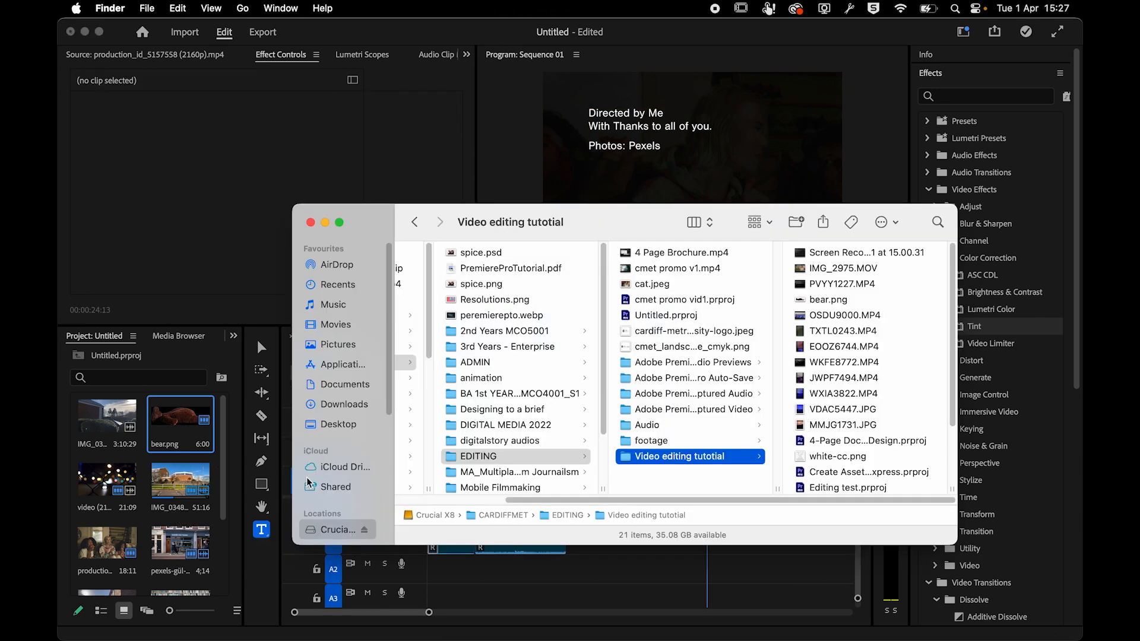
{"action": "scroll", "coordinate": [449, 397], "scroll_direction": "left", "scroll_amount": 5}
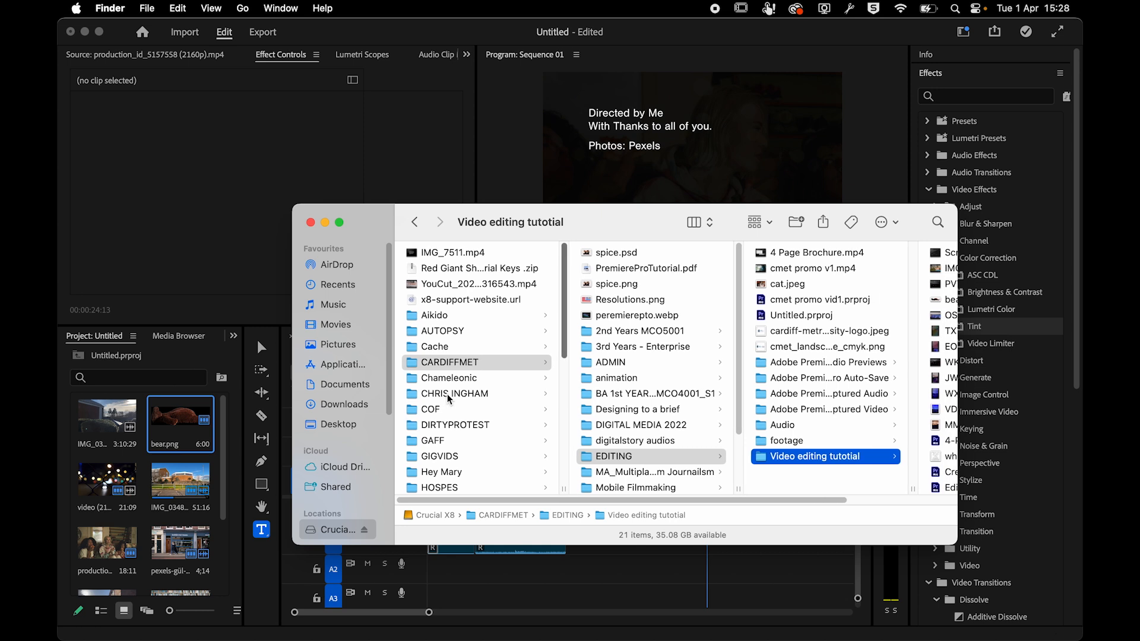
{"action": "left_click", "coordinate": [338, 529]}
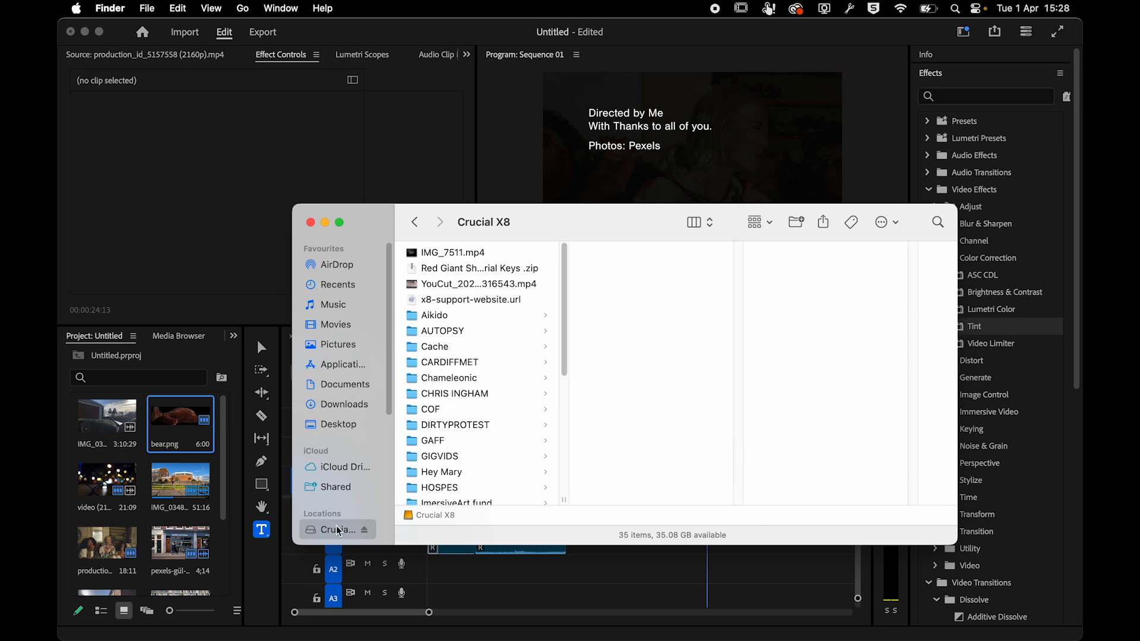
{"action": "scroll", "coordinate": [493, 416], "scroll_direction": "down", "scroll_amount": 5}
{"action": "scroll", "coordinate": [493, 417], "scroll_direction": "down", "scroll_amount": 2}
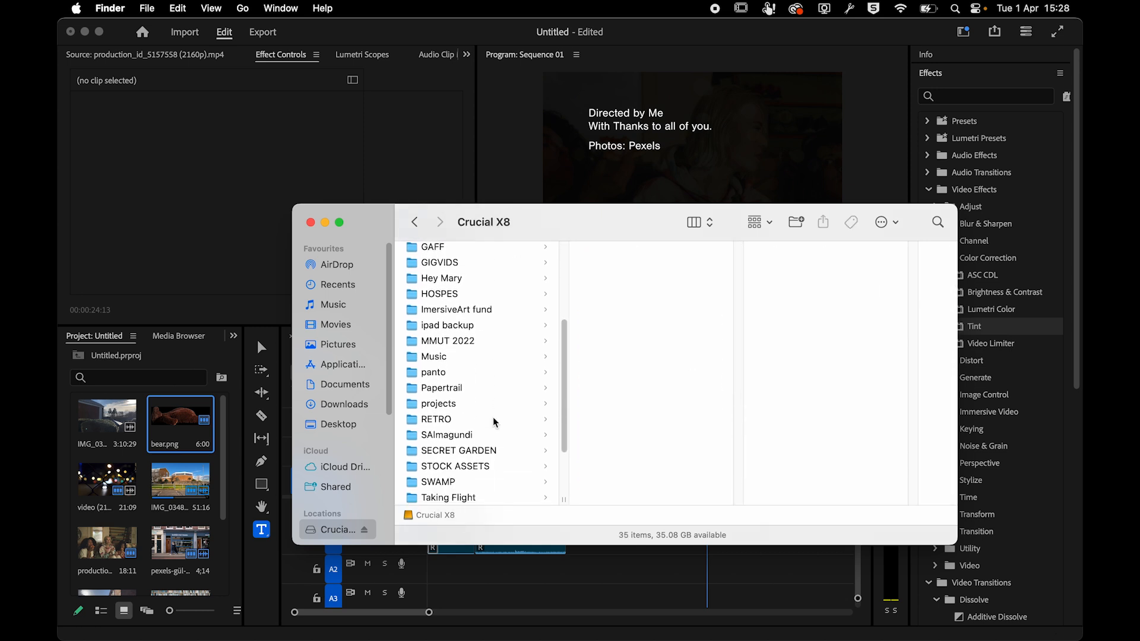
{"action": "left_click", "coordinate": [457, 356]}
{"action": "left_click", "coordinate": [618, 284]}
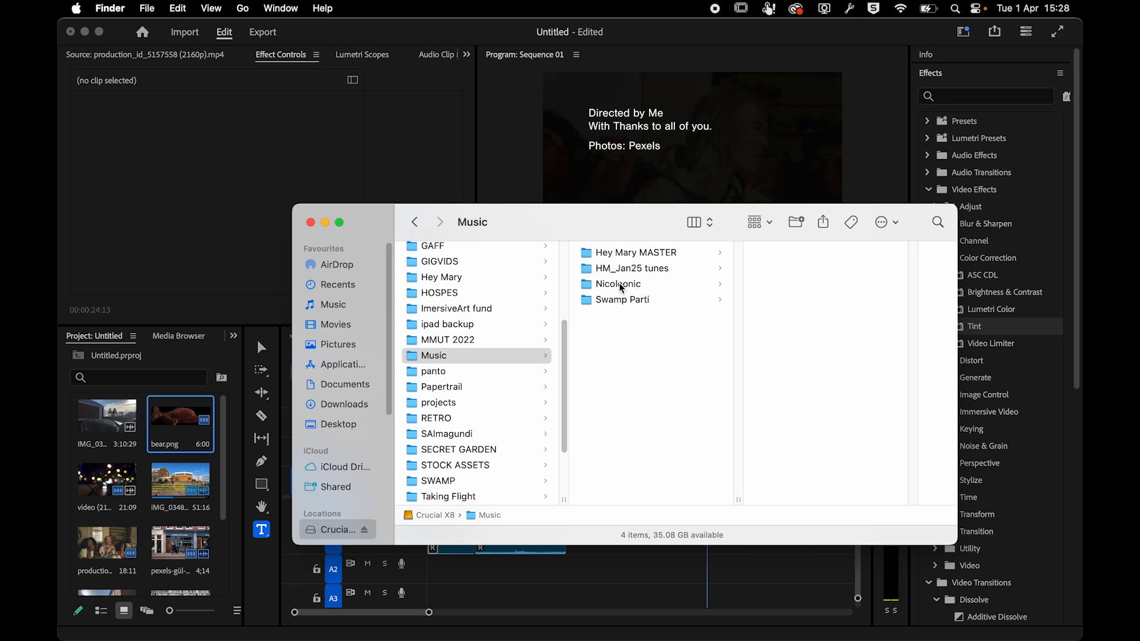
{"action": "left_click", "coordinate": [774, 269]}
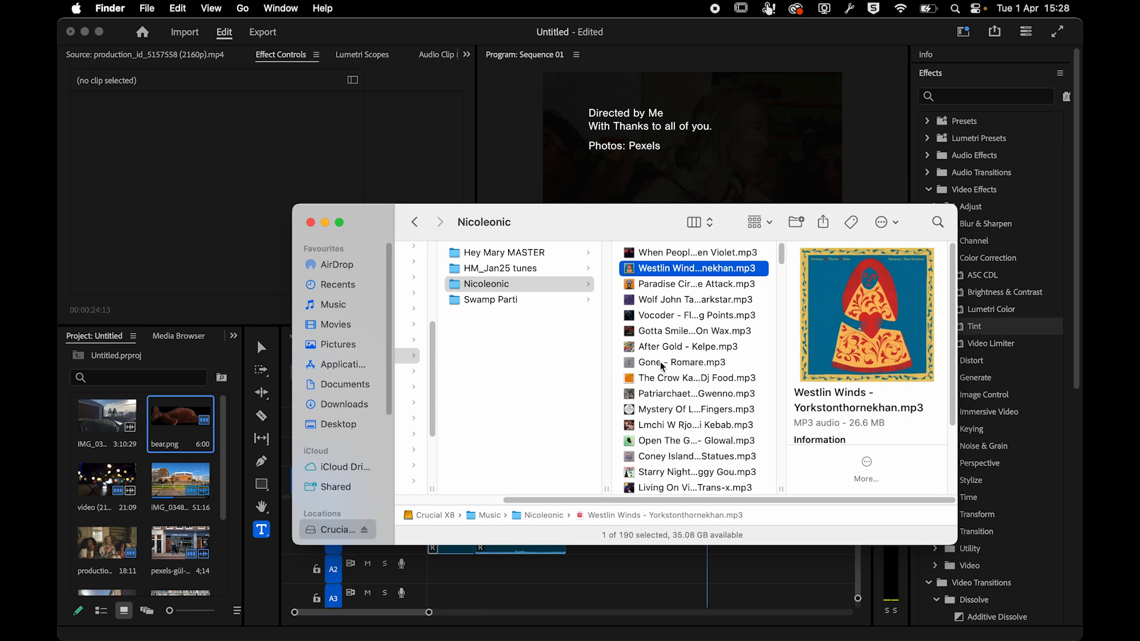
- Place Vocoder - Floating Points.mp3 from the Nicoleonic folder on audio track A2 at the start of the sequence
{"action": "key", "text": "super+Tab"}
{"action": "key", "text": "super+Tab"}
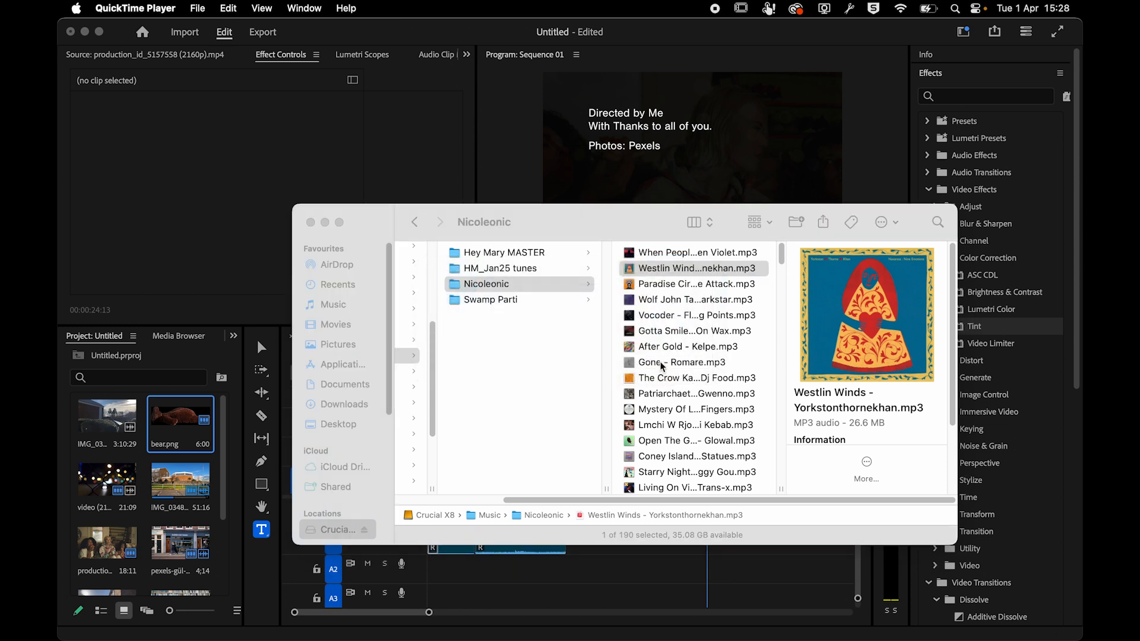
{"action": "key", "text": "super+Tab"}
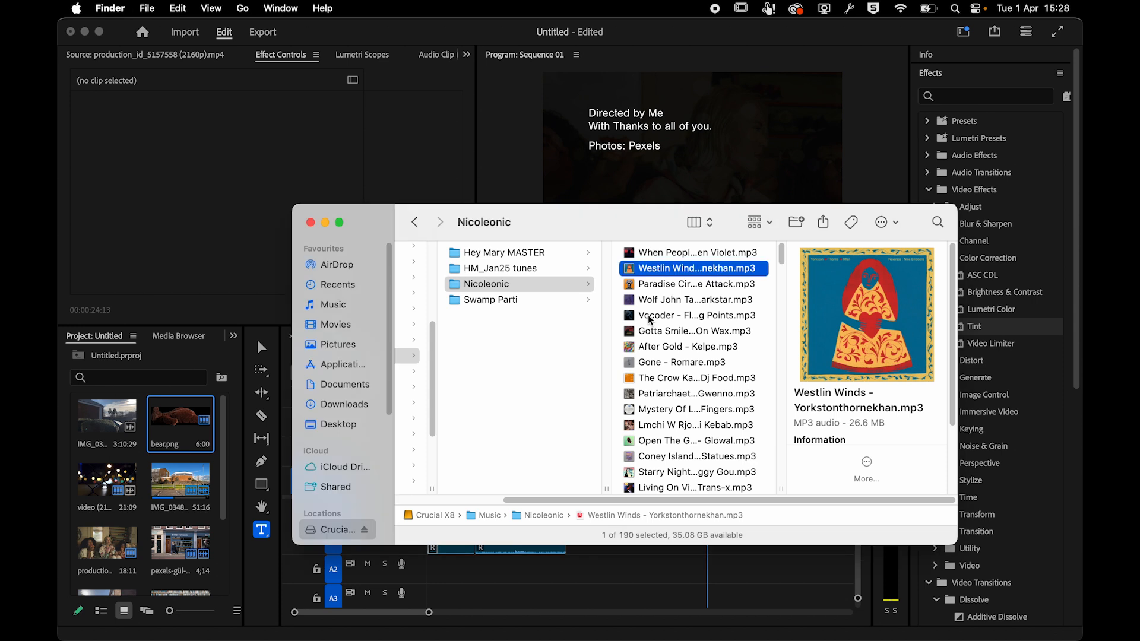
{"action": "left_click", "coordinate": [650, 320]}
{"action": "left_click_drag", "start_coordinate": [651, 320], "coordinate": [428, 571]}
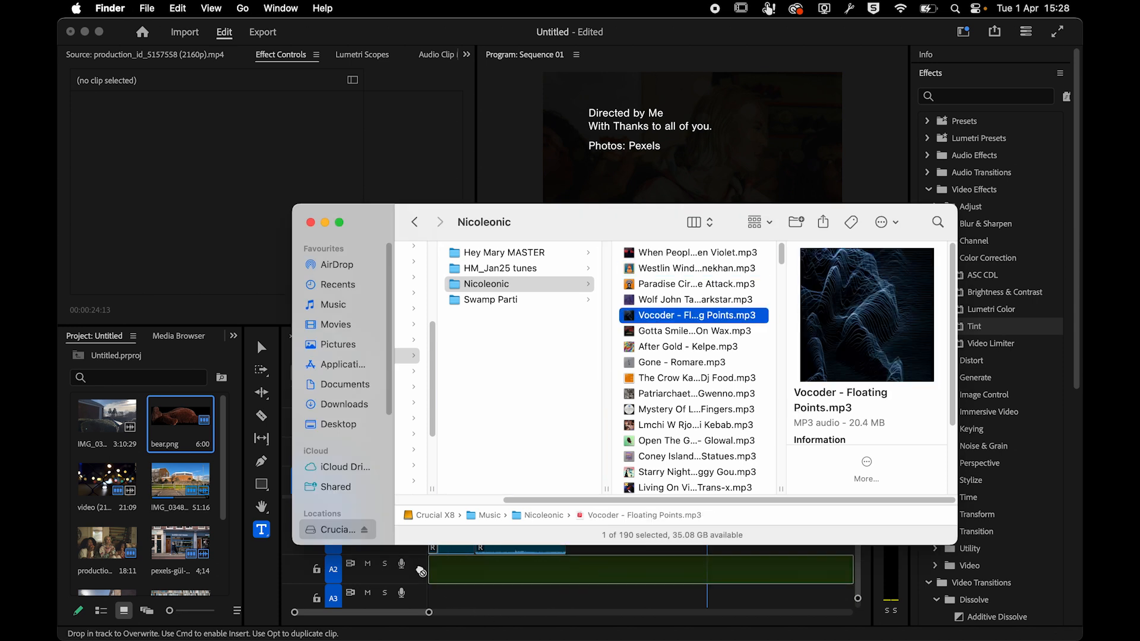
- Play the opening of the sequence to check the music track against the title
{"action": "left_click", "coordinate": [433, 381]}
{"action": "key", "text": "space"}
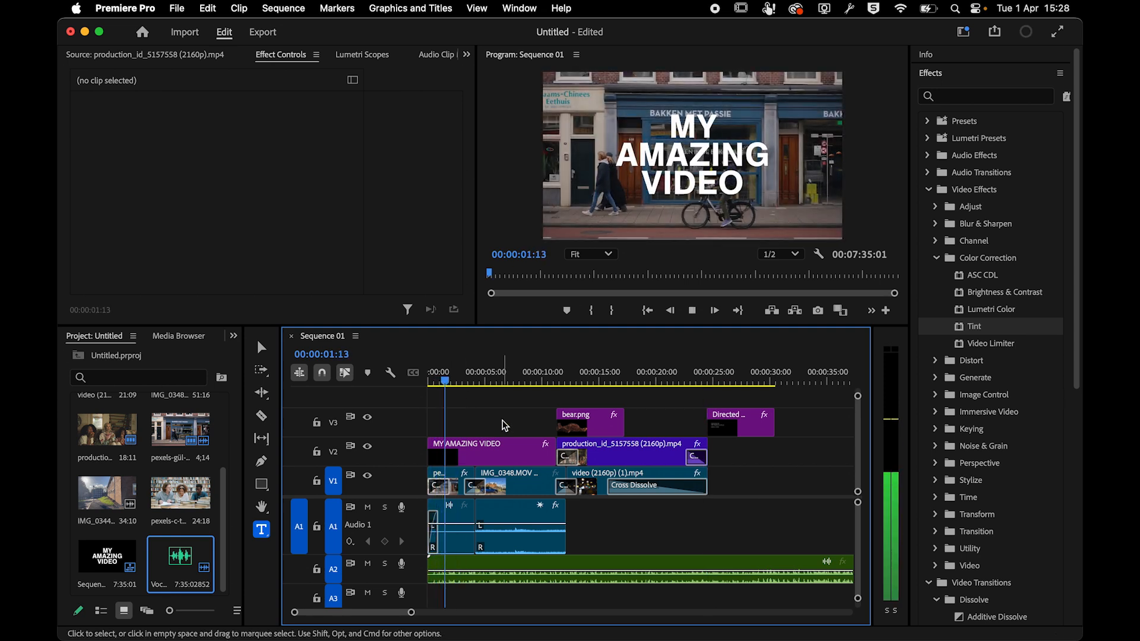
{"action": "key", "text": "space"}
- Split the music clip on A2 at the end of the closing credit title and delete the remainder
{"action": "left_click_drag", "start_coordinate": [751, 381], "coordinate": [772, 383]}
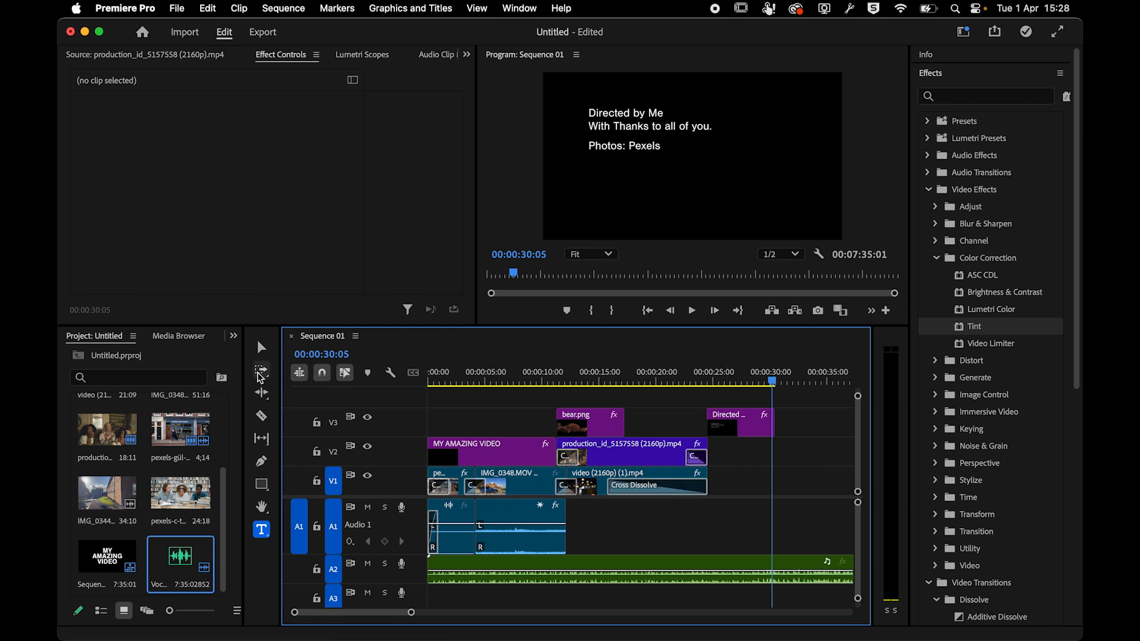
{"action": "left_click", "coordinate": [261, 416]}
{"action": "left_click", "coordinate": [773, 568]}
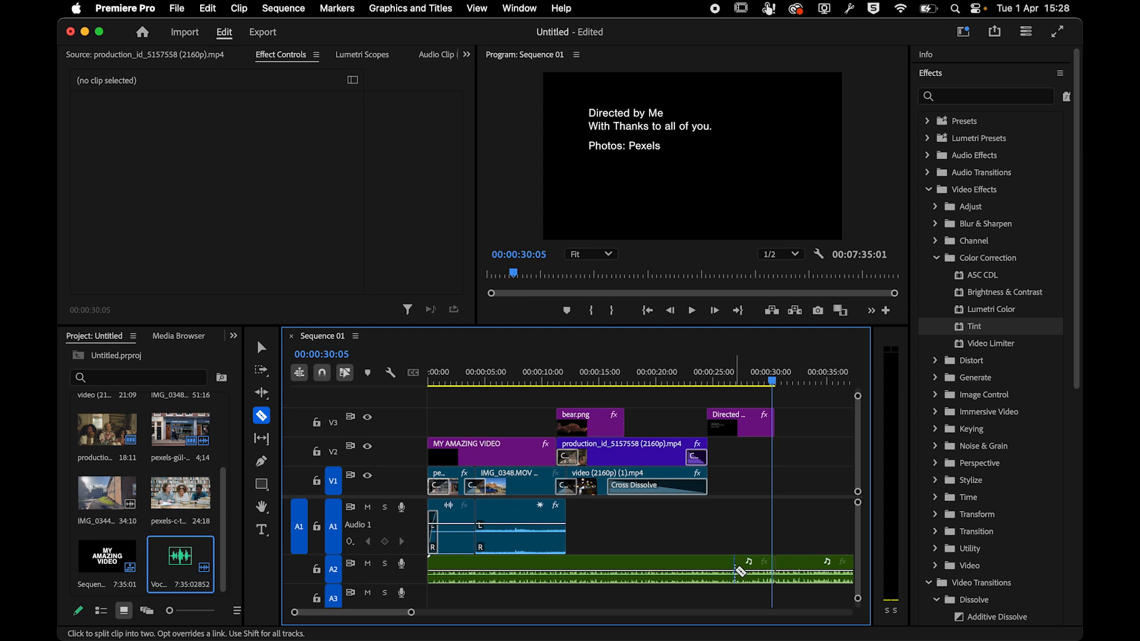
{"action": "key", "text": "v"}
{"action": "left_click", "coordinate": [796, 571]}
{"action": "key", "text": "Delete"}
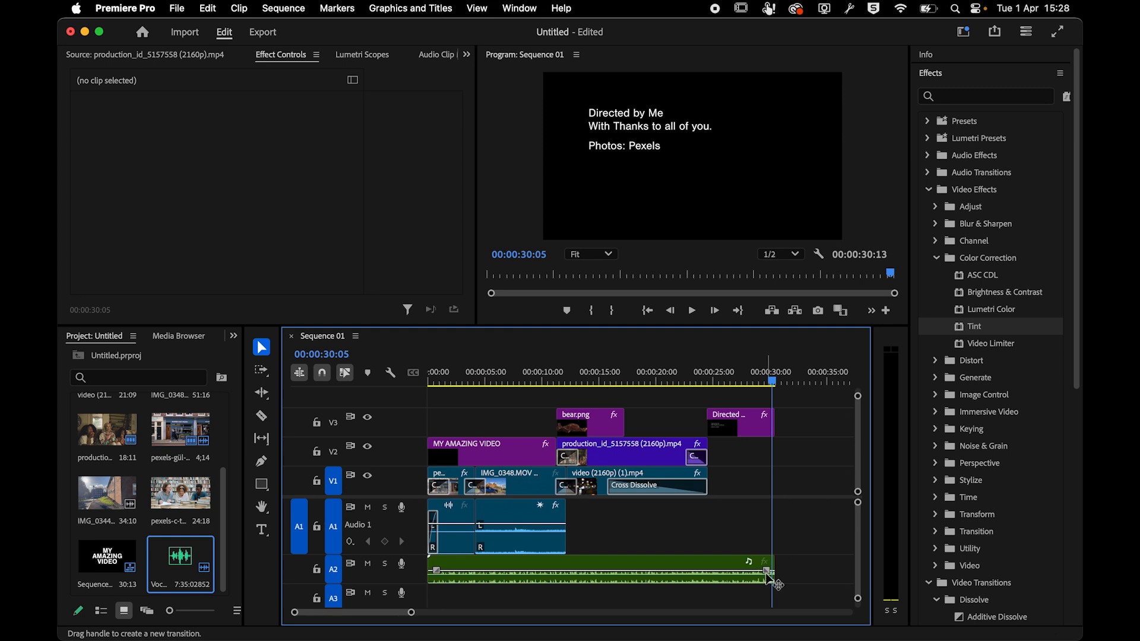
- Fade the A2 music out across the closing credits and in over about the first 2 seconds, checking the opening
{"action": "left_click_drag", "start_coordinate": [768, 573], "coordinate": [710, 568]}
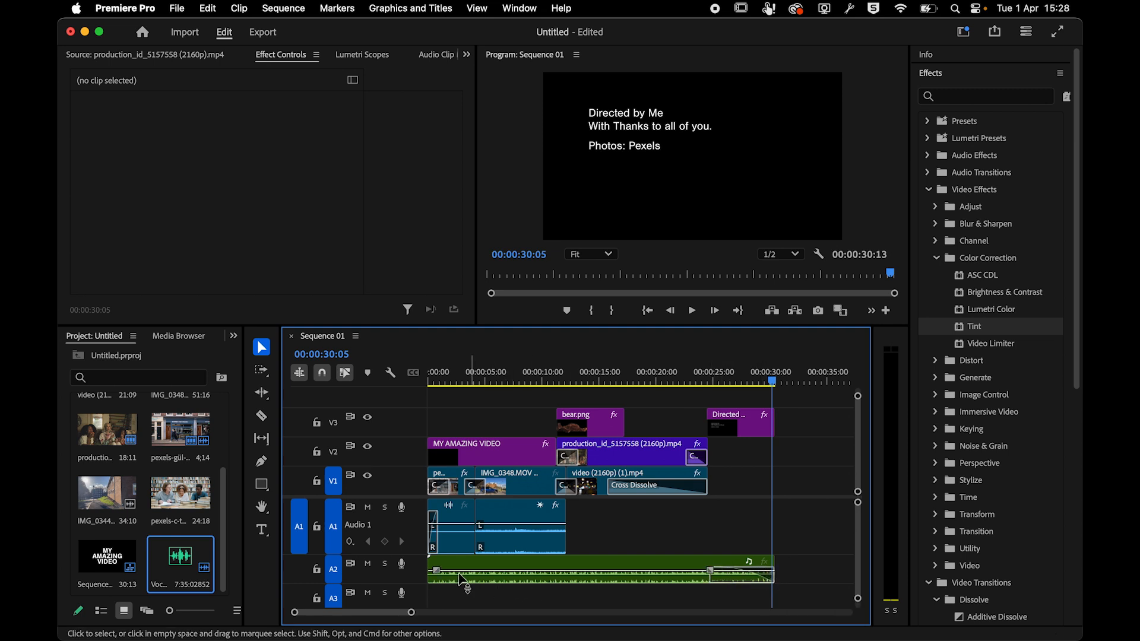
{"action": "left_click_drag", "start_coordinate": [436, 571], "coordinate": [455, 571]}
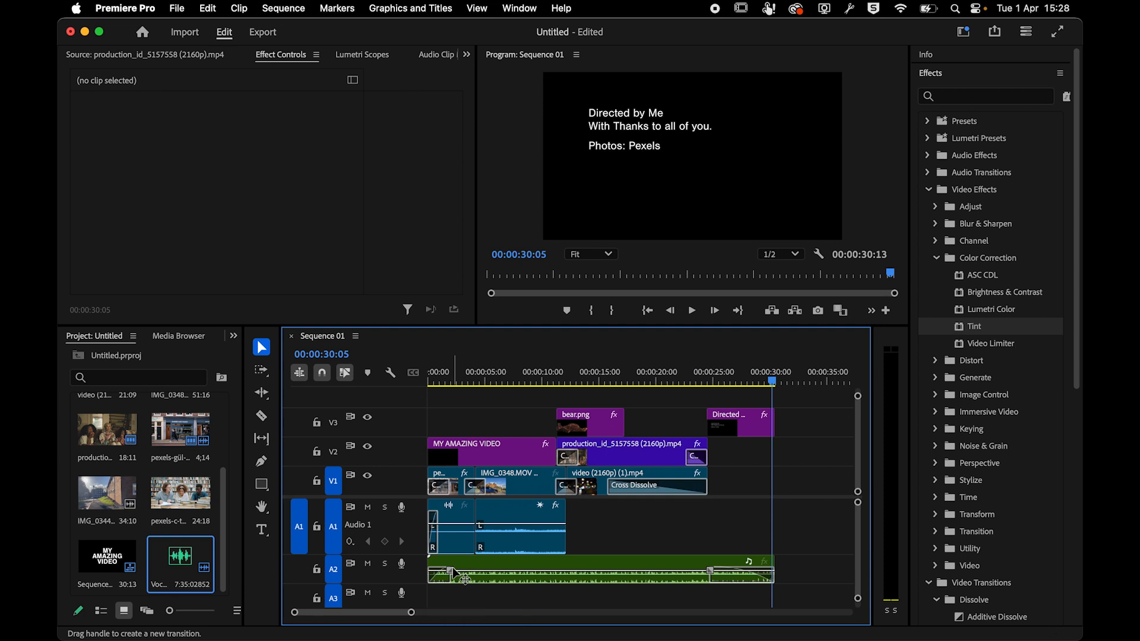
{"action": "left_click_drag", "start_coordinate": [441, 380], "coordinate": [404, 379]}
{"action": "key", "text": "space"}
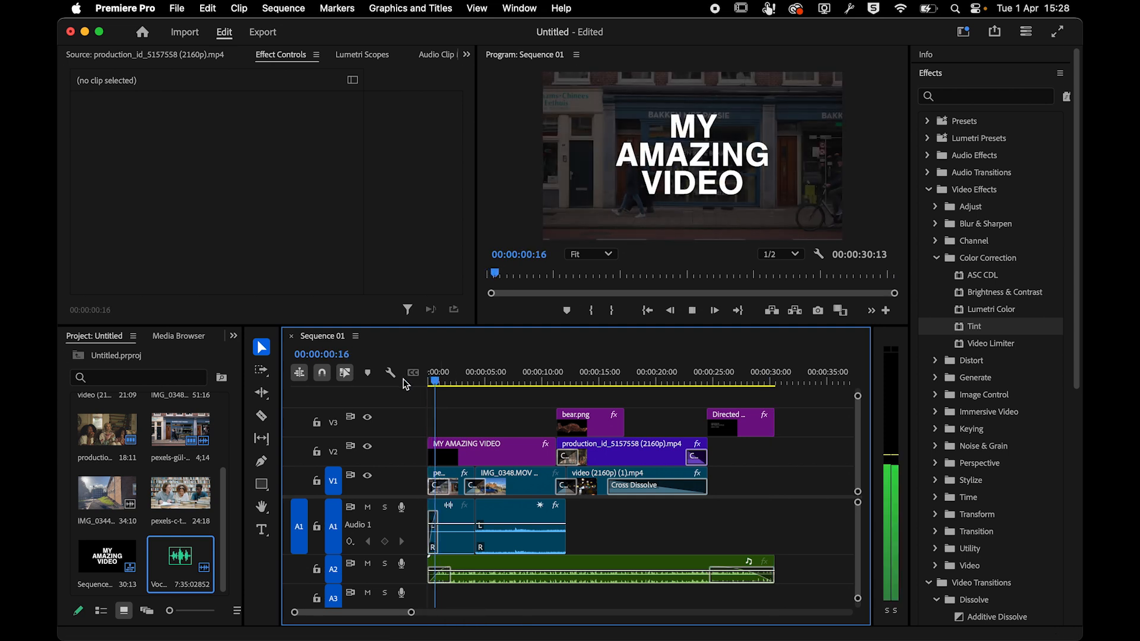
{"action": "key", "text": "space"}
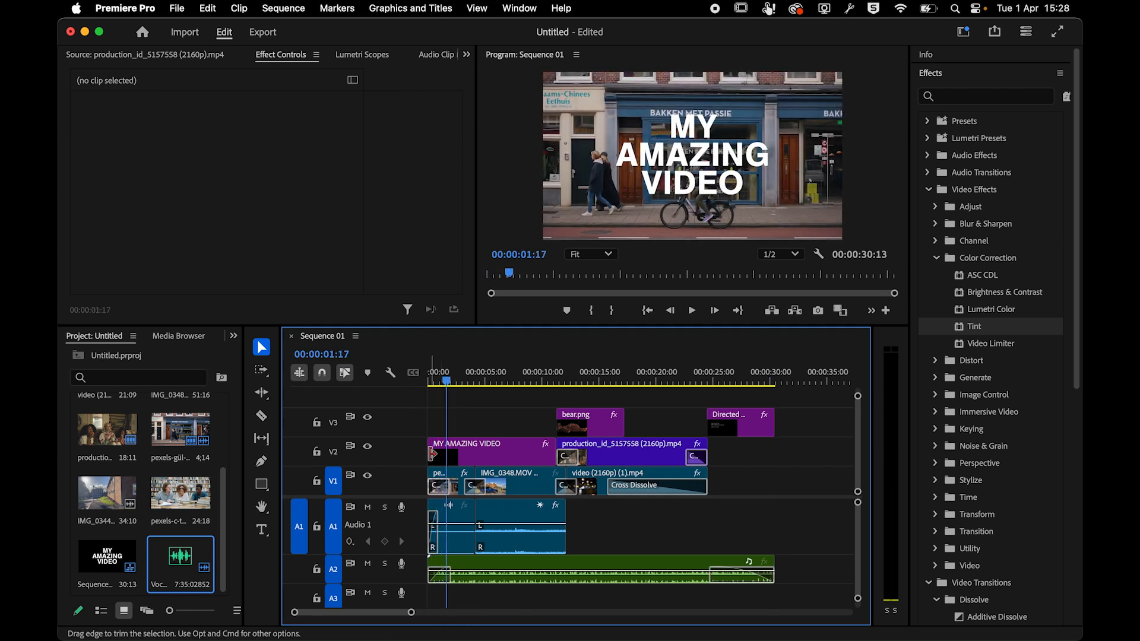
- Apply the default transition to the start of the MY AMAZING VIDEO title and play the sequence from the beginning
{"action": "right_click", "coordinate": [430, 456]}
{"action": "left_click", "coordinate": [461, 554]}
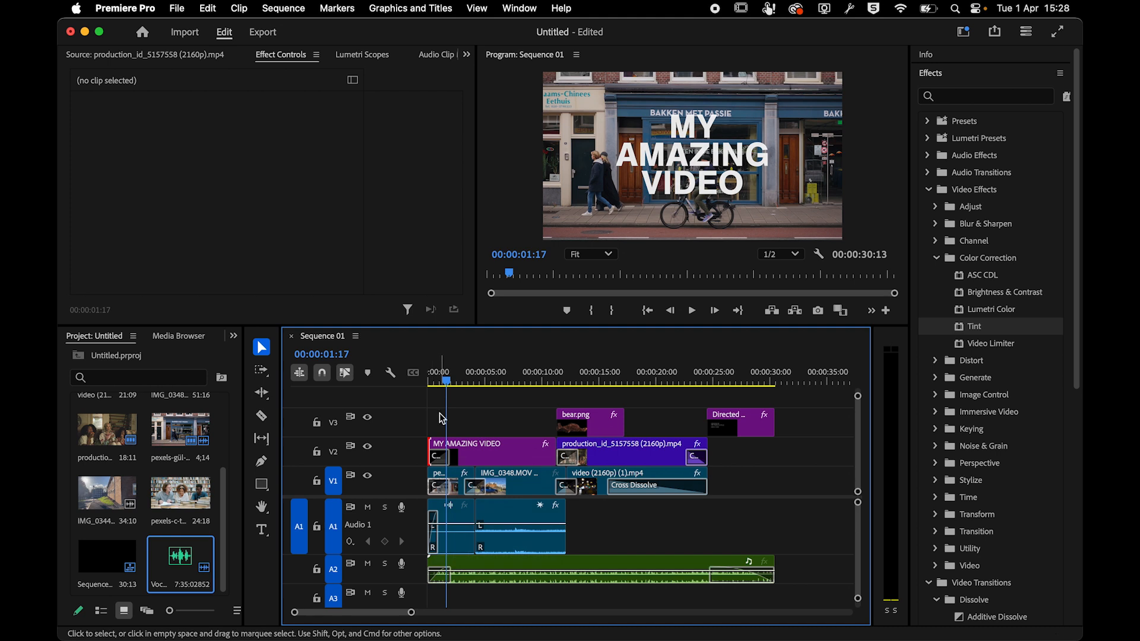
{"action": "key", "text": "Home"}
{"action": "key", "text": "space"}
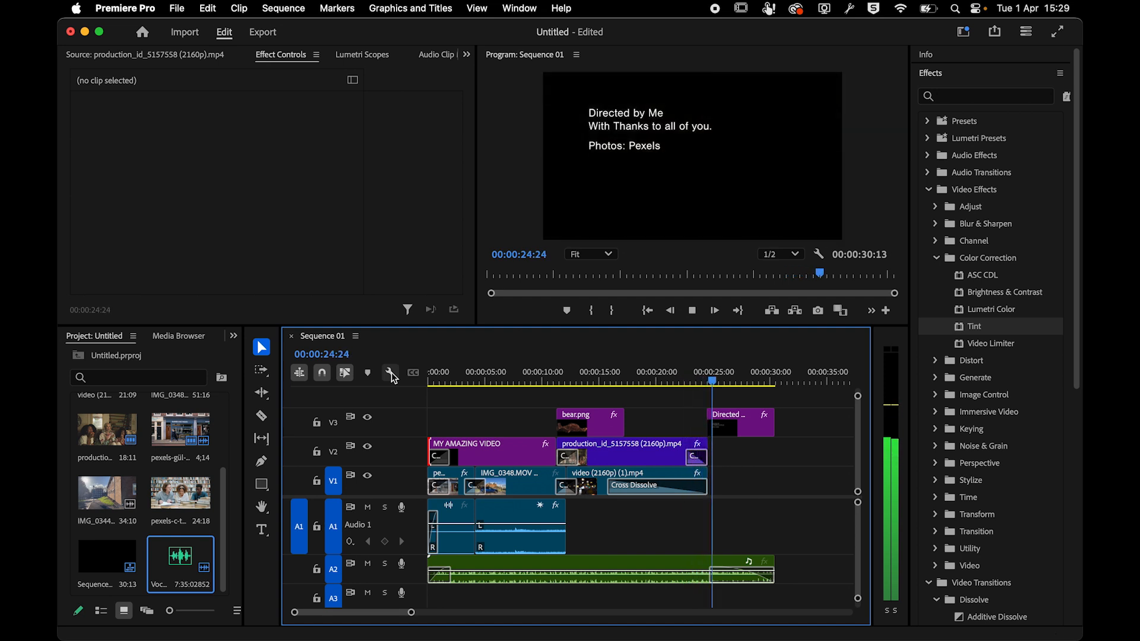
{"action": "key", "text": "space"}
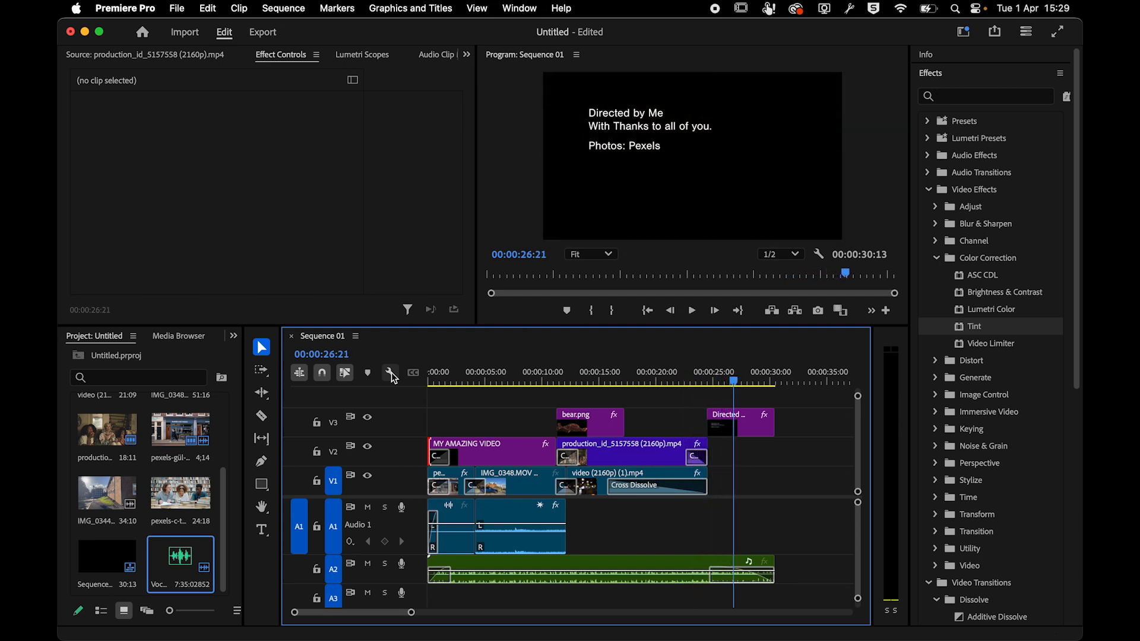
- Add the line "Music: Floating Points" below "Photos: Pexels" in the closing credits and select all the credit text
{"action": "left_click", "coordinate": [759, 418]}
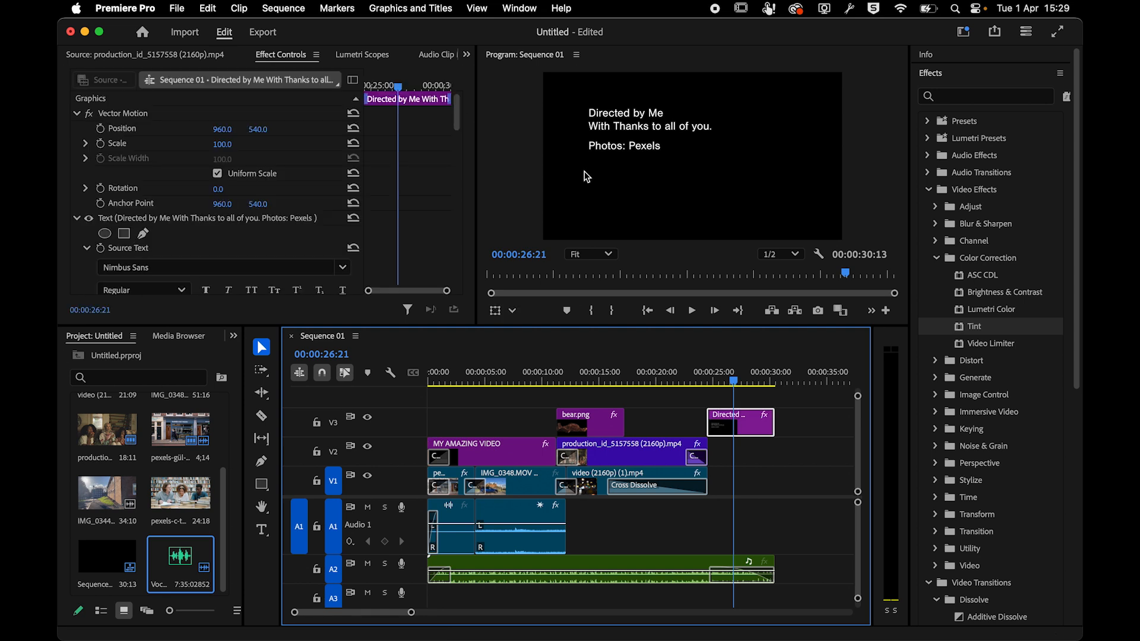
{"action": "double_click", "coordinate": [659, 144]}
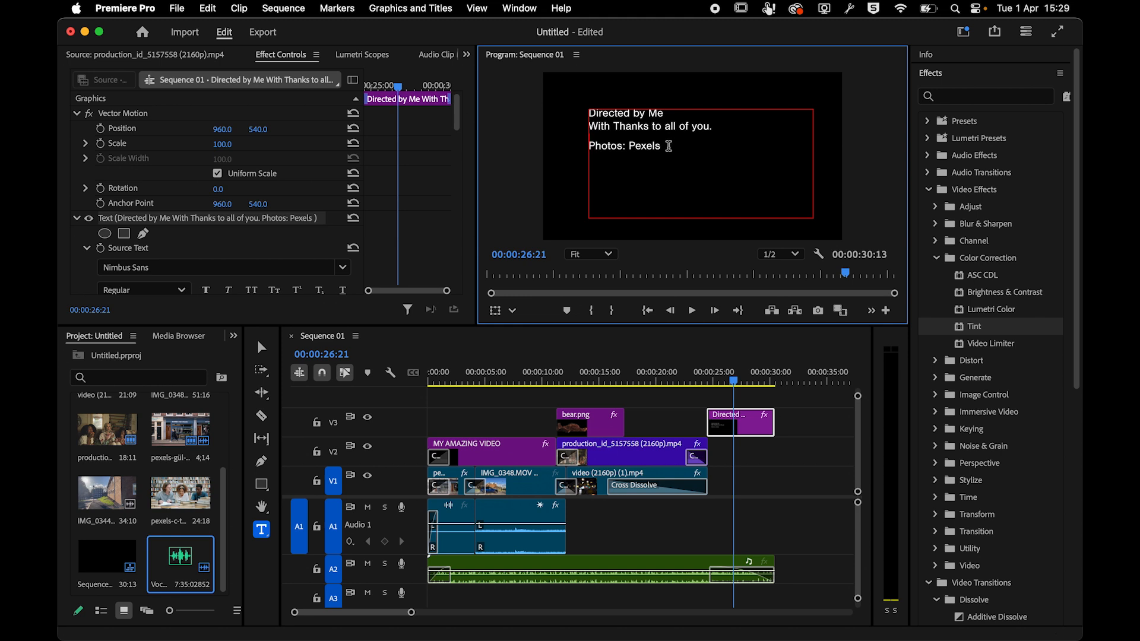
{"action": "key", "text": "Return"}
{"action": "type", "text": "Music: Floating Points"}
{"action": "key", "text": "super+a"}
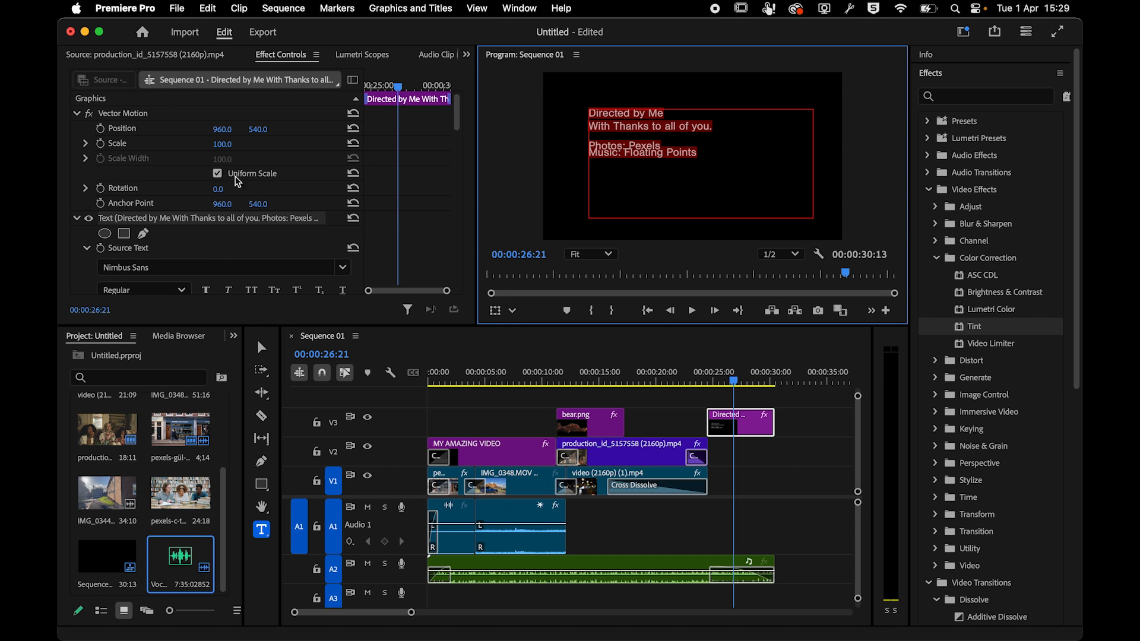
- Adjust the leading of the selected closing credits text to -12 and finish editing the text
{"action": "scroll", "coordinate": [241, 256], "scroll_direction": "down", "scroll_amount": 5}
{"action": "left_click_drag", "start_coordinate": [225, 228], "coordinate": [239, 221]}
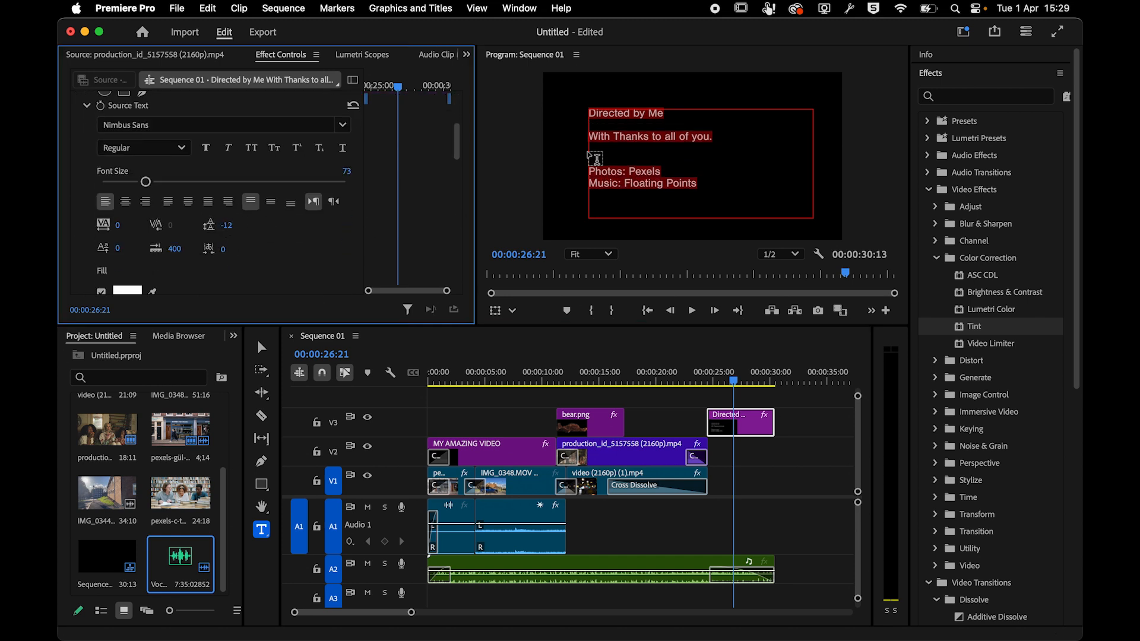
{"action": "left_click", "coordinate": [595, 159]}
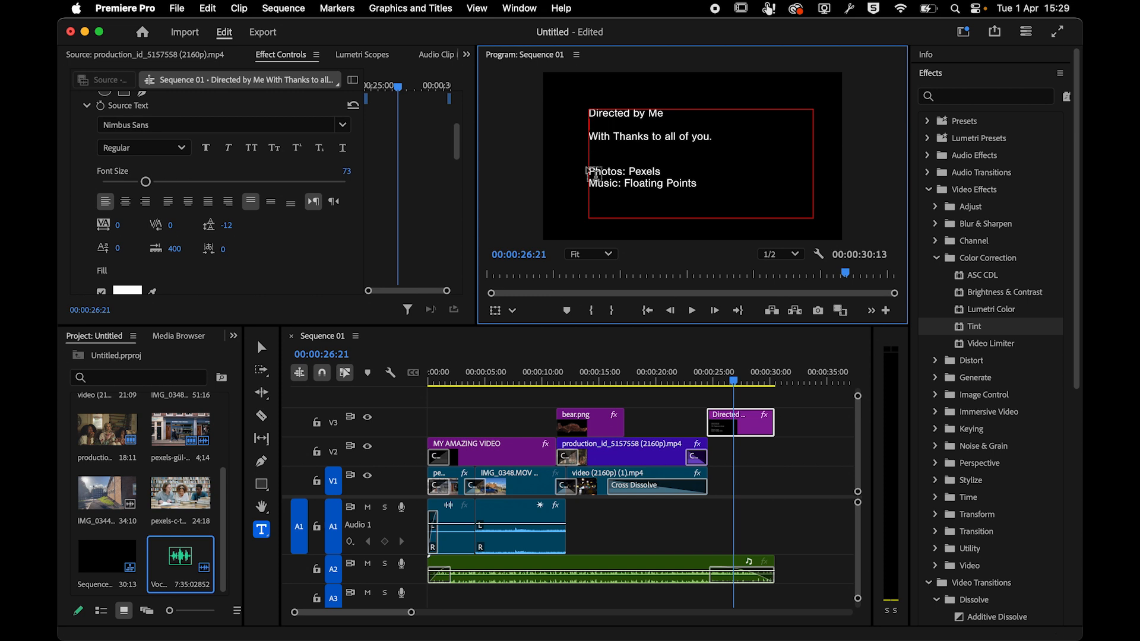
{"action": "left_click", "coordinate": [506, 165]}
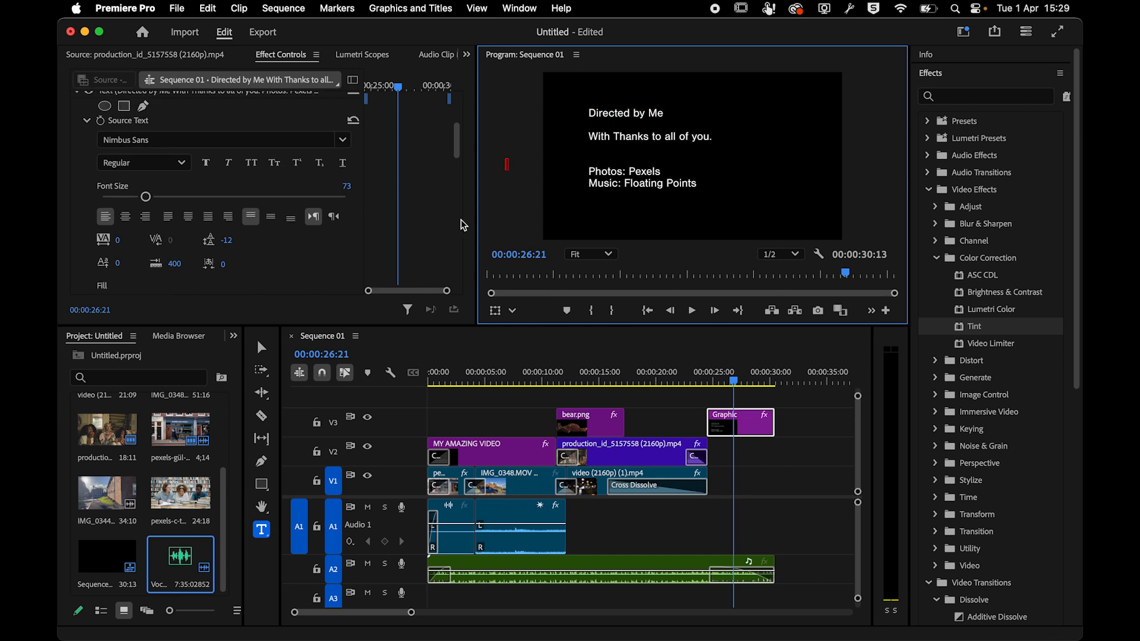
- Move the closing credits text block slightly down in the frame with the Selection tool and deselect it
{"action": "left_click", "coordinate": [262, 347]}
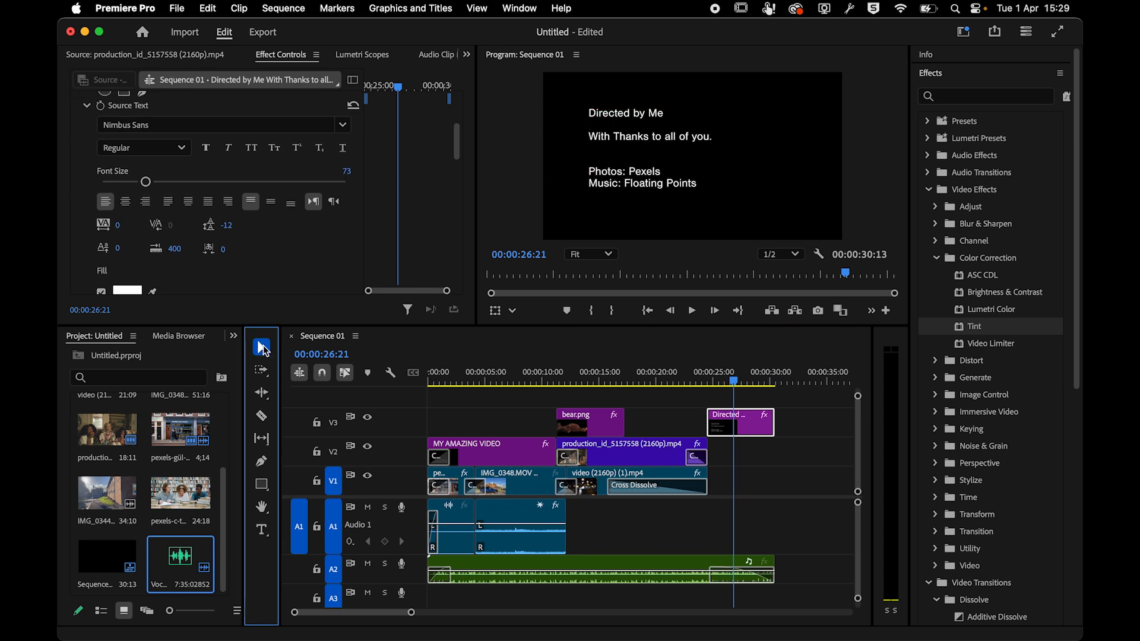
{"action": "left_click", "coordinate": [624, 190]}
{"action": "left_click_drag", "start_coordinate": [632, 188], "coordinate": [632, 190]}
{"action": "left_click", "coordinate": [516, 194]}
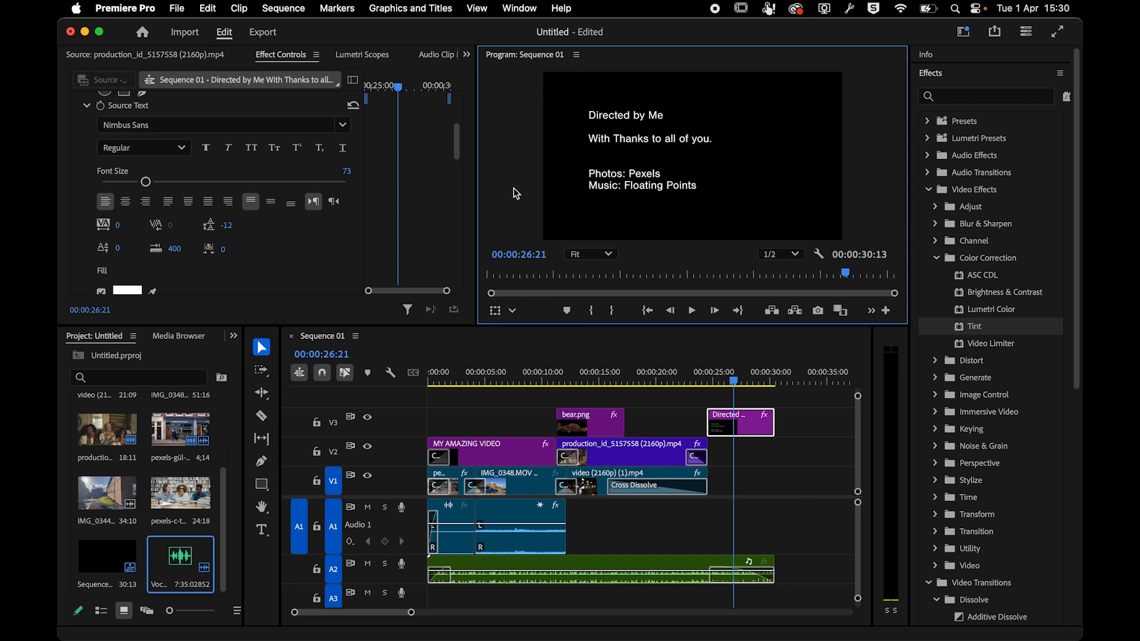
- Play part of the sequence shortly before the closing credits and scrub back to 00:00:07:03
{"action": "left_click", "coordinate": [673, 360]}
{"action": "key", "text": "space"}
{"action": "left_click_drag", "start_coordinate": [693, 359], "coordinate": [509, 355]}
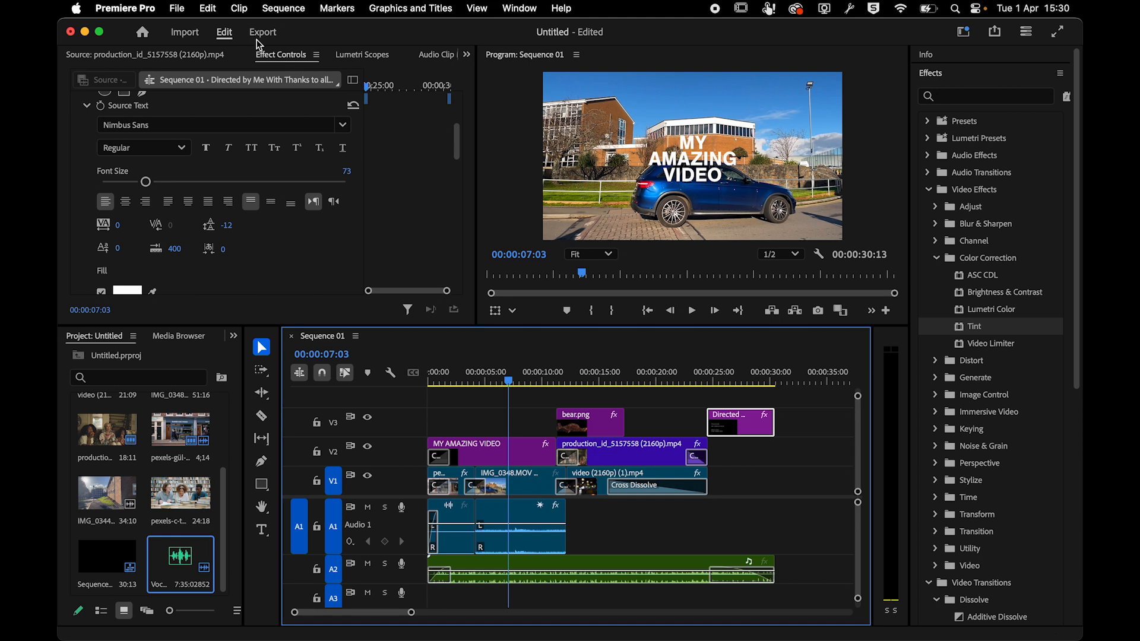
- Start saving the project and browse the folders around Digital Story for a save location
{"action": "left_click", "coordinate": [177, 8]}
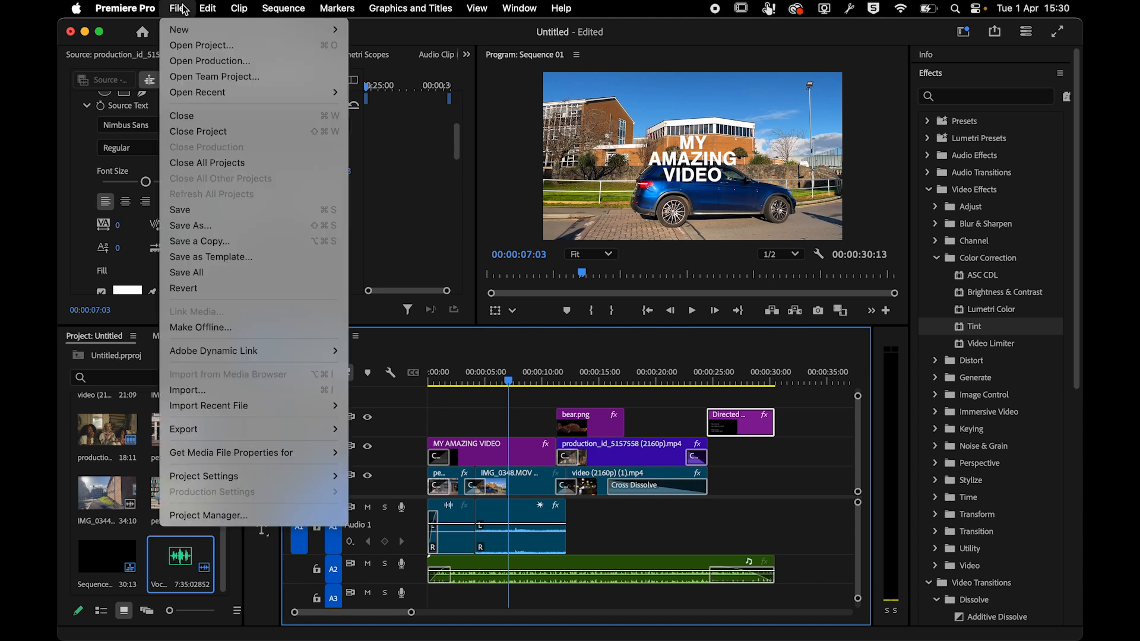
{"action": "left_click", "coordinate": [180, 215]}
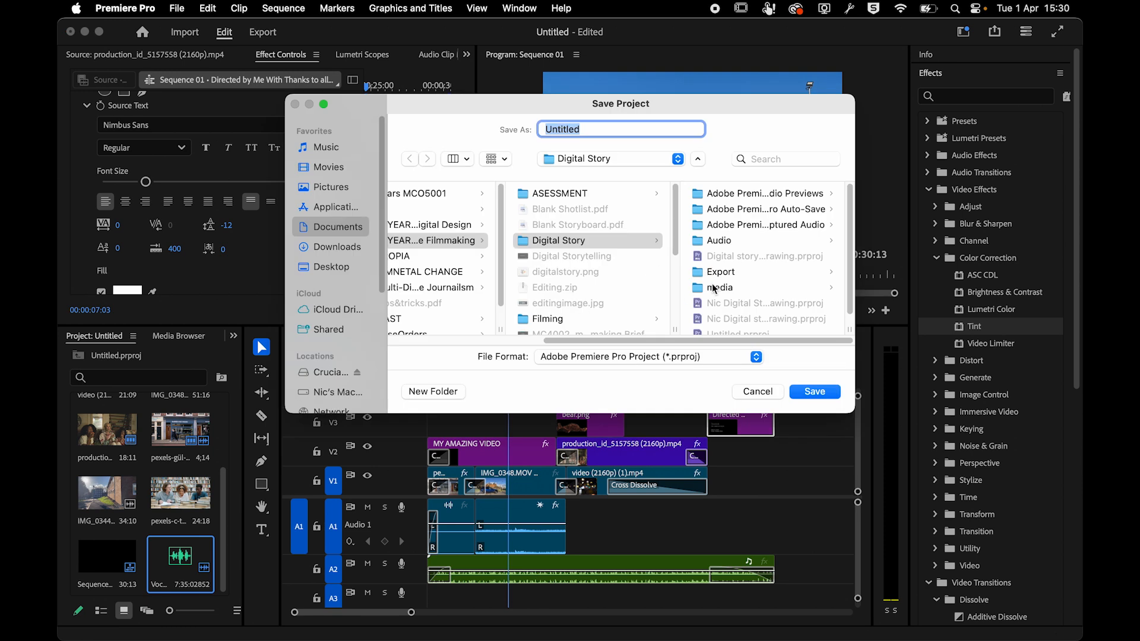
{"action": "scroll", "coordinate": [558, 303], "scroll_direction": "down", "scroll_amount": 4}
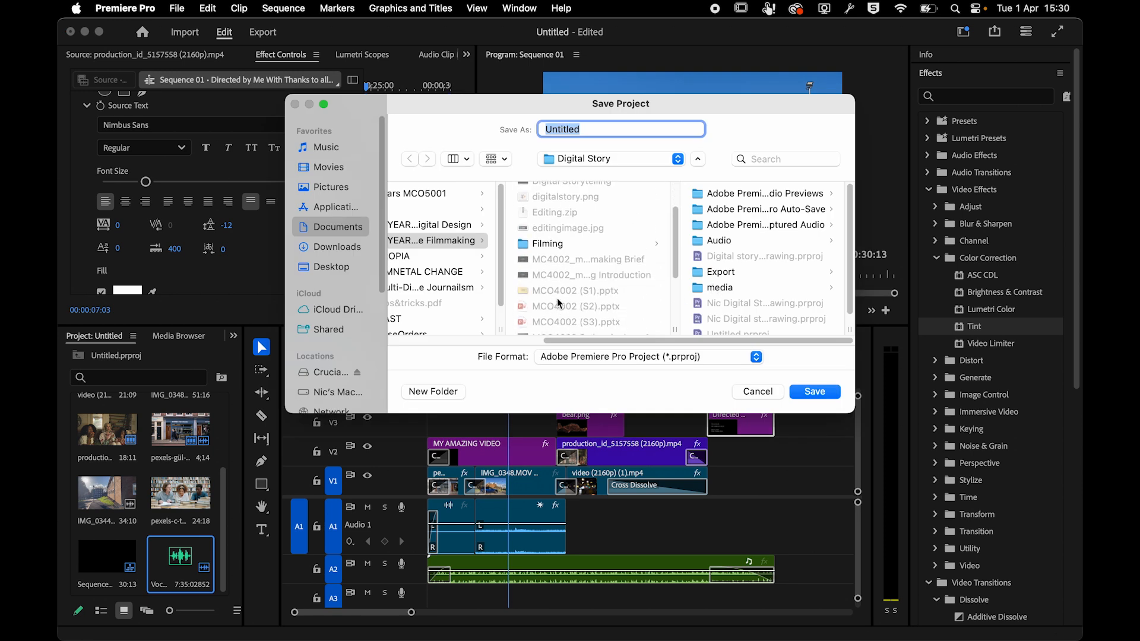
{"action": "scroll", "coordinate": [499, 266], "scroll_direction": "left", "scroll_amount": 2}
{"action": "scroll", "coordinate": [469, 267], "scroll_direction": "down", "scroll_amount": 1}
{"action": "scroll", "coordinate": [447, 275], "scroll_direction": "up", "scroll_amount": 1}
{"action": "scroll", "coordinate": [654, 275], "scroll_direction": "up", "scroll_amount": 4}
{"action": "scroll", "coordinate": [654, 274], "scroll_direction": "down", "scroll_amount": 1}
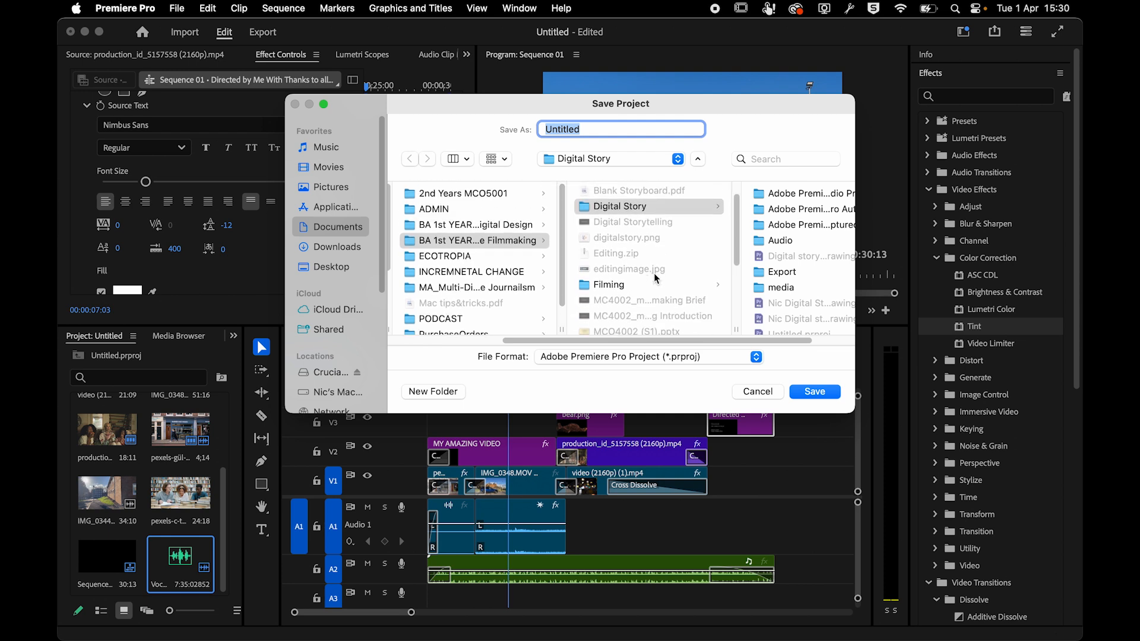
{"action": "scroll", "coordinate": [751, 272], "scroll_direction": "right", "scroll_amount": 2}
{"action": "scroll", "coordinate": [752, 269], "scroll_direction": "left", "scroll_amount": 6}
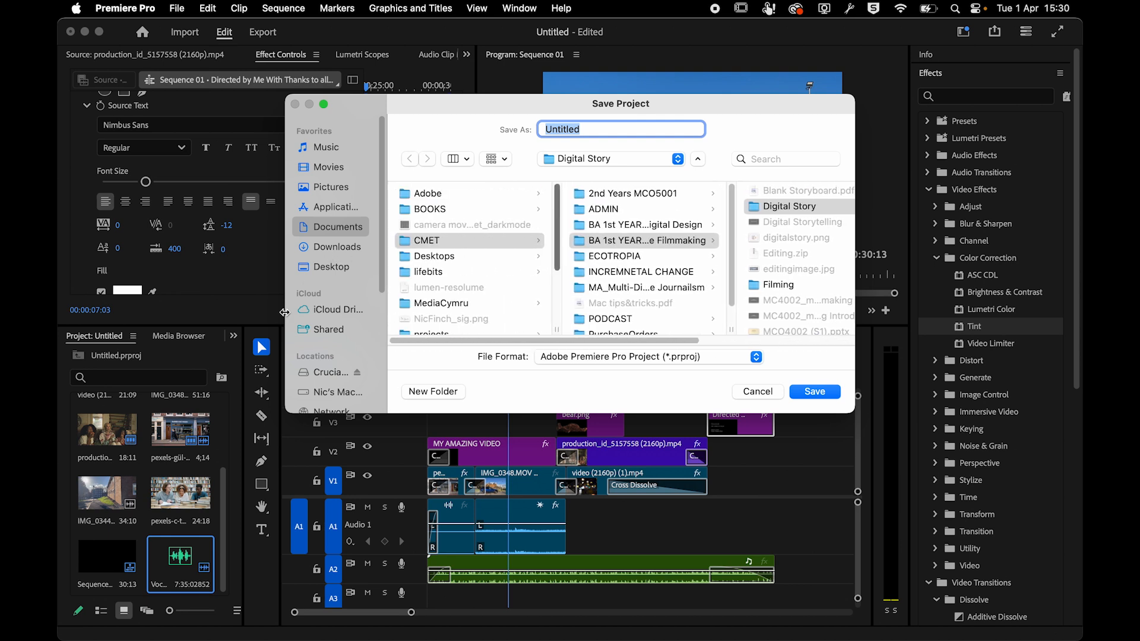
- Choose the "Video editing tutotial" folder under CARDIFFMET > EDITING on the external drive as the project's save location
{"action": "left_click", "coordinate": [333, 373]}
{"action": "left_click", "coordinate": [425, 244]}
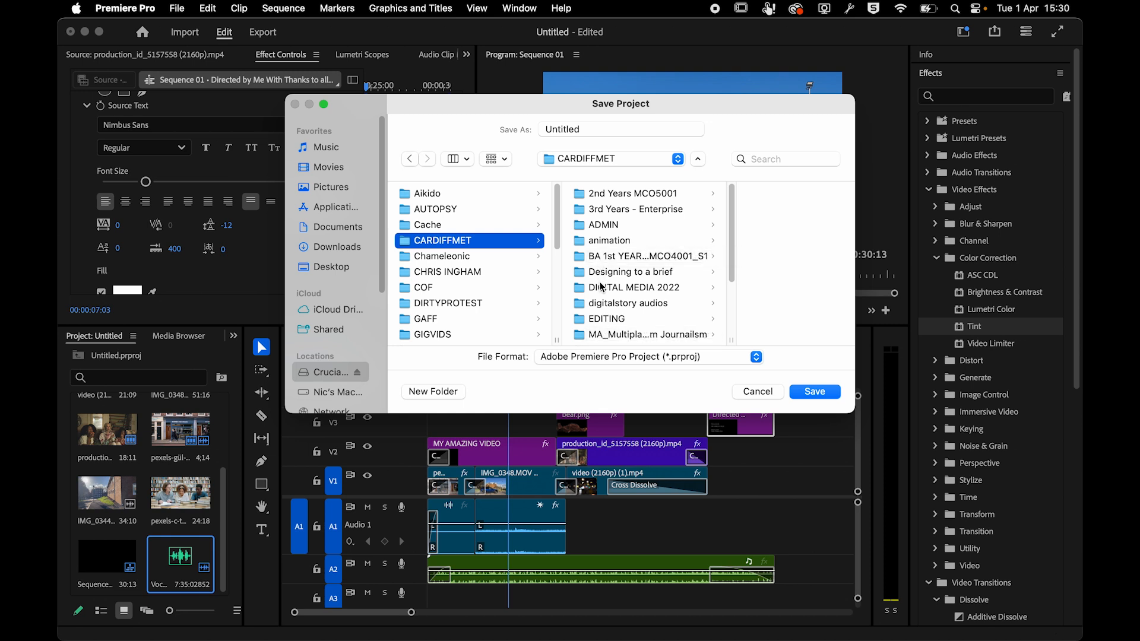
{"action": "left_click", "coordinate": [617, 319]}
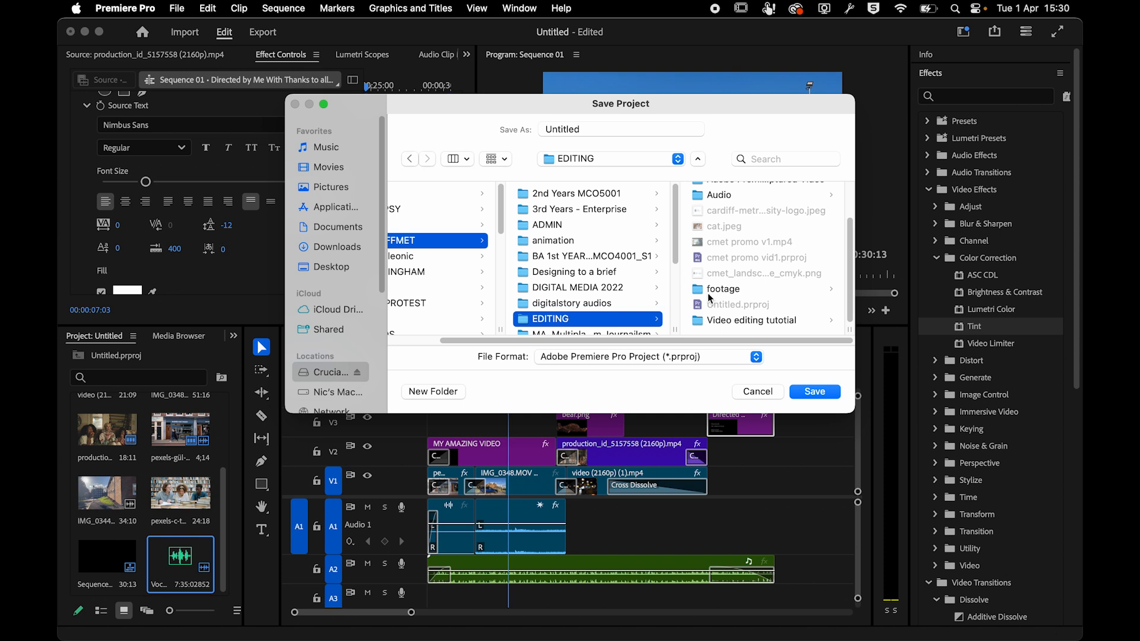
{"action": "left_click", "coordinate": [708, 291]}
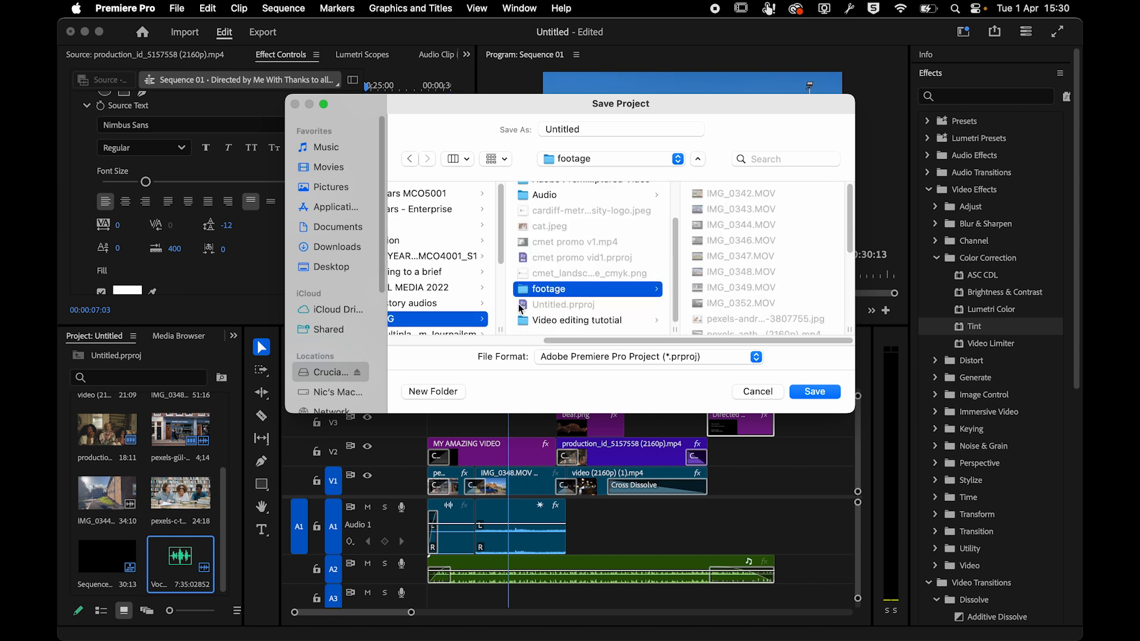
{"action": "left_click", "coordinate": [544, 324]}
- Name the project "Psychedlic bear fun" and save it
{"action": "double_click", "coordinate": [582, 129]}
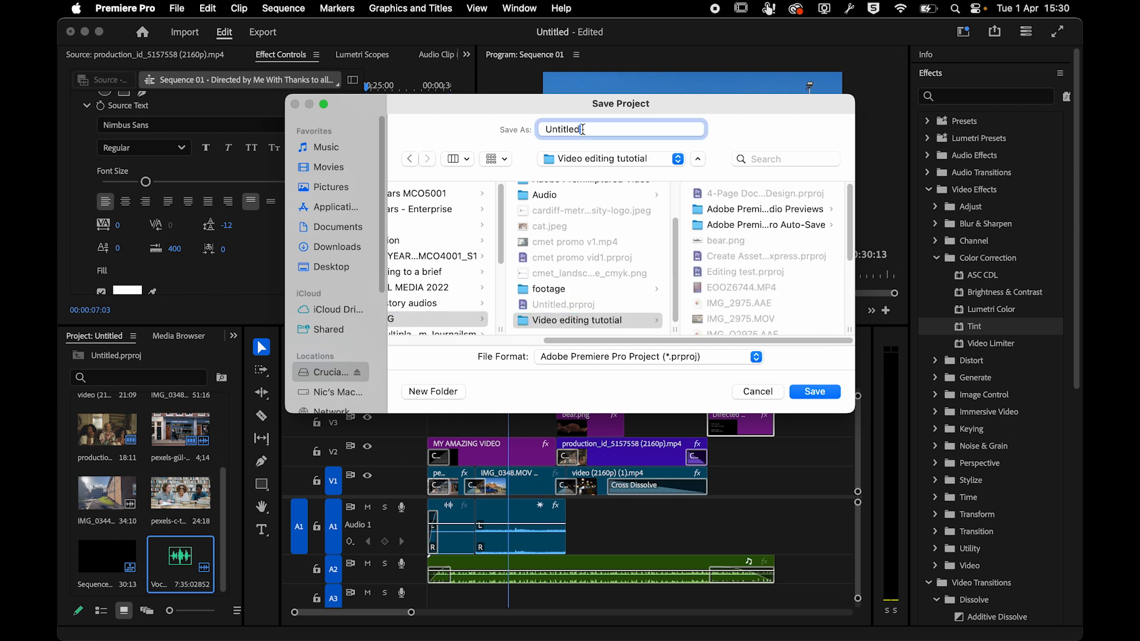
{"action": "type", "text": "P"}
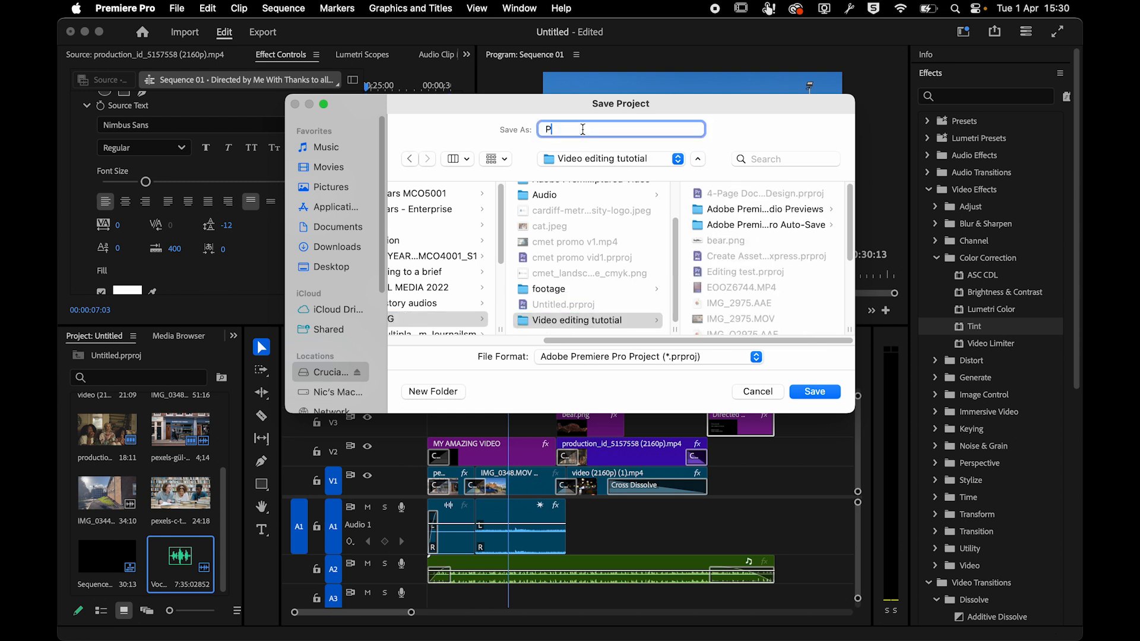
{"action": "type", "text": "sychedlic bear fun"}
{"action": "left_click", "coordinate": [816, 392]}
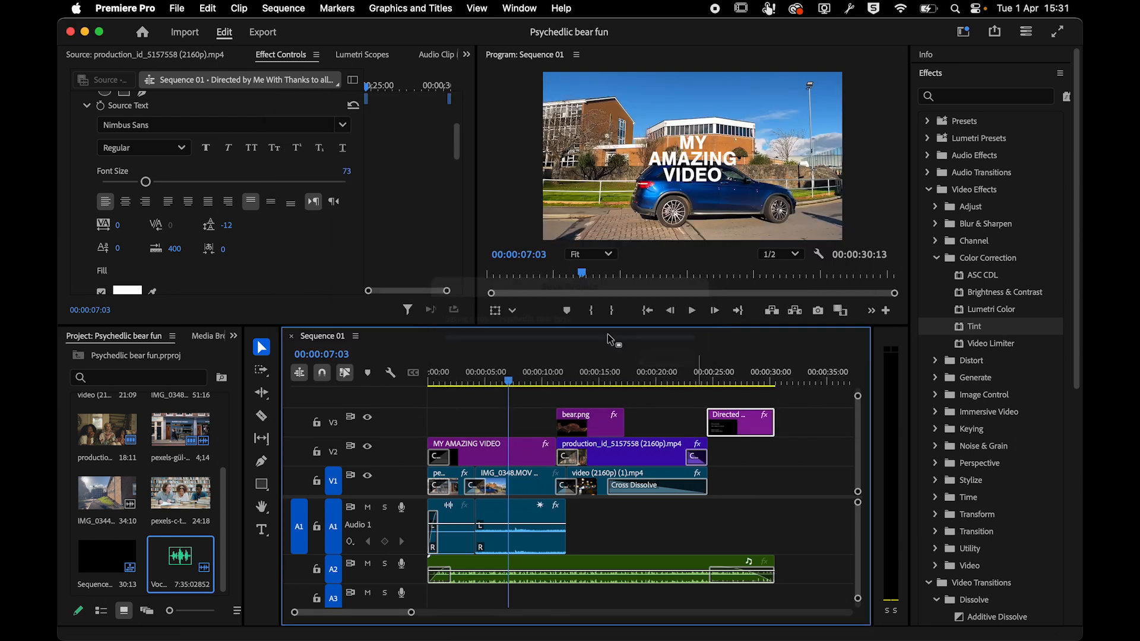
- Open the export settings for the sequence and name the output file "Psyche bear car fun", keeping the .mp4 extension
{"action": "left_click", "coordinate": [261, 33]}
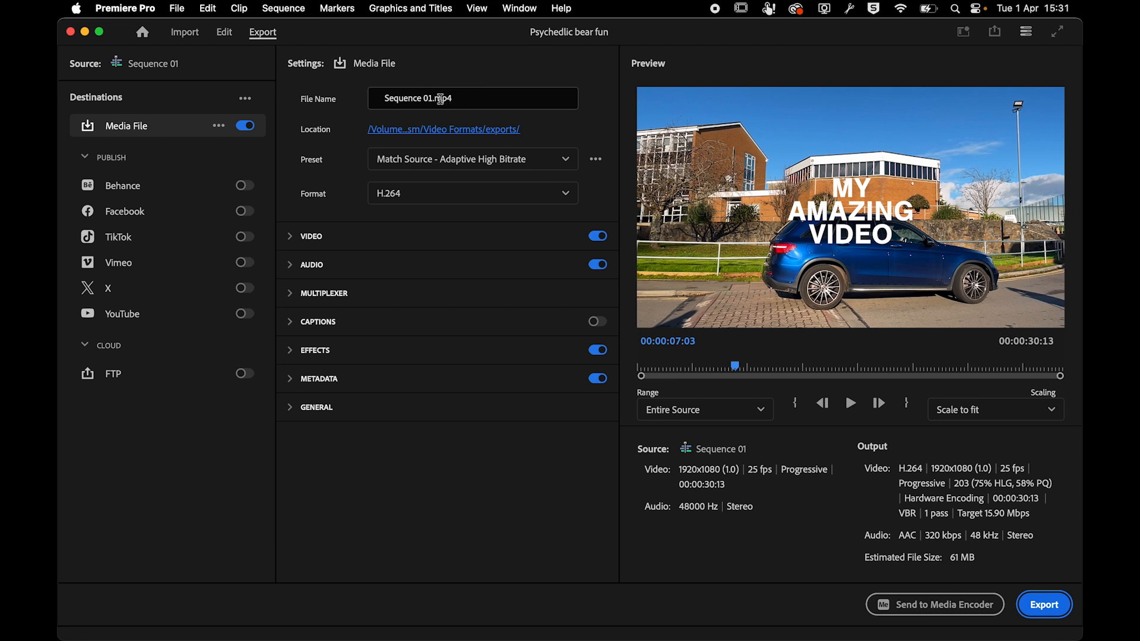
{"action": "left_click_drag", "start_coordinate": [434, 100], "coordinate": [317, 95]}
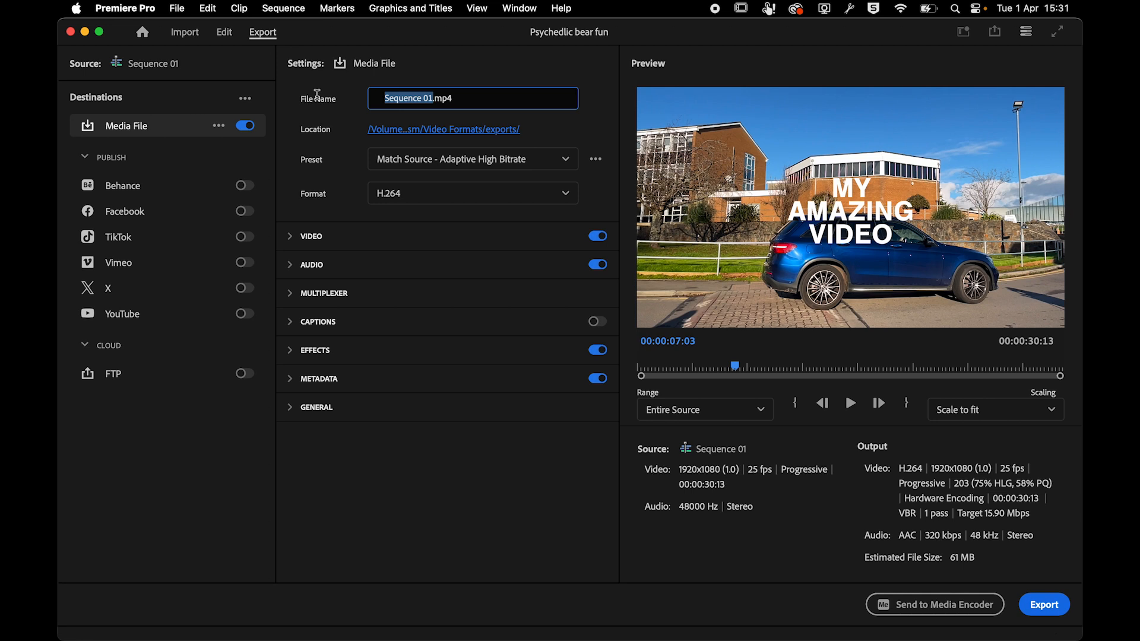
{"action": "key", "text": "BackSpace"}
{"action": "type", "text": "Psyche bear car fun"}
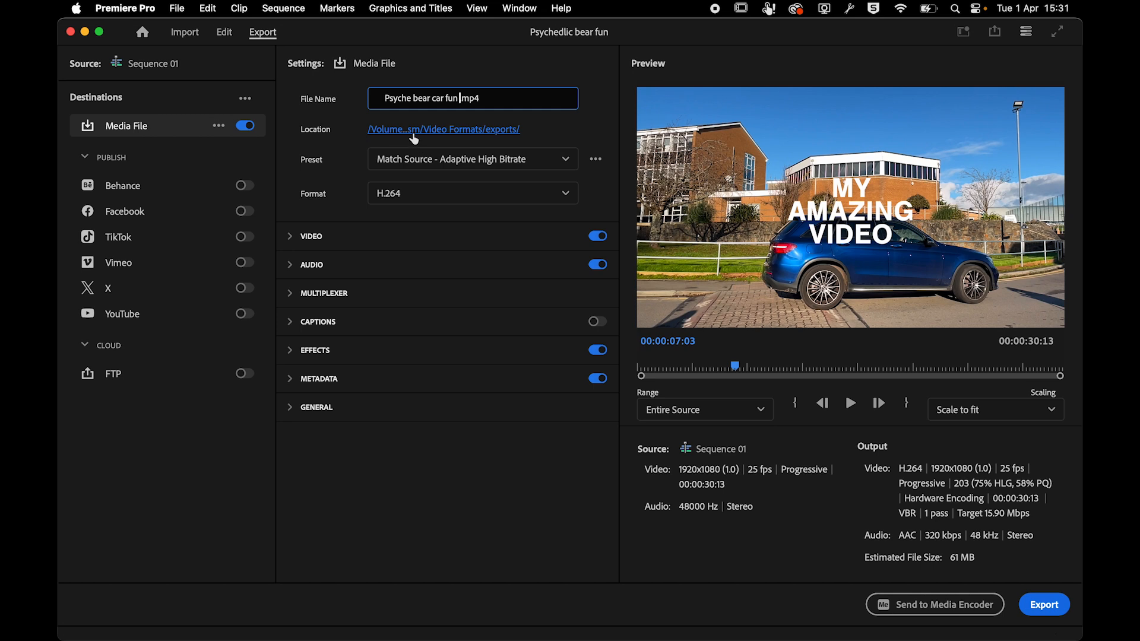
- Set the export location to the "Video editing tutotial" folder inside EDITING and export the sequence
{"action": "left_click", "coordinate": [395, 132]}
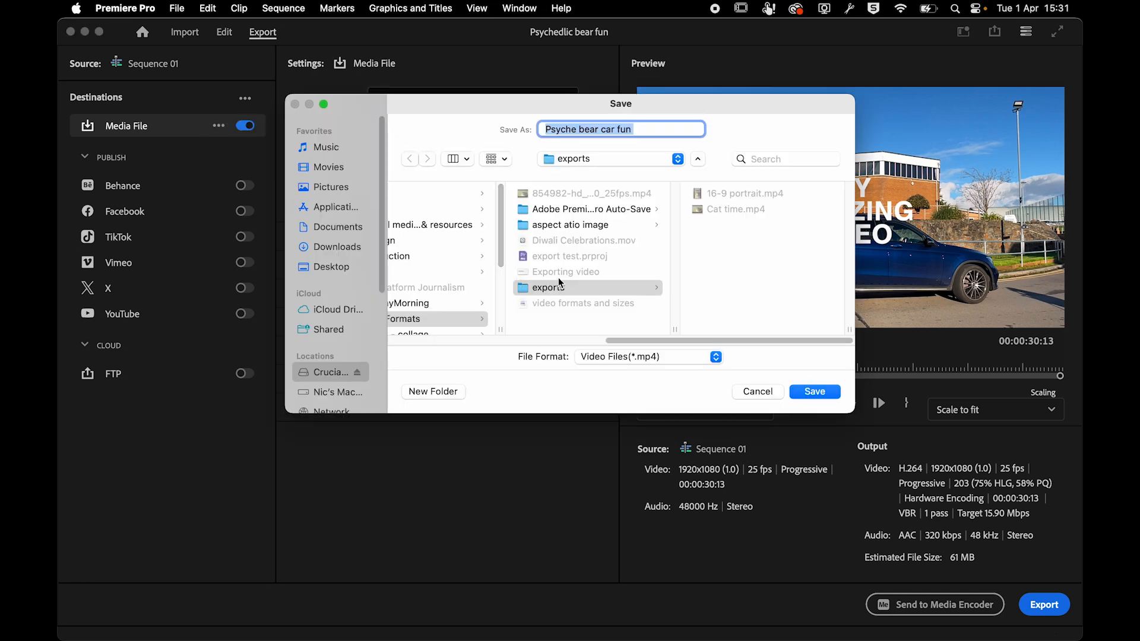
{"action": "scroll", "coordinate": [487, 270], "scroll_direction": "left", "scroll_amount": 5}
{"action": "scroll", "coordinate": [504, 300], "scroll_direction": "down", "scroll_amount": 3}
{"action": "scroll", "coordinate": [448, 304], "scroll_direction": "left", "scroll_amount": 5}
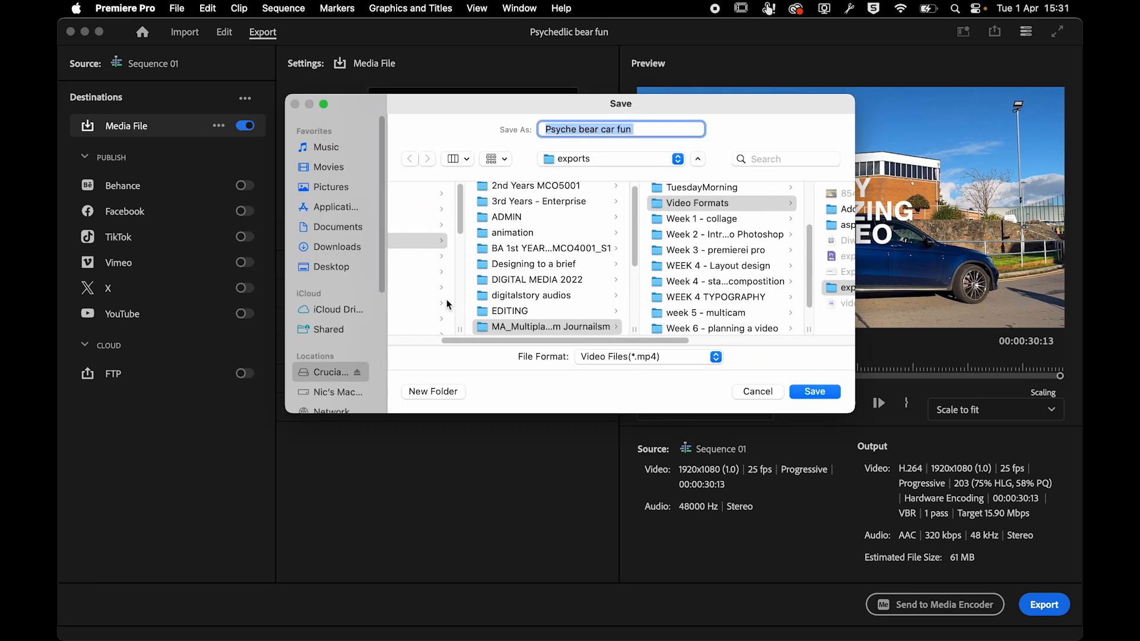
{"action": "left_click", "coordinate": [607, 317]}
{"action": "scroll", "coordinate": [749, 279], "scroll_direction": "down", "scroll_amount": 5}
{"action": "left_click", "coordinate": [736, 320]}
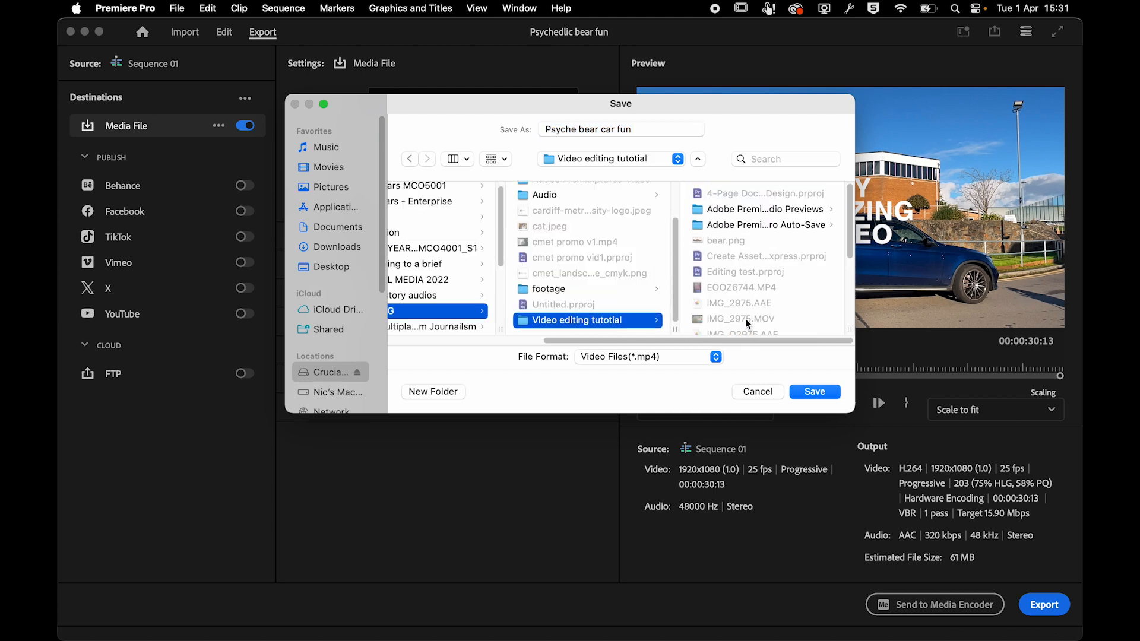
{"action": "left_click", "coordinate": [810, 394]}
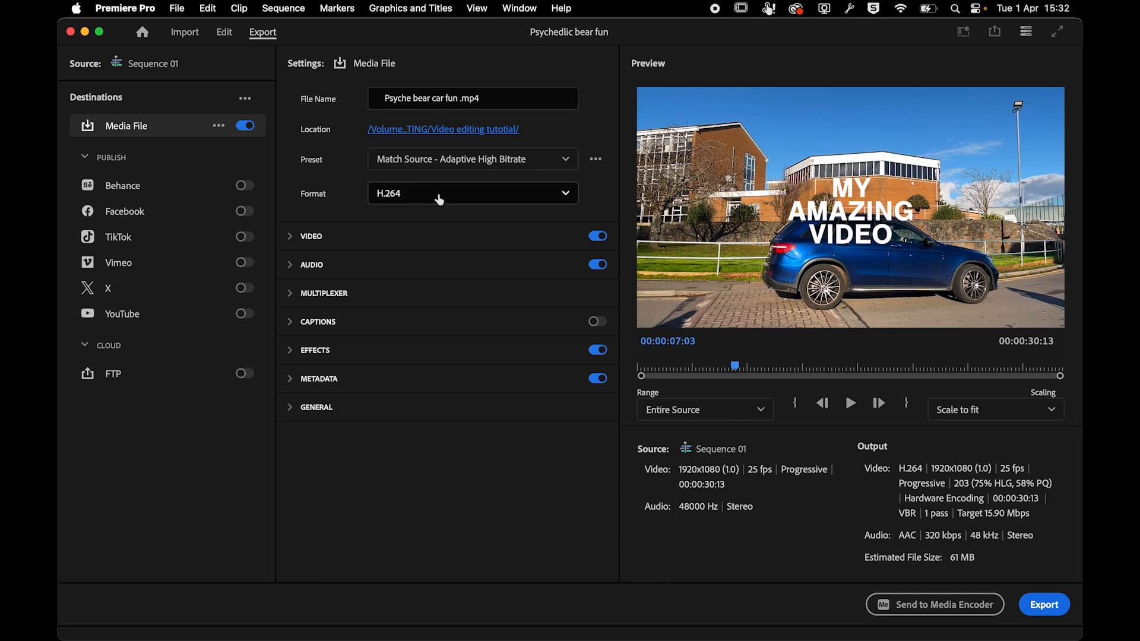
{"action": "left_click", "coordinate": [1045, 604]}
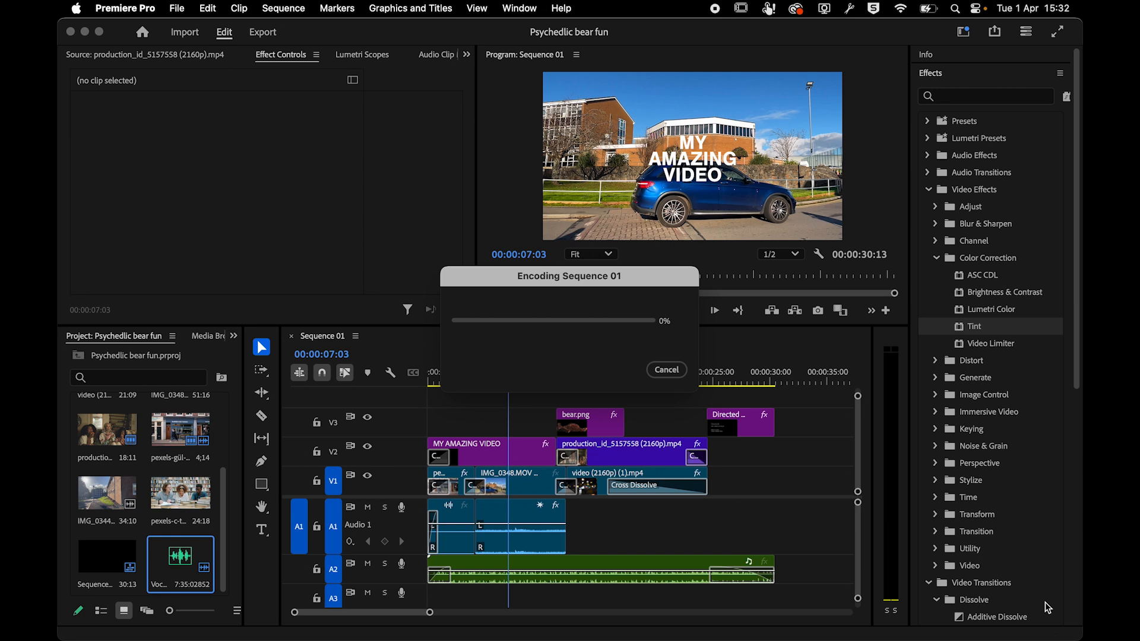